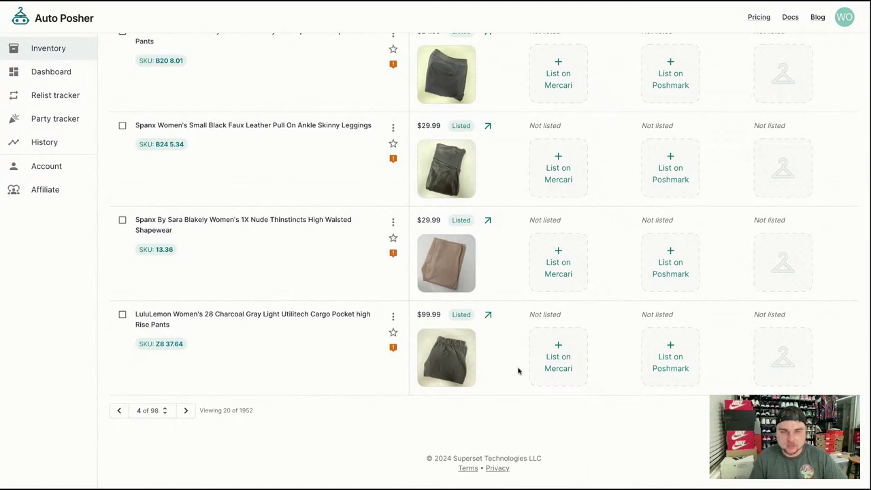
# List the LuluLemon charcoal gray cargo pants on Mercari with the brand set to lululemon athletica
pyautogui.click(544, 358)
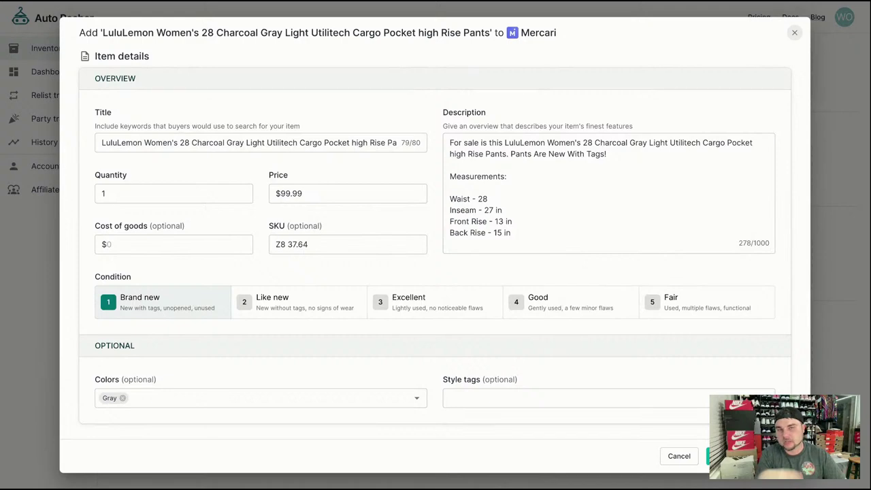
pyautogui.scroll(-5, 195, 185)
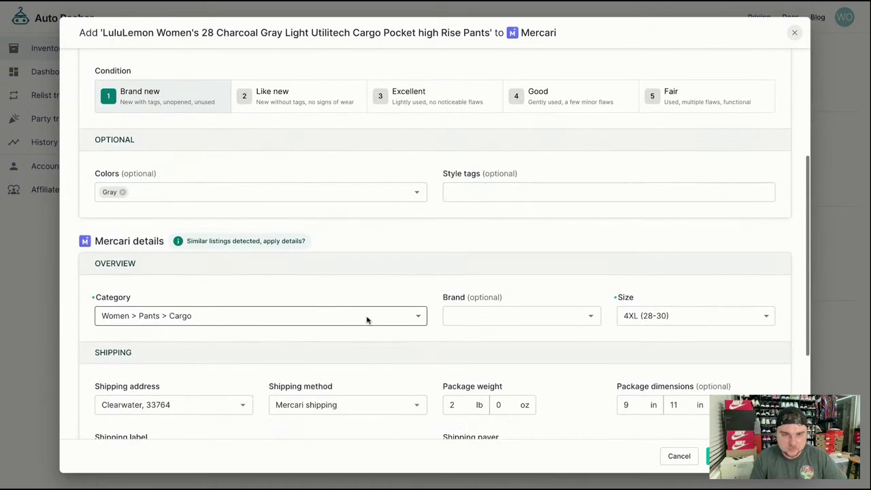
pyautogui.scroll(-2, 347, 342)
pyautogui.click(551, 227)
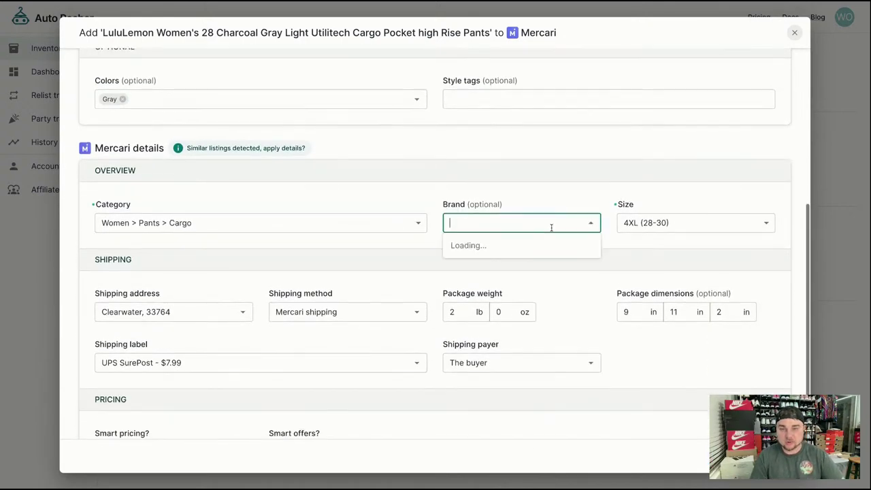
pyautogui.write('lulu')
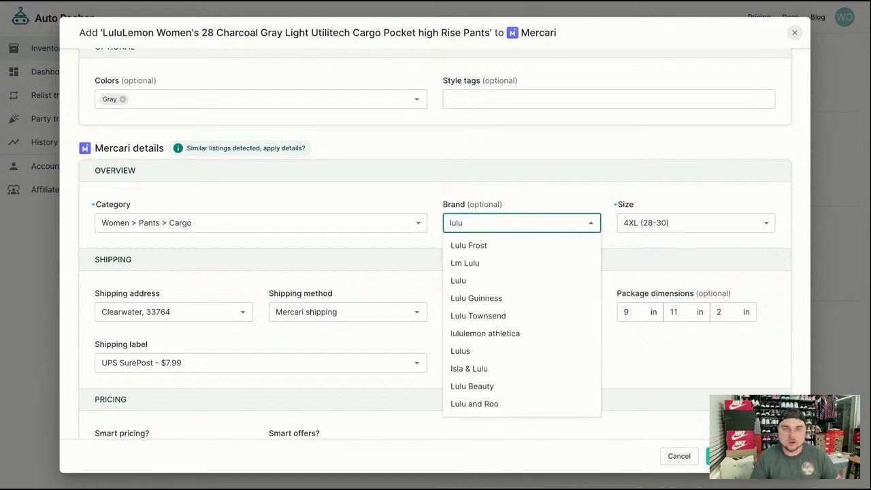
pyautogui.click(531, 332)
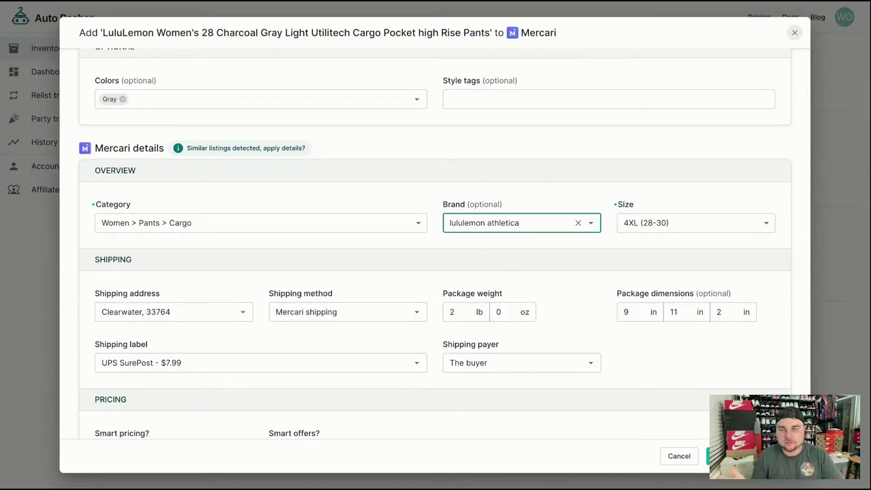
pyautogui.scroll(-1, 503, 261)
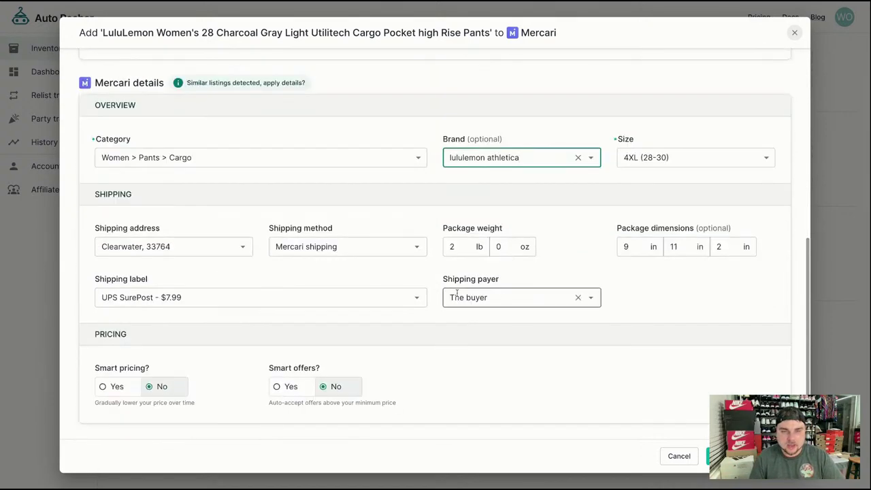
pyautogui.click(655, 336)
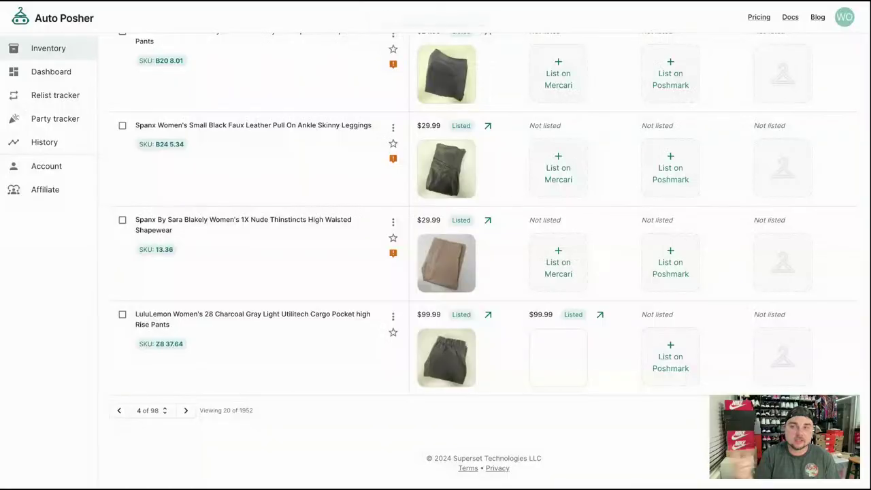
# List the LuluLemon charcoal gray cargo pants on Poshmark, replacing the prefilled brand with lululemon athletica
pyautogui.click(697, 373)
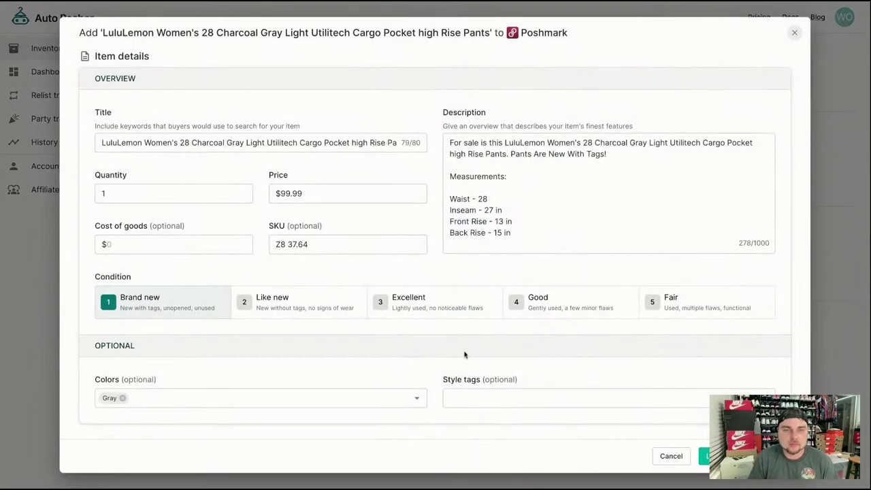
pyautogui.scroll(-3, 439, 285)
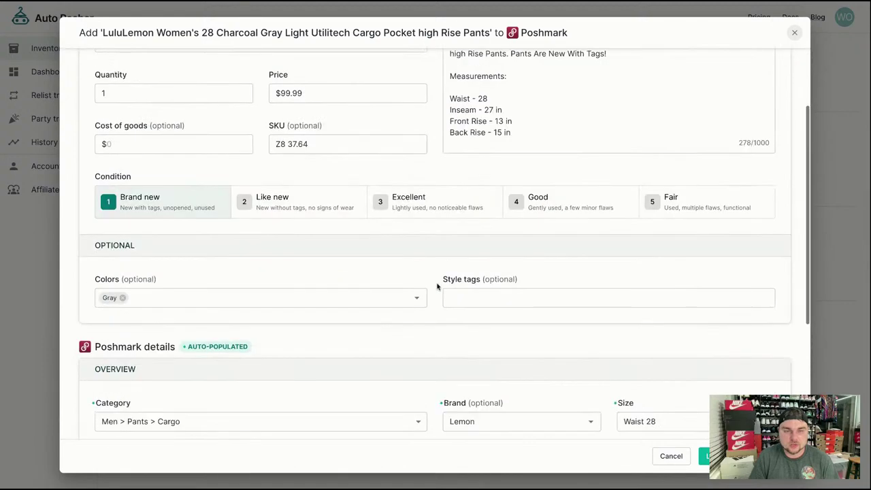
pyautogui.click(464, 315)
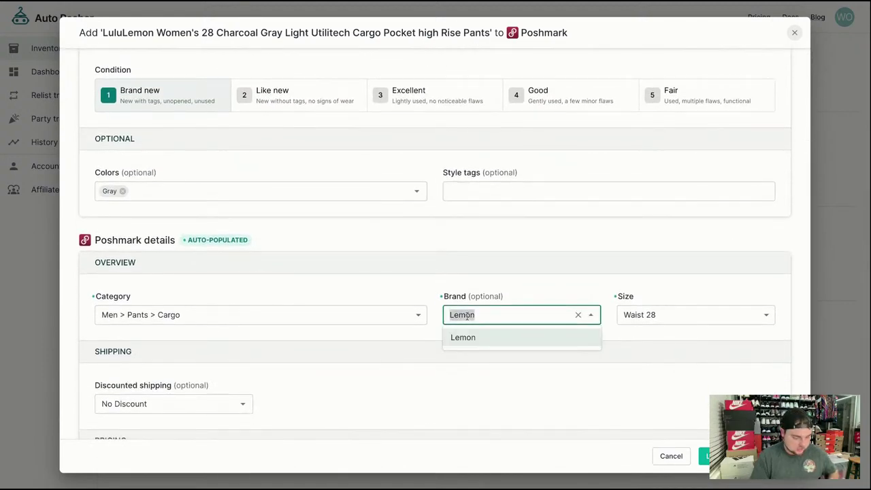
pyautogui.write('lul')
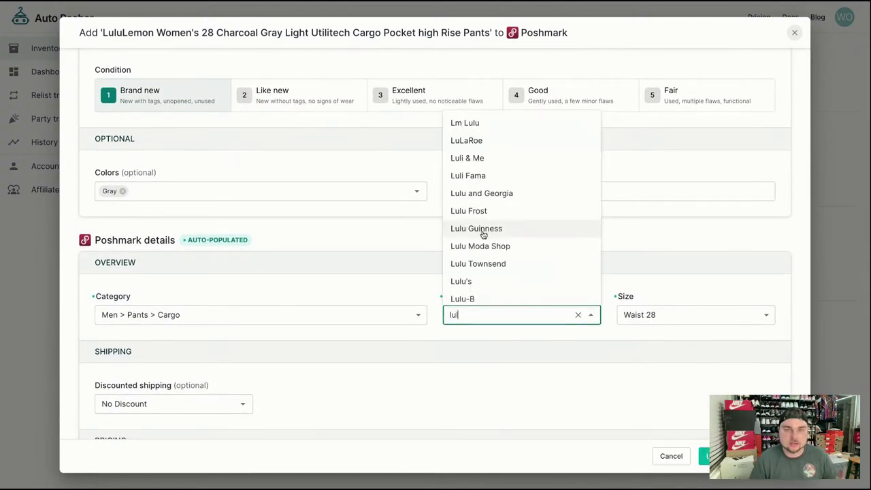
pyautogui.write('ul')
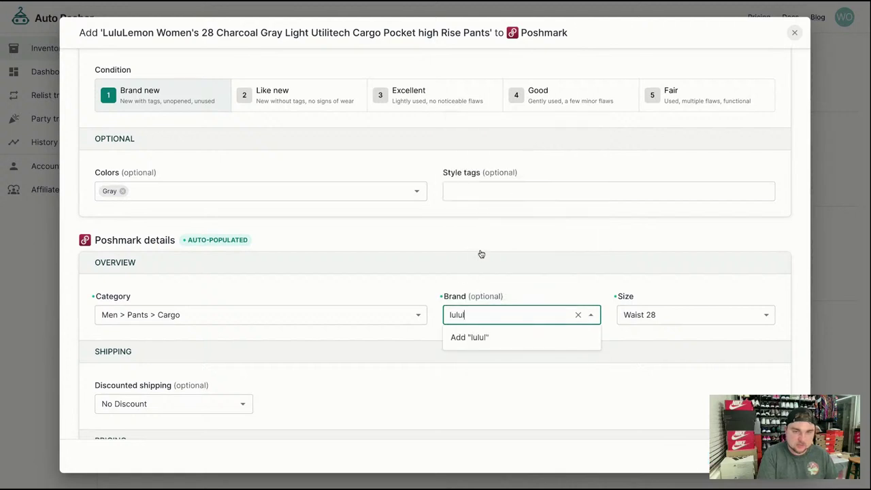
pyautogui.click(486, 337)
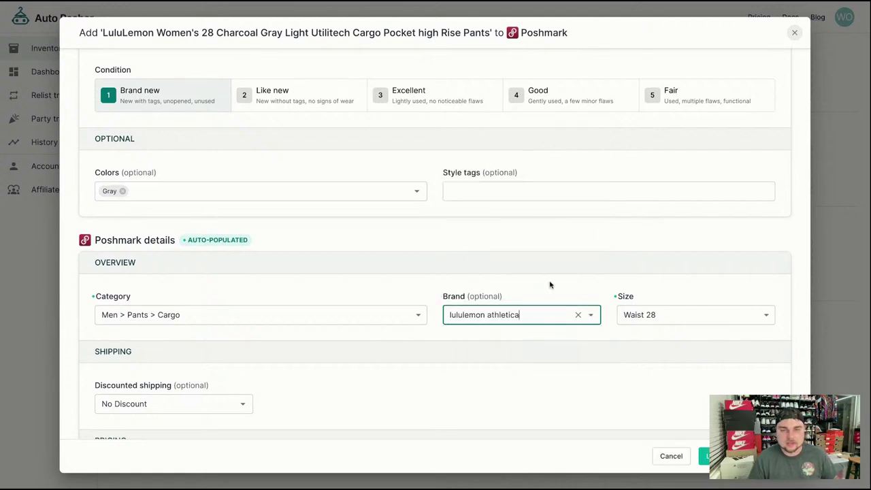
pyautogui.scroll(-2, 601, 324)
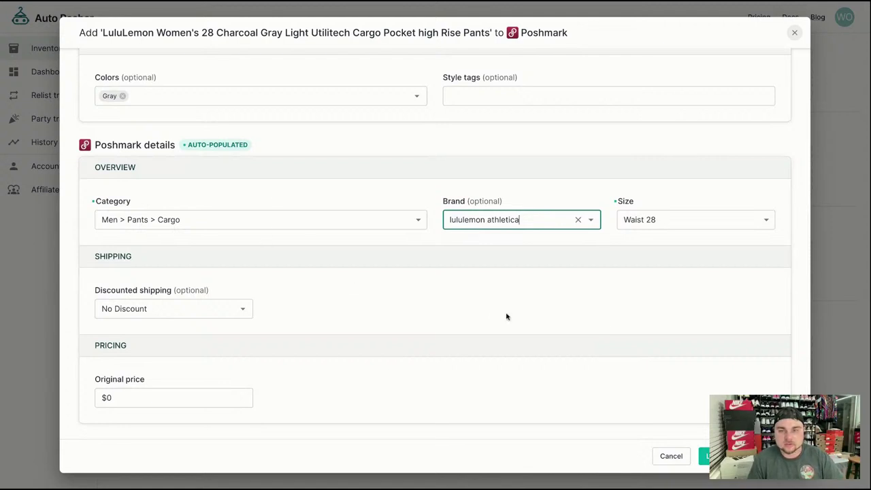
pyautogui.click(705, 456)
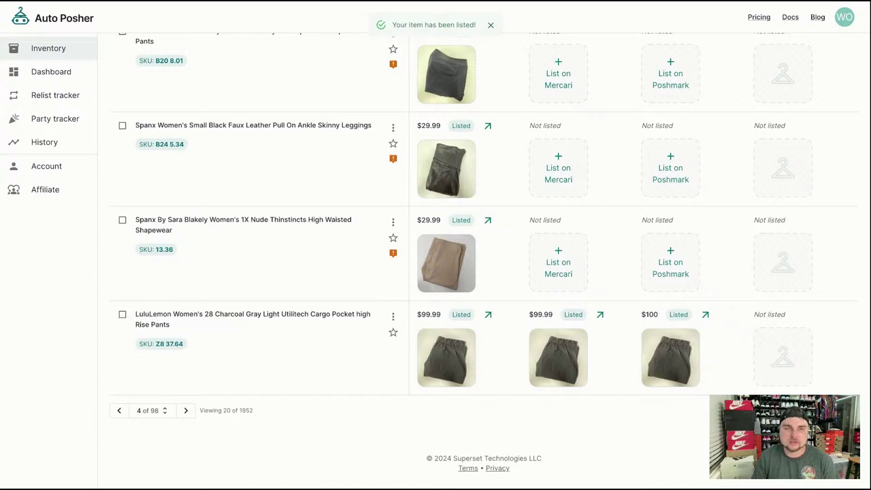
# List the Spanx 1X nude high-waisted shapewear on Mercari using the prefilled details
pyautogui.click(548, 274)
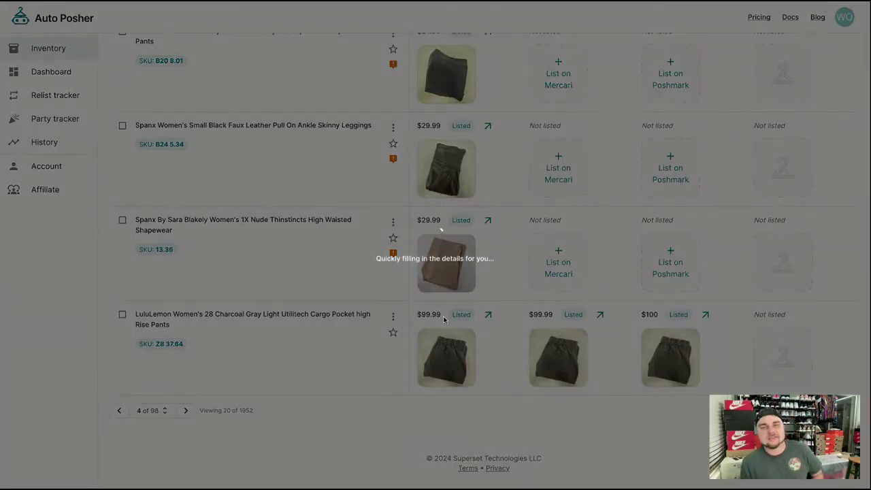
pyautogui.scroll(-8, 476, 351)
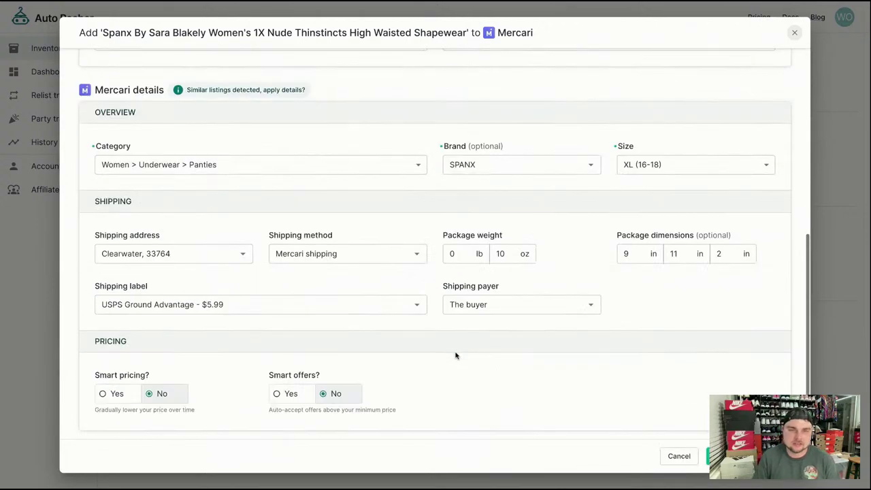
pyautogui.scroll(1, 437, 316)
pyautogui.scroll(-1, 544, 360)
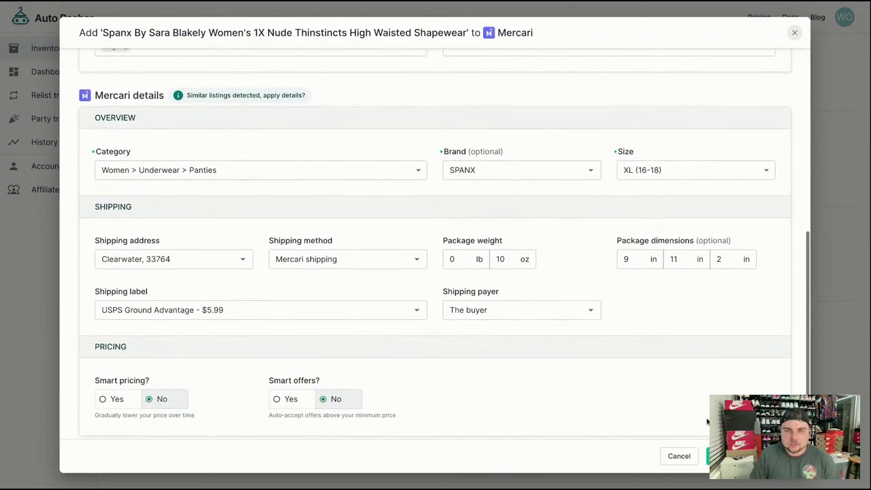
pyautogui.click(722, 455)
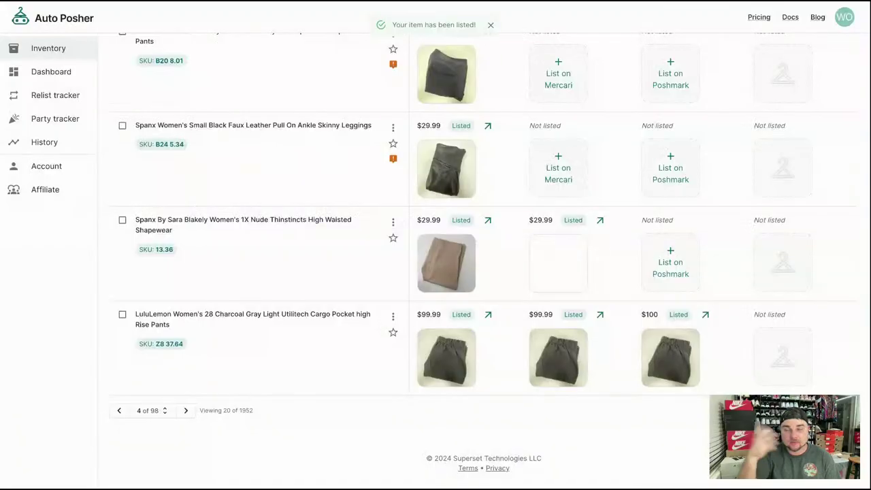
# List the Spanx 1X nude high-waisted shapewear on Poshmark using the prefilled details
pyautogui.click(690, 274)
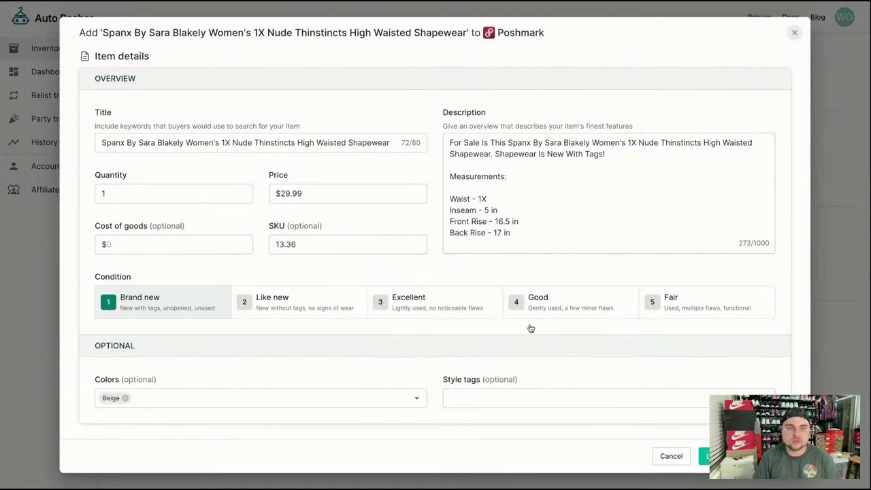
pyautogui.scroll(-5, 534, 313)
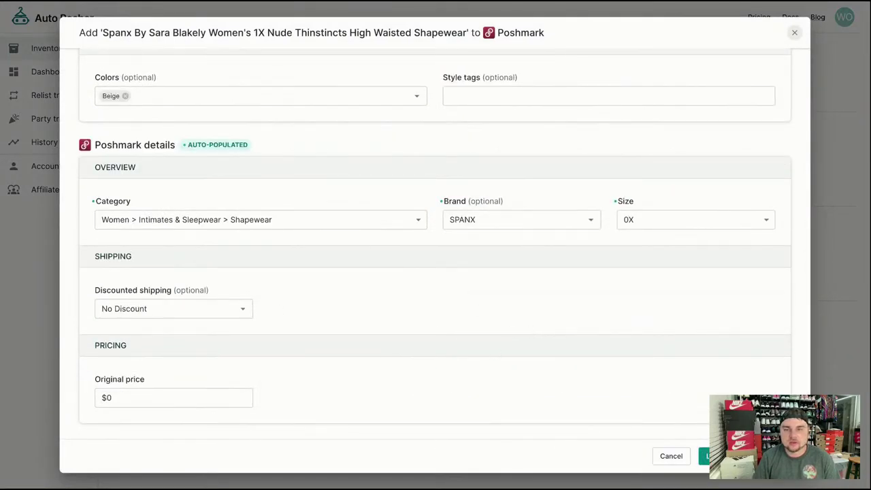
pyautogui.click(705, 455)
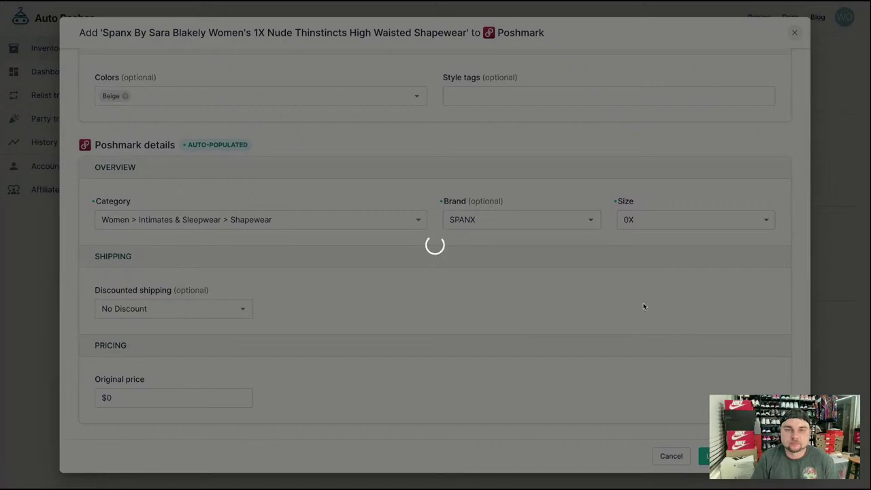
# List the Spanx small black faux leather leggings on Mercari using the prefilled details
pyautogui.scroll(1, 517, 233)
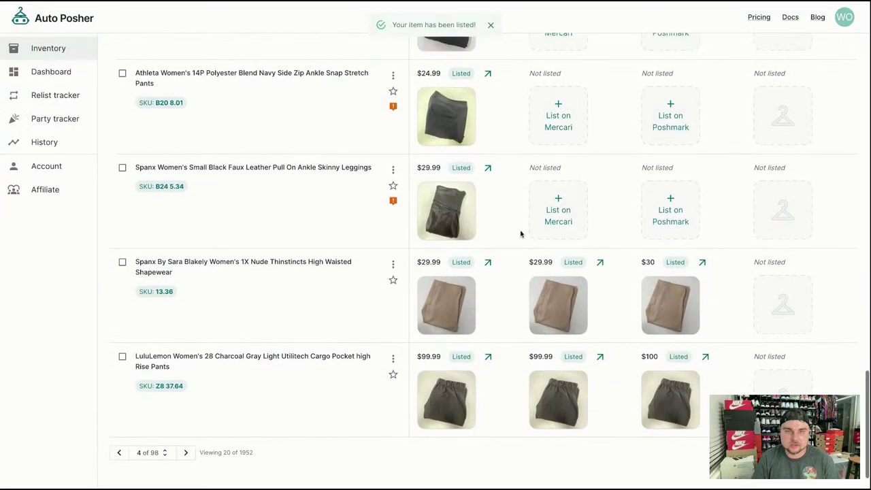
pyautogui.scroll(-4, 522, 317)
pyautogui.scroll(-2, 733, 387)
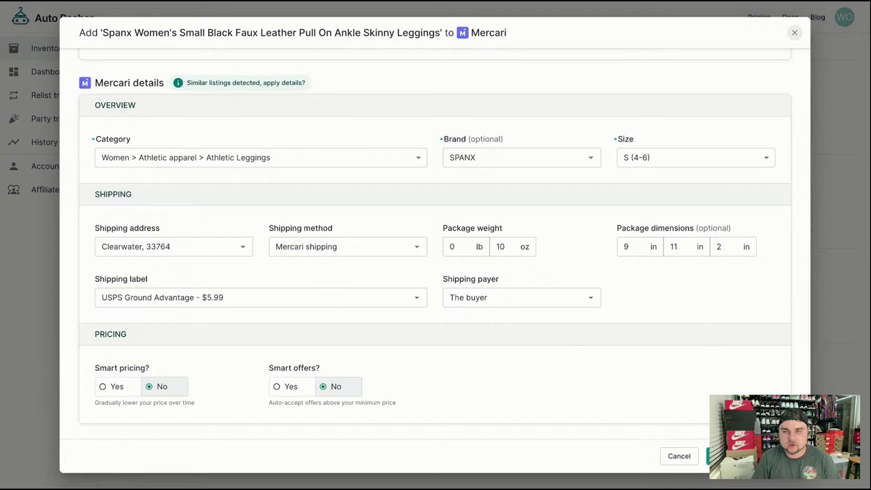
pyautogui.click(727, 456)
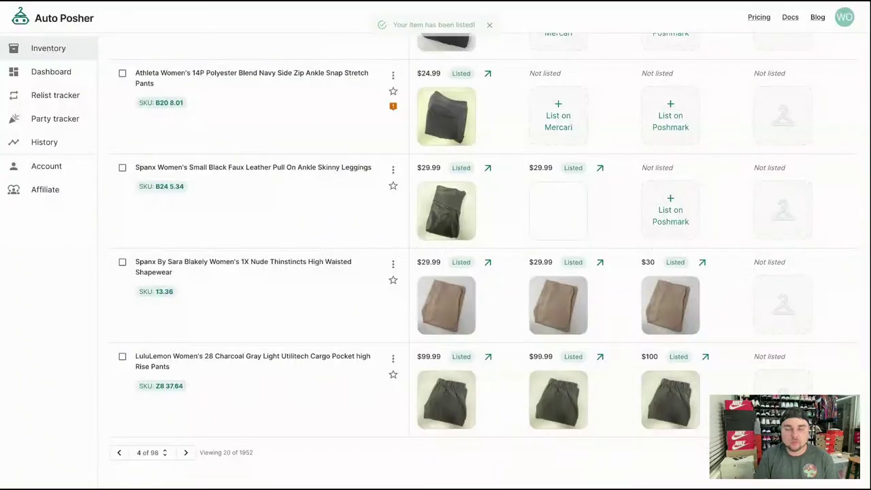
# List the Spanx small black faux leather leggings on Poshmark using the prefilled details
pyautogui.click(668, 212)
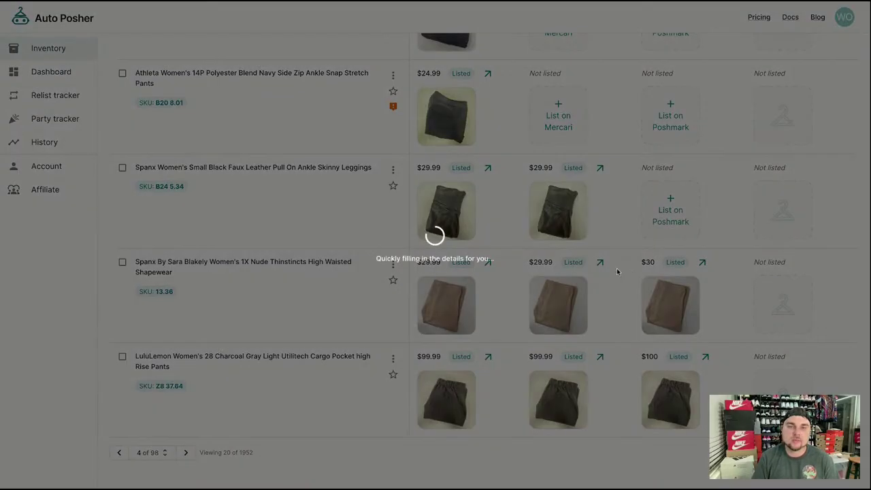
pyautogui.scroll(-5, 619, 276)
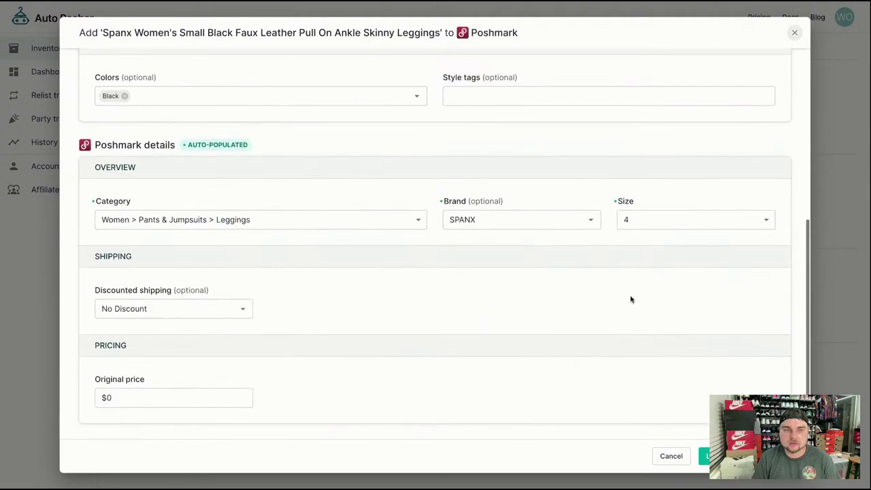
pyautogui.click(704, 455)
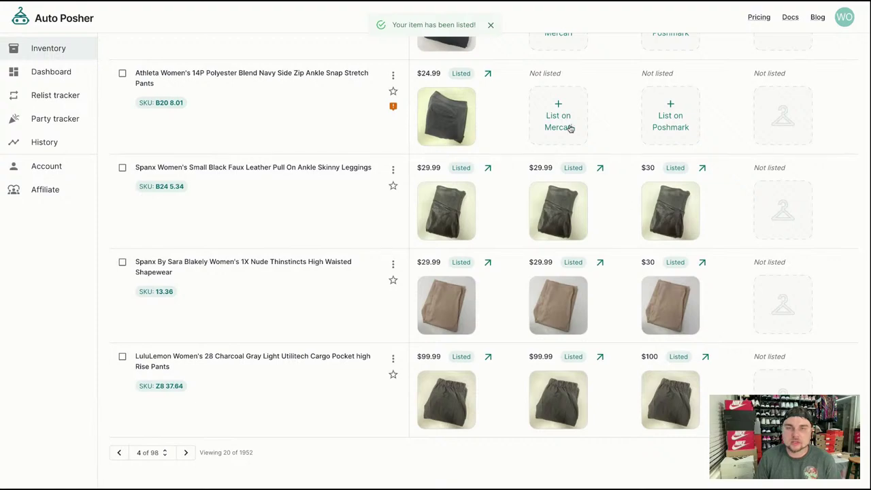
# Review the prefilled details of the Athleta 14P navy ankle snap pants and list them on Mercari and on Poshmark
pyautogui.click(569, 126)
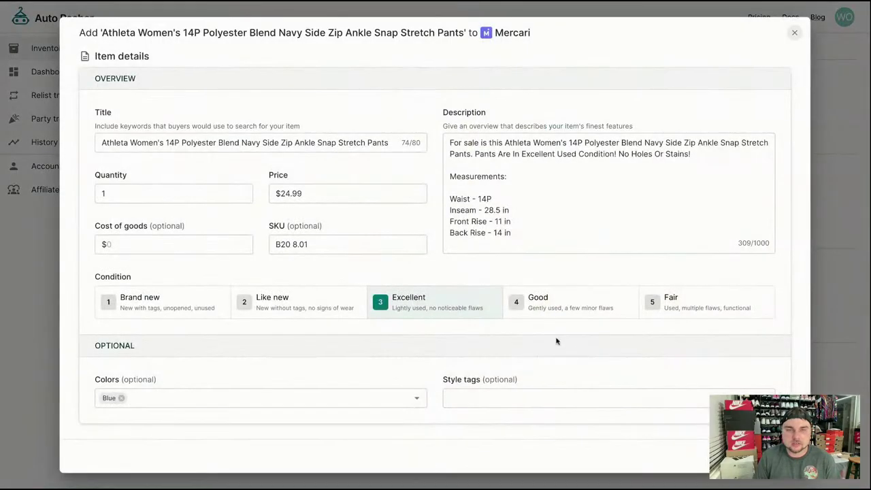
pyautogui.scroll(-3, 530, 352)
pyautogui.scroll(-5, 530, 352)
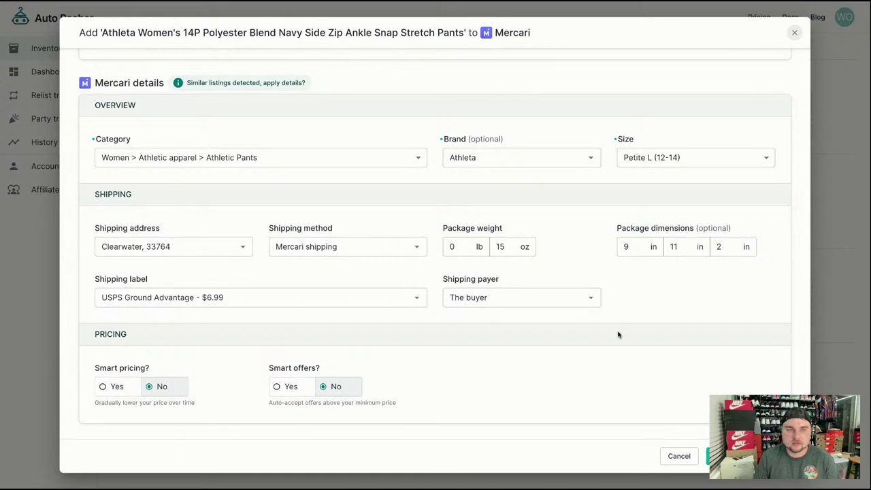
pyautogui.scroll(10, 590, 261)
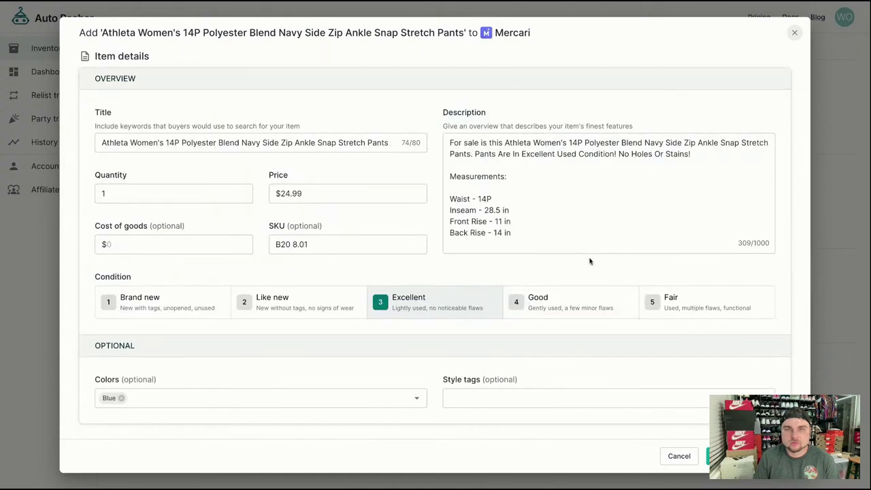
pyautogui.scroll(-10, 589, 262)
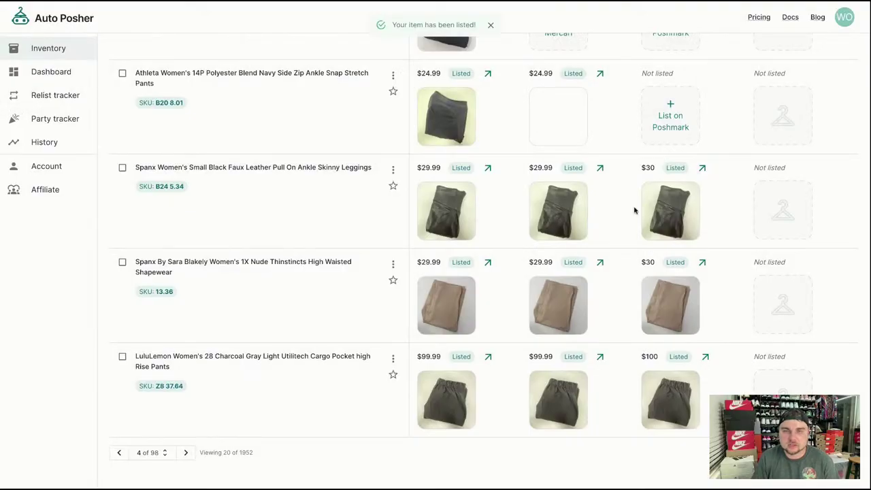
pyautogui.click(670, 117)
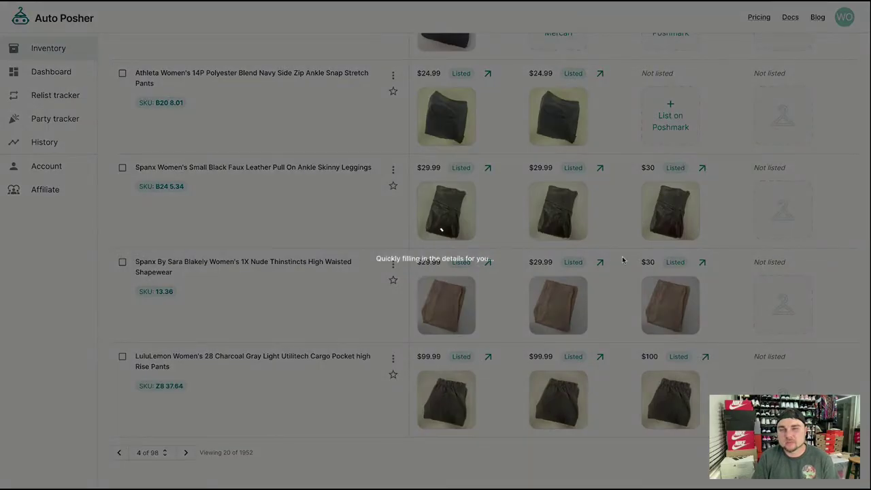
pyautogui.scroll(-5, 602, 276)
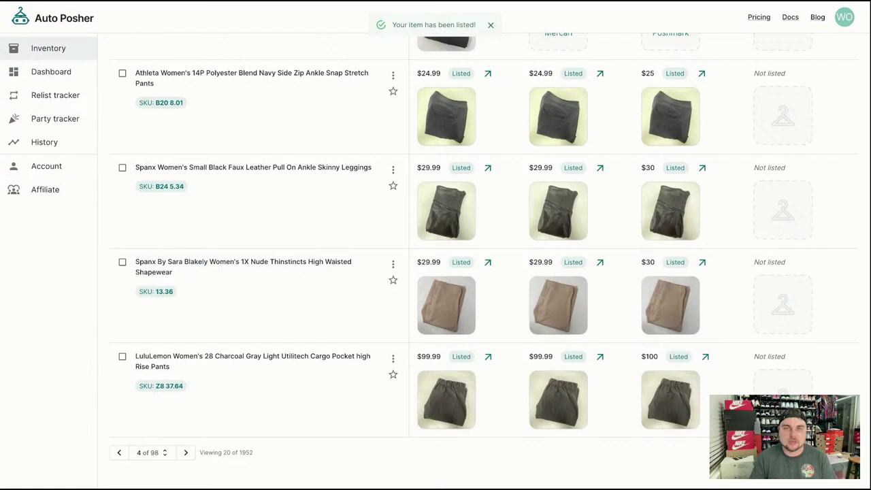
# List The North Face medium charcoal gray cargo hiking shorts on Mercari using the prefilled details
pyautogui.scroll(3, 480, 304)
pyautogui.click(555, 185)
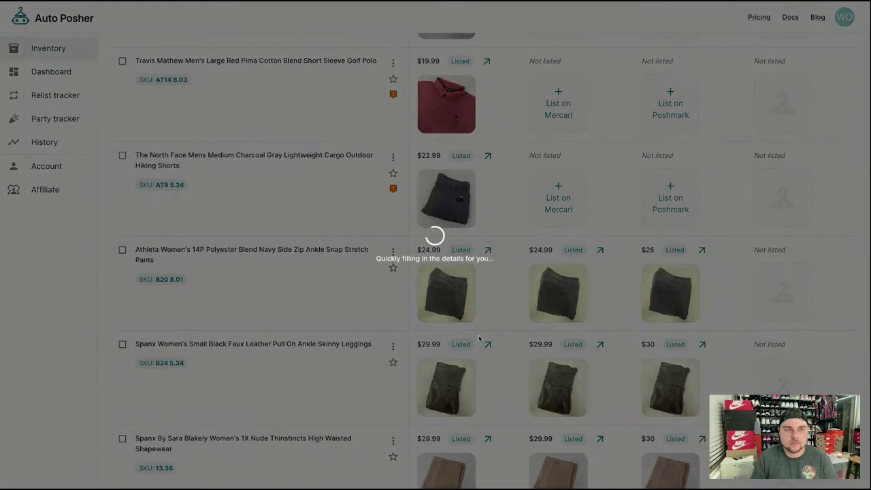
pyautogui.scroll(-5, 614, 361)
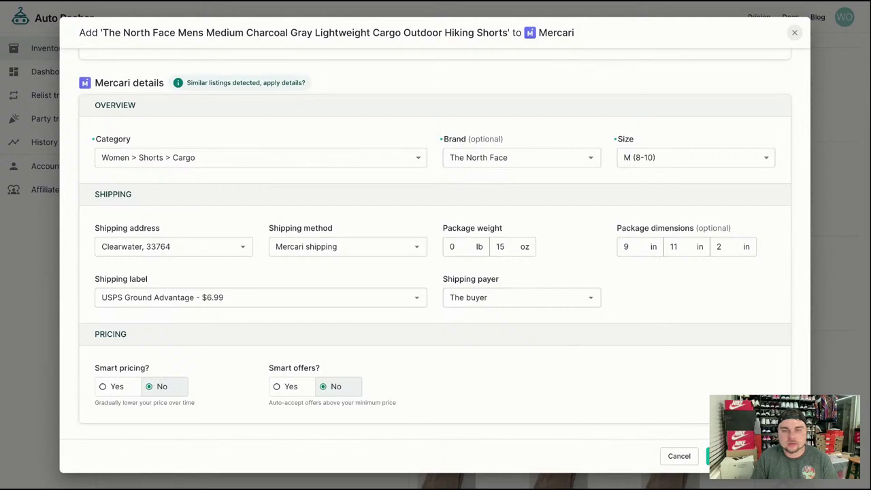
pyautogui.click(714, 455)
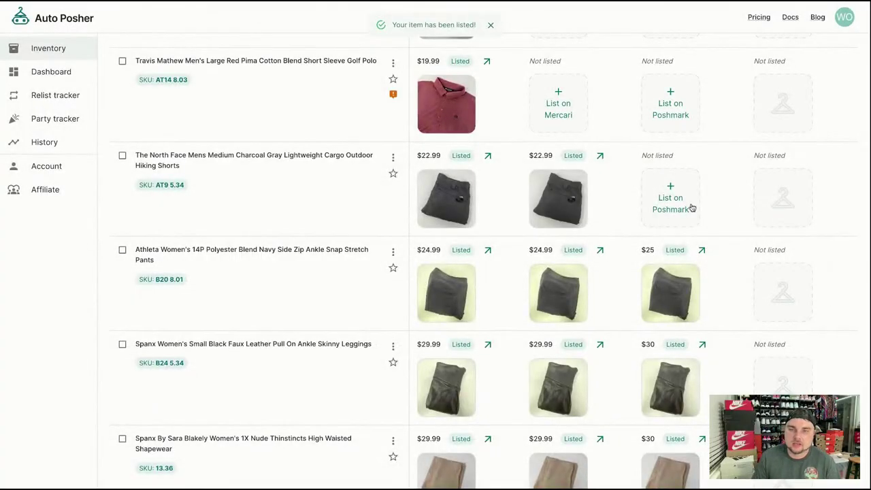
# List The North Face medium charcoal gray cargo hiking shorts on Poshmark using the prefilled details
pyautogui.click(690, 207)
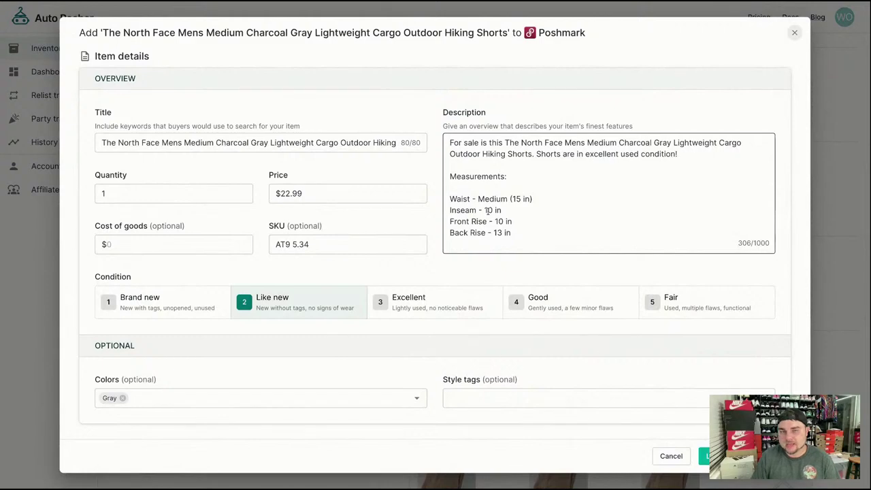
pyautogui.scroll(-5, 518, 206)
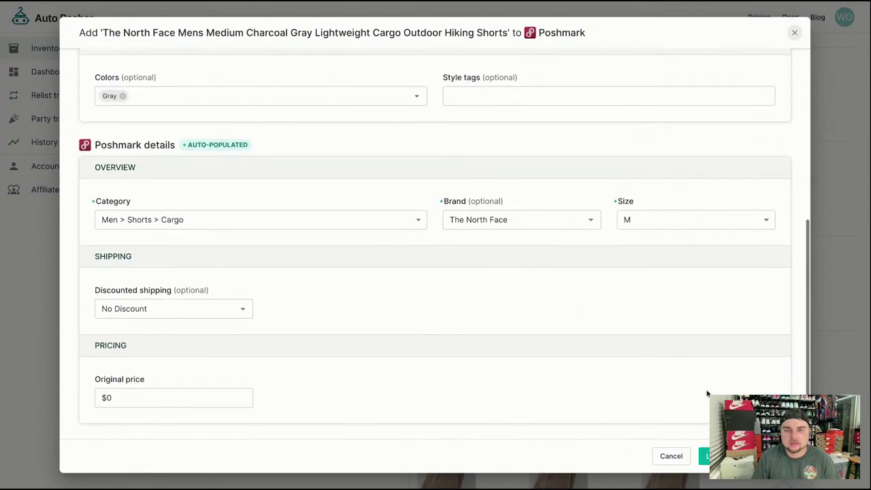
pyautogui.click(704, 456)
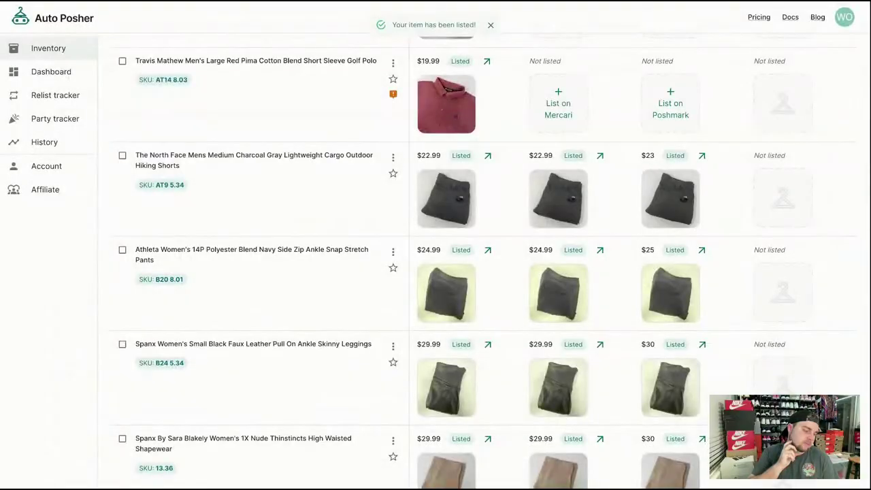
# List the Travis Mathew men's large red golf polo on Mercari using the prefilled details
pyautogui.scroll(2, 696, 269)
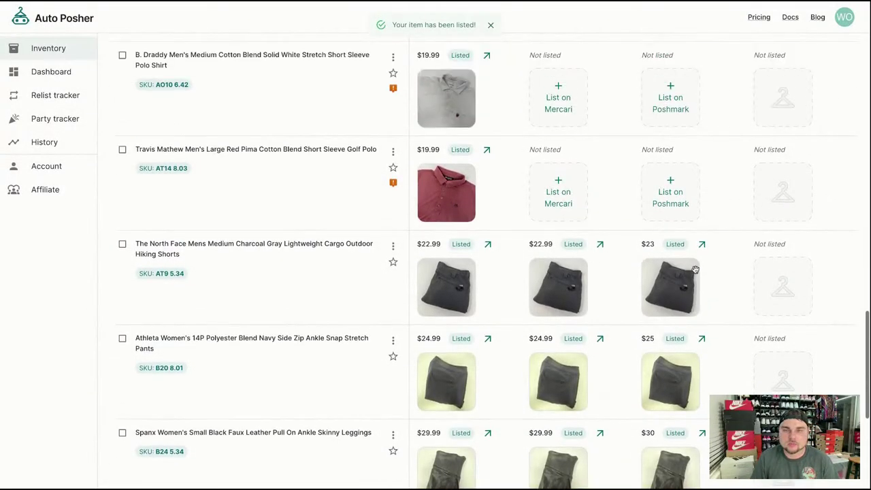
pyautogui.click(558, 197)
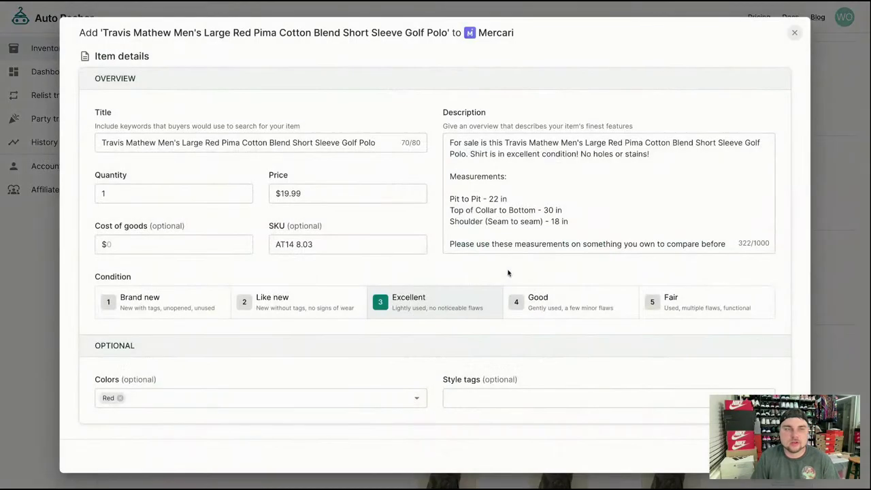
pyautogui.scroll(-4, 498, 267)
pyautogui.scroll(-1, 430, 281)
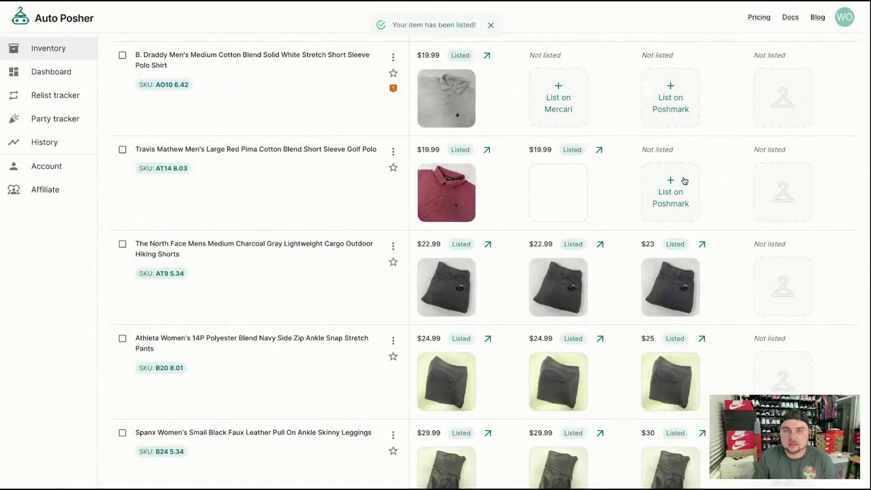
# List the Travis Mathew men's large red golf polo on Poshmark using the prefilled details
pyautogui.click(684, 180)
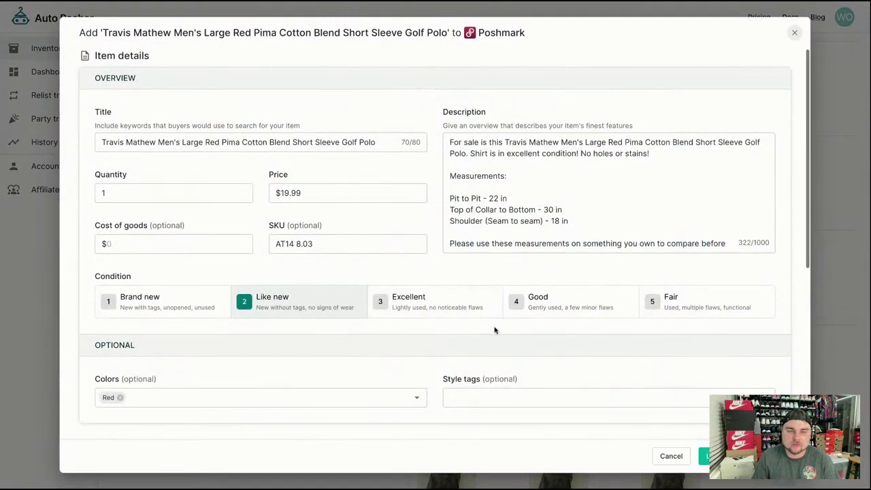
pyautogui.scroll(-5, 494, 327)
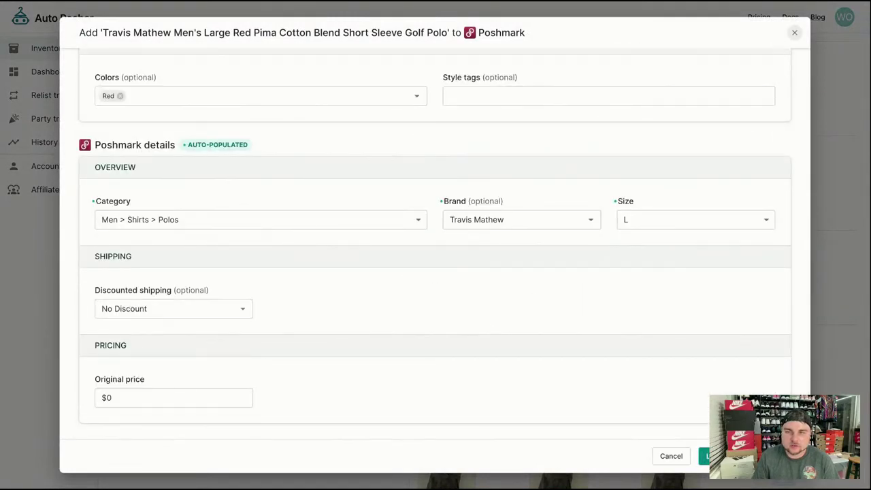
pyautogui.click(704, 456)
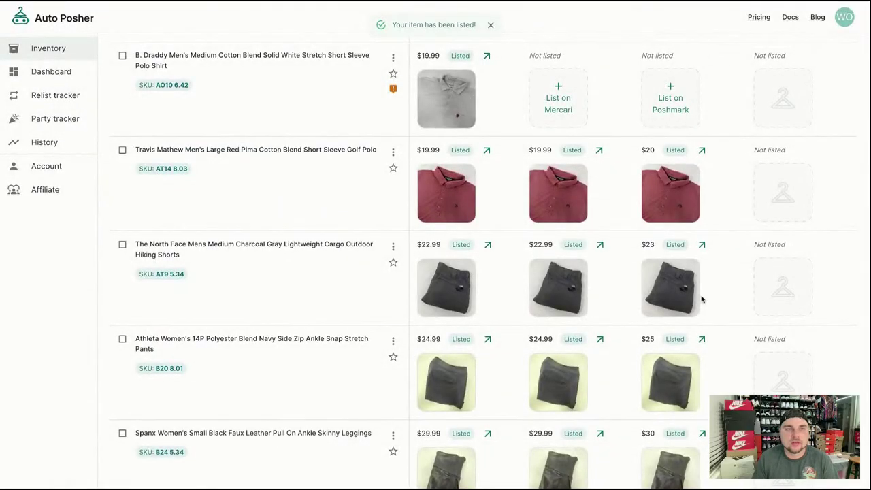
pyautogui.scroll(2, 702, 300)
pyautogui.click(579, 225)
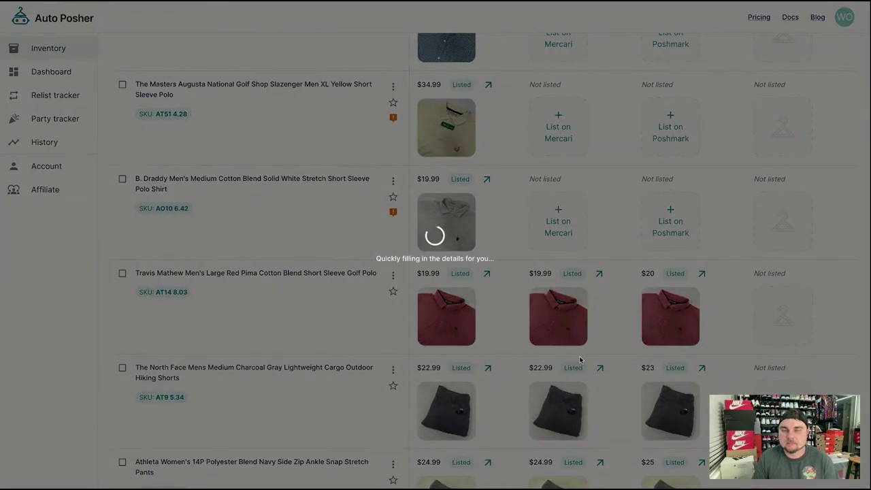
pyautogui.scroll(-4, 578, 359)
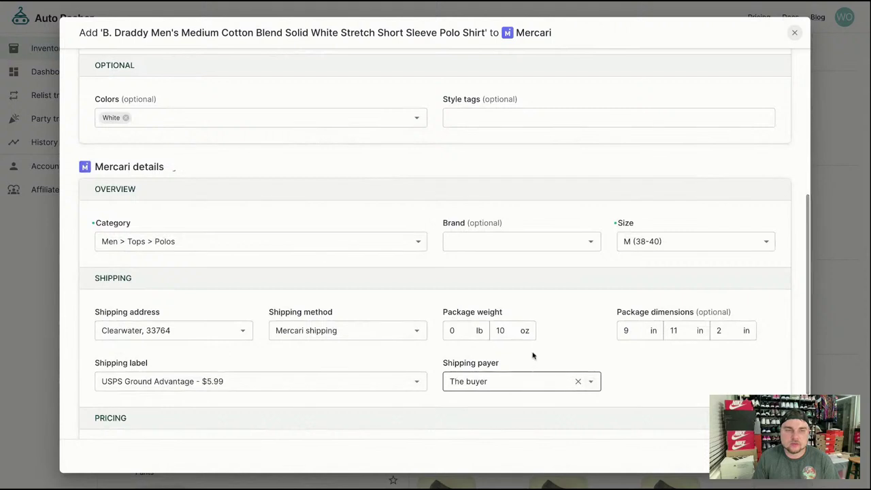
pyautogui.scroll(-2, 626, 360)
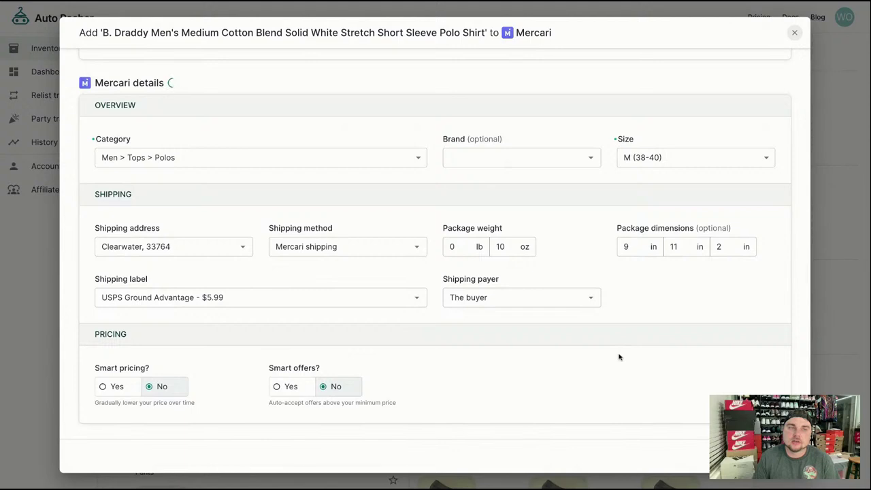
pyautogui.click(794, 33)
pyautogui.click(560, 220)
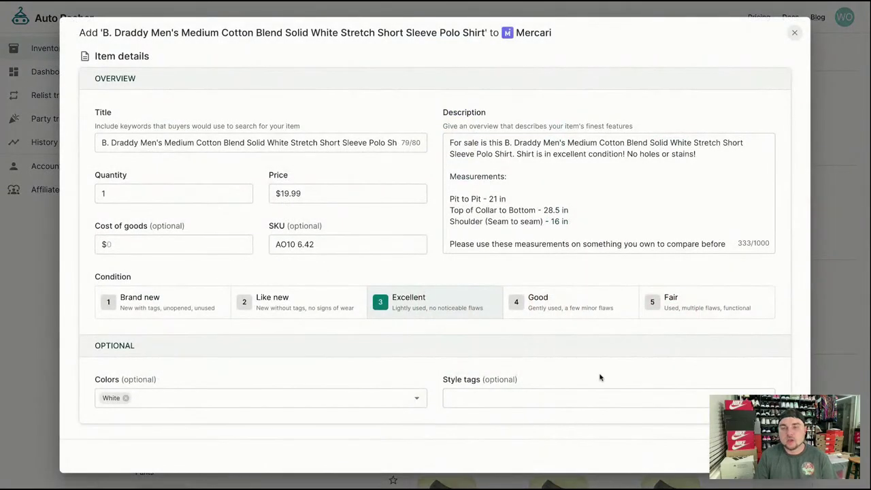
pyautogui.scroll(-5, 603, 376)
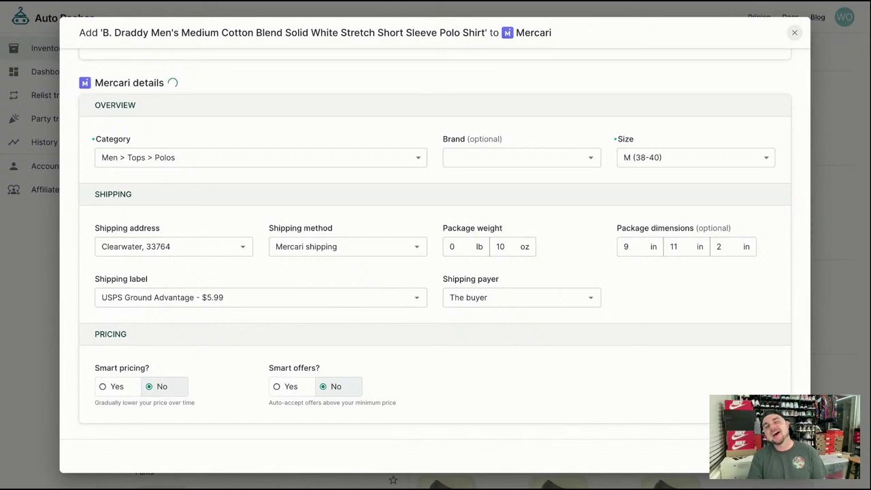
pyautogui.click(794, 33)
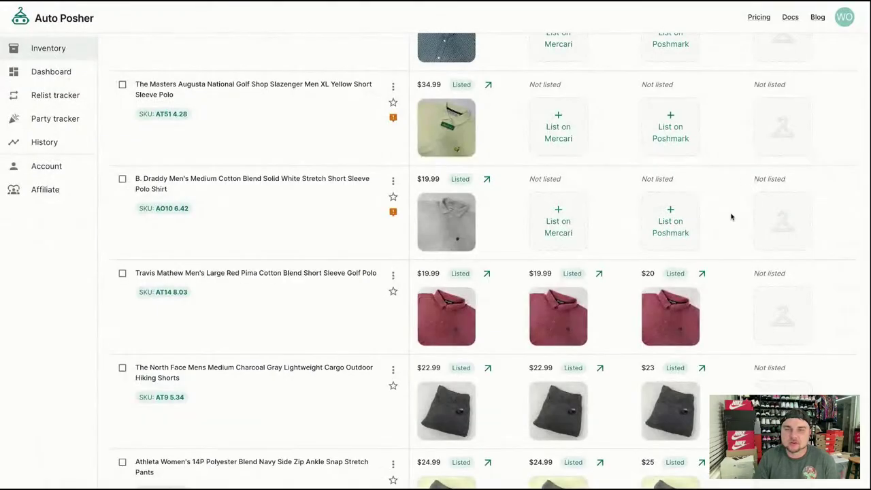
pyautogui.scroll(-5, 577, 329)
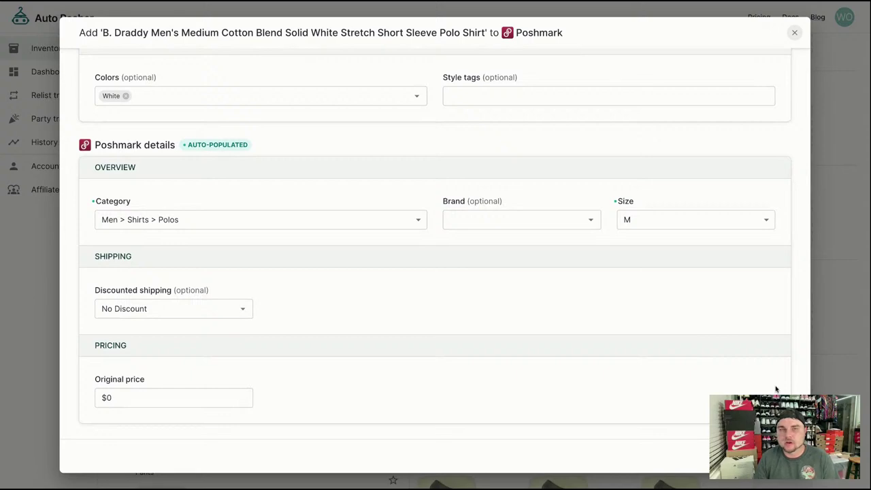
pyautogui.click(793, 33)
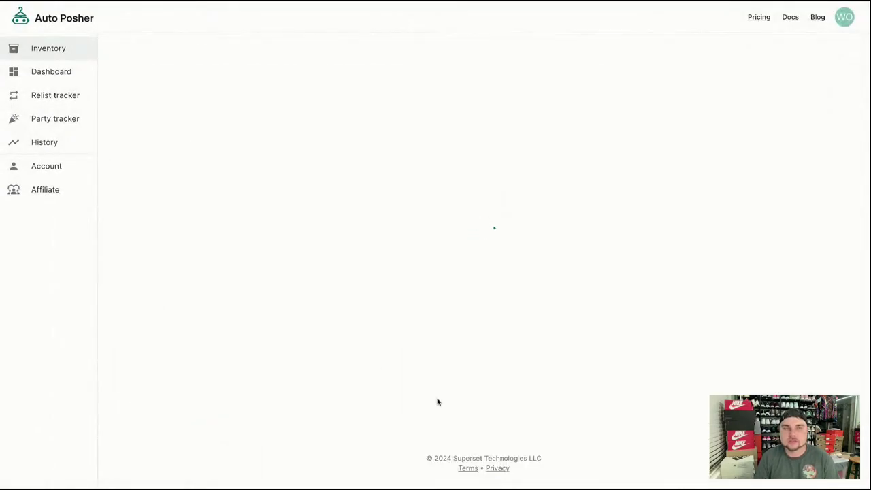
# Find the B. Draddy men's medium white polo in the inventory and list it on Mercari using the prefilled details
pyautogui.scroll(-15, 513, 383)
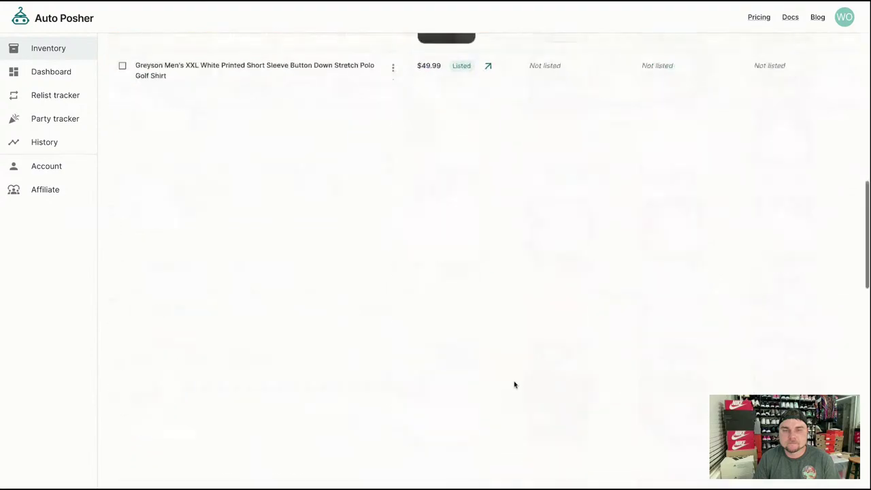
pyautogui.scroll(-2, 513, 383)
pyautogui.scroll(7, 513, 383)
pyautogui.click(551, 292)
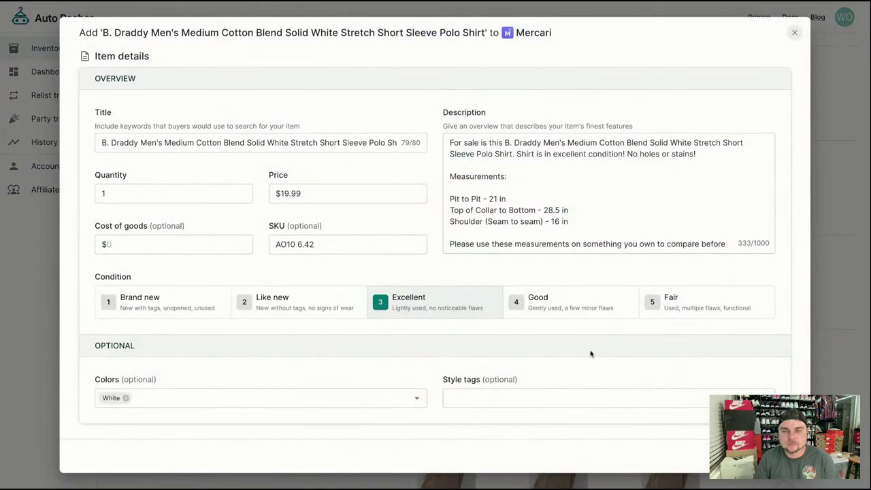
pyautogui.scroll(-2, 612, 386)
pyautogui.scroll(-4, 612, 385)
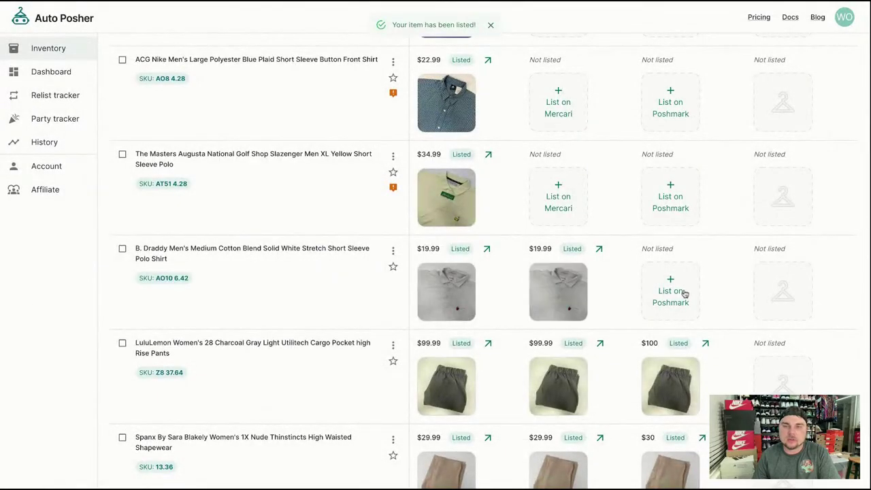
# List the B. Draddy men's medium white polo on Poshmark, leaving the brand empty
pyautogui.click(685, 295)
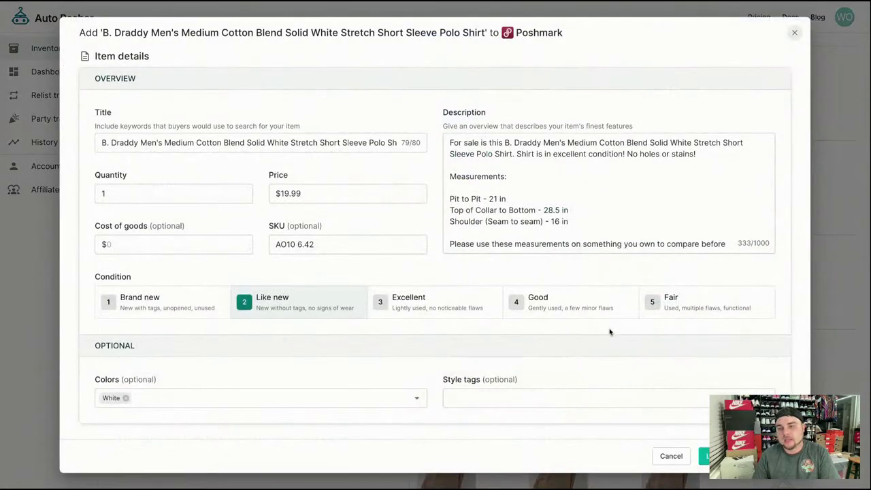
pyautogui.scroll(-5, 589, 333)
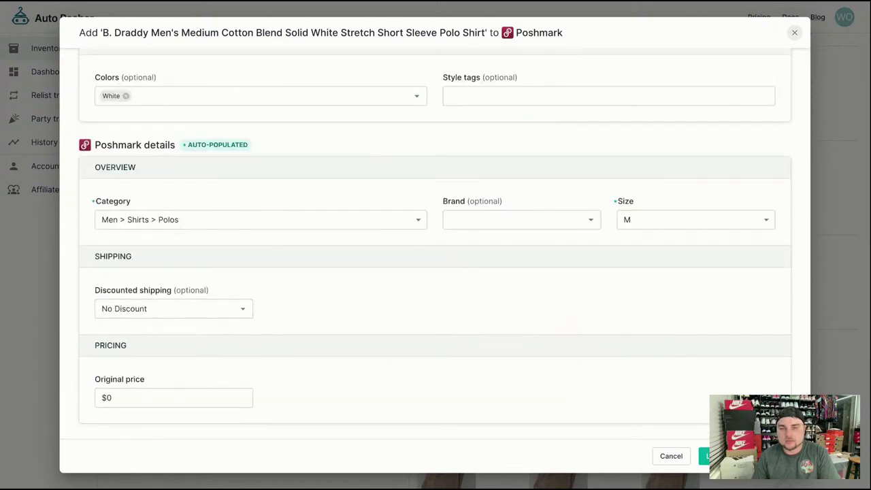
pyautogui.click(705, 456)
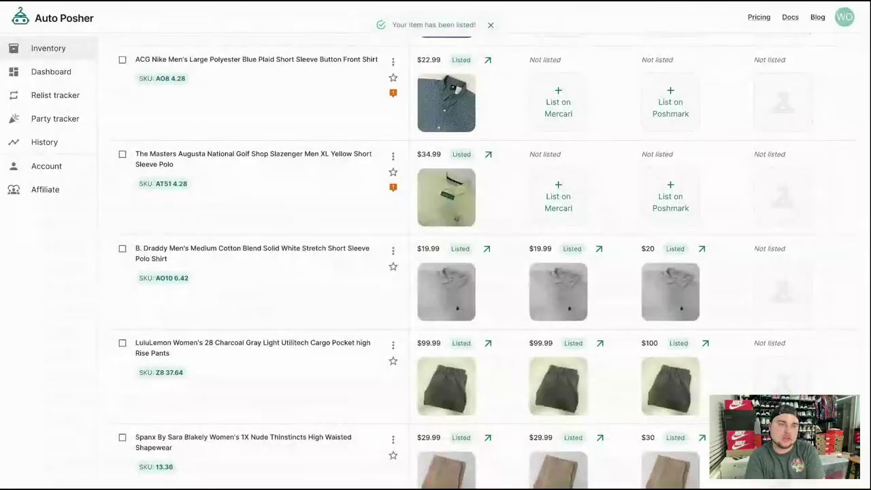
# Set the brand of the Masters Augusta XL yellow polo to Masters and list it on Mercari
pyautogui.click(567, 210)
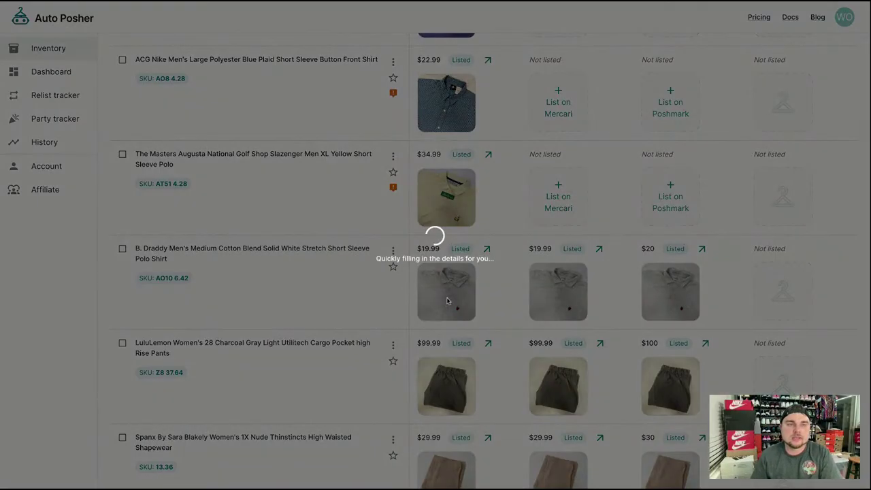
pyautogui.scroll(-8, 543, 333)
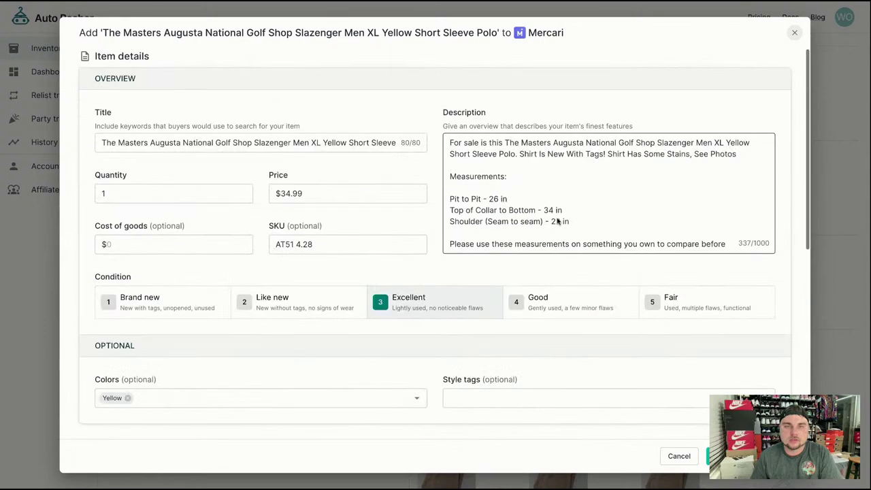
pyautogui.scroll(-5, 575, 292)
pyautogui.click(509, 302)
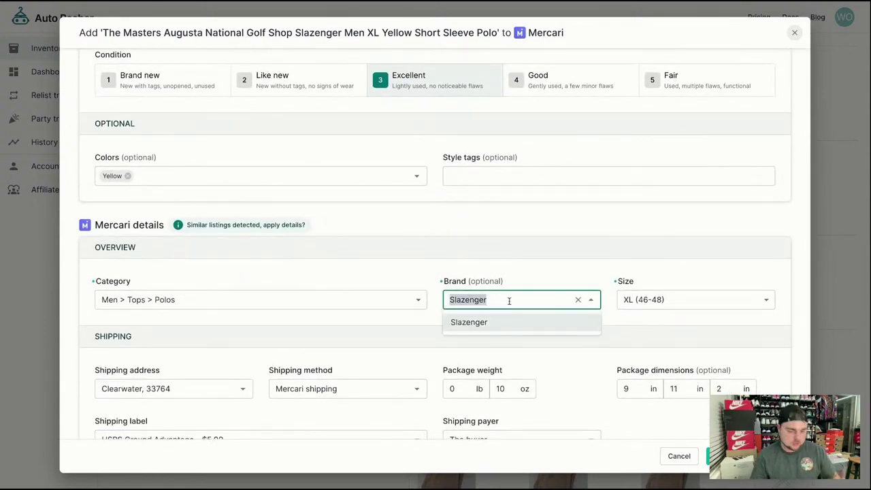
pyautogui.write('mas')
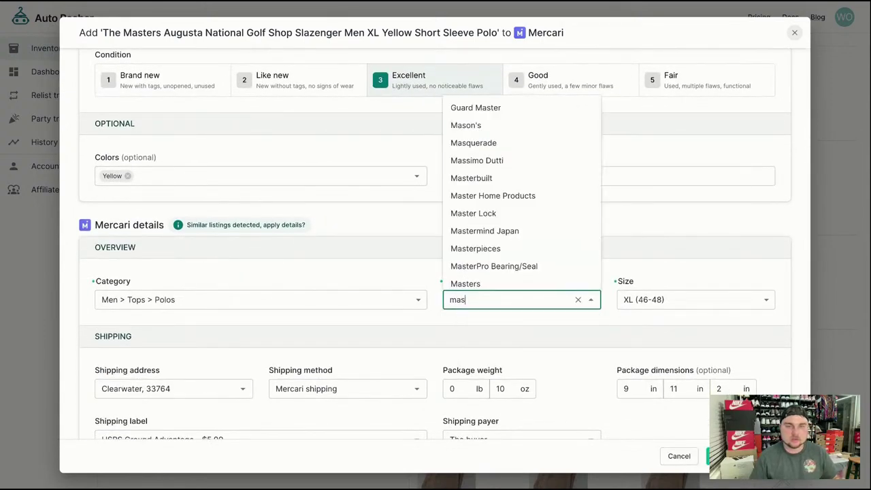
pyautogui.click(490, 284)
pyautogui.scroll(-2, 571, 378)
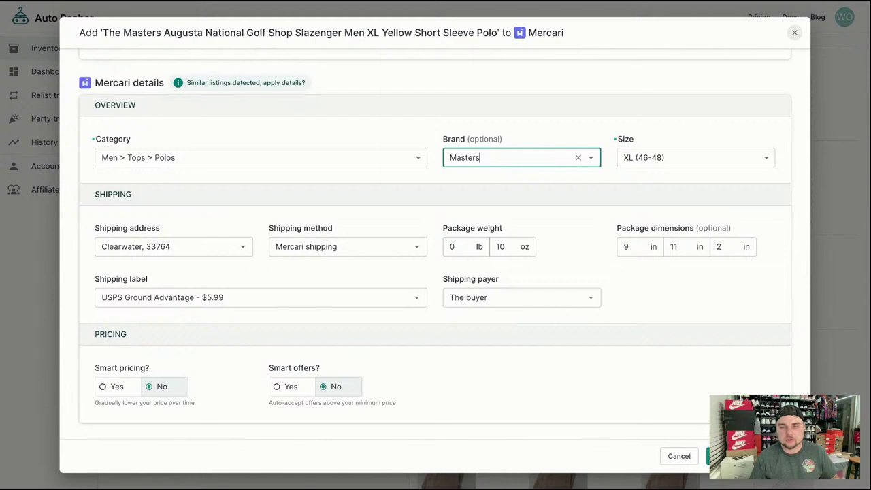
pyautogui.click(722, 456)
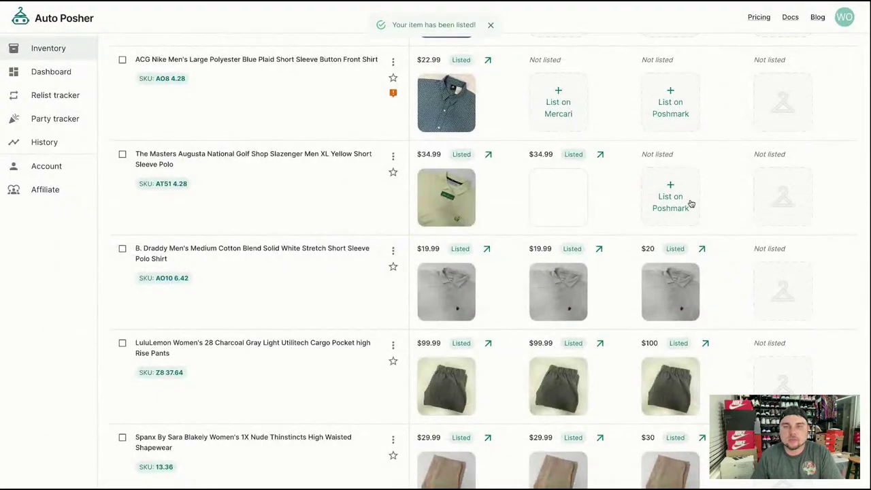
# Set the brand of the Masters Augusta XL yellow polo to Masters and list it on Poshmark
pyautogui.click(673, 203)
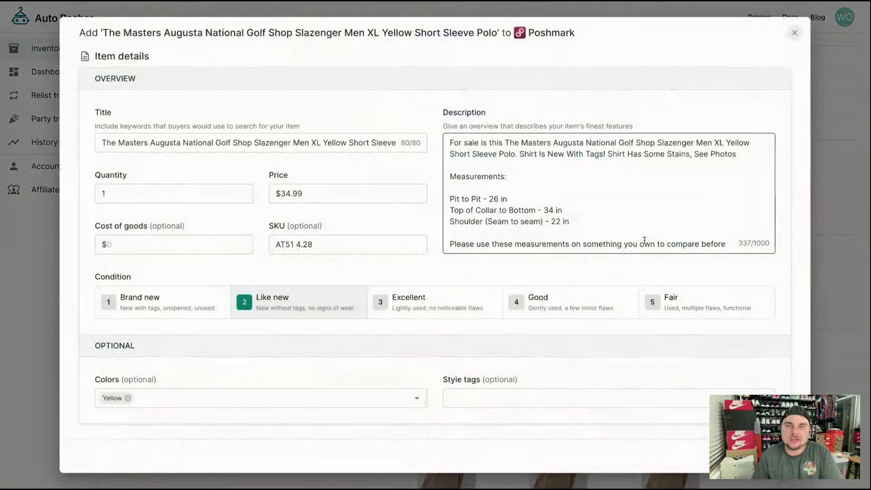
pyautogui.scroll(-4, 623, 253)
pyautogui.click(514, 236)
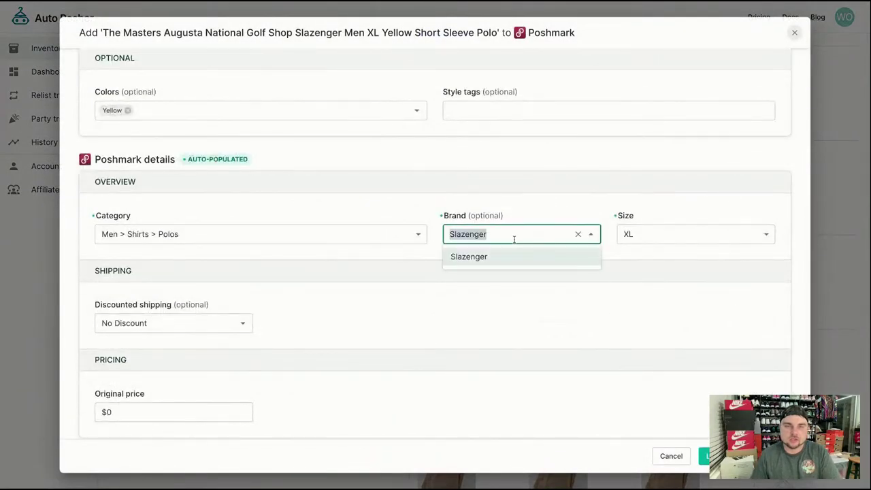
pyautogui.write('mast')
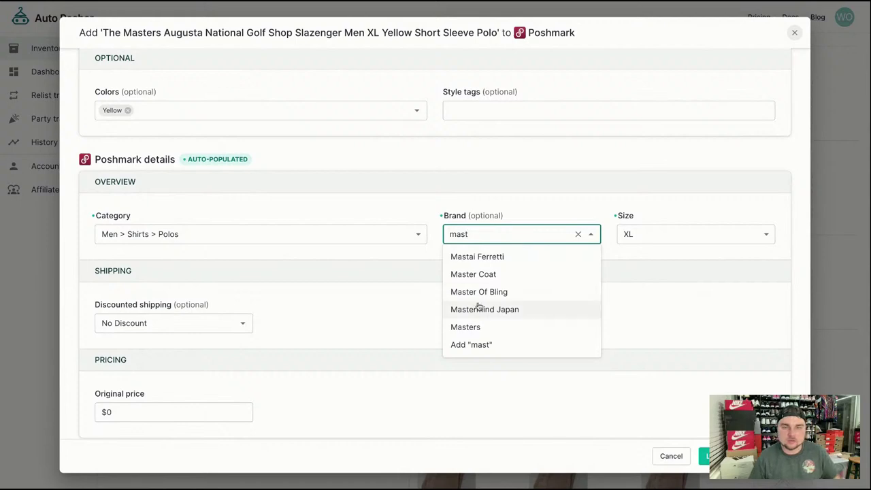
pyautogui.click(476, 327)
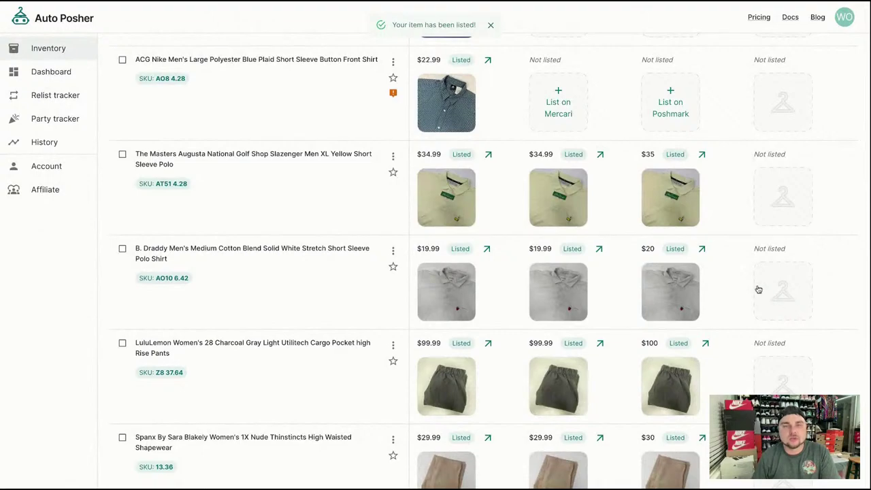
# List the ACG Nike men's large blue plaid button-front shirt on Mercari using the prefilled details
pyautogui.scroll(1, 775, 297)
pyautogui.click(581, 181)
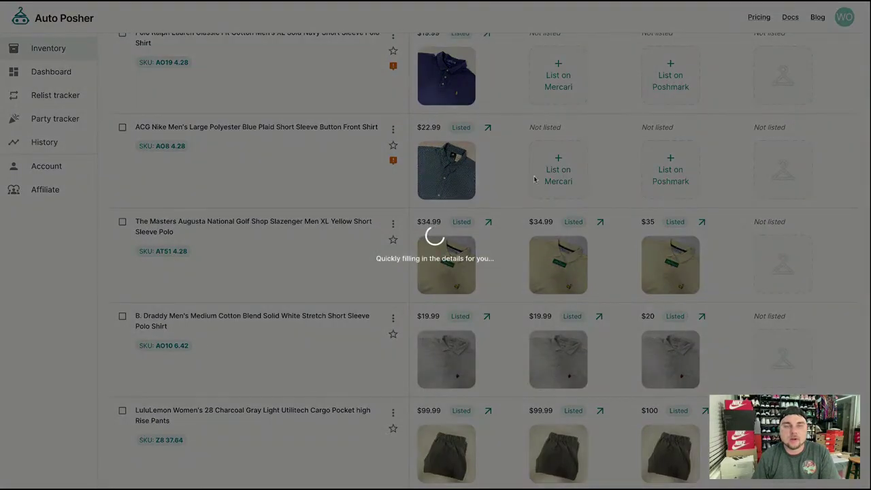
pyautogui.scroll(-1, 550, 238)
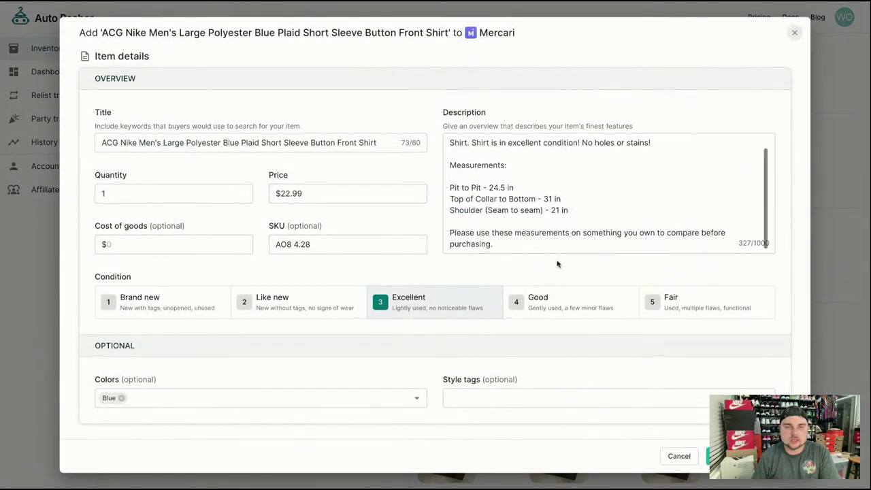
pyautogui.scroll(-3, 555, 263)
pyautogui.scroll(-2, 567, 282)
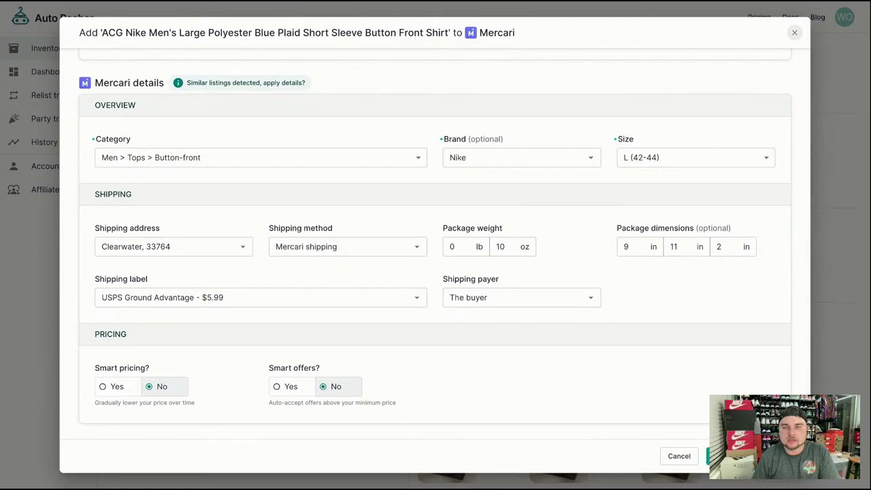
pyautogui.click(721, 456)
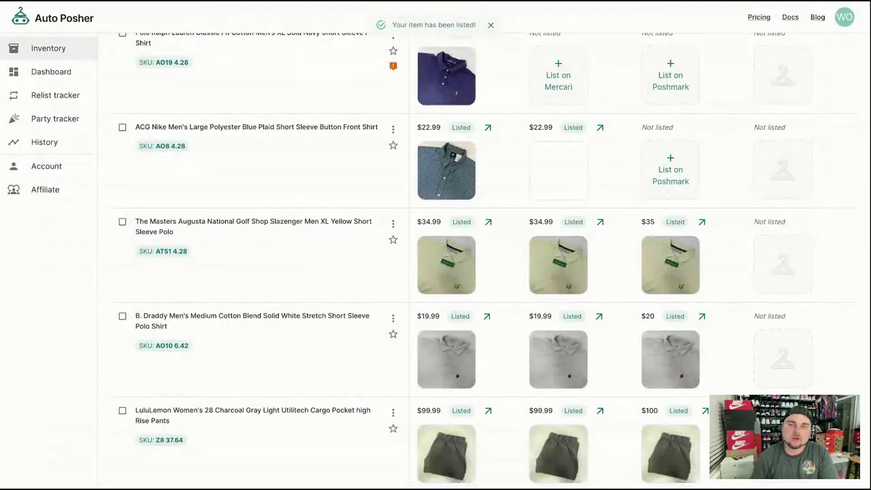
# List the ACG Nike men's large blue plaid shirt on Poshmark using the prefilled details
pyautogui.click(659, 179)
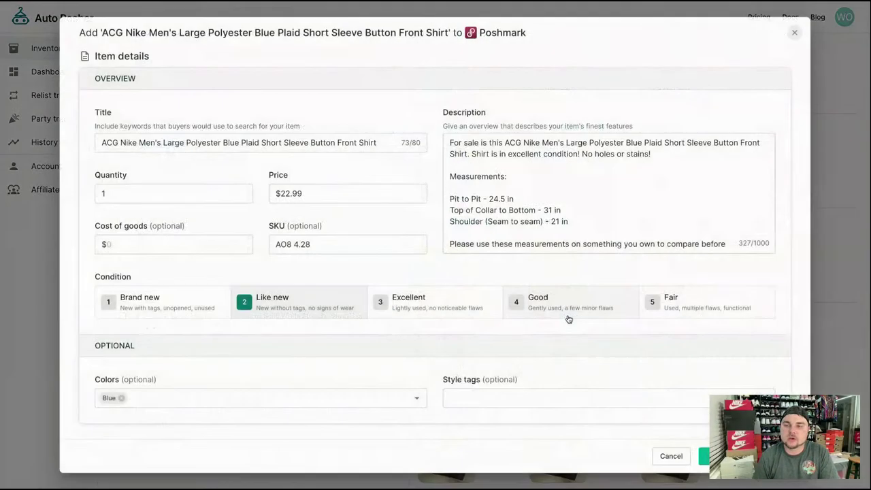
pyautogui.scroll(-5, 544, 313)
pyautogui.click(704, 456)
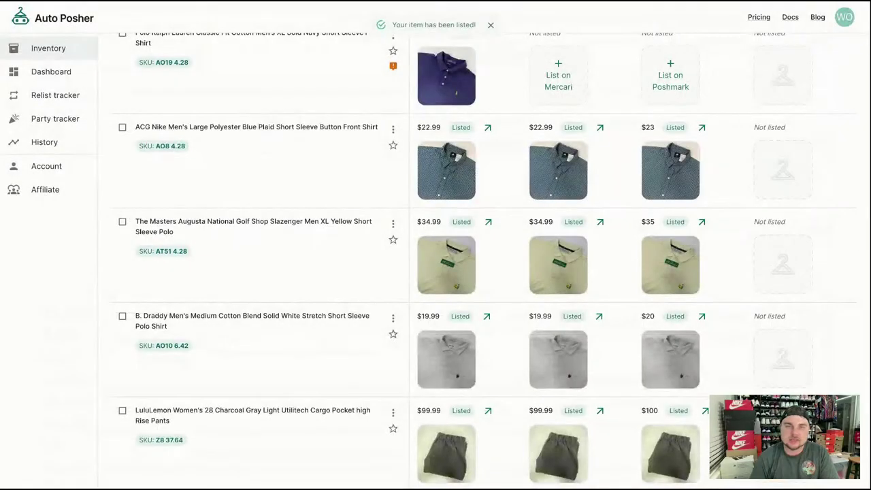
# Find the Polo Ralph Lauren men's XL navy polo in the inventory and list it on Mercari using the prefilled details
pyautogui.scroll(5, 495, 260)
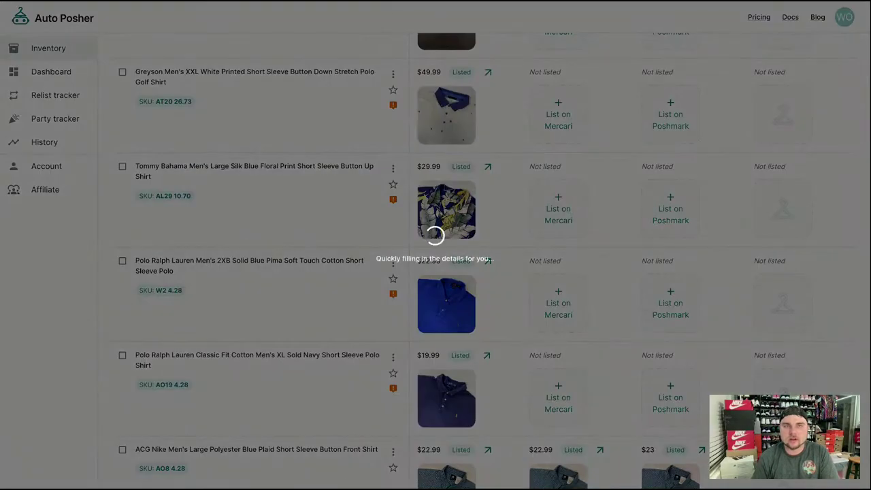
pyautogui.scroll(-4, 553, 261)
pyautogui.scroll(-2, 553, 261)
pyautogui.scroll(-5, 536, 342)
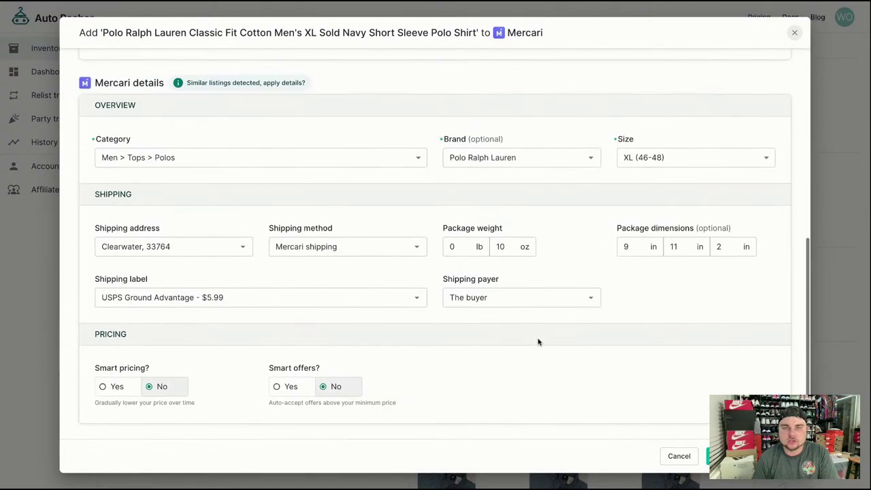
pyautogui.click(715, 456)
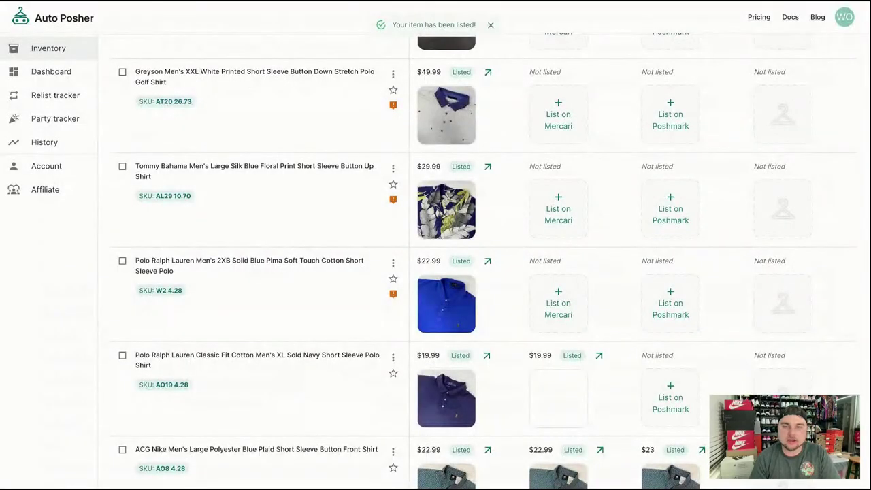
# List the Polo Ralph Lauren men's XL navy polo on Poshmark using the prefilled details
pyautogui.click(587, 310)
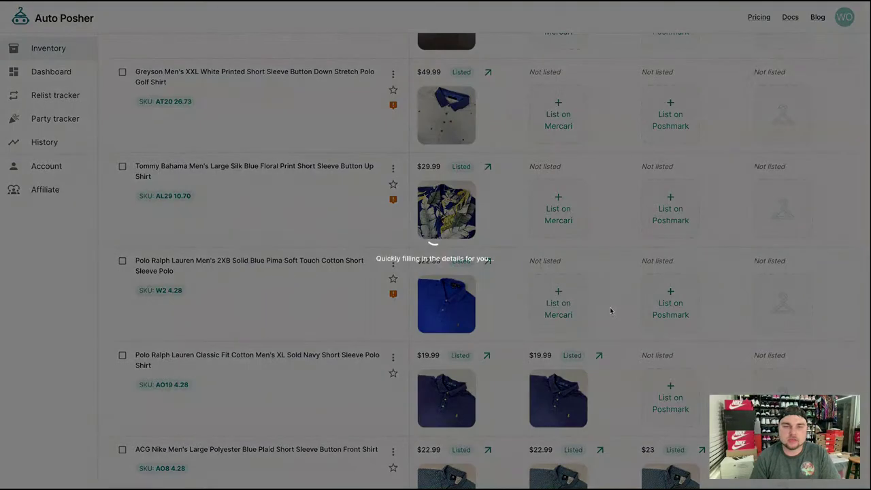
pyautogui.scroll(-5, 599, 306)
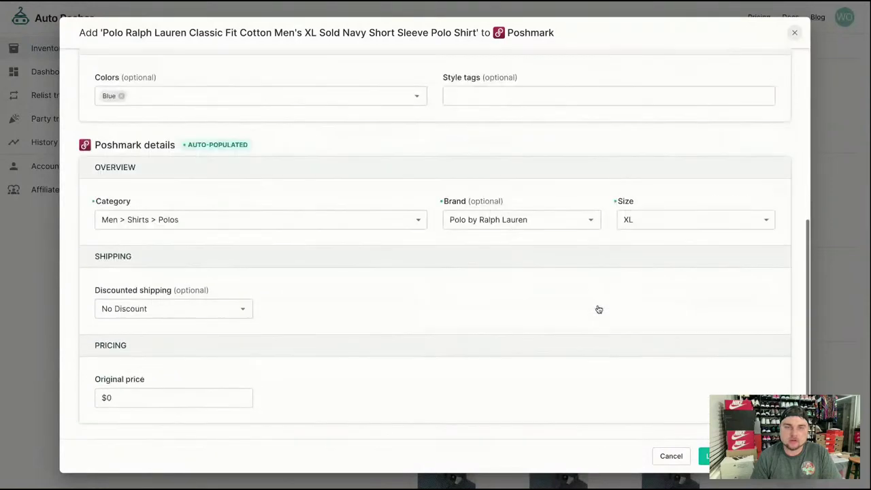
pyautogui.click(705, 456)
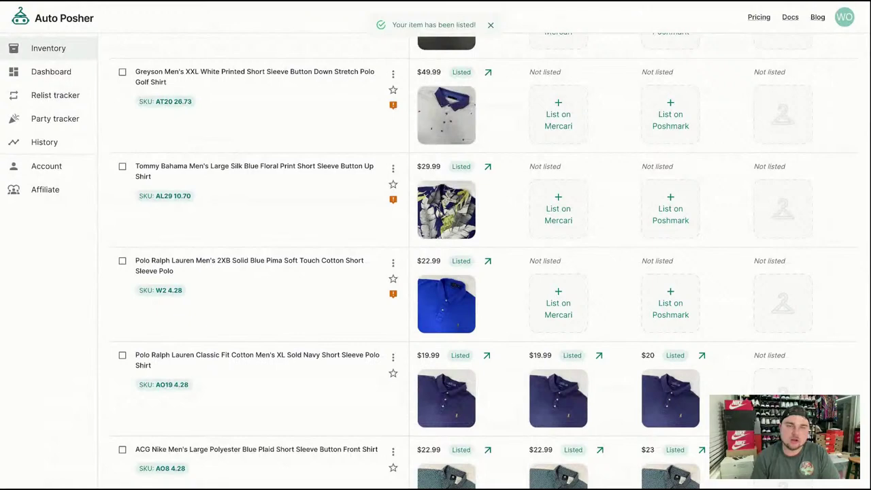
# Set the size of the Polo Ralph Lauren 2XB solid blue polo to Big 2X and list it on Mercari
pyautogui.click(554, 309)
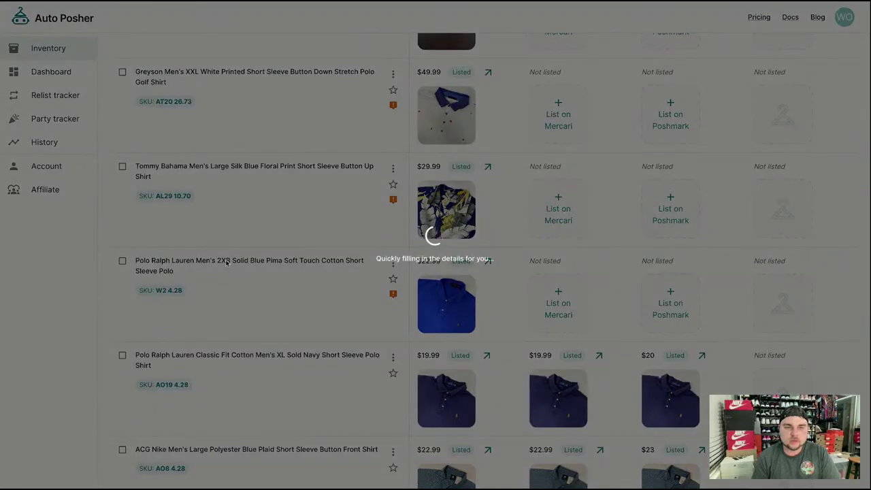
pyautogui.scroll(-3, 565, 298)
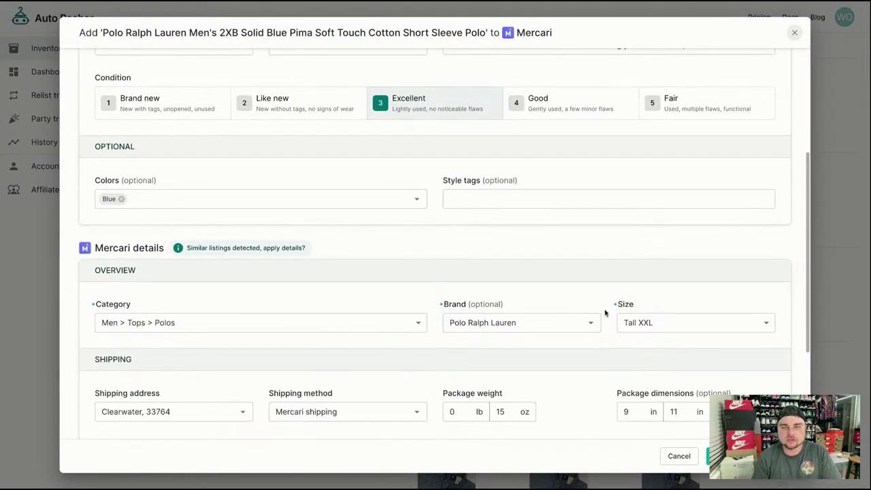
pyautogui.click(640, 325)
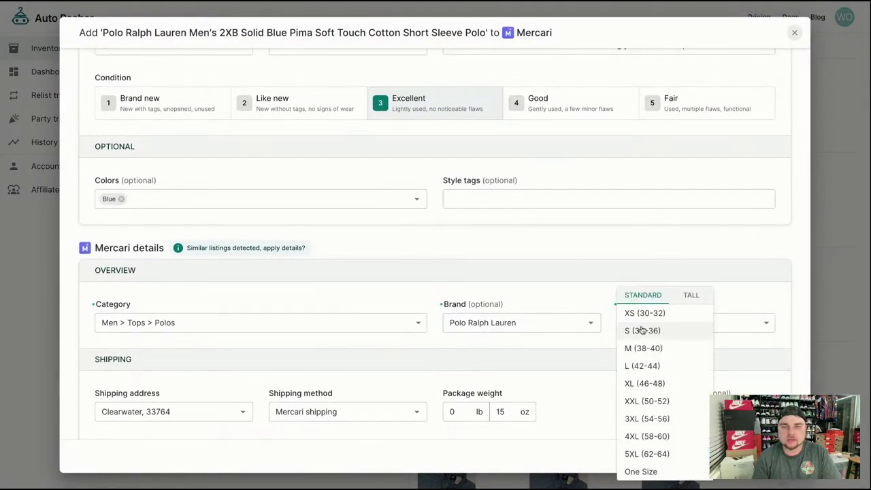
pyautogui.click(675, 297)
pyautogui.scroll(-1, 653, 384)
pyautogui.click(636, 436)
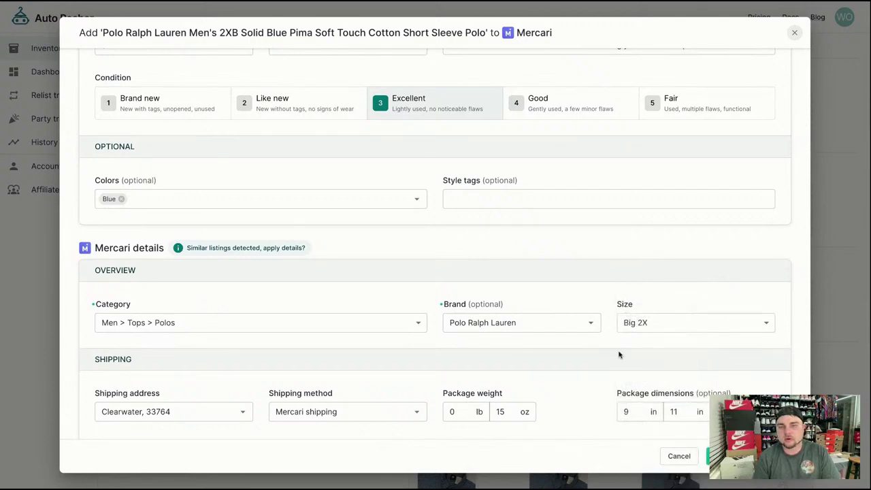
pyautogui.scroll(-2, 619, 354)
pyautogui.click(721, 456)
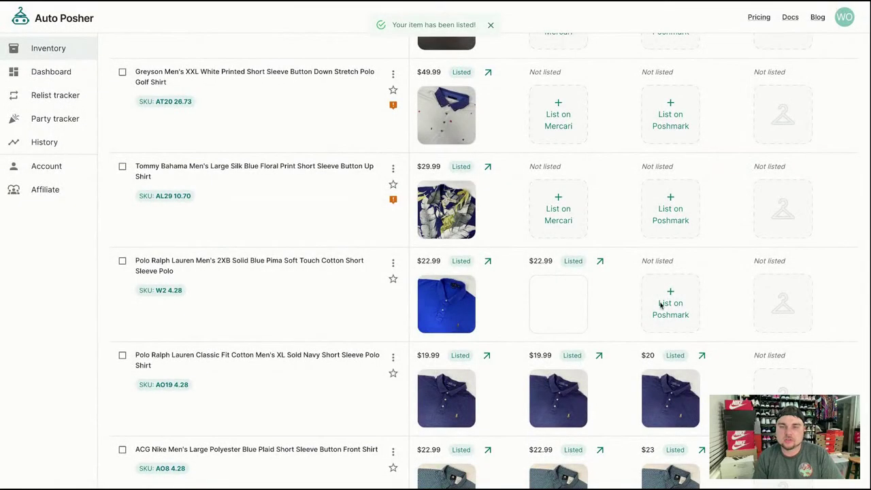
# Check the size options for the Polo Ralph Lauren 2XB blue polo, choose XXL and list it on Poshmark
pyautogui.click(660, 305)
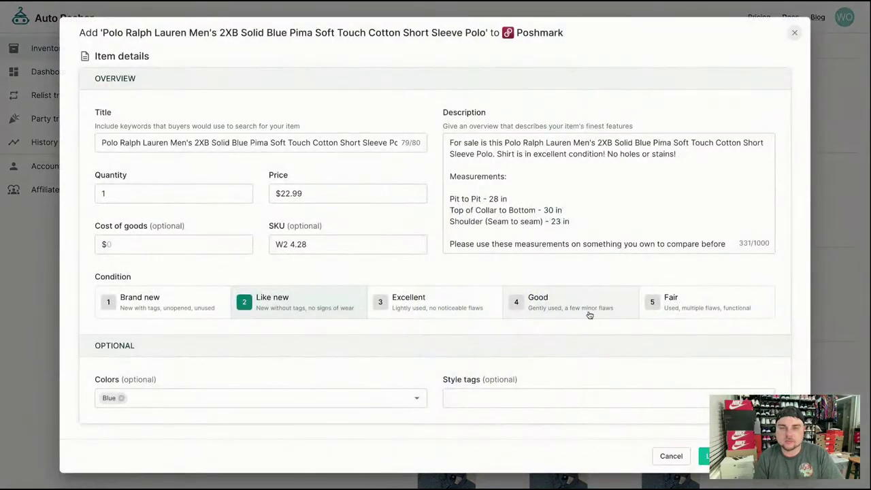
pyautogui.scroll(-3, 589, 312)
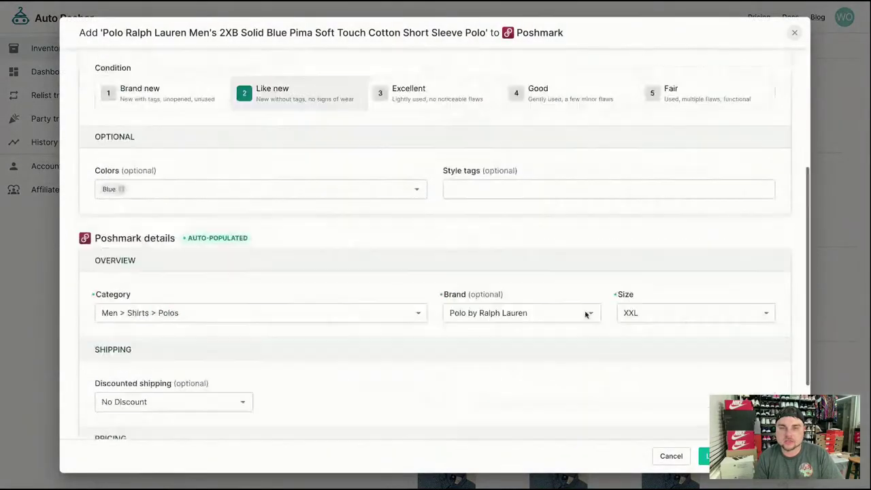
pyautogui.click(674, 315)
pyautogui.scroll(-2, 653, 368)
pyautogui.scroll(2, 659, 381)
pyautogui.click(687, 296)
pyautogui.scroll(5, 662, 401)
pyautogui.click(645, 299)
pyautogui.scroll(-3, 651, 429)
pyautogui.click(651, 417)
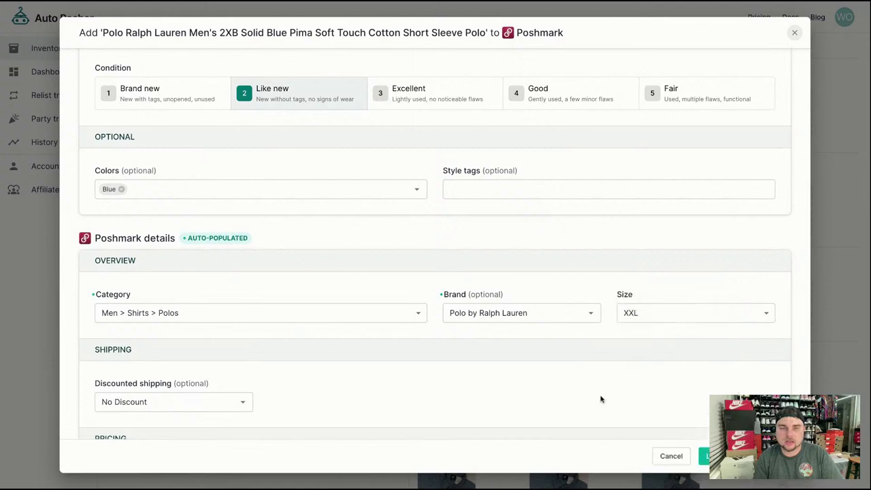
pyautogui.scroll(-3, 601, 399)
pyautogui.click(704, 456)
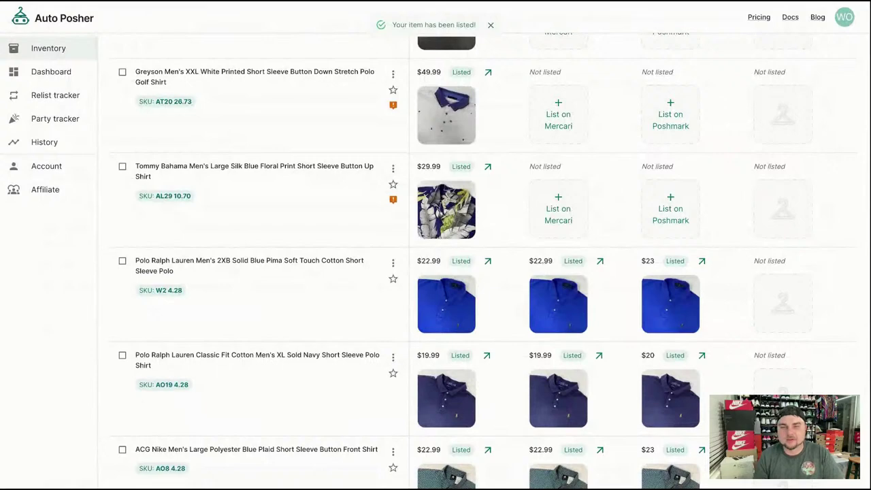
# List the Tommy Bahama men's large silk blue floral shirt on Mercari and Poshmark using the prefilled details
pyautogui.click(564, 216)
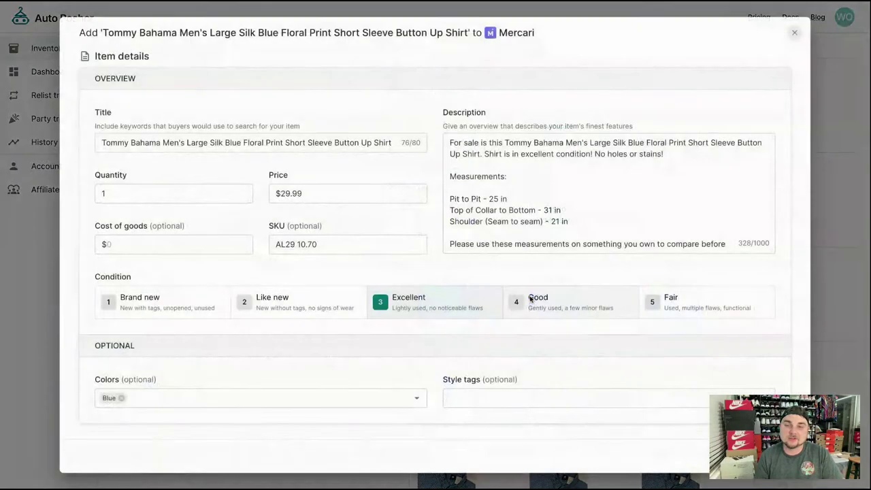
pyautogui.scroll(-5, 538, 344)
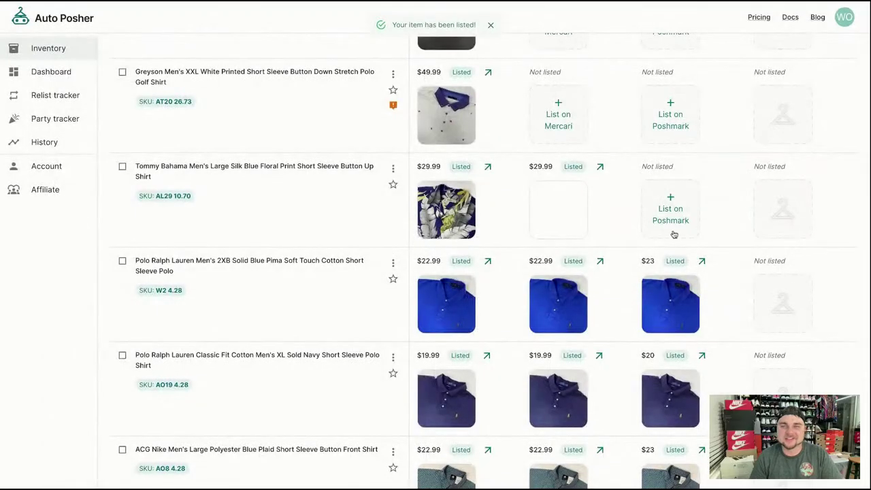
pyautogui.click(674, 212)
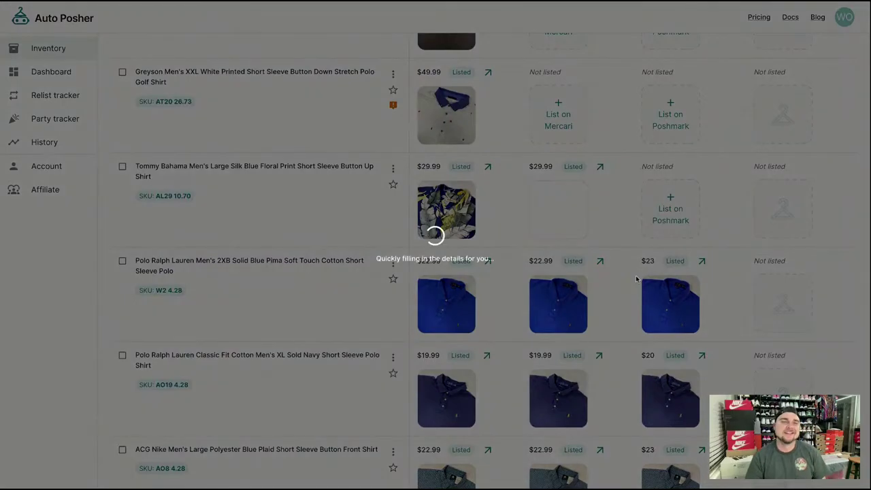
pyautogui.scroll(-5, 636, 279)
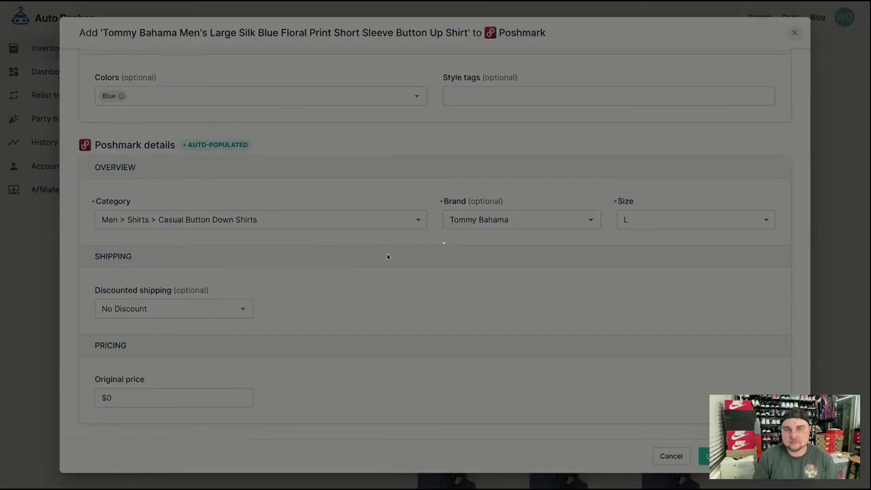
# Search the brands for Greyson for the Greyson XXL white golf polo, leave the brand empty and list it on Mercari
pyautogui.scroll(2, 452, 272)
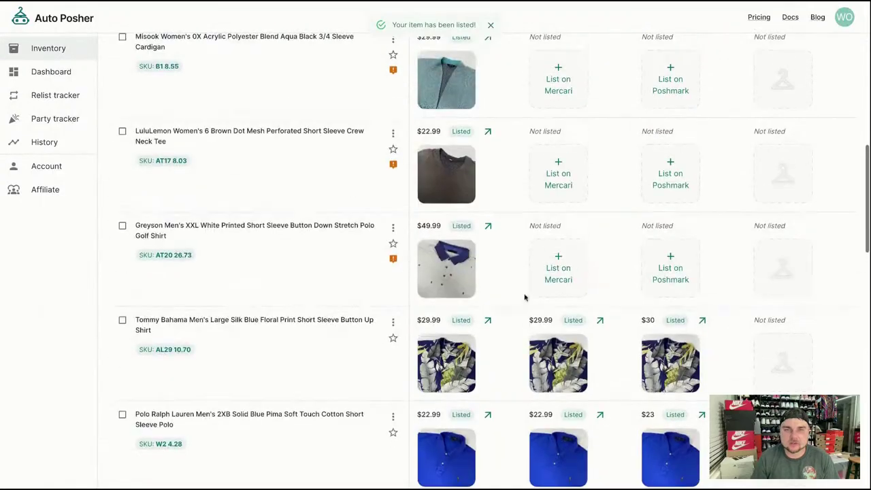
pyautogui.click(549, 279)
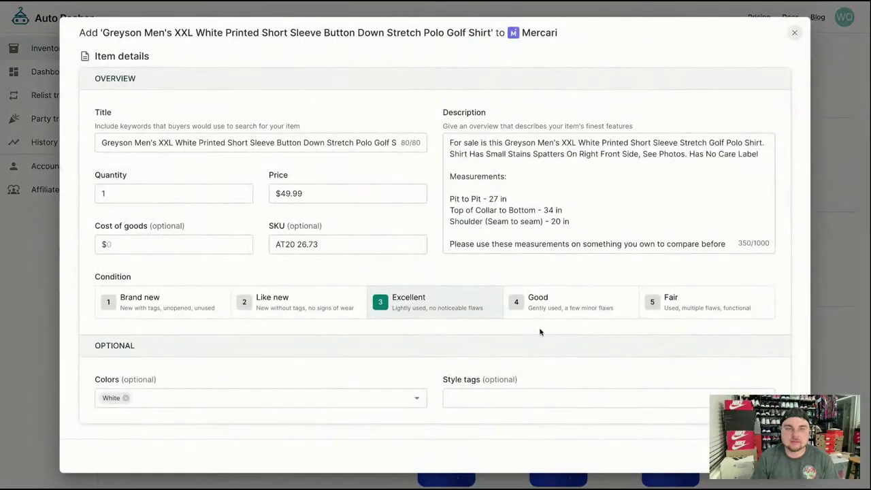
pyautogui.scroll(-5, 540, 332)
pyautogui.click(485, 158)
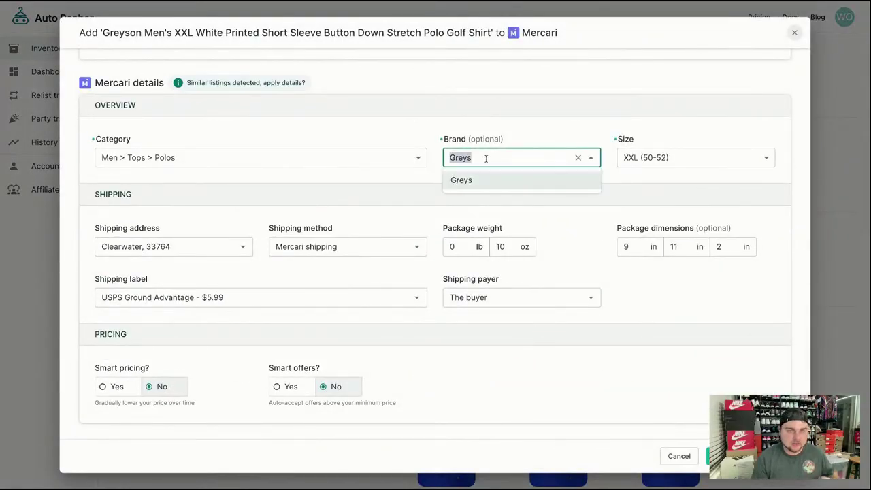
pyautogui.write('grey')
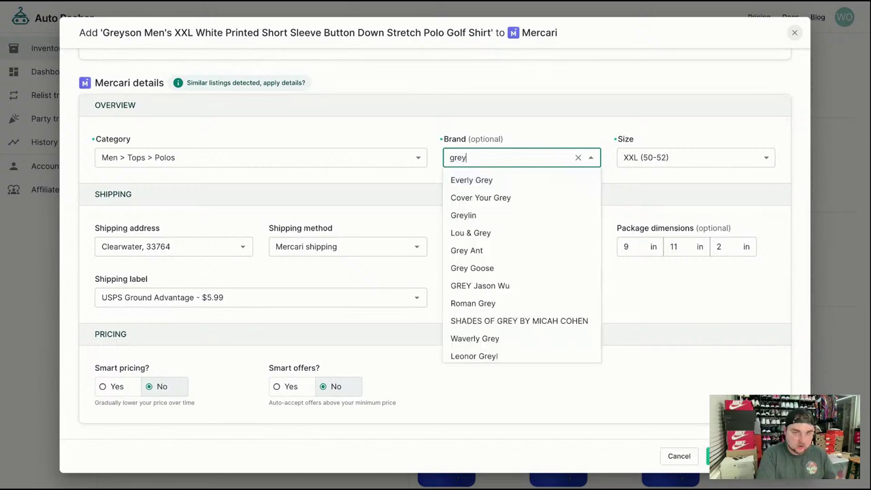
pyautogui.write('so')
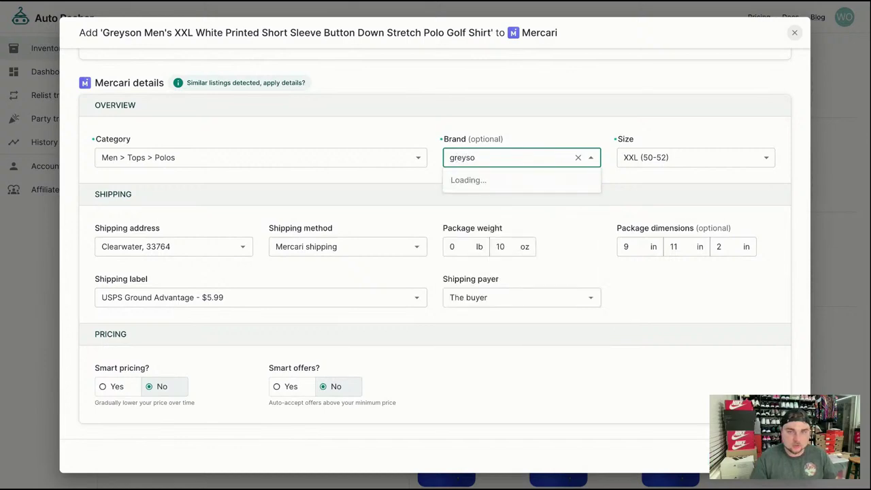
pyautogui.click(578, 158)
pyautogui.scroll(1, 660, 340)
pyautogui.scroll(-1, 677, 382)
pyautogui.click(721, 367)
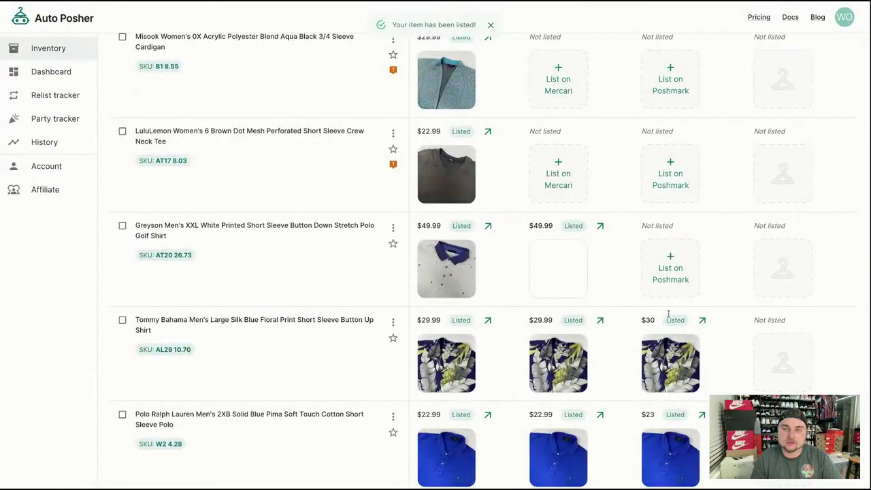
# List the Greyson men's XXL white printed golf shirt on Poshmark using the prefilled details
pyautogui.click(667, 280)
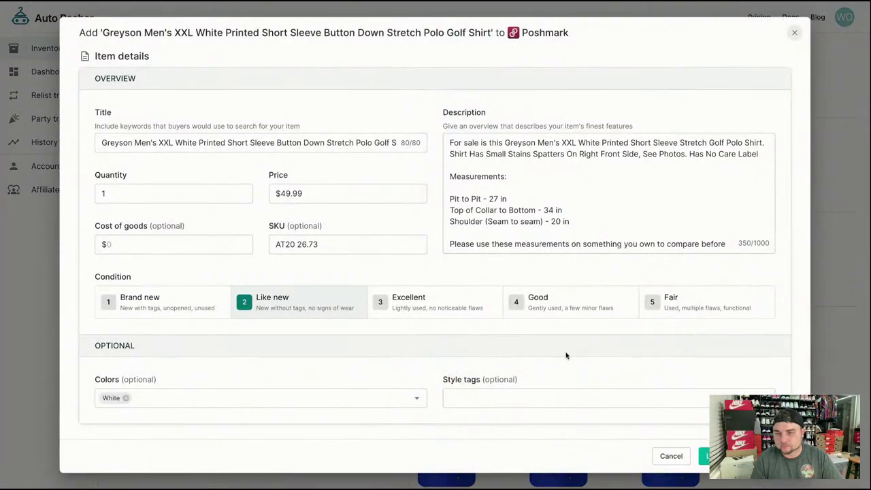
pyautogui.scroll(-4, 565, 355)
pyautogui.click(704, 456)
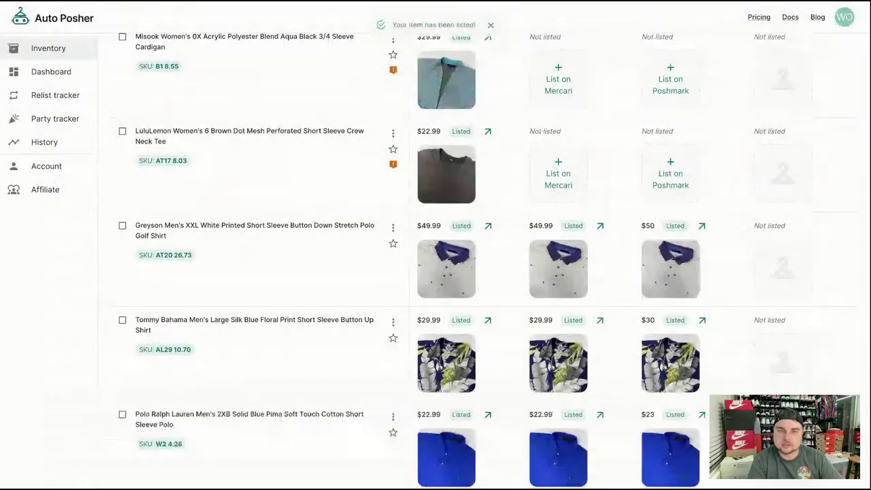
# Set the brand of the LuluLemon women's 6 brown mesh tee to lululemon athletica and list it on Mercari
pyautogui.click(560, 178)
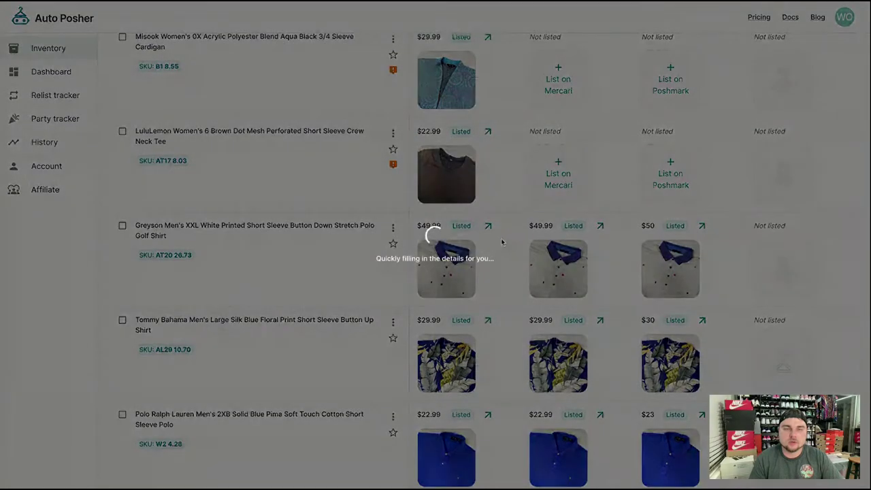
pyautogui.scroll(-10, 578, 306)
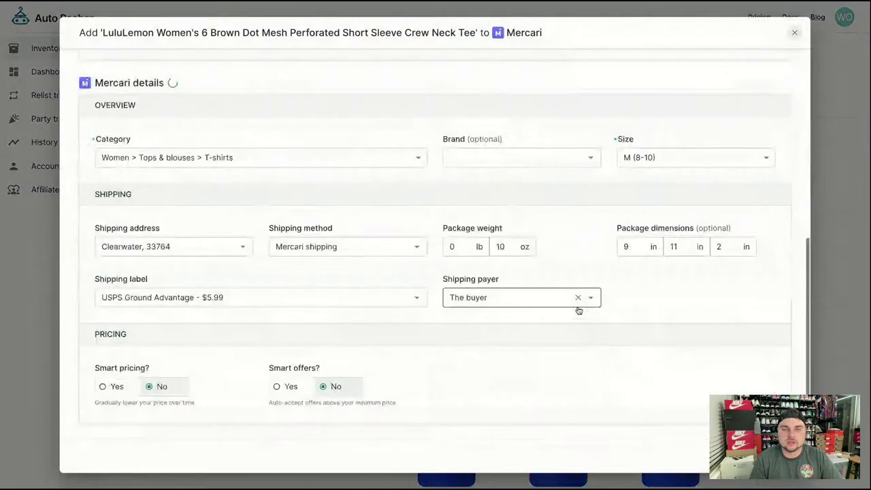
pyautogui.click(521, 157)
pyautogui.write('lulu')
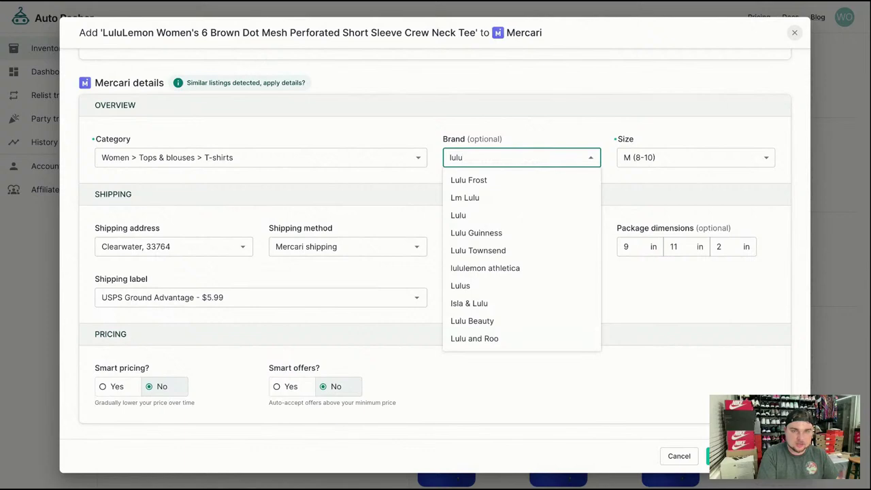
pyautogui.click(519, 268)
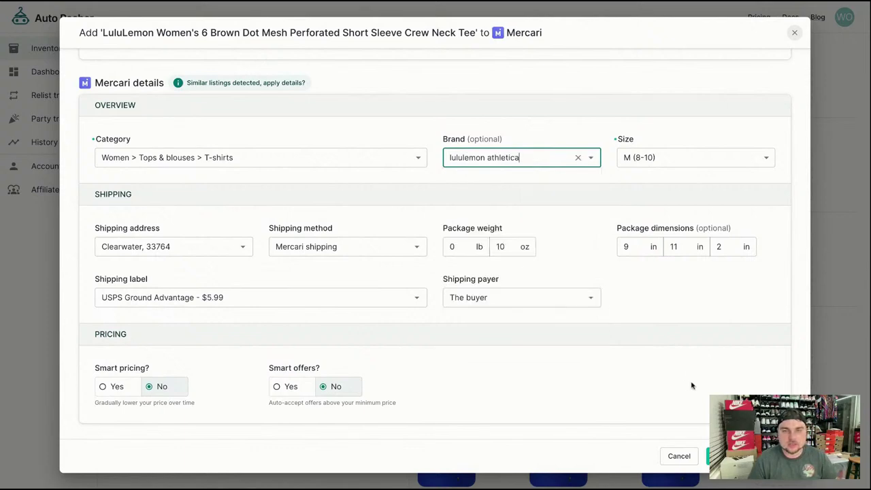
pyautogui.click(718, 456)
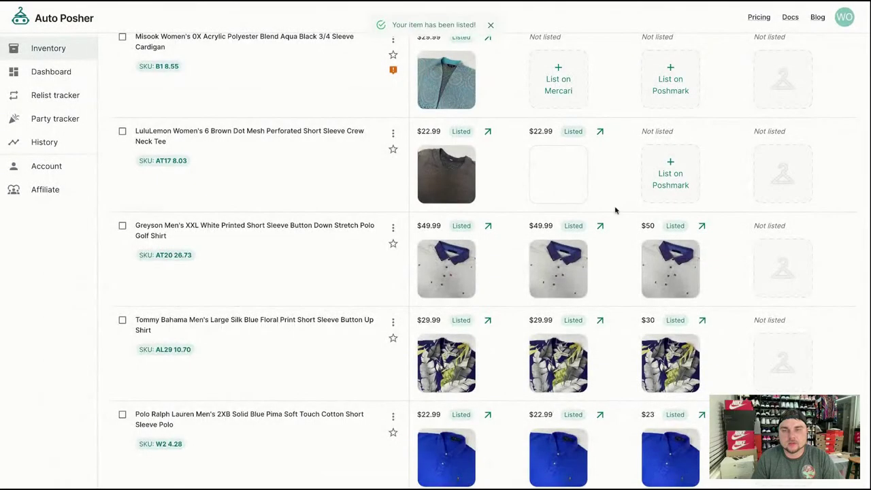
# Change the LuluLemon brown mesh tee's brand to lululemon athletica for Poshmark and list it there
pyautogui.click(663, 178)
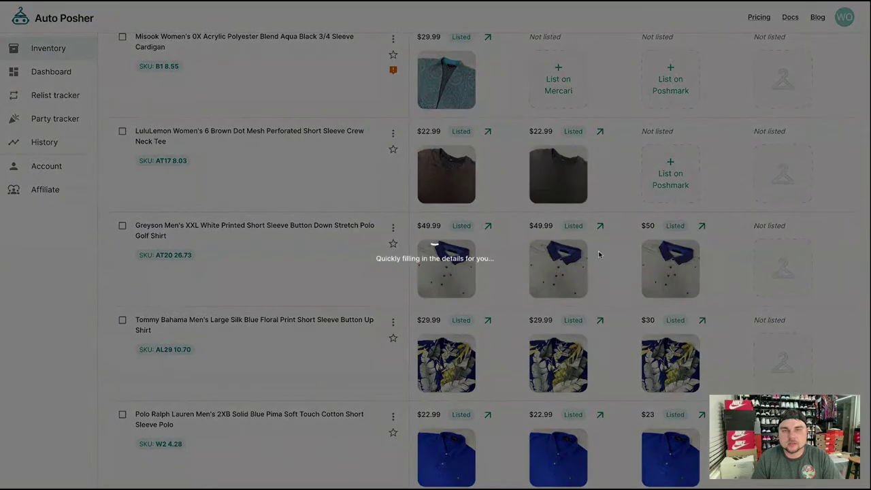
pyautogui.scroll(-3, 497, 329)
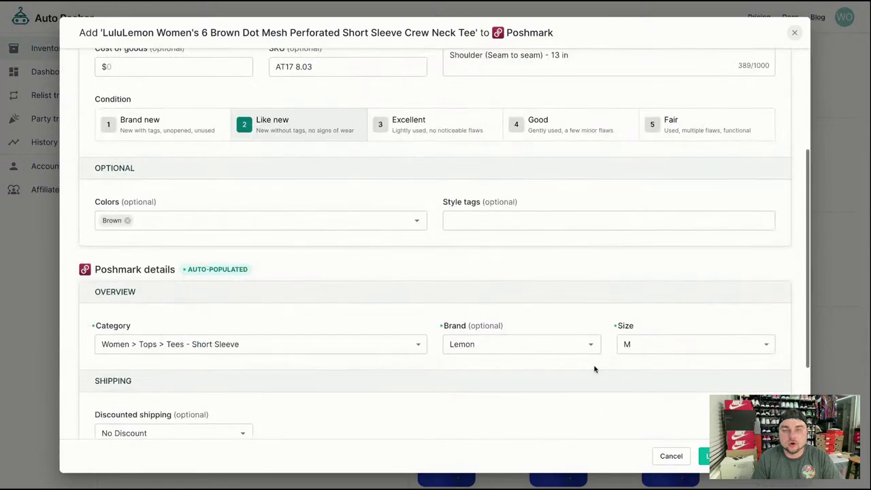
pyautogui.click(522, 353)
pyautogui.write('lulu')
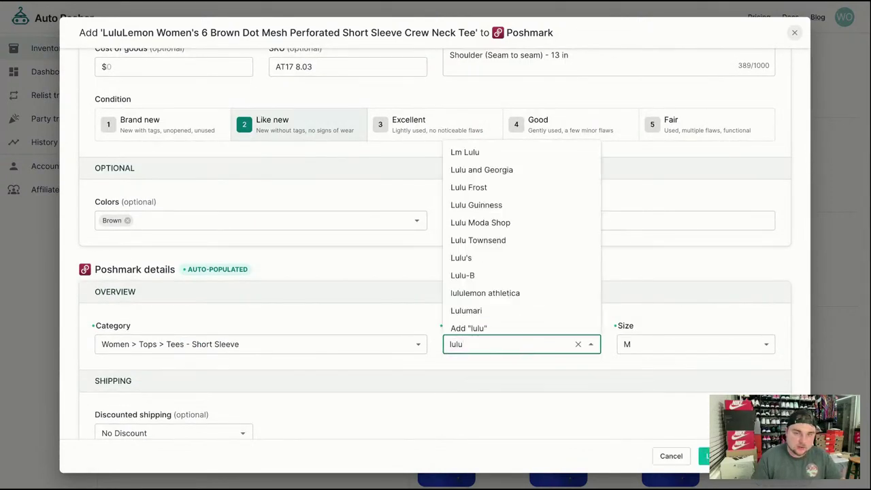
pyautogui.click(517, 293)
pyautogui.scroll(-2, 560, 381)
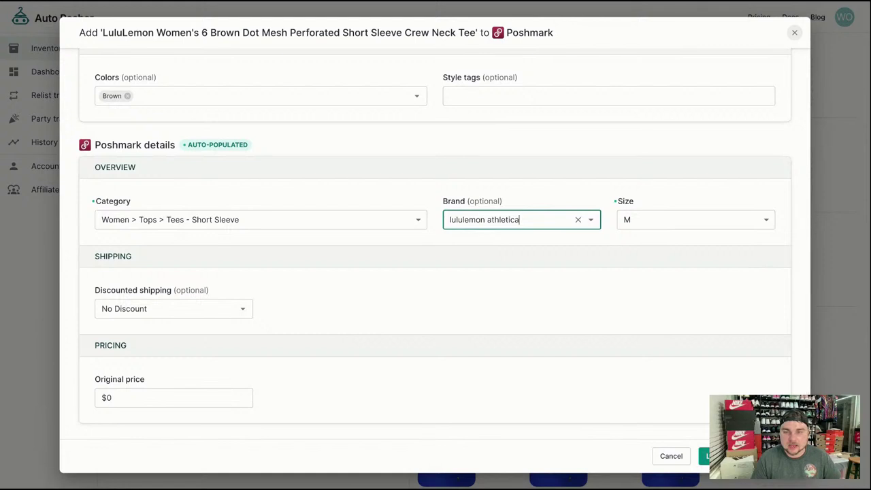
pyautogui.press('Return')
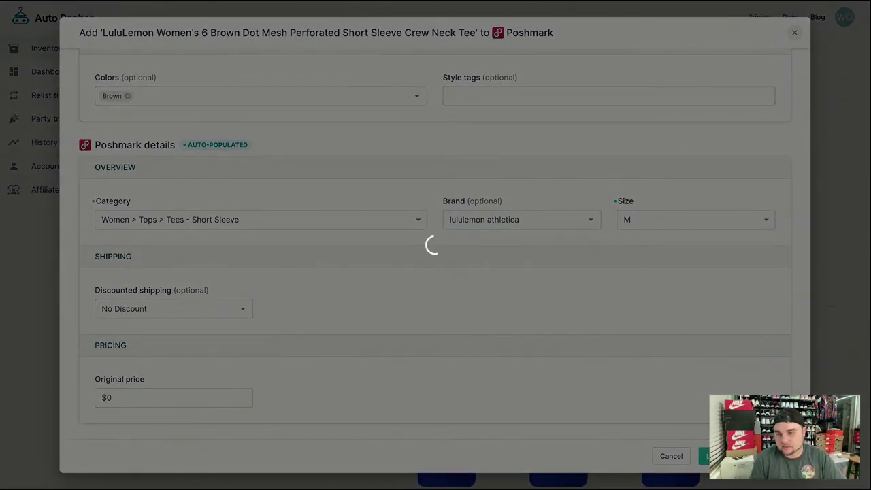
# Start the Mercari listing for the Misook women's 0X aqua black cardigan and set its package weight to 2 lb 0 oz
pyautogui.scroll(3, 680, 269)
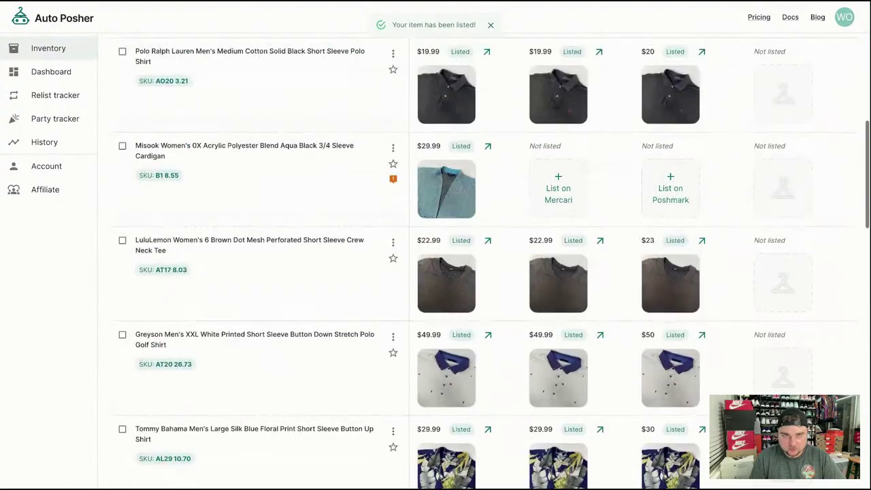
pyautogui.click(570, 285)
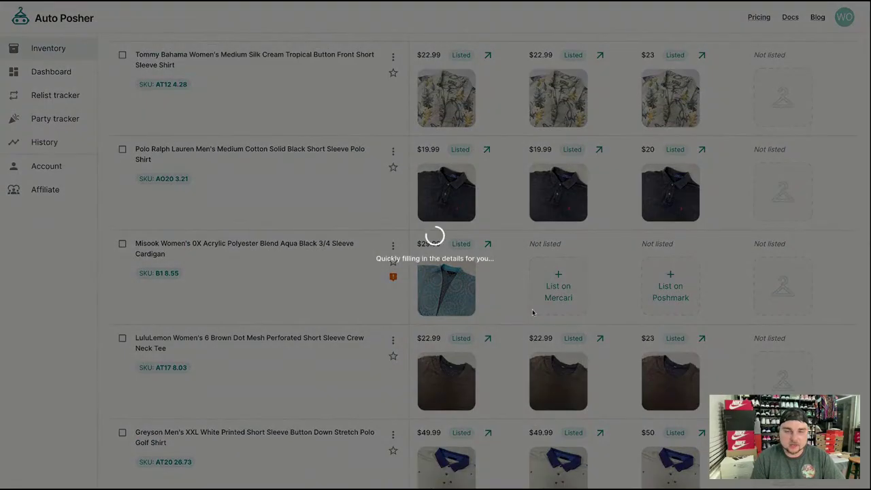
pyautogui.scroll(-5, 562, 331)
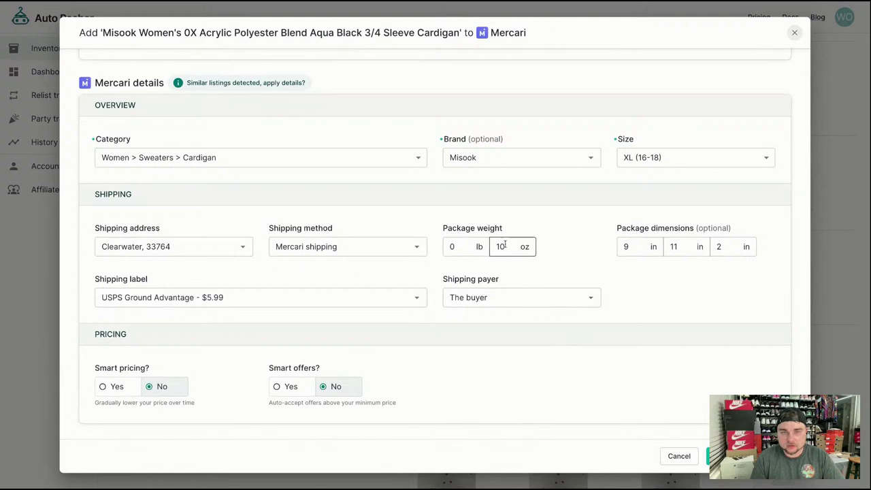
pyautogui.scroll(5, 520, 278)
pyautogui.scroll(-5, 517, 299)
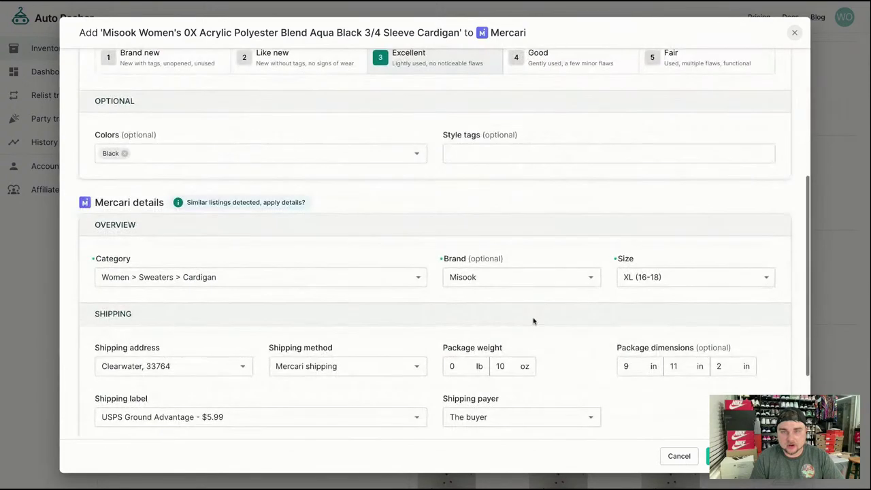
pyautogui.click(503, 249)
pyautogui.doubleClick(503, 249)
pyautogui.write('0')
pyautogui.moveTo(474, 251); pyautogui.dragTo(444, 249)
pyautogui.write('2')
pyautogui.click(597, 243)
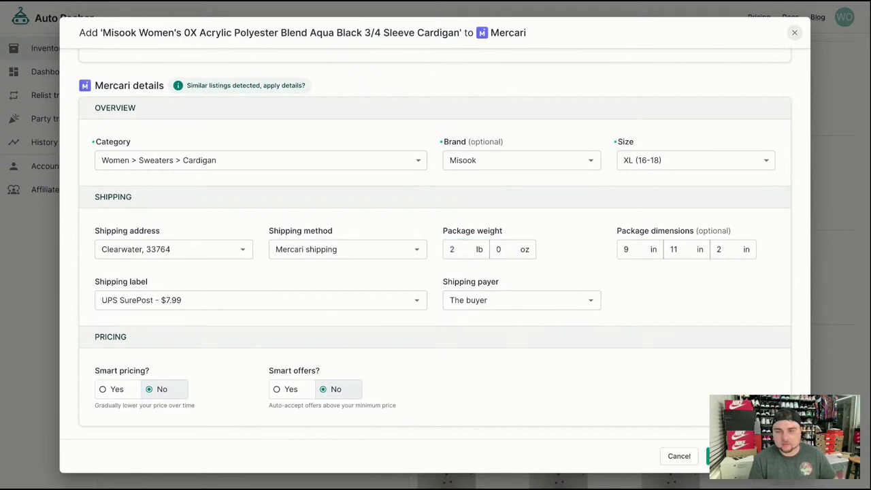
# List the Misook cardigan on Mercari, and list it on Poshmark with the prefilled details
pyautogui.click(714, 456)
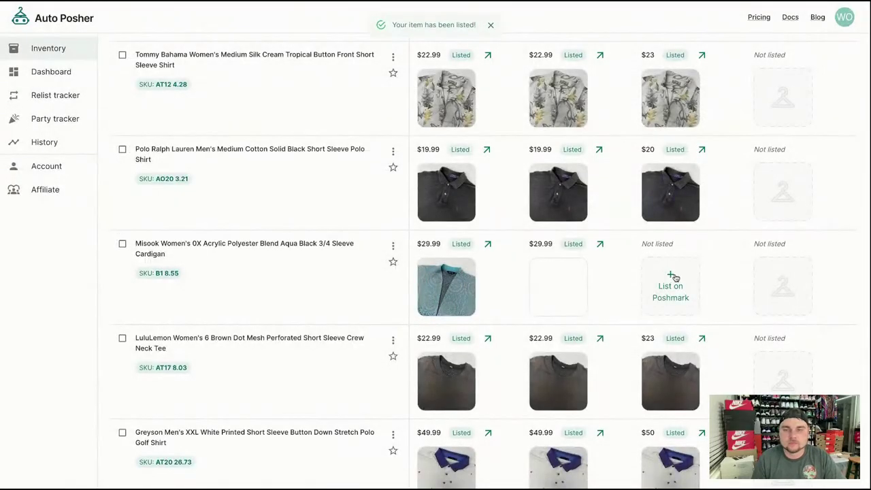
pyautogui.scroll(-5, 521, 320)
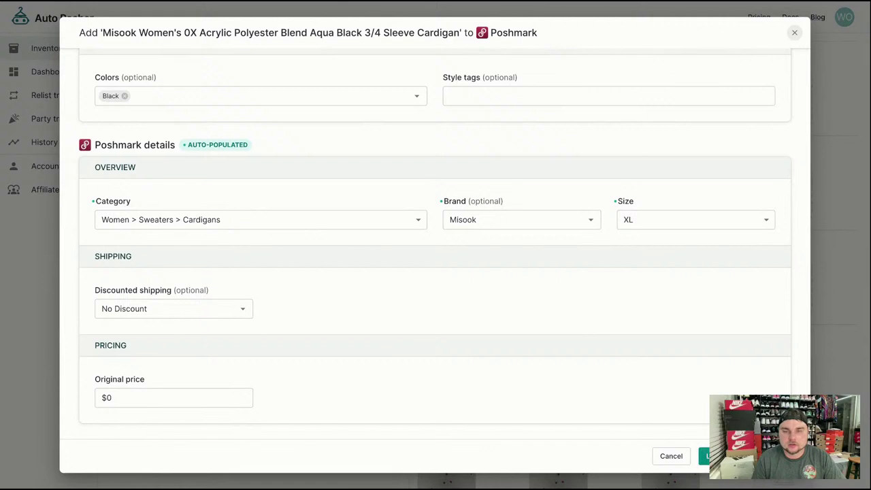
pyautogui.click(705, 456)
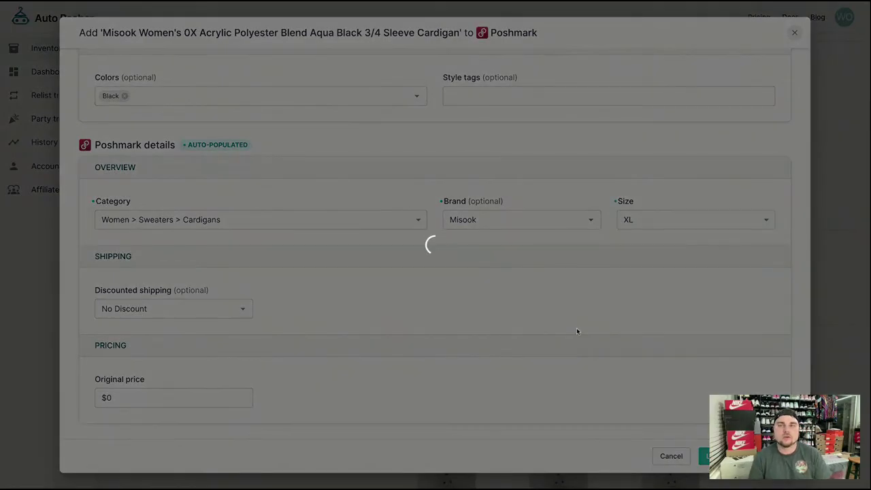
# List the Carhartt men's 34 tan canvas utility shorts on Mercari and Poshmark using the prefilled details
pyautogui.scroll(8, 578, 351)
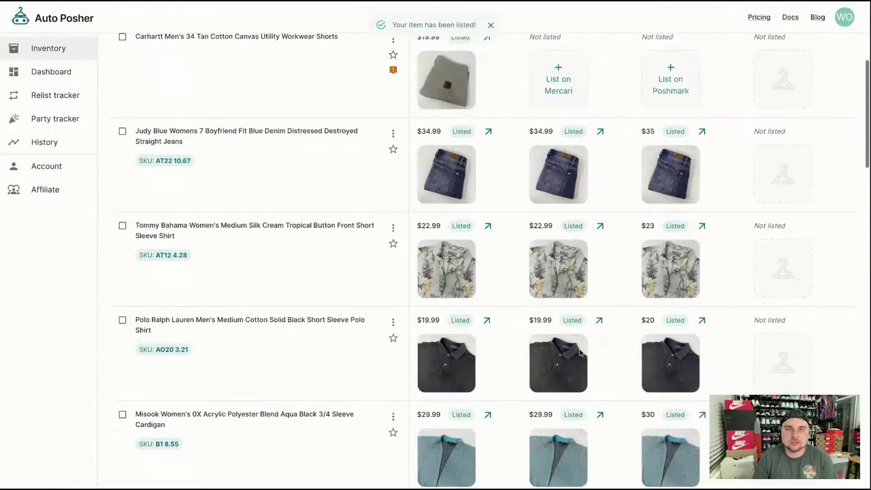
pyautogui.click(538, 261)
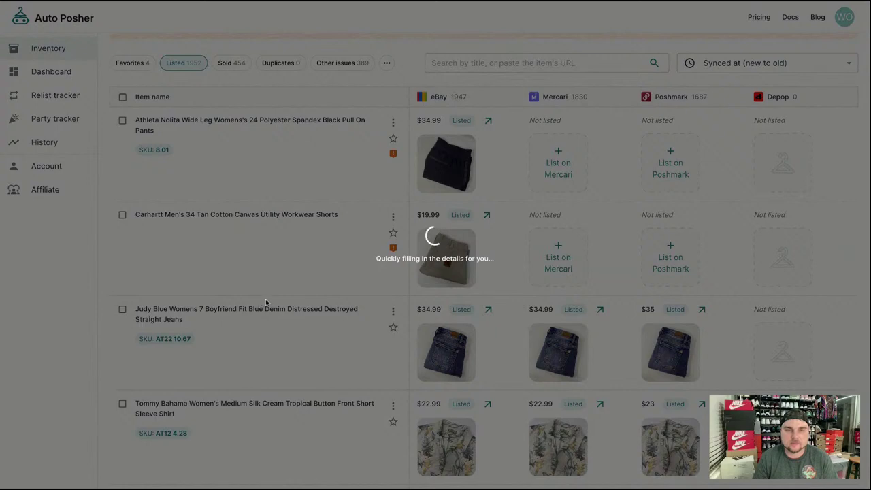
pyautogui.scroll(-5, 482, 358)
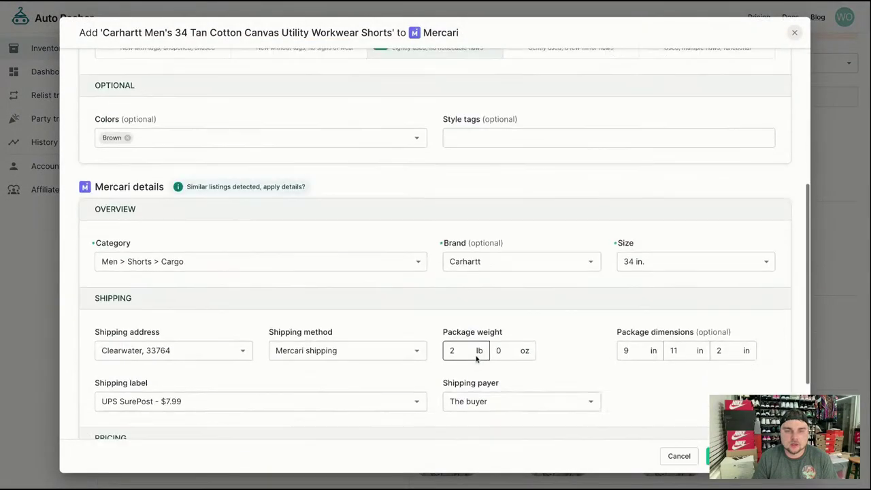
pyautogui.scroll(-3, 387, 267)
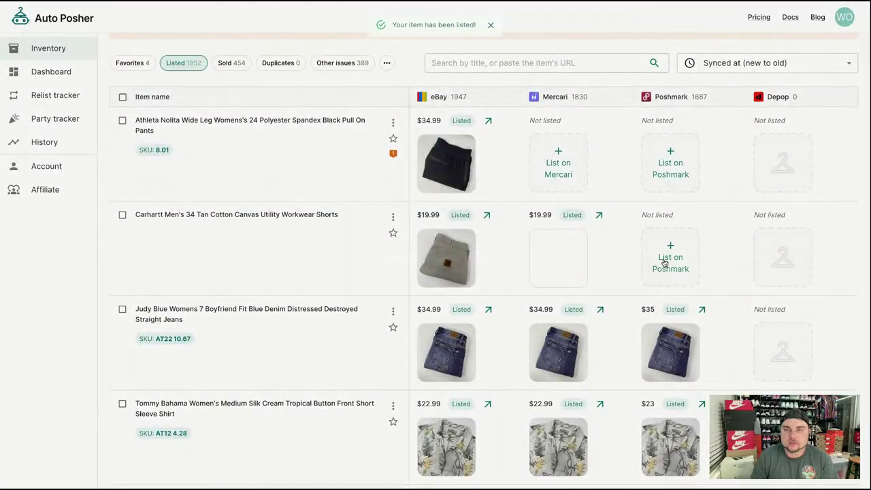
pyautogui.click(665, 262)
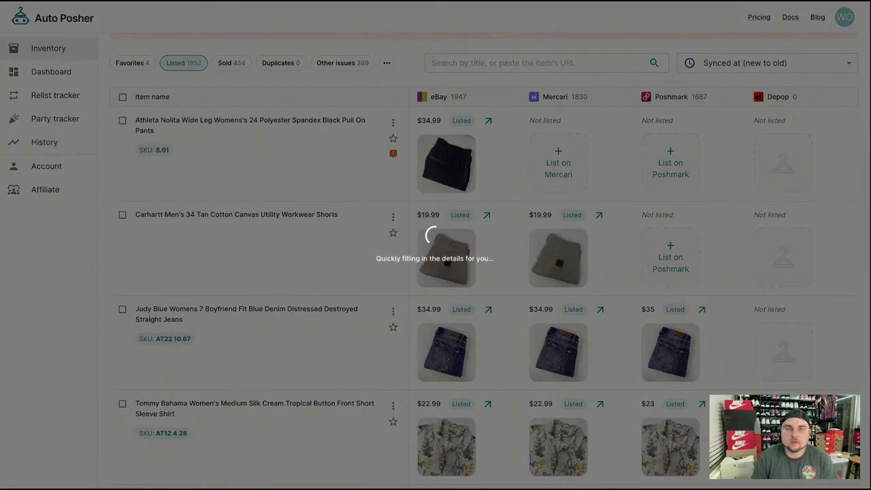
pyautogui.scroll(-3, 496, 358)
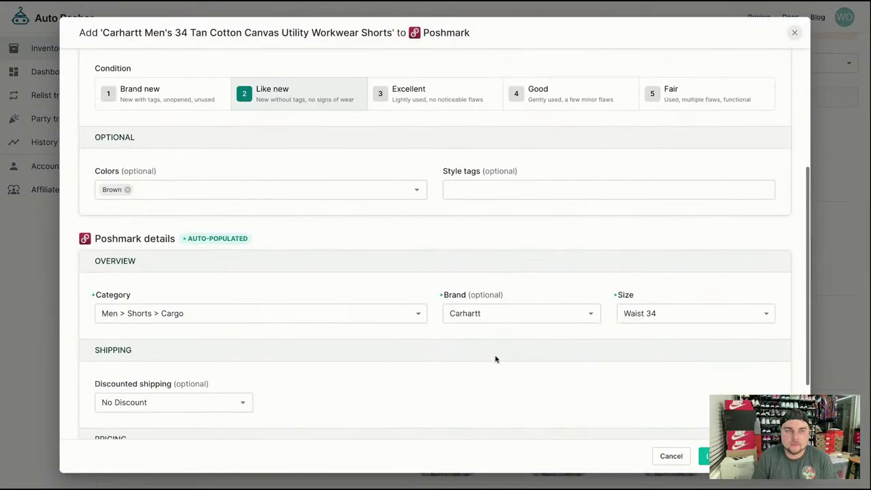
pyautogui.scroll(-2, 507, 354)
pyautogui.click(704, 456)
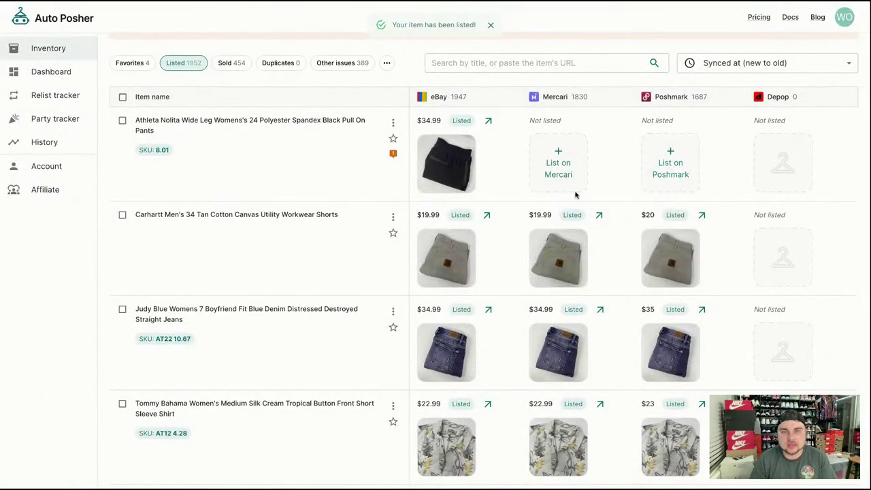
# List the Athleta Nolita wide leg women's black pull on pants on Mercari and Poshmark using the prefilled details
pyautogui.click(571, 186)
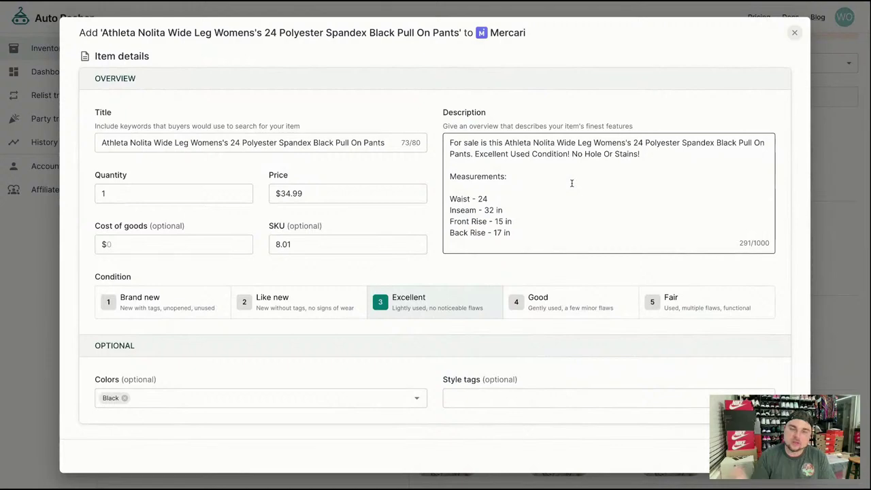
pyautogui.scroll(-5, 574, 355)
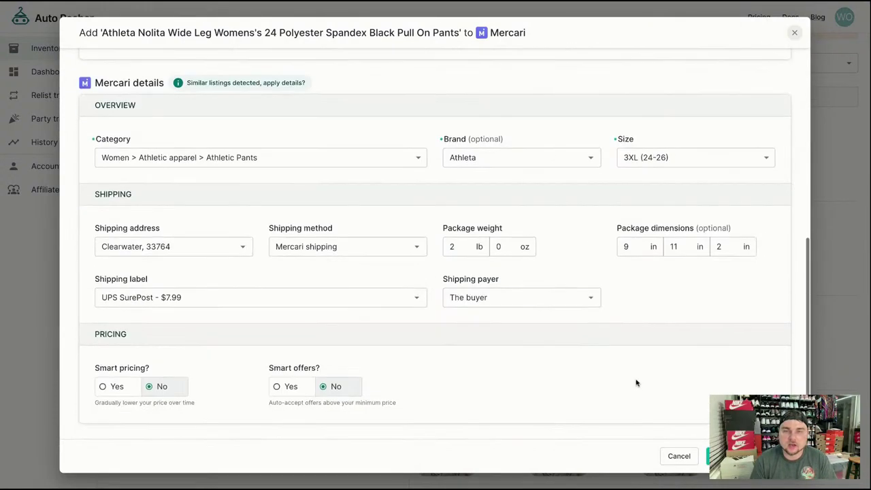
pyautogui.click(709, 454)
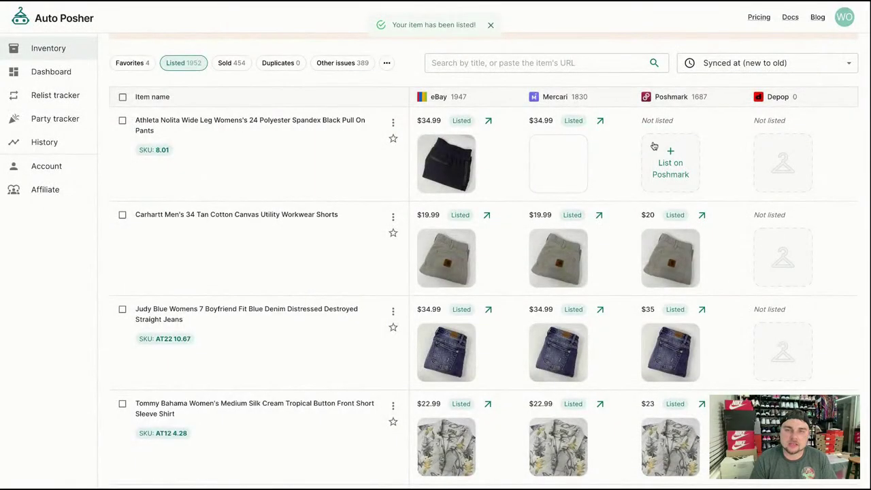
pyautogui.click(655, 149)
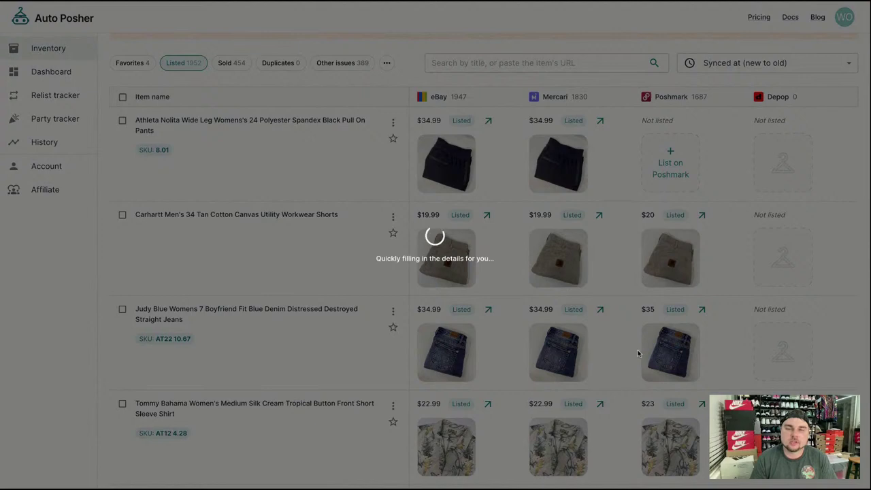
pyautogui.scroll(-5, 608, 363)
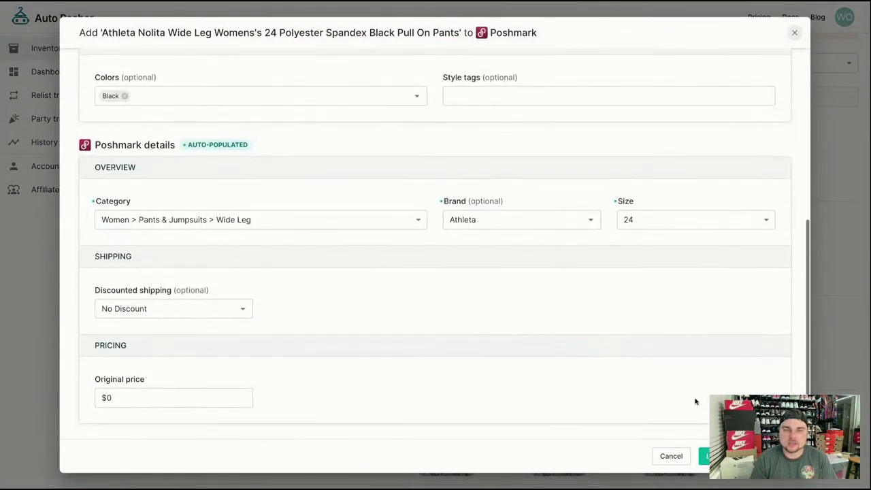
pyautogui.click(705, 455)
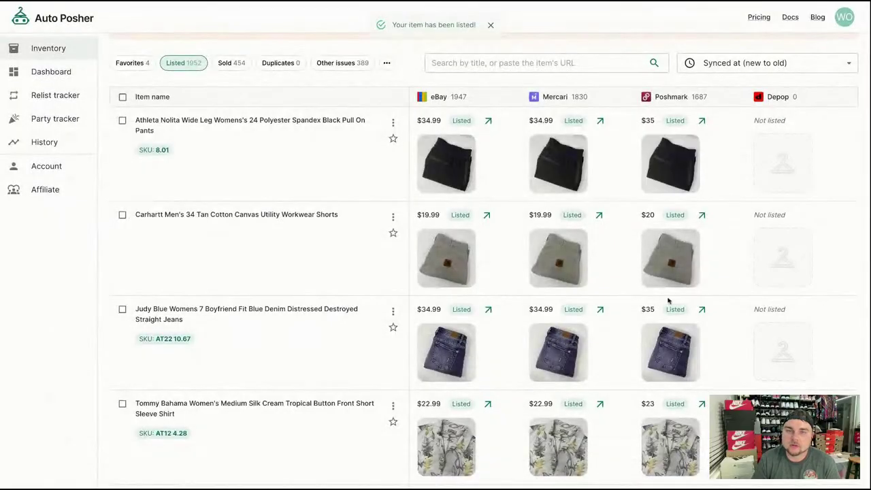
# Go back to page 3 of the inventory list
pyautogui.scroll(-10, 599, 317)
pyautogui.scroll(5, 601, 318)
pyautogui.scroll(15, 601, 317)
pyautogui.scroll(-10, 463, 312)
pyautogui.scroll(-10, 436, 322)
pyautogui.click(119, 410)
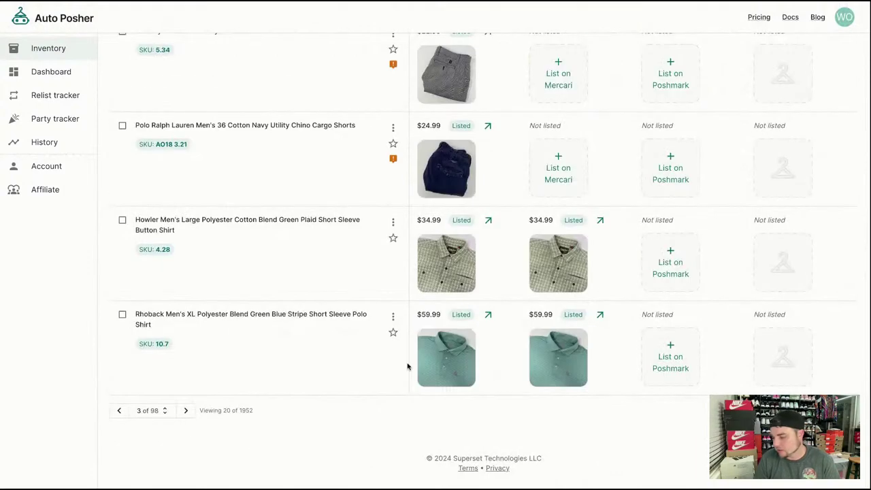
# List the Rhoback men's XL green blue stripe polo shirt on Poshmark using the prefilled details
pyautogui.click(678, 361)
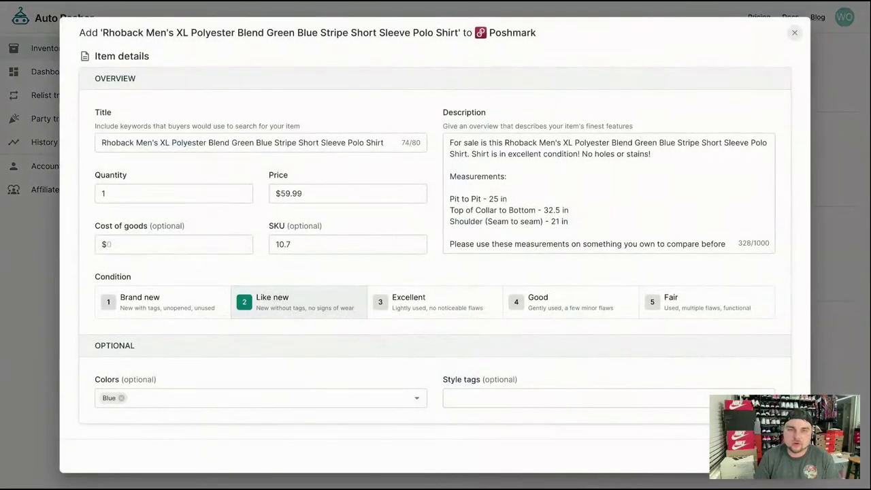
pyautogui.scroll(-5, 459, 375)
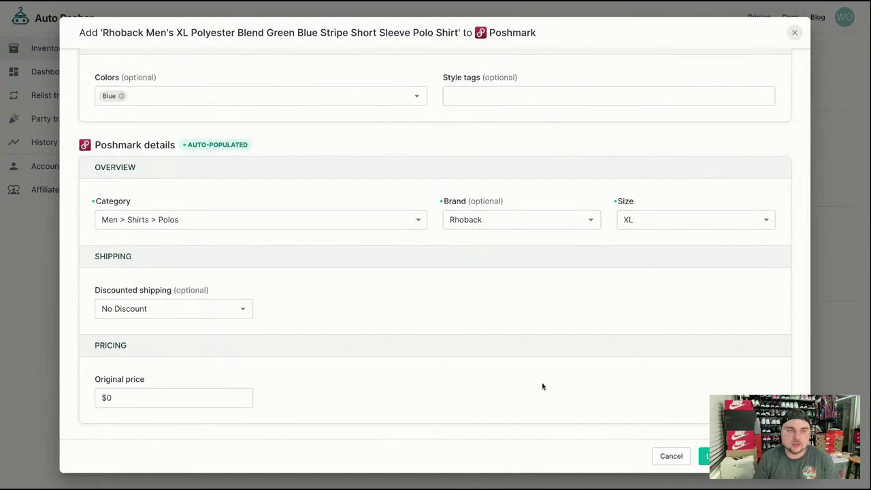
pyautogui.click(705, 456)
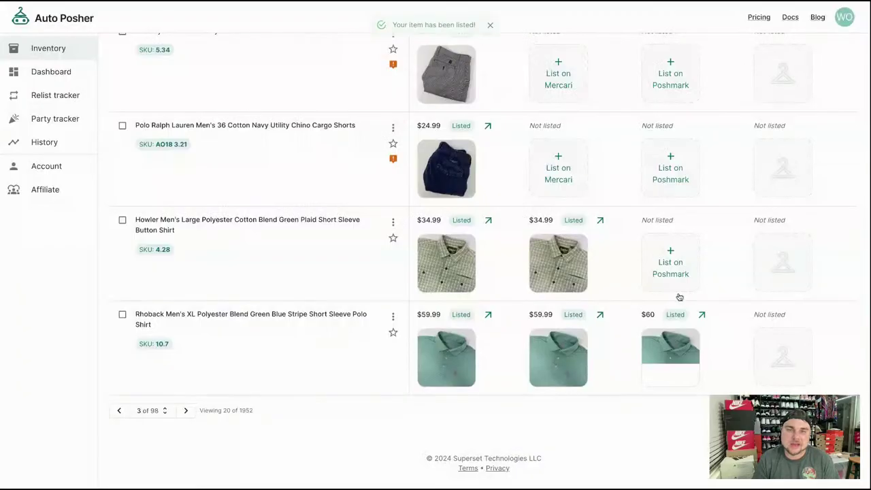
# List the Howler men's large green plaid short sleeve button shirt on Poshmark using the prefilled details
pyautogui.click(676, 257)
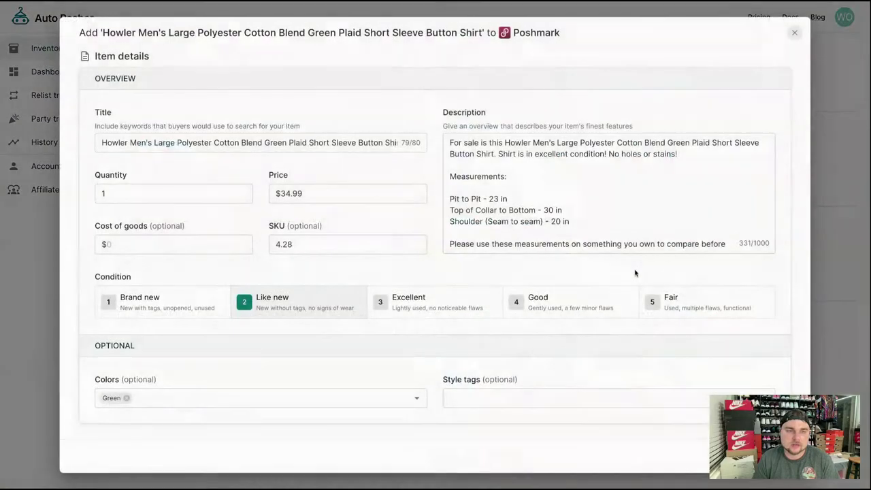
pyautogui.scroll(-4, 494, 276)
pyautogui.scroll(-1, 544, 381)
pyautogui.click(705, 456)
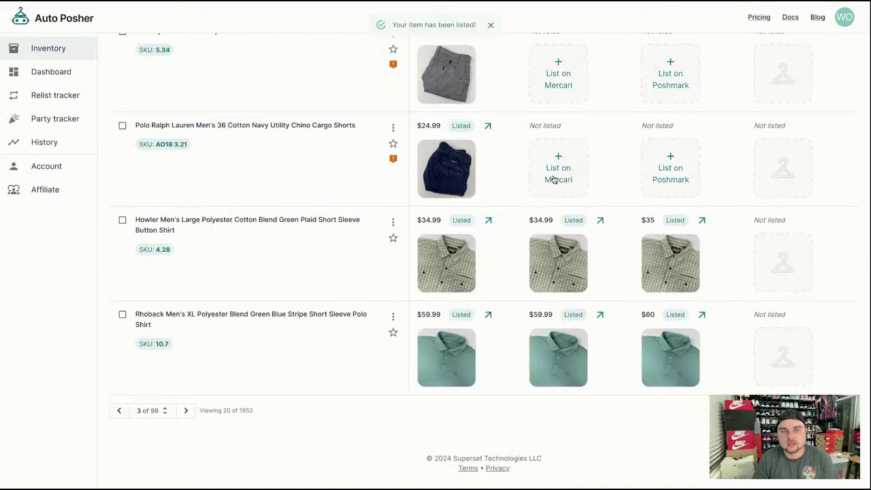
# List the Polo Ralph Lauren men's 36 navy utility chino cargo shorts on Mercari and Poshmark using the prefilled details
pyautogui.click(553, 179)
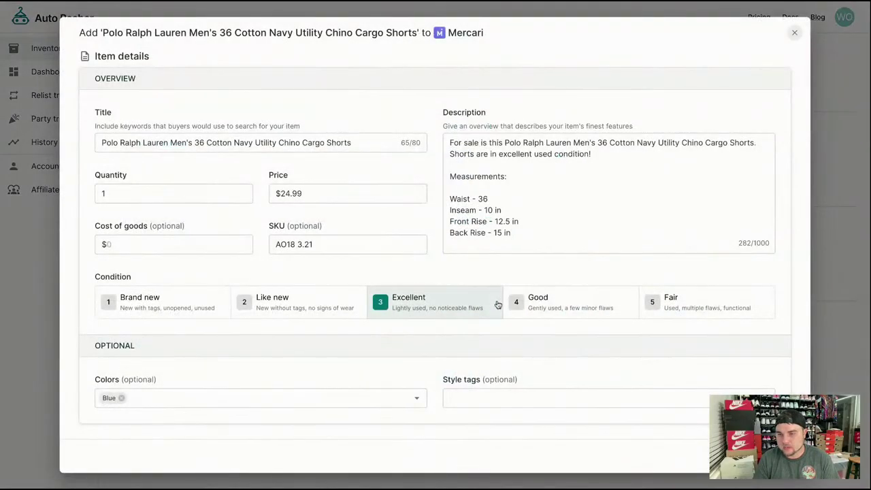
pyautogui.scroll(-3, 459, 324)
pyautogui.scroll(-3, 460, 306)
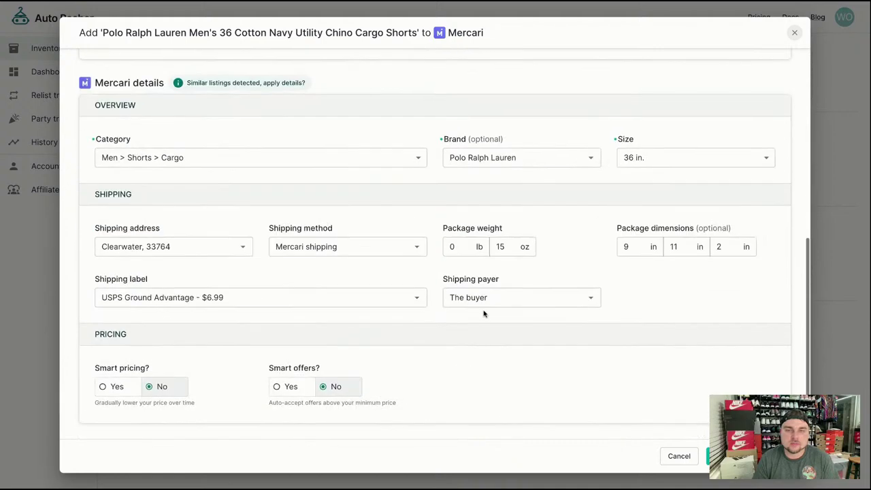
pyautogui.scroll(6, 603, 338)
pyautogui.scroll(-6, 597, 340)
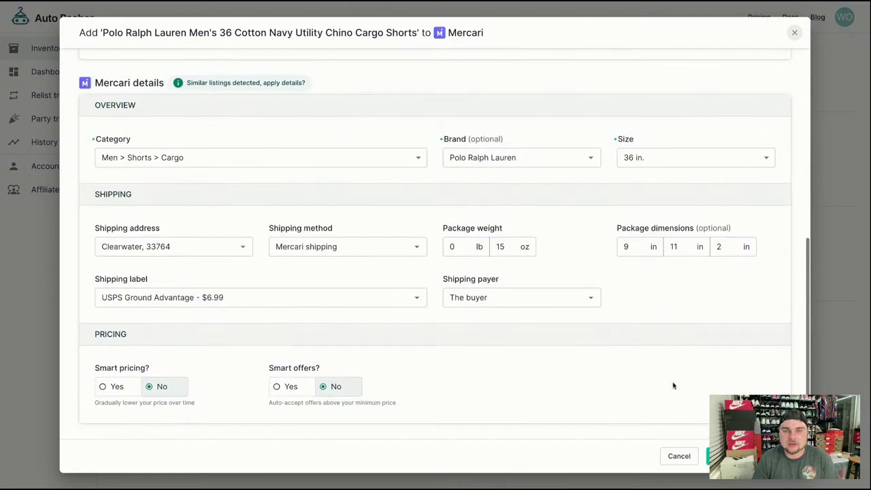
pyautogui.click(718, 456)
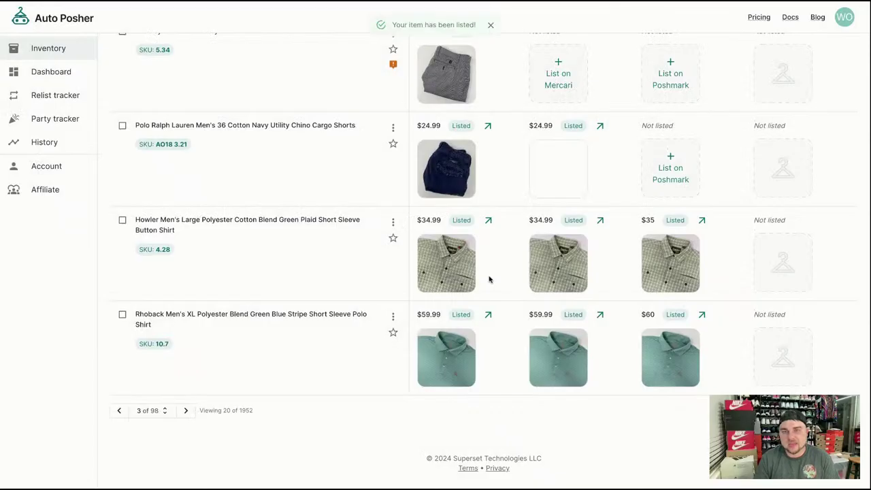
pyautogui.click(654, 182)
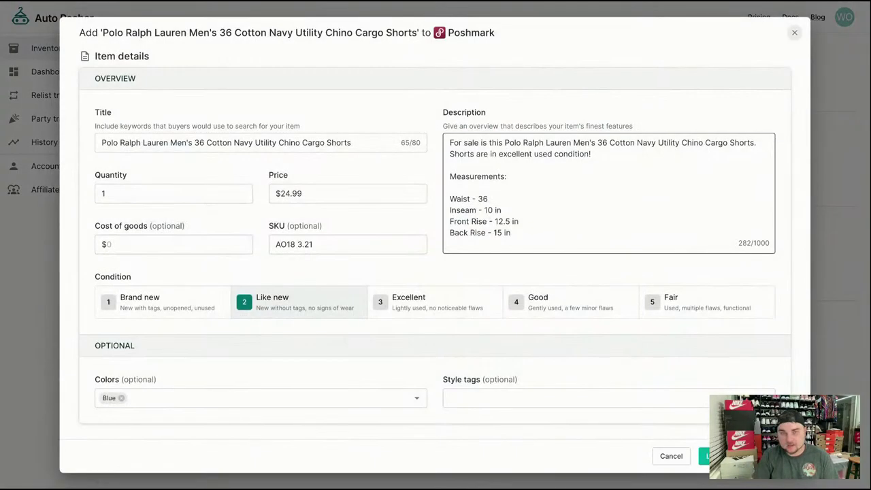
pyautogui.scroll(-4, 574, 351)
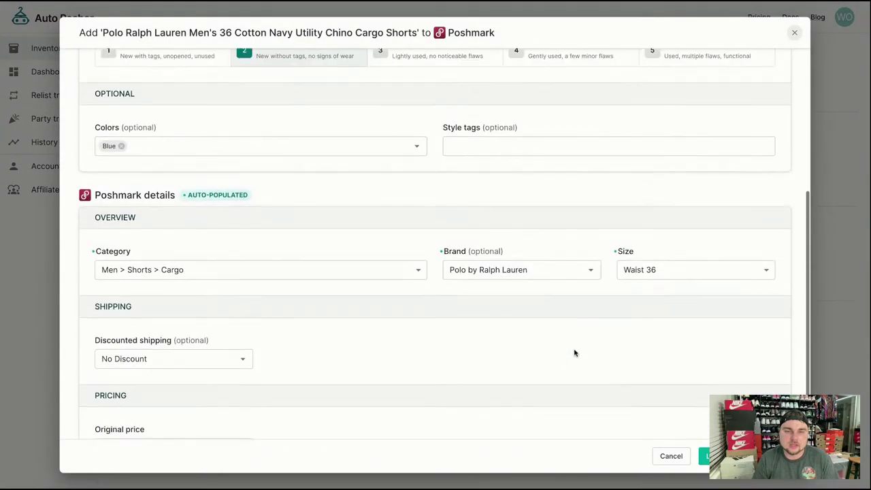
pyautogui.scroll(-2, 573, 351)
pyautogui.scroll(-1, 489, 272)
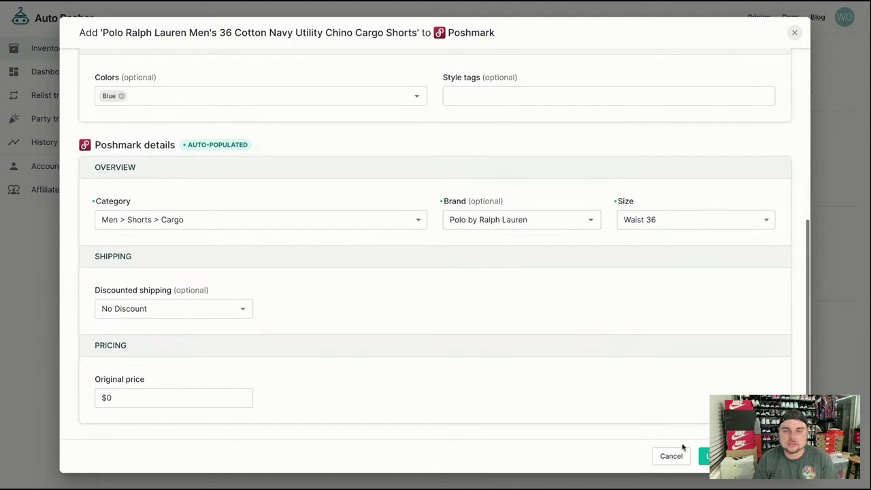
pyautogui.click(704, 454)
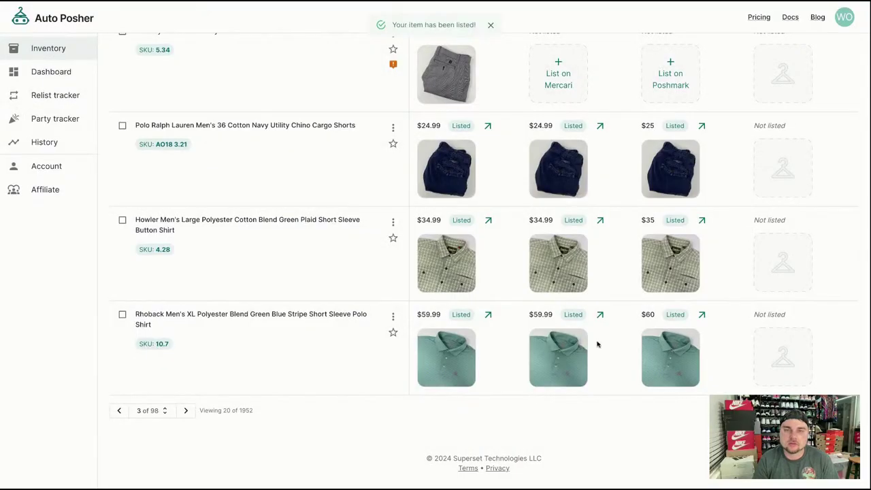
# List the FootJoy men's 38 black white plaid chino golf shorts on Mercari and Poshmark using the prefilled details
pyautogui.scroll(3, 597, 345)
pyautogui.click(568, 285)
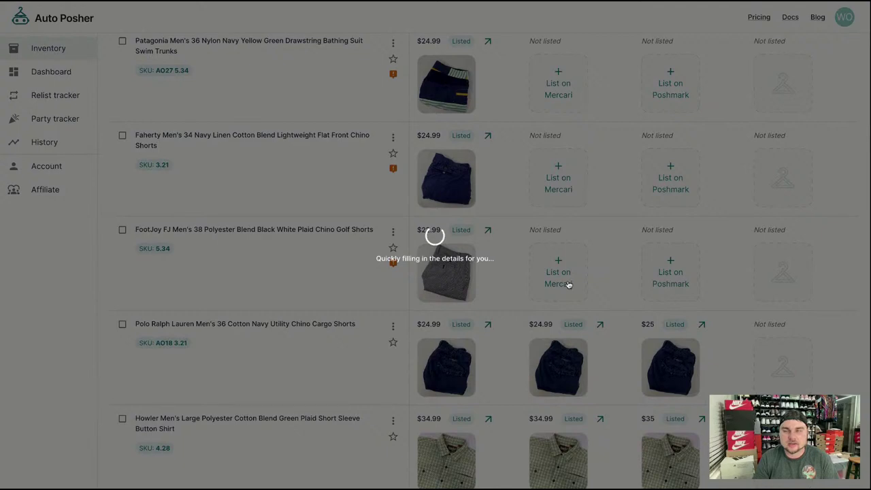
pyautogui.scroll(-3, 550, 347)
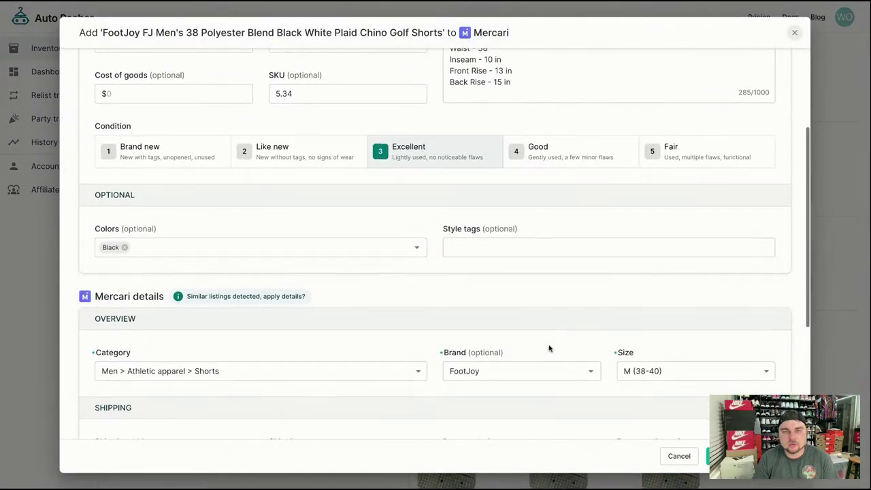
pyautogui.scroll(-5, 550, 347)
pyautogui.click(748, 456)
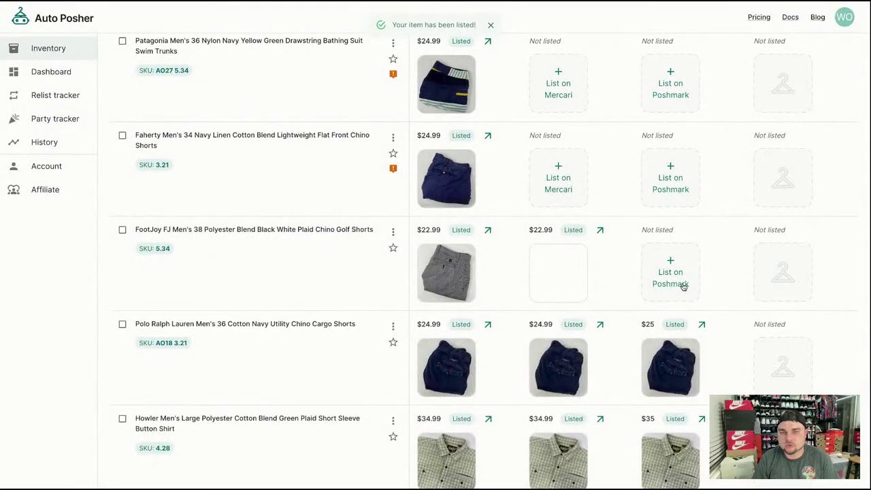
pyautogui.click(683, 286)
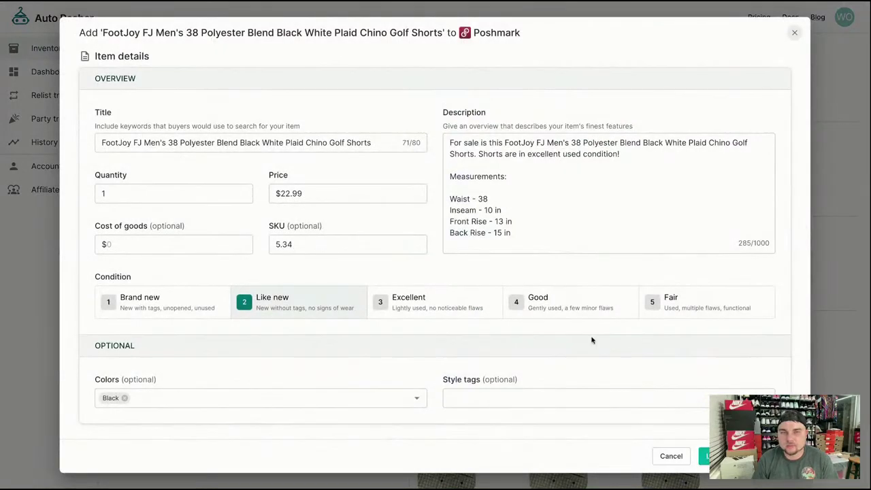
pyautogui.scroll(-5, 592, 336)
pyautogui.click(705, 456)
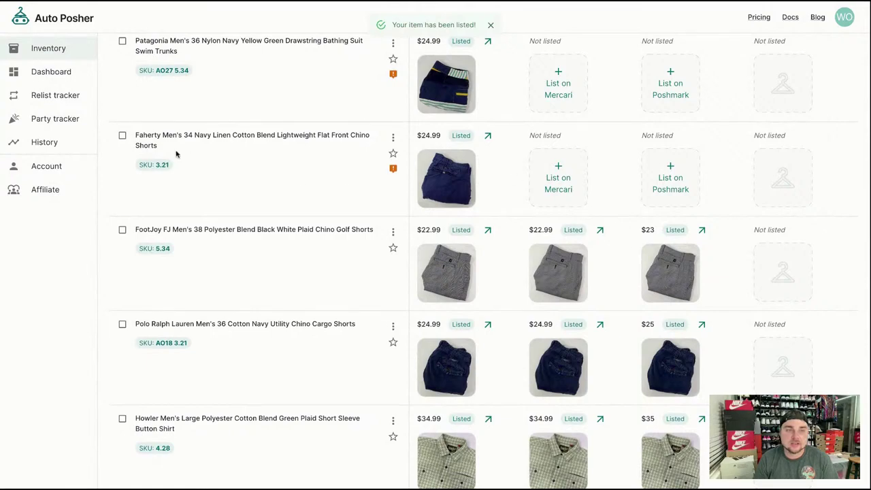
# List the Faherty men's 34 navy linen cotton blend chino shorts on Mercari and Poshmark using the prefilled details
pyautogui.click(563, 187)
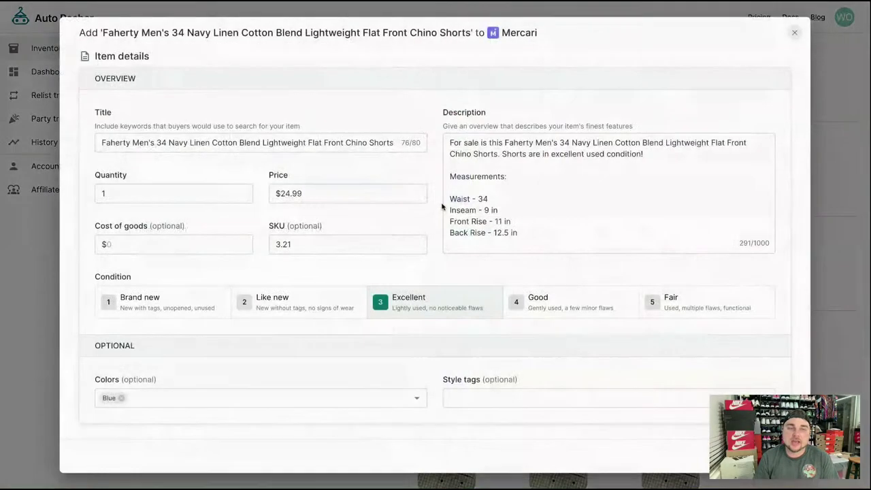
pyautogui.scroll(-10, 585, 331)
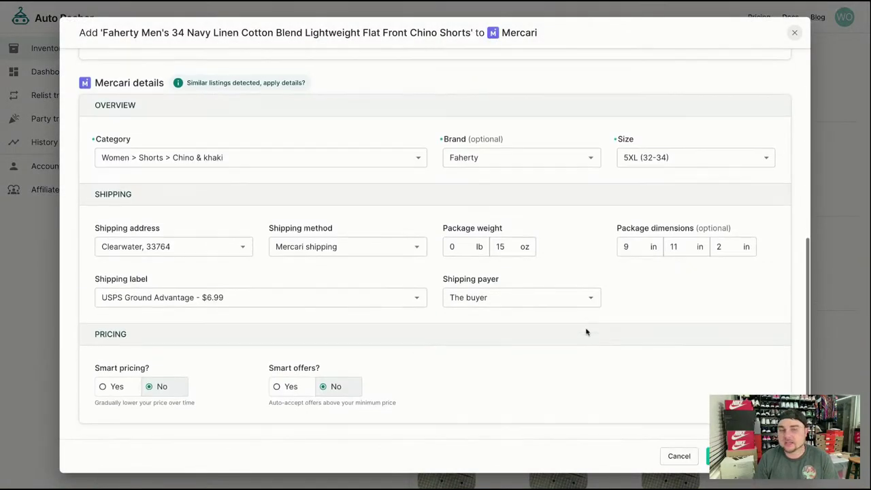
pyautogui.click(714, 456)
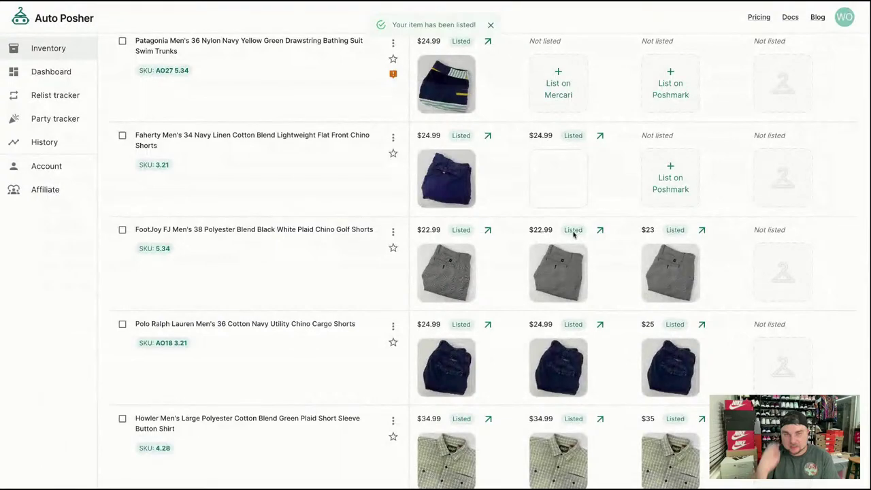
pyautogui.click(678, 182)
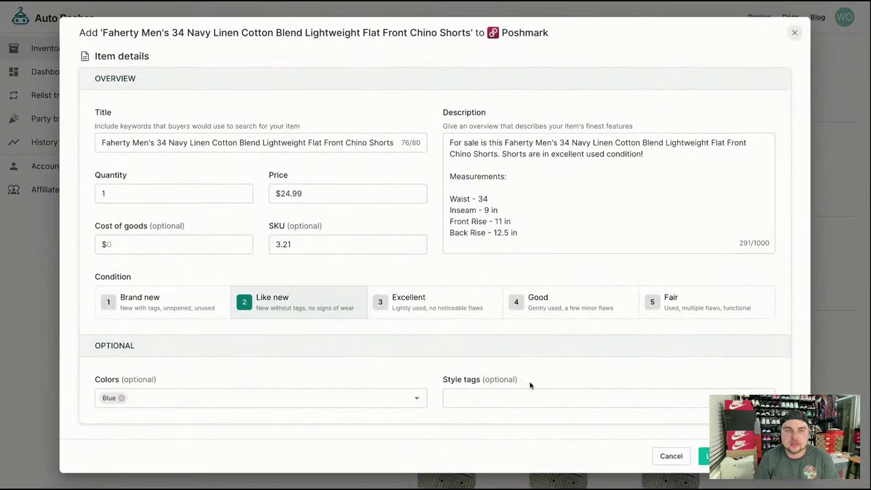
pyautogui.scroll(-5, 531, 384)
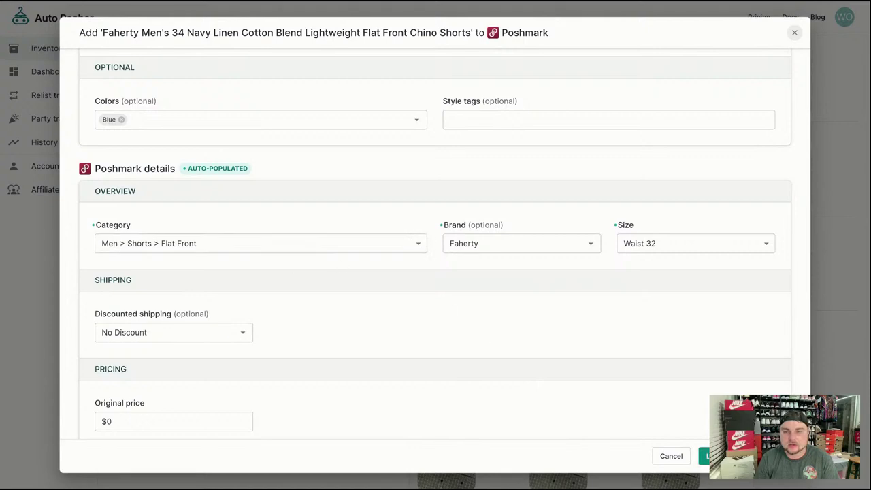
pyautogui.click(705, 455)
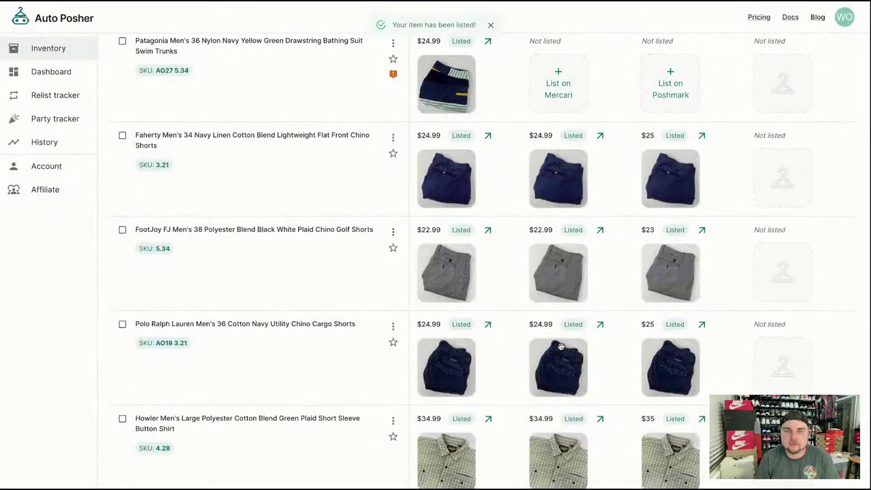
# Edit the Faherty chino shorts item and change its Mercari category to Men > Shorts > Casual shorts
pyautogui.click(393, 140)
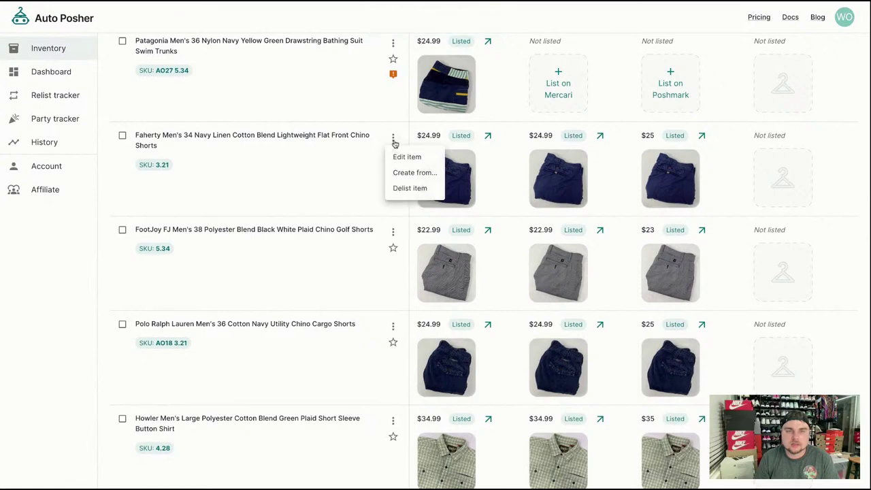
pyautogui.click(407, 157)
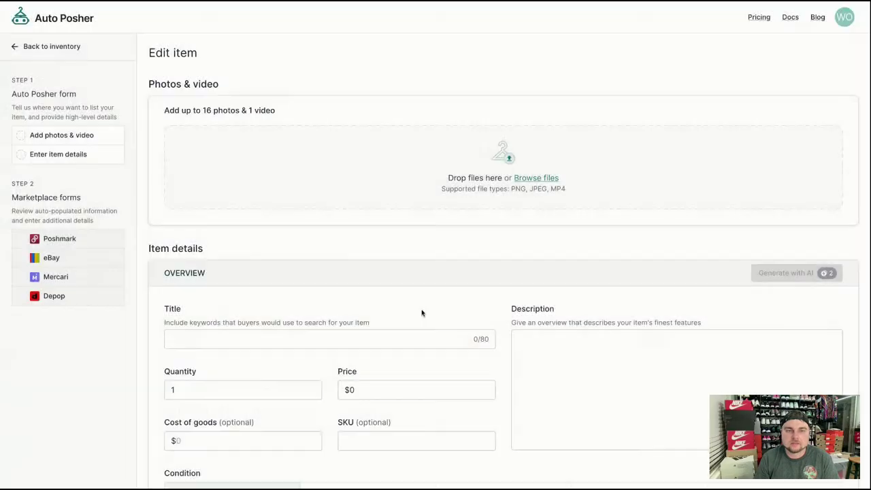
pyautogui.scroll(-4, 429, 339)
pyautogui.scroll(-18, 428, 339)
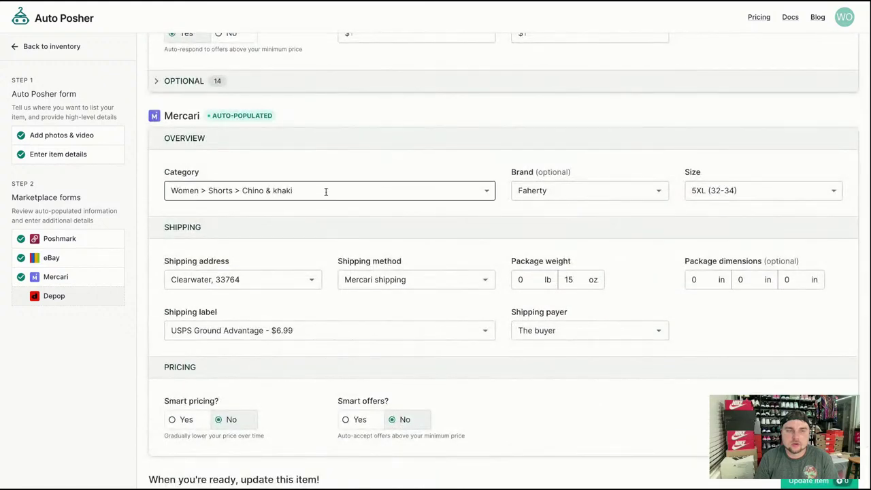
pyautogui.click(326, 194)
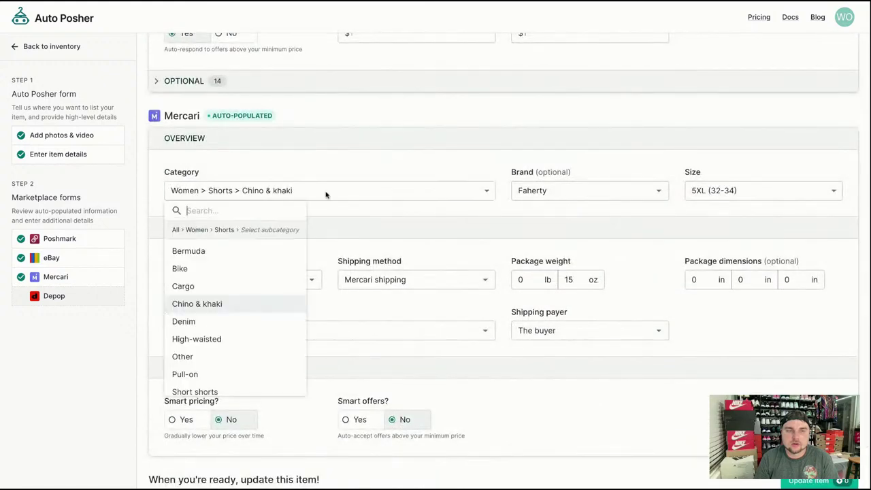
pyautogui.click(177, 230)
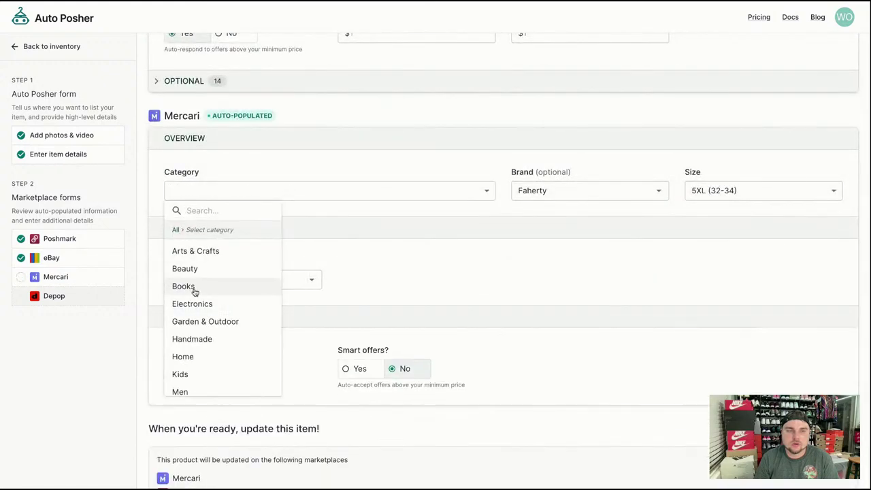
pyautogui.click(181, 391)
pyautogui.scroll(-1, 207, 359)
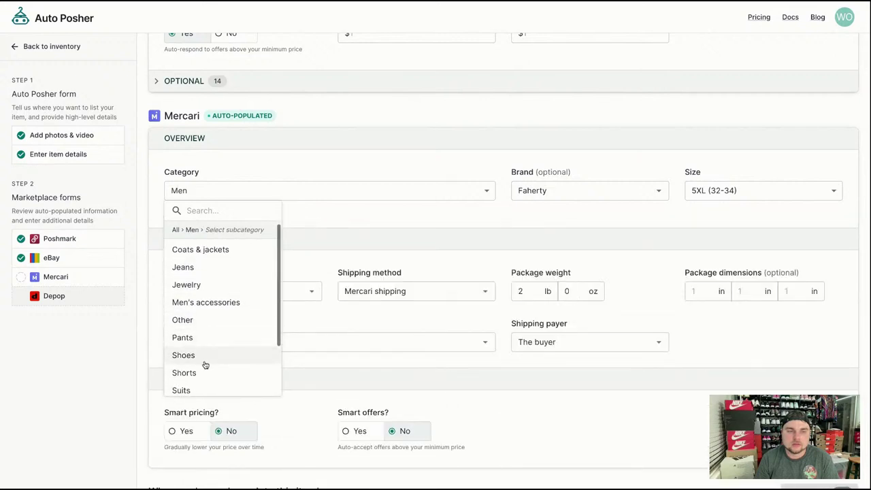
pyautogui.click(200, 373)
pyautogui.scroll(1, 208, 342)
pyautogui.click(197, 314)
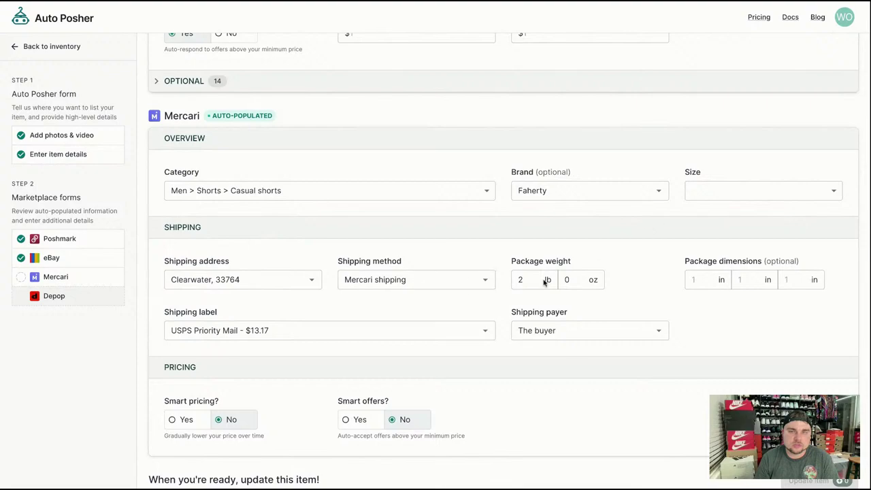
# Check the Faherty chino shorts' details and set their Mercari size to 34 in
pyautogui.scroll(15, 425, 264)
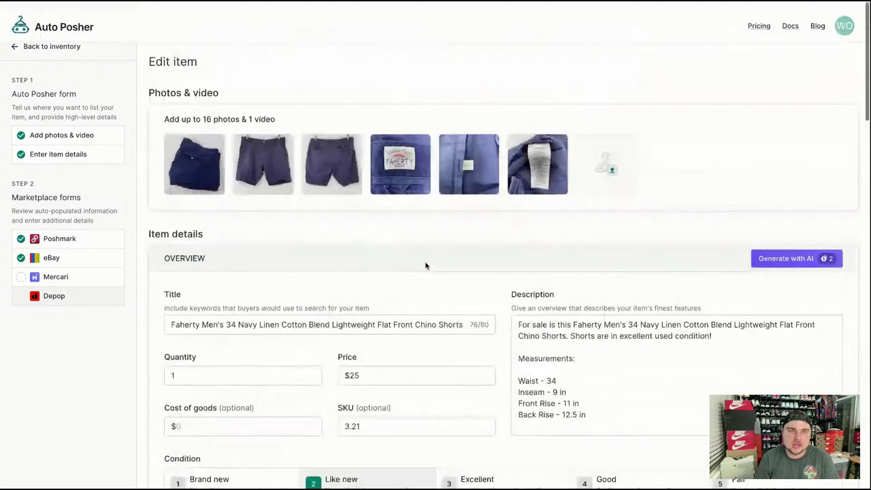
pyautogui.scroll(-3, 425, 266)
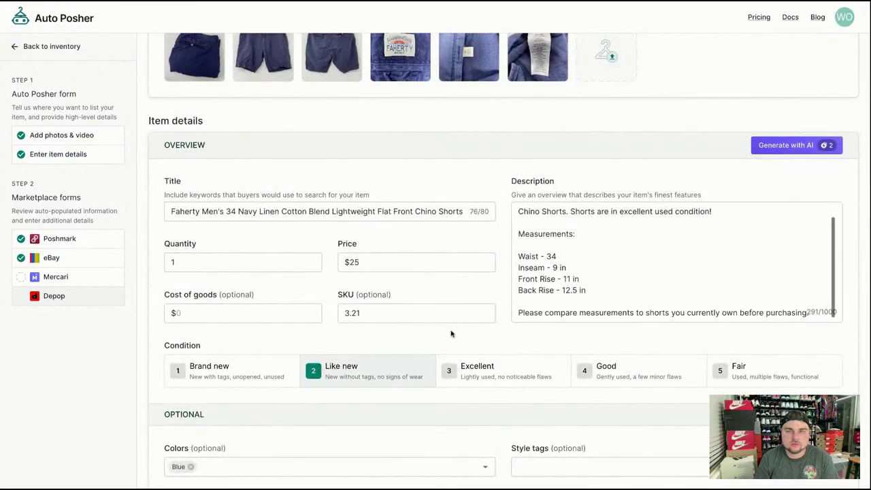
pyautogui.scroll(-10, 449, 331)
pyautogui.scroll(-2, 472, 332)
pyautogui.scroll(-3, 653, 229)
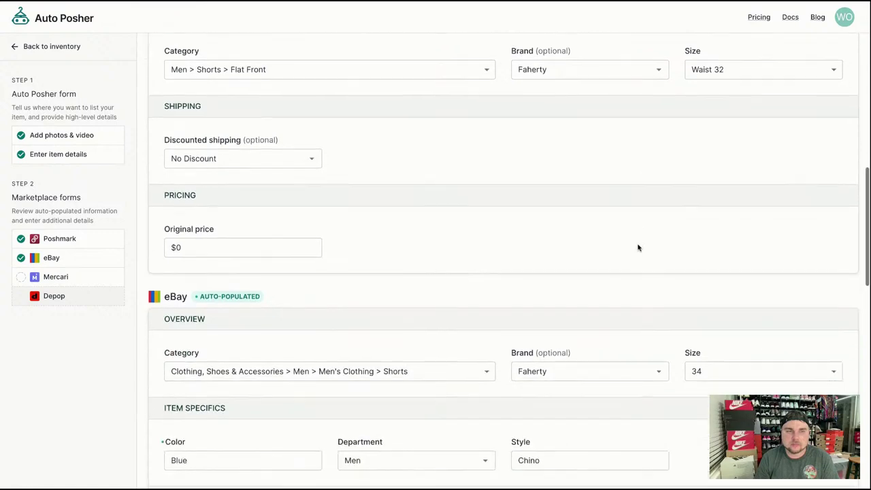
pyautogui.scroll(-10, 628, 284)
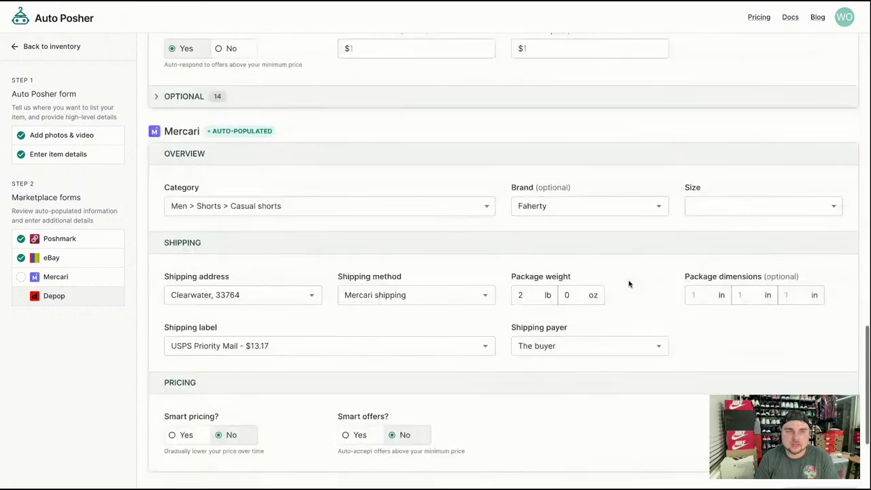
pyautogui.click(697, 210)
pyautogui.scroll(-2, 712, 351)
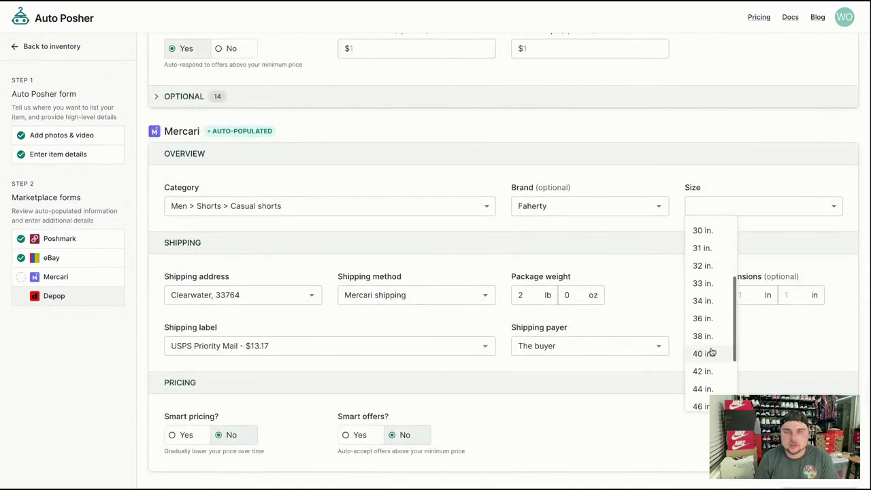
pyautogui.click(708, 300)
# Set the Faherty shorts' Mercari package dimensions to 9 x 11 x 2 in
pyautogui.click(697, 296)
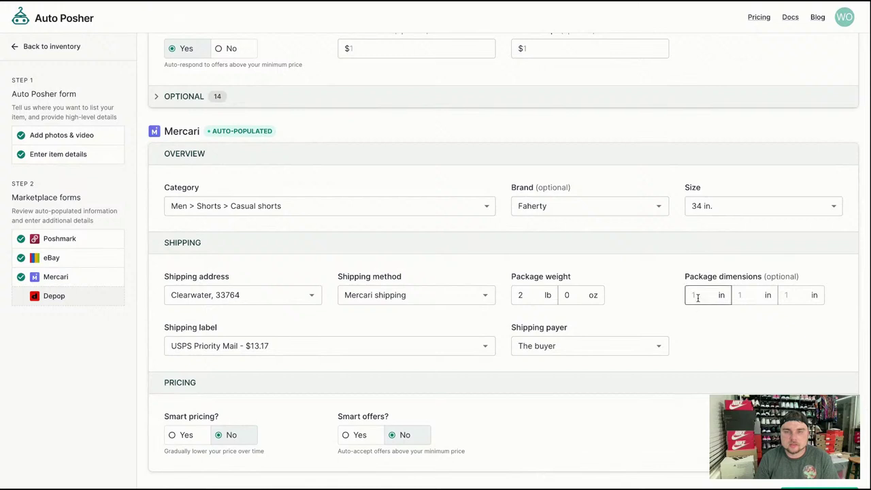
pyautogui.write('9')
pyautogui.click(755, 297)
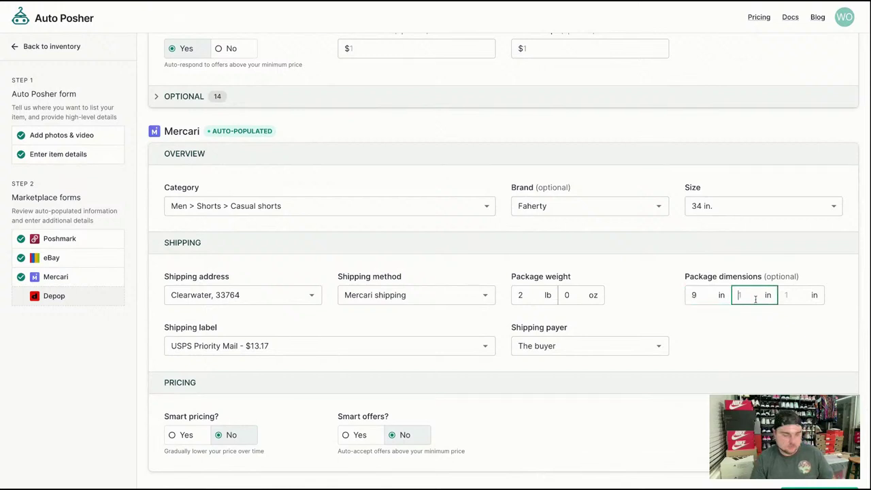
pyautogui.write('11')
pyautogui.press('Tab')
pyautogui.write('2')
# Update the Faherty chino shorts item on its marketplaces and return to the inventory
pyautogui.scroll(-2, 548, 401)
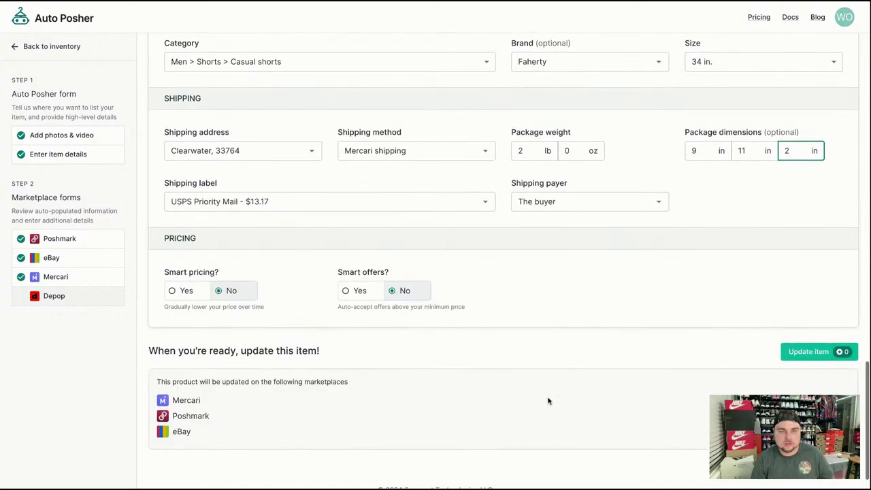
pyautogui.click(727, 383)
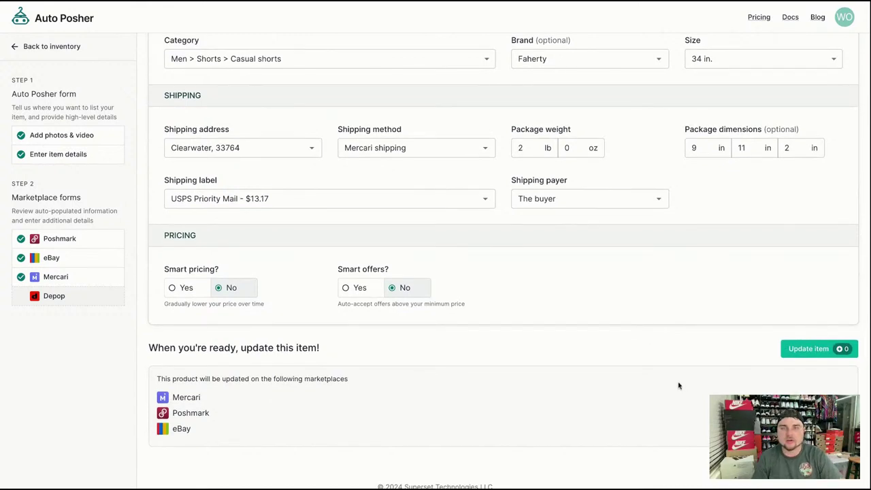
pyautogui.click(799, 358)
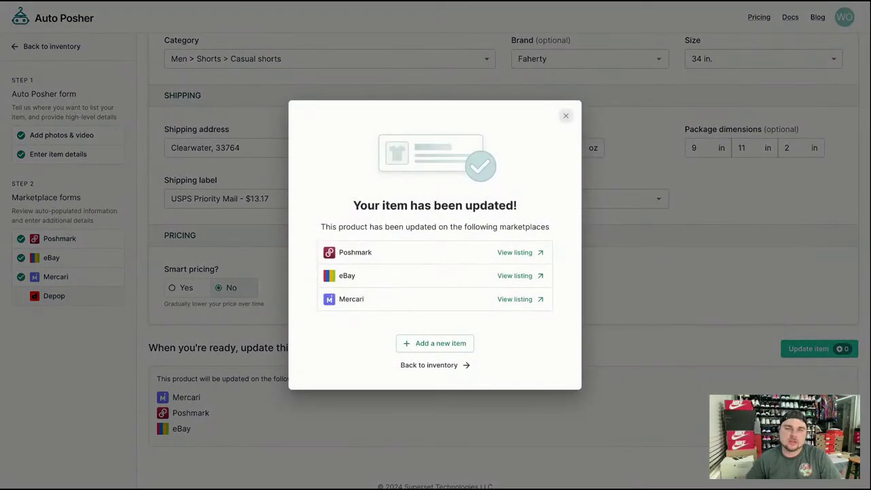
pyautogui.click(450, 365)
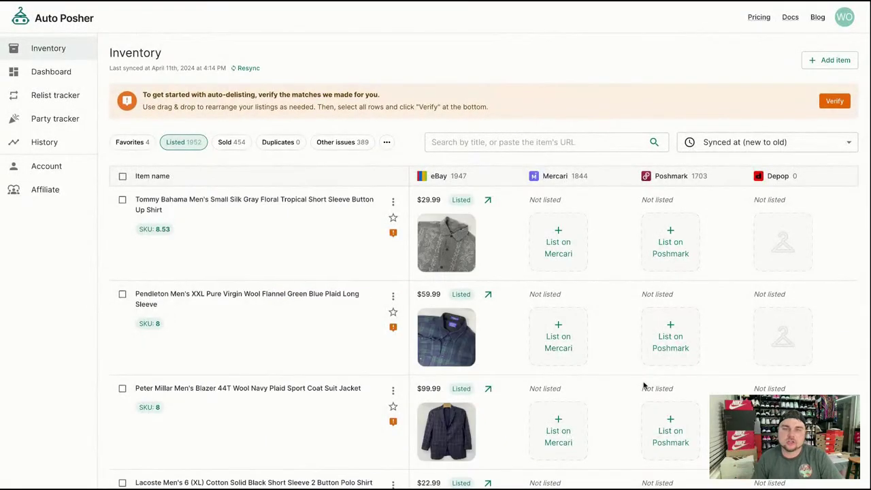
# List the Patagonia men's 36 navy yellow green swim trunks on Mercari using the prefilled details
pyautogui.scroll(-3, 628, 384)
pyautogui.scroll(-10, 628, 385)
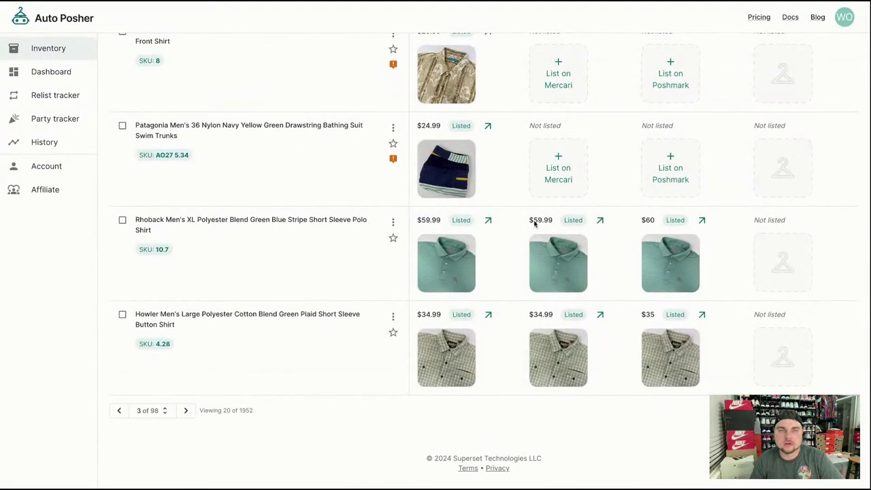
pyautogui.click(354, 229)
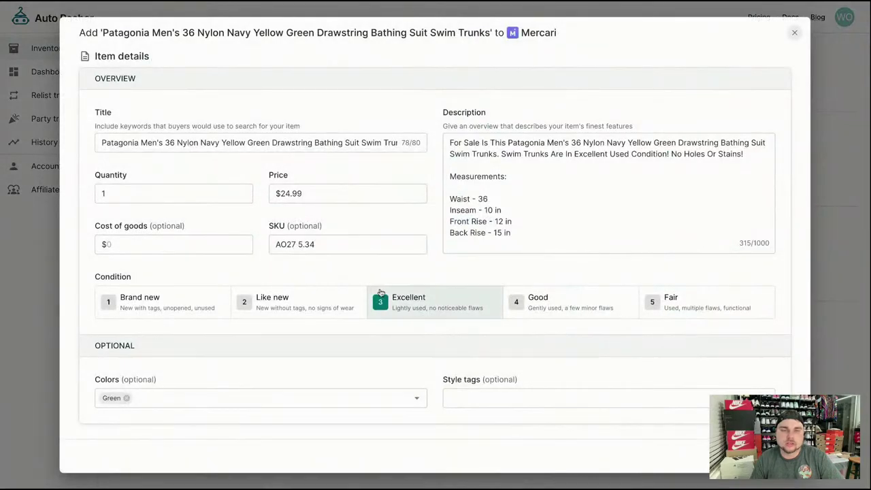
pyautogui.scroll(-5, 377, 291)
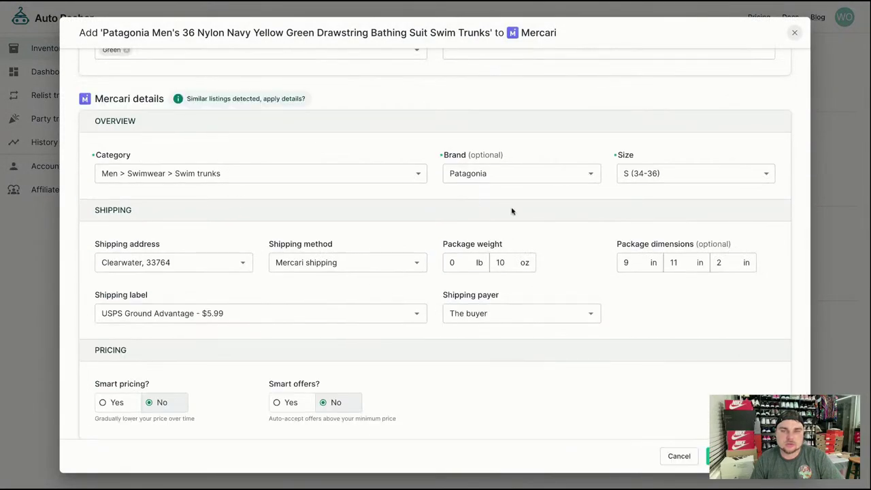
pyautogui.scroll(-1, 634, 386)
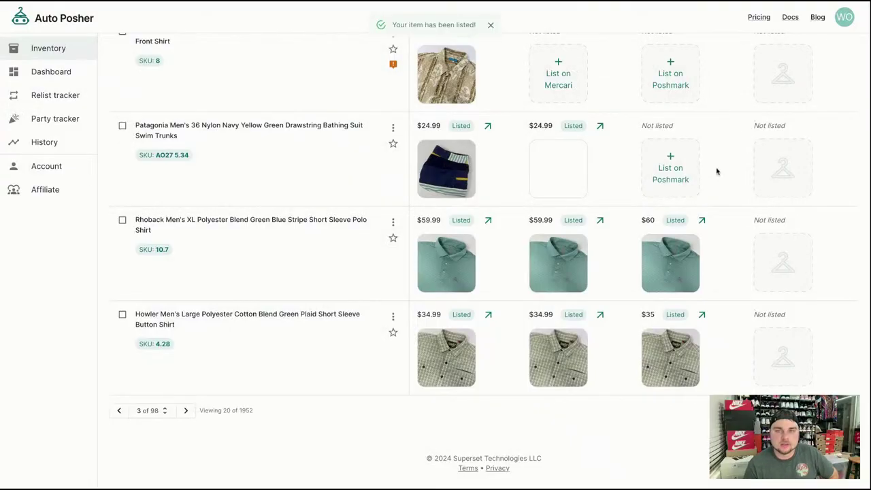
# List the Patagonia men's swim trunks on Poshmark with the custom size 36
pyautogui.click(686, 179)
pyautogui.scroll(-5, 538, 324)
pyautogui.scroll(3, 545, 317)
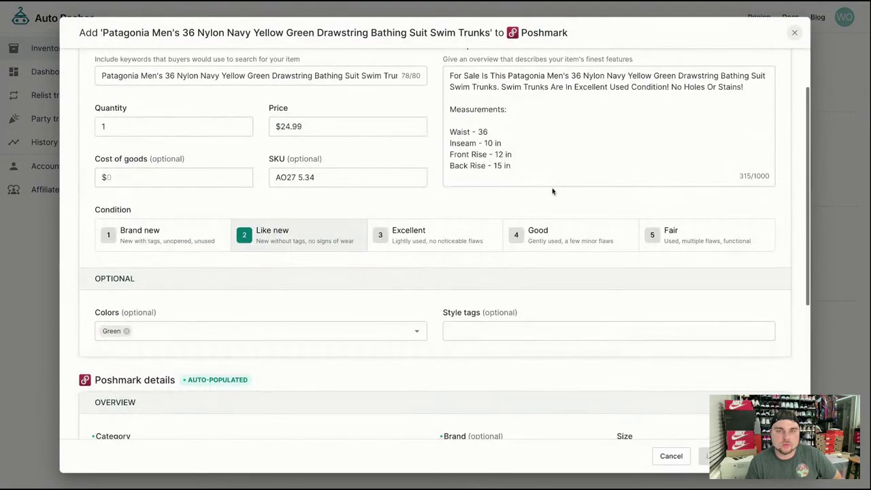
pyautogui.scroll(-3, 538, 237)
pyautogui.click(679, 249)
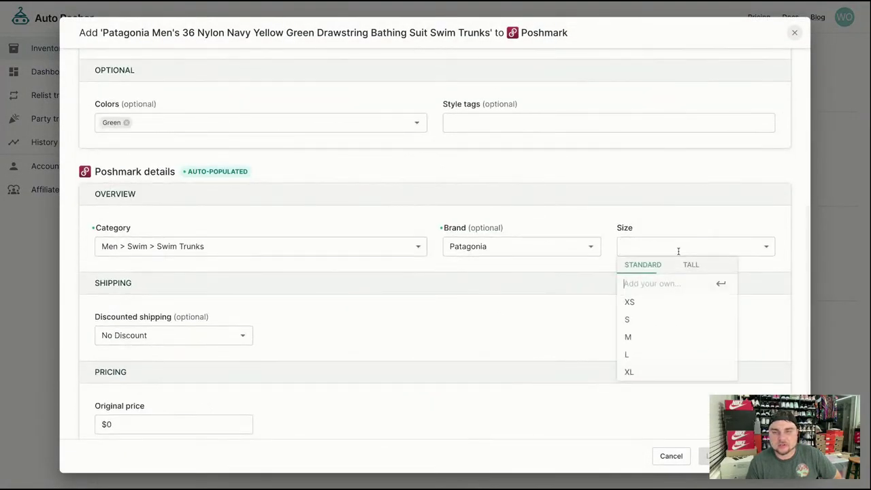
pyautogui.write('36')
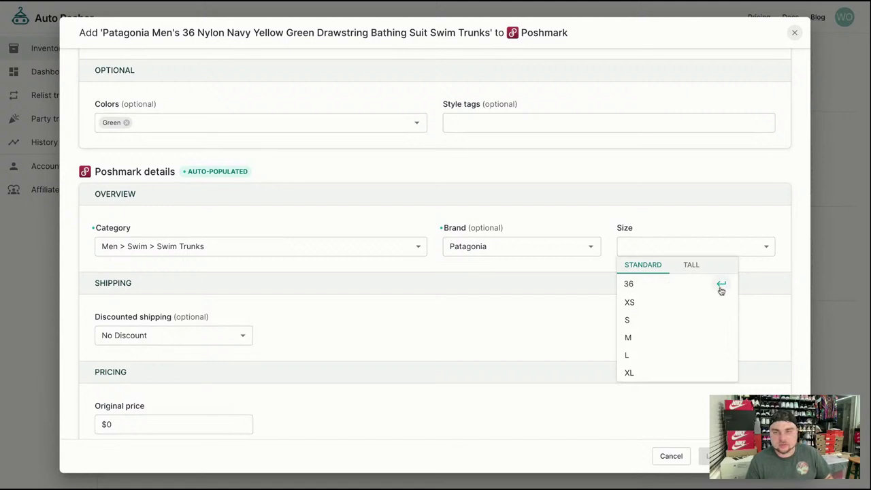
pyautogui.click(720, 286)
pyautogui.scroll(-1, 686, 389)
pyautogui.click(705, 455)
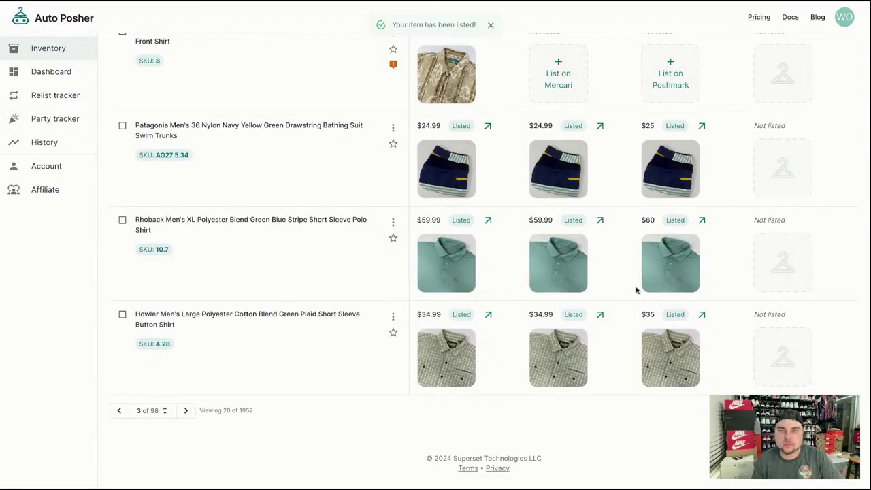
# List the Tori Richard men's XL cream brown printed button front shirt on Mercari and Poshmark using the prefilled details
pyautogui.click(558, 192)
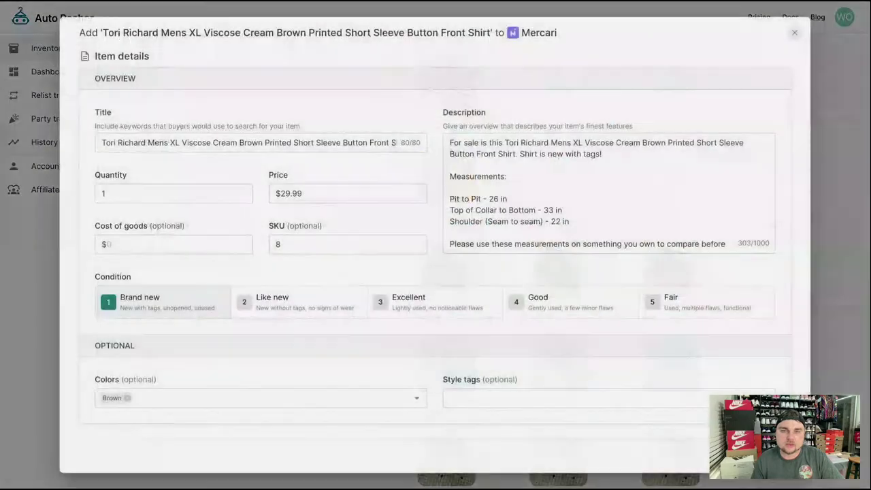
pyautogui.scroll(-4, 523, 332)
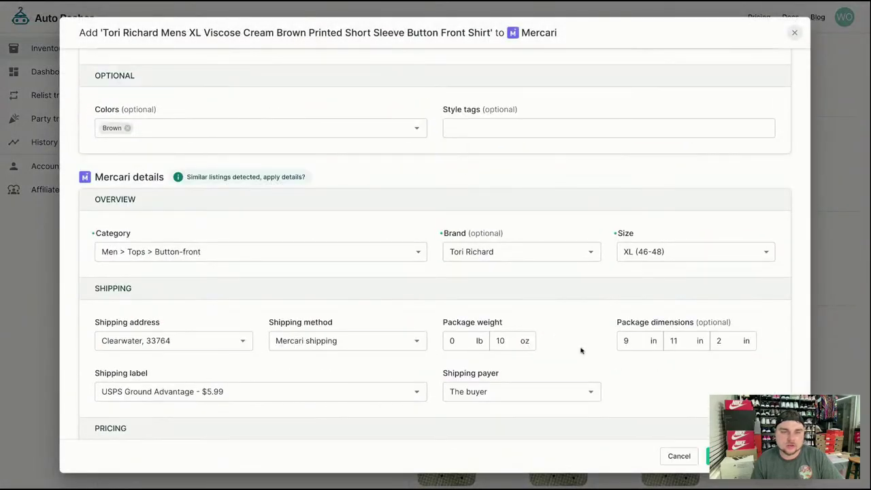
pyautogui.scroll(-2, 582, 350)
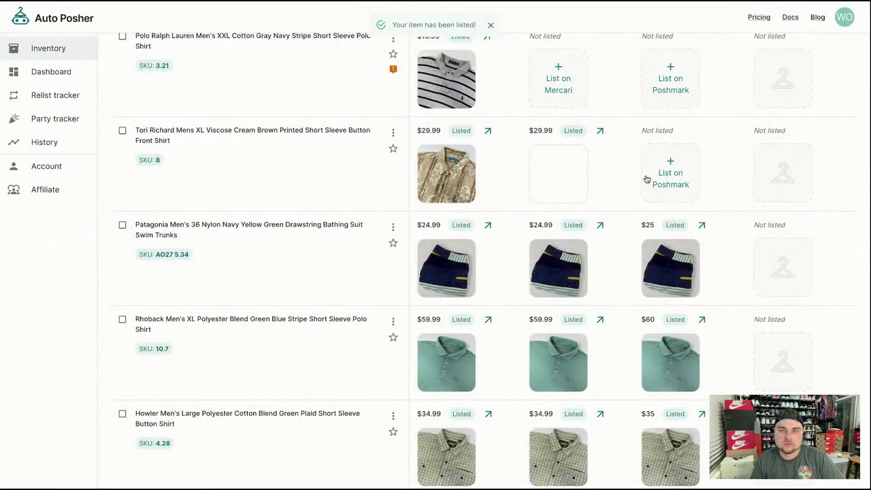
pyautogui.click(646, 179)
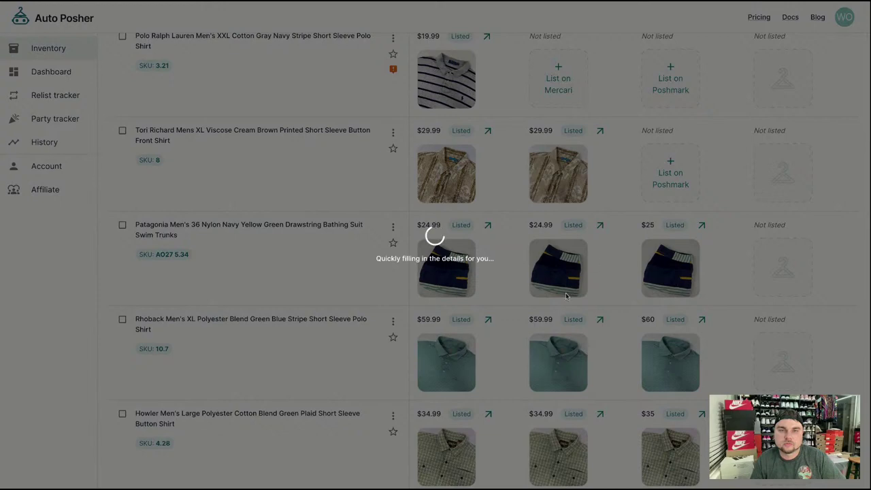
pyautogui.scroll(-5, 517, 352)
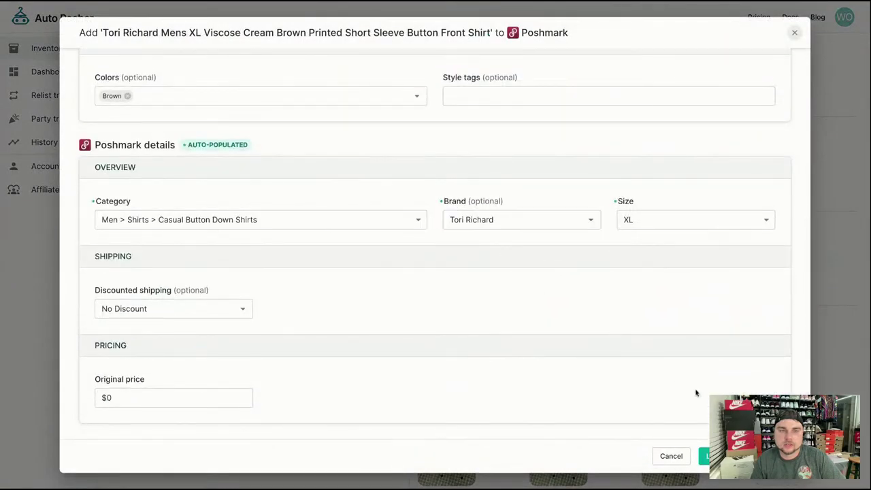
pyautogui.click(704, 456)
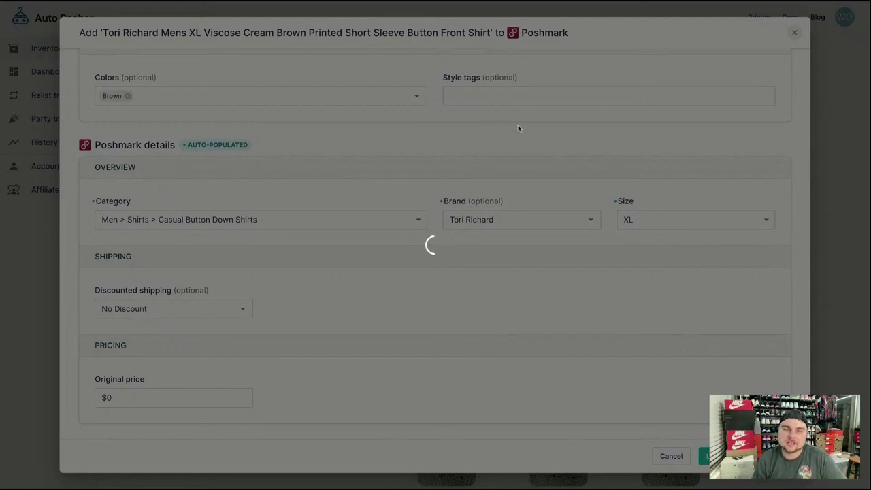
# List the Polo Ralph Lauren men's XXL gray navy stripe polo shirt on Mercari with the brand changed to Polo Ralph Lauren
pyautogui.scroll(2, 589, 207)
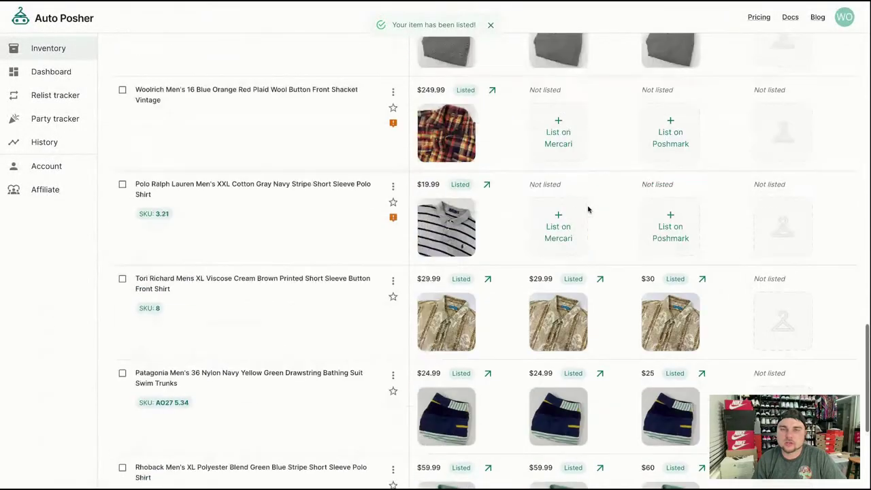
pyautogui.click(562, 238)
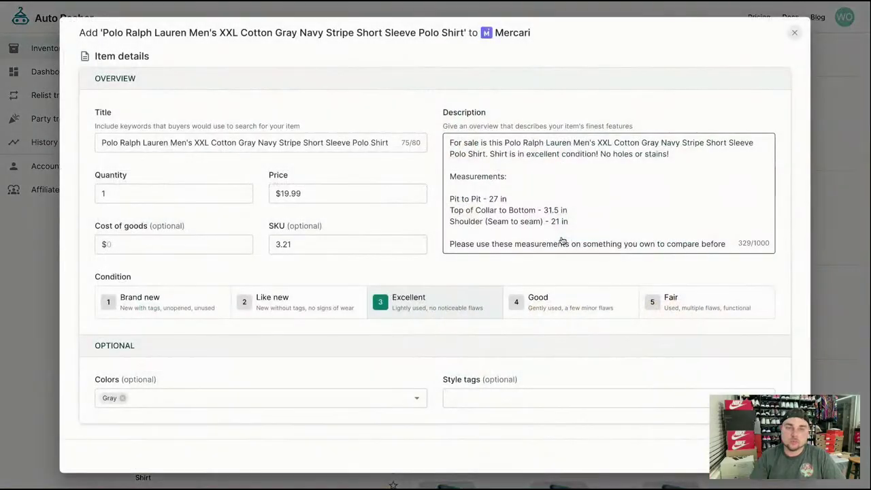
pyautogui.scroll(-4, 552, 320)
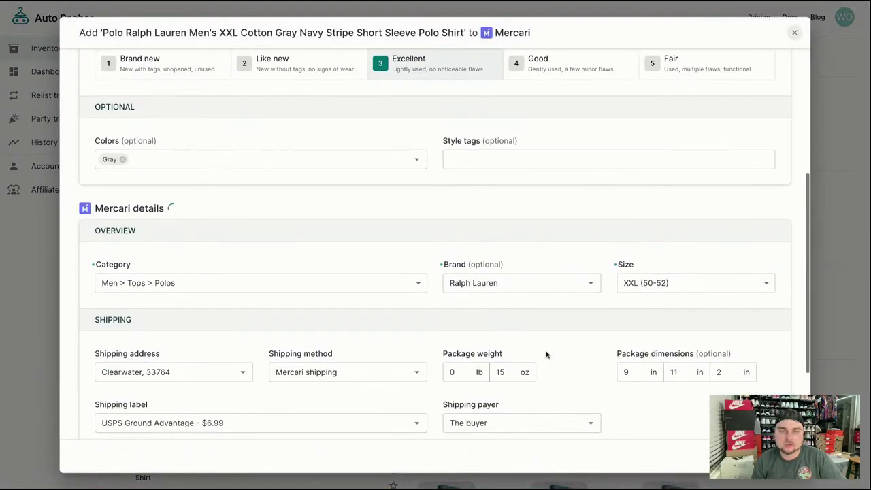
pyautogui.scroll(4, 546, 353)
pyautogui.scroll(-3, 546, 354)
pyautogui.click(509, 341)
pyautogui.write('polo ra')
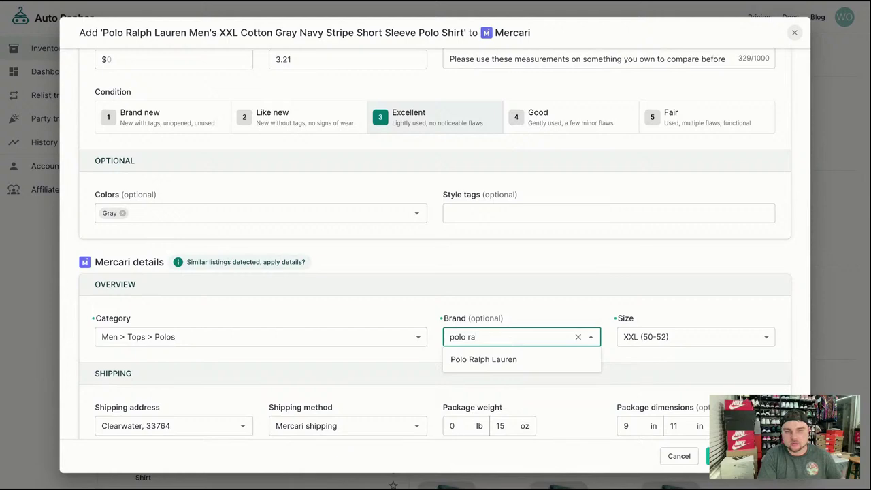
pyautogui.click(515, 360)
pyautogui.scroll(-3, 564, 410)
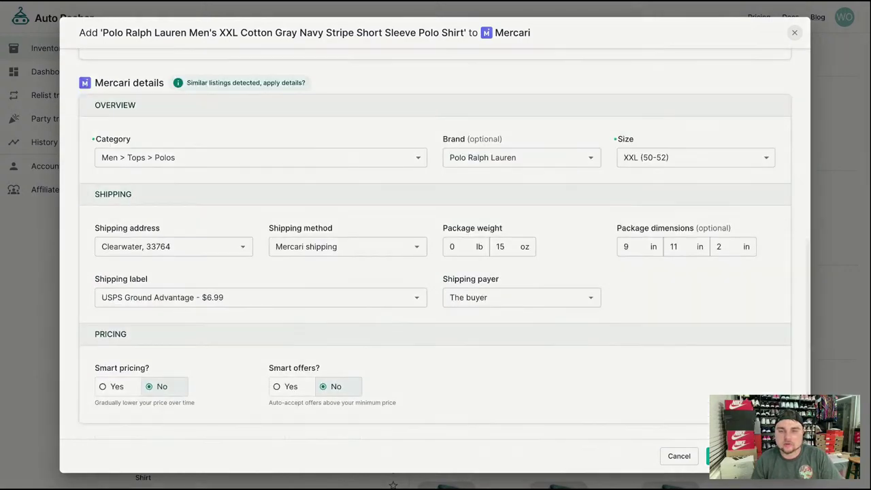
pyautogui.click(721, 456)
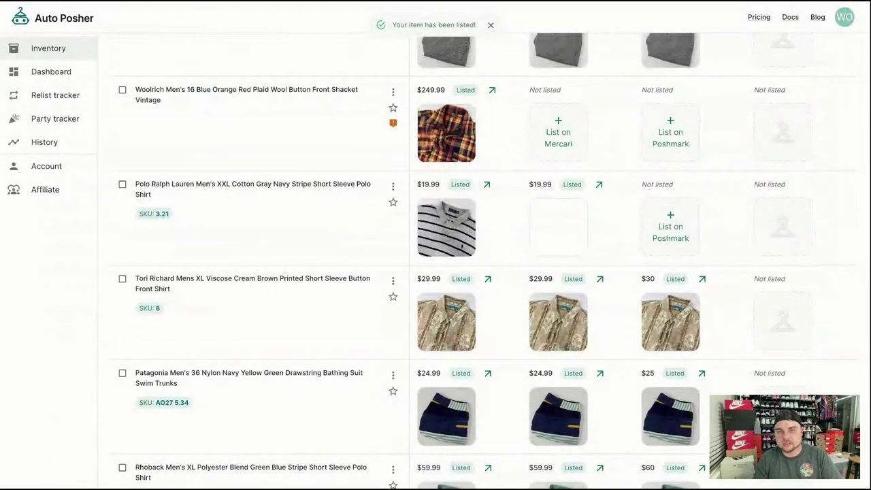
# List the Polo Ralph Lauren men's XXL gray navy stripe polo shirt on Poshmark with the brand changed to Polo by Ralph Lauren
pyautogui.click(673, 228)
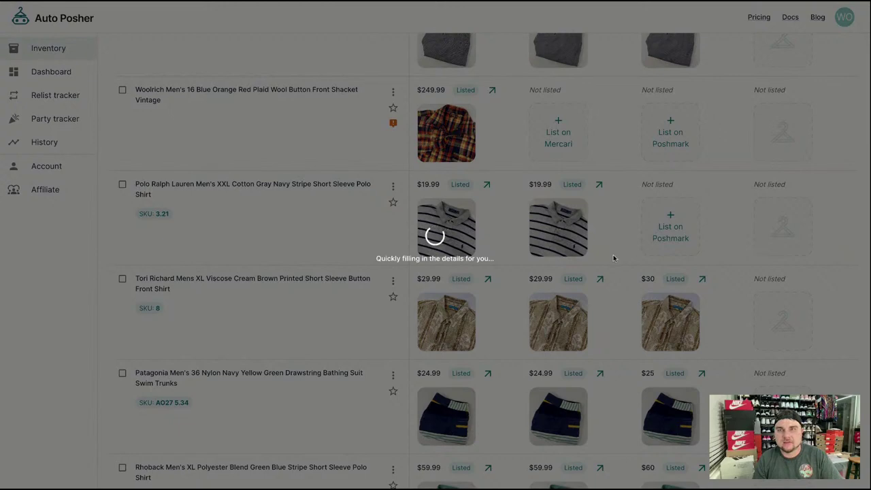
pyautogui.scroll(-5, 612, 286)
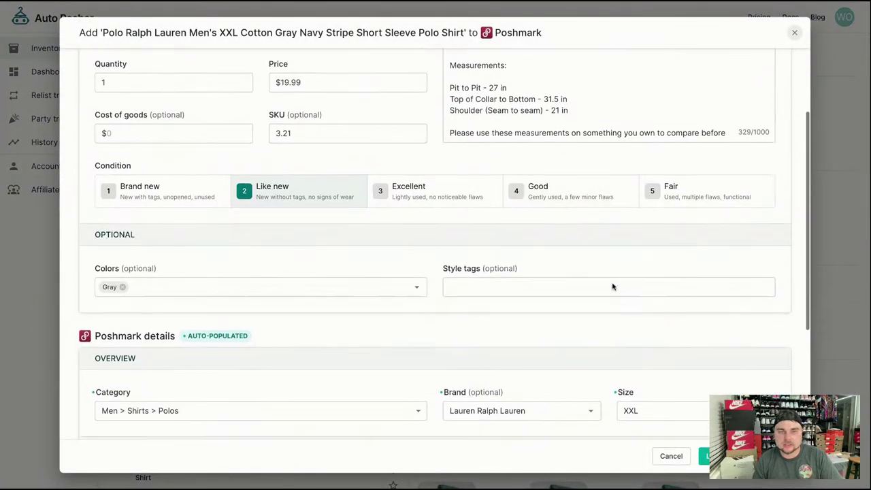
pyautogui.click(549, 221)
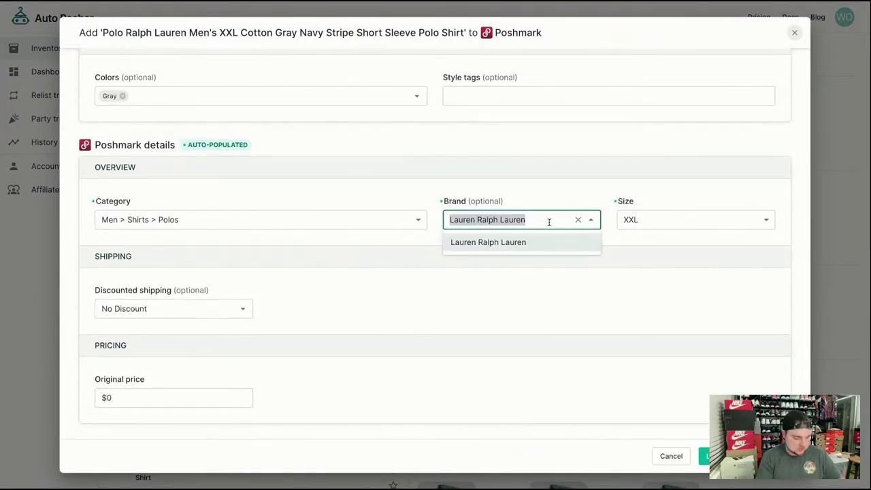
pyautogui.write('polo r')
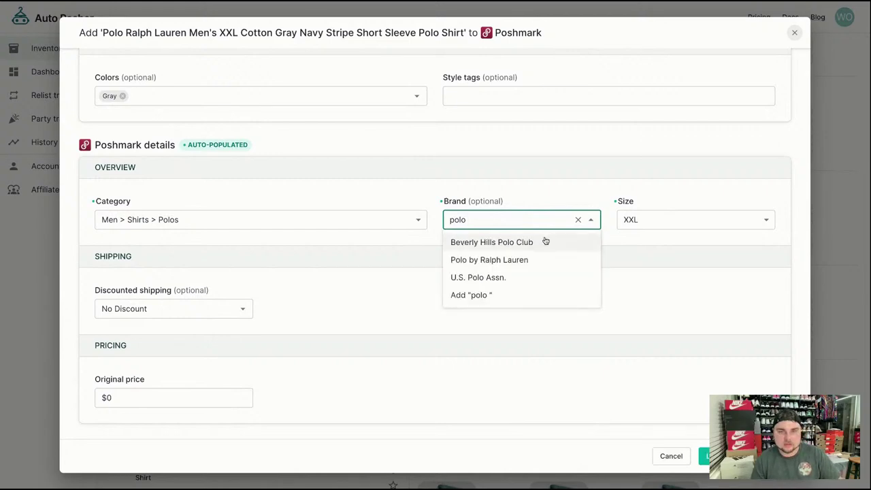
pyautogui.click(554, 259)
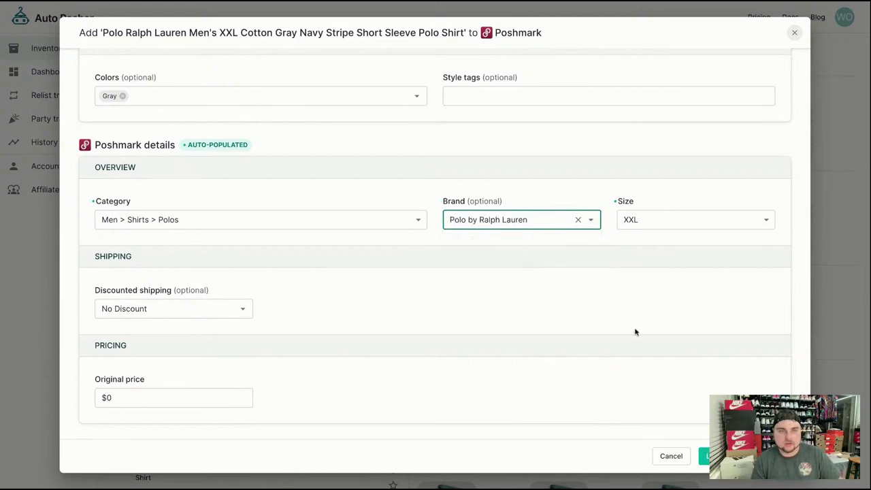
pyautogui.click(711, 456)
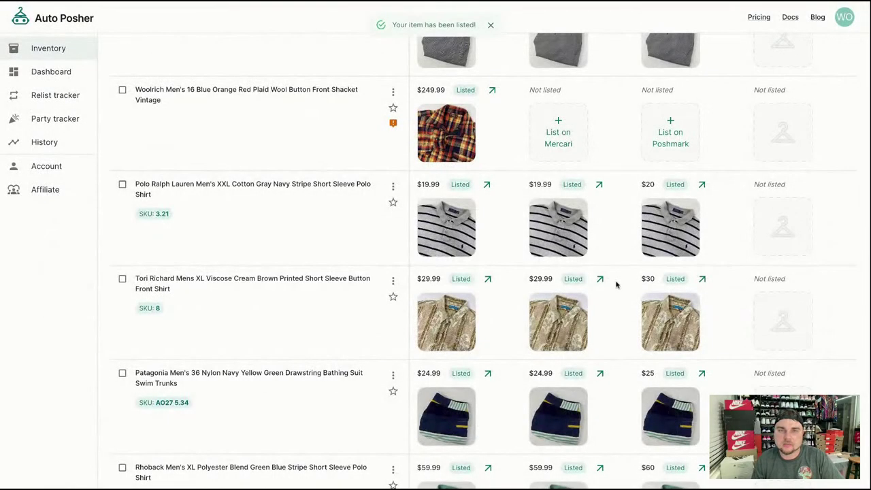
# Start a Mercari listing for the Woolrich men's plaid wool shacket and change its category to Men > Coats & jackets > Wool
pyautogui.scroll(1, 599, 245)
pyautogui.click(570, 193)
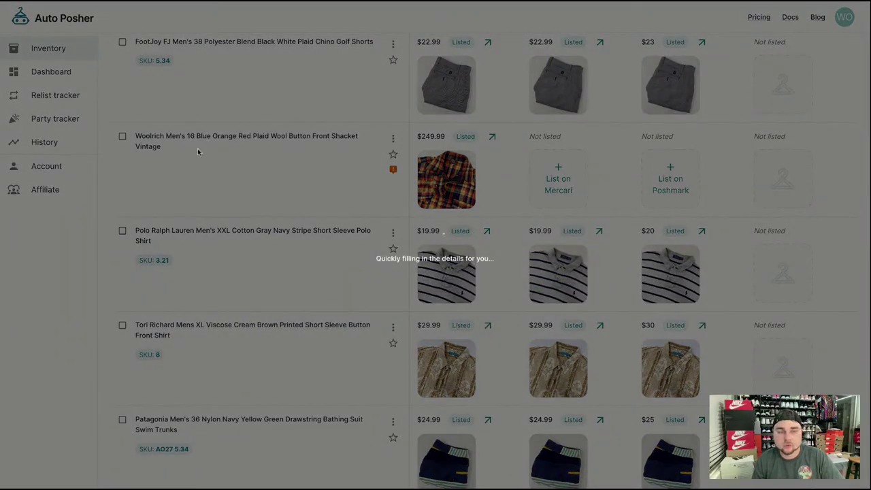
pyautogui.scroll(-3, 576, 320)
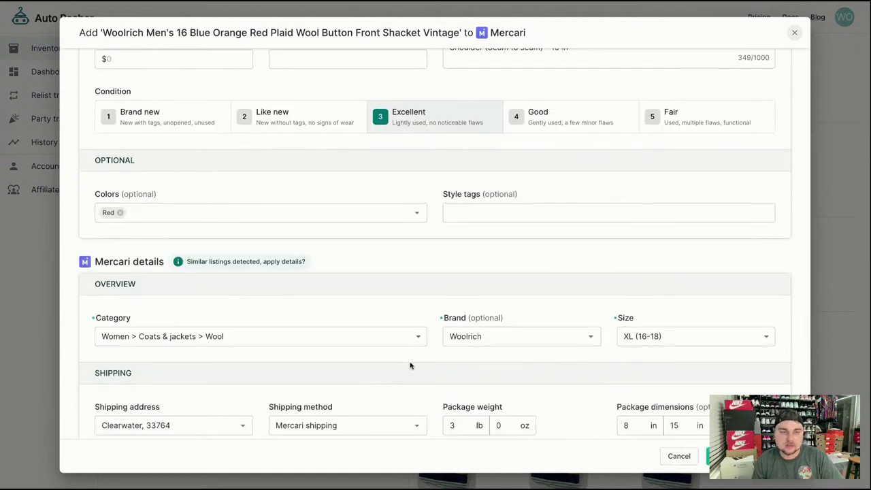
pyautogui.scroll(3, 422, 364)
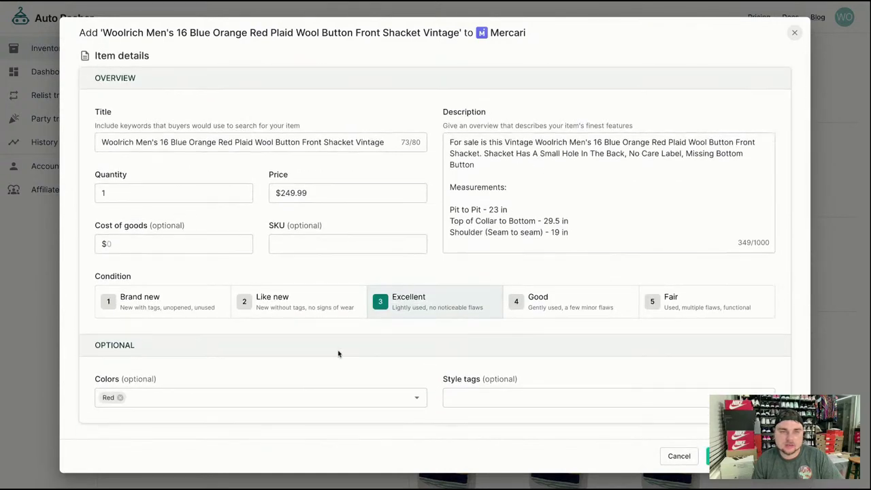
pyautogui.scroll(-4, 340, 351)
pyautogui.click(227, 279)
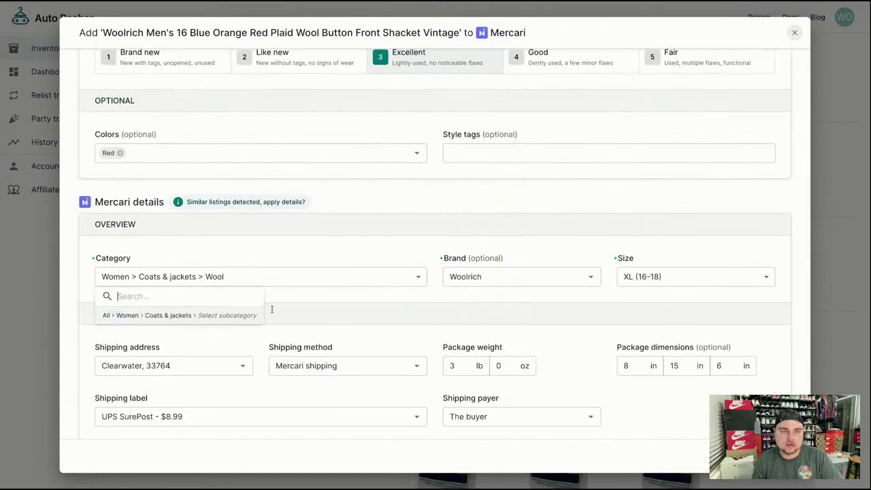
pyautogui.click(121, 315)
pyautogui.click(106, 315)
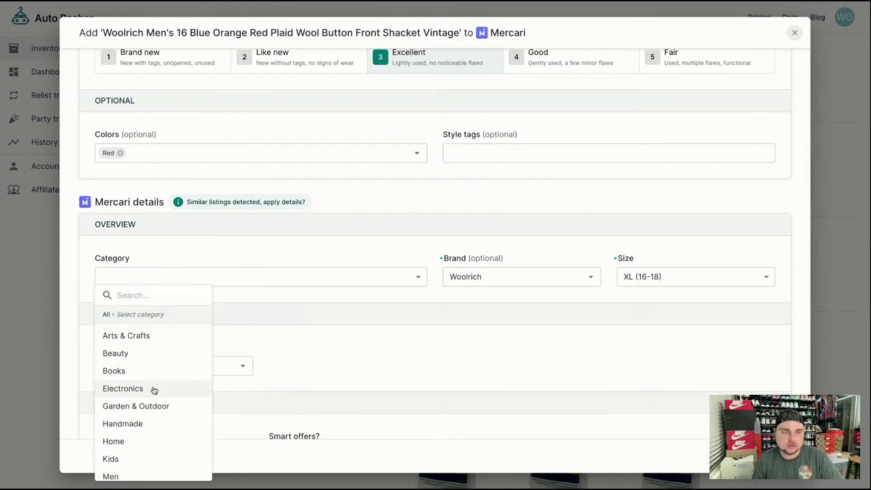
pyautogui.scroll(-3, 132, 421)
pyautogui.click(126, 378)
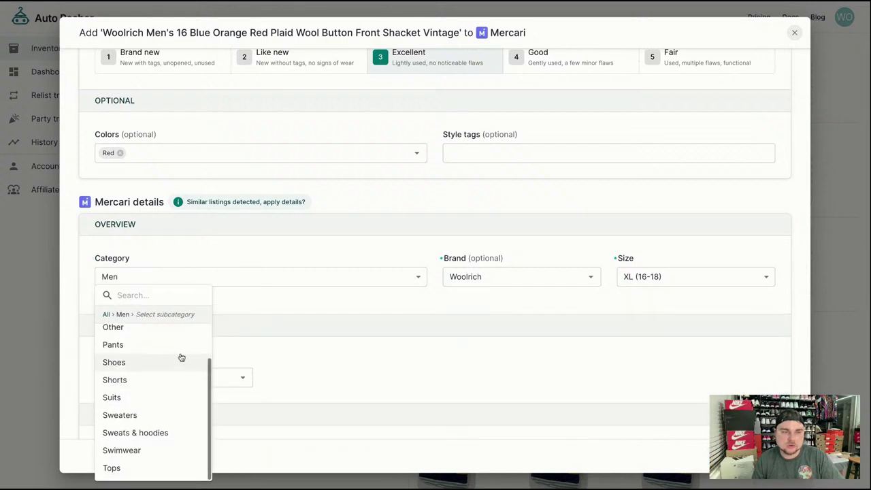
pyautogui.scroll(3, 143, 423)
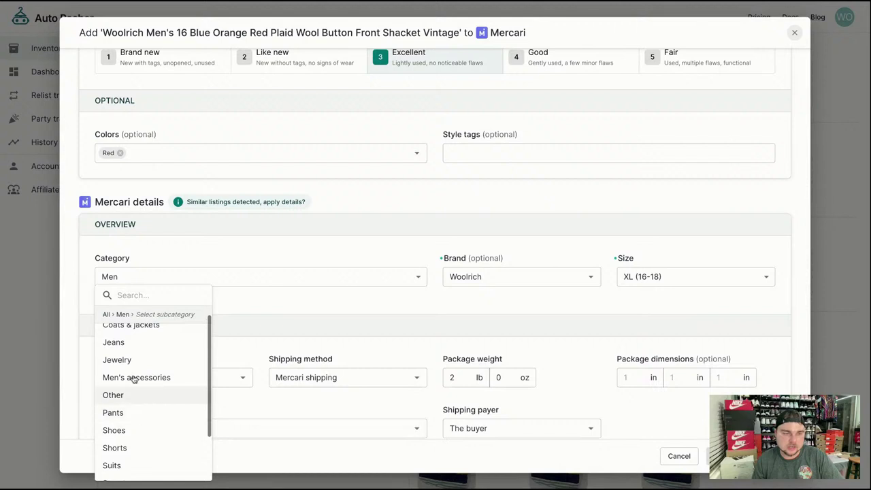
pyautogui.click(142, 361)
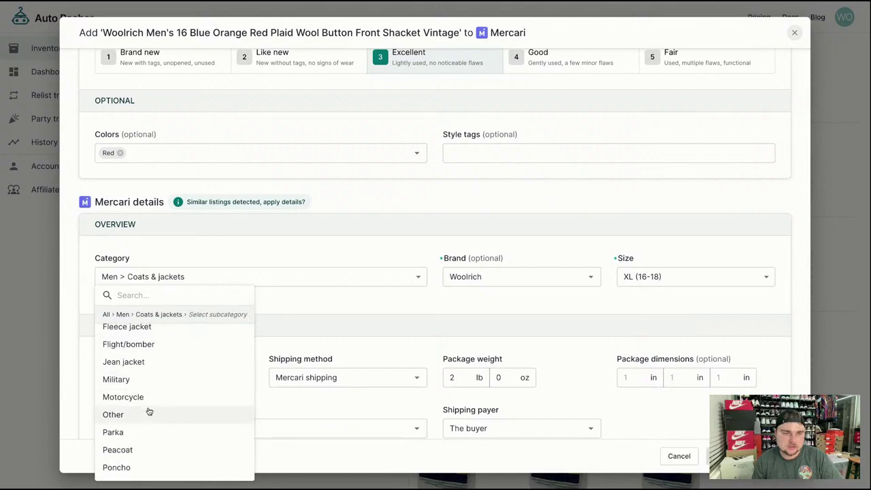
pyautogui.scroll(-2, 147, 423)
pyautogui.scroll(-1, 146, 423)
pyautogui.scroll(1, 146, 423)
pyautogui.scroll(2, 146, 423)
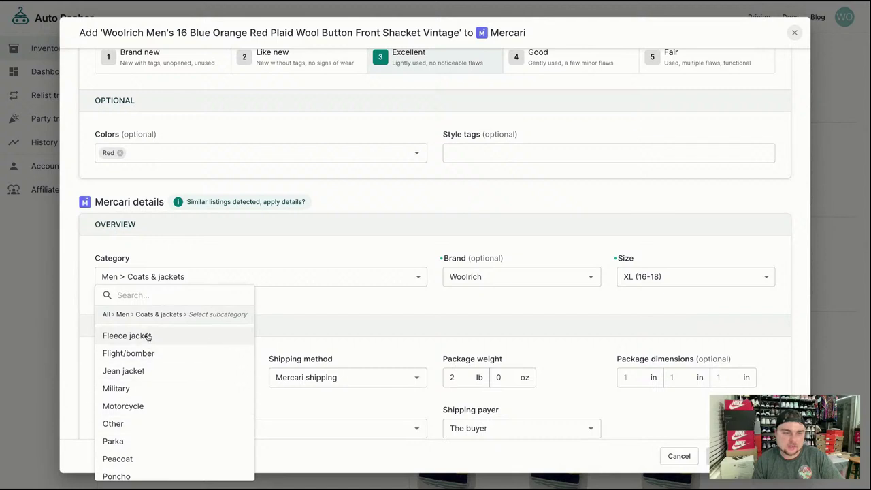
pyautogui.scroll(-2, 148, 431)
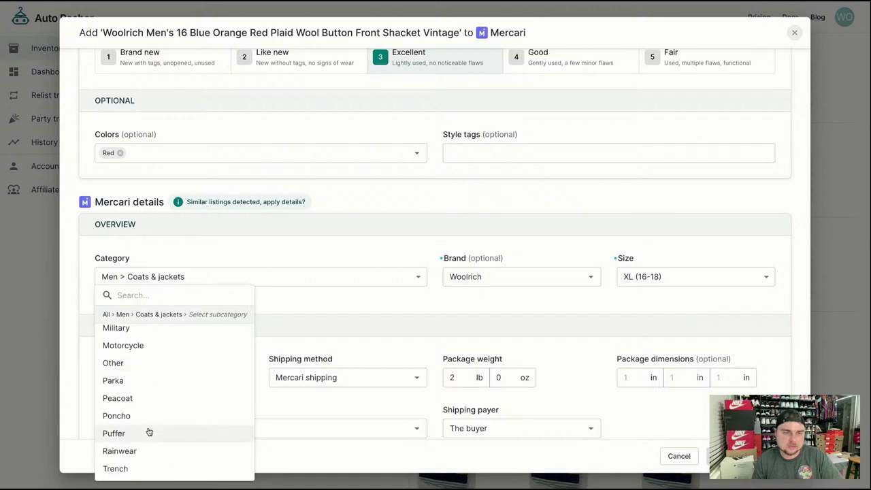
pyautogui.scroll(-2, 151, 444)
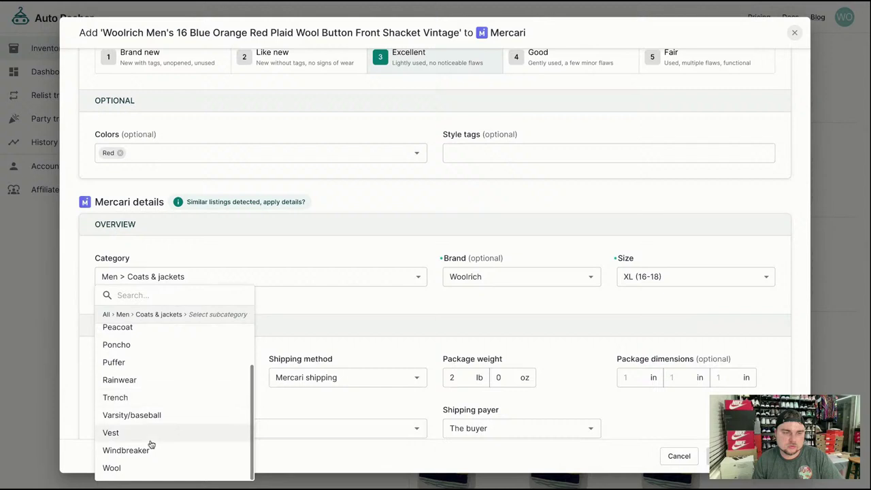
pyautogui.click(136, 470)
# Set the Woolrich shacket's size to One Size and its package dimensions to 9 x 11 x 2 in
pyautogui.click(659, 283)
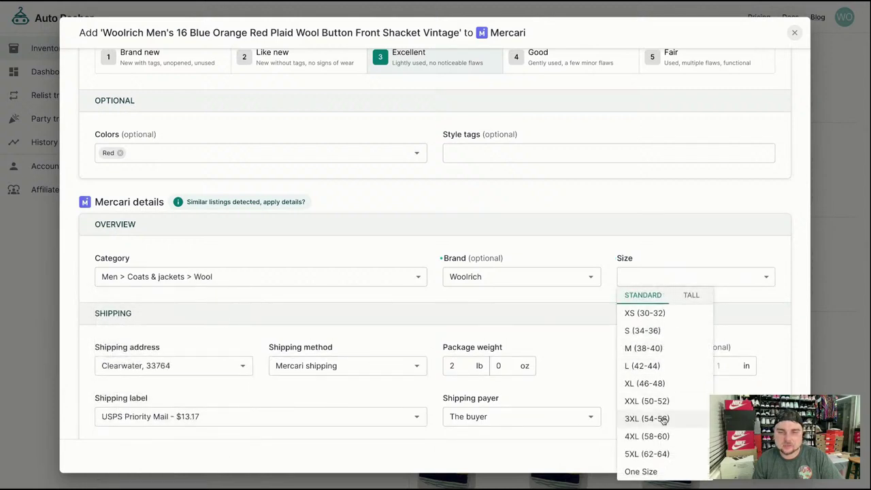
pyautogui.click(653, 471)
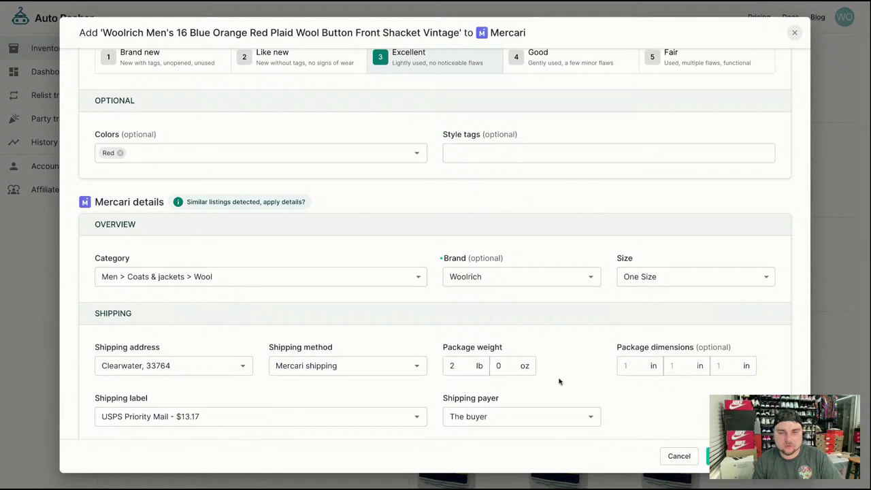
pyautogui.click(636, 369)
pyautogui.write('9')
pyautogui.click(693, 368)
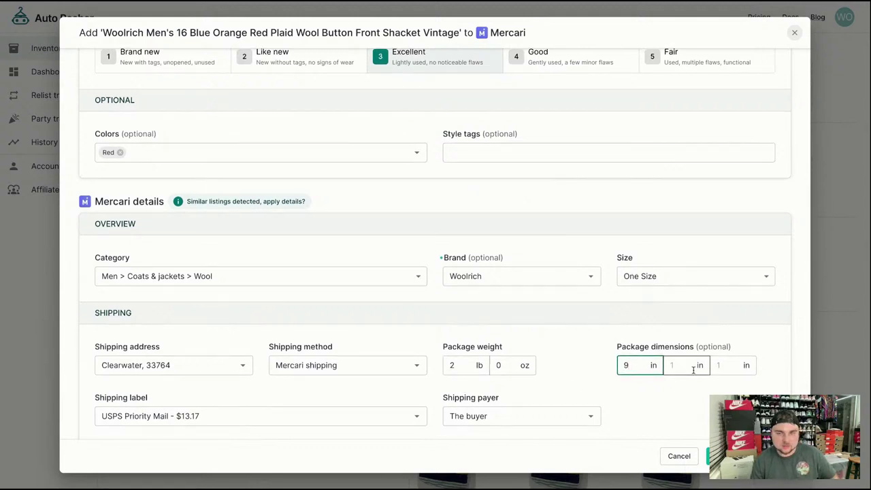
pyautogui.write('11')
pyautogui.click(719, 367)
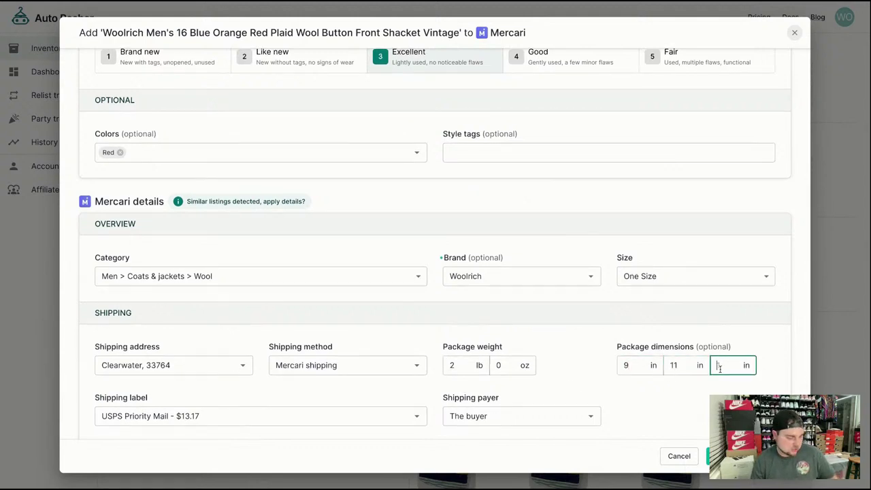
# Compare shipping labels at 3 lb and 1 lb, set the package weight to 3 lb, and list the Woolrich shacket on Mercari
pyautogui.click(467, 367)
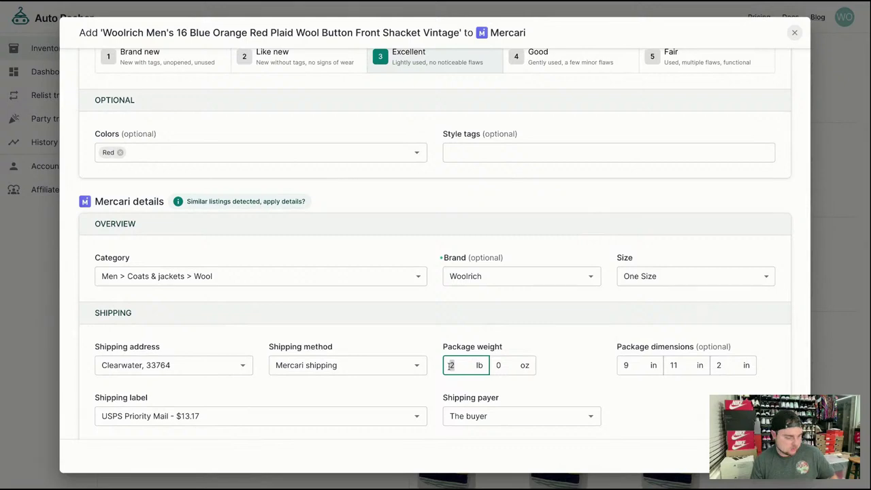
pyautogui.write('3')
pyautogui.click(510, 332)
pyautogui.scroll(-3, 635, 402)
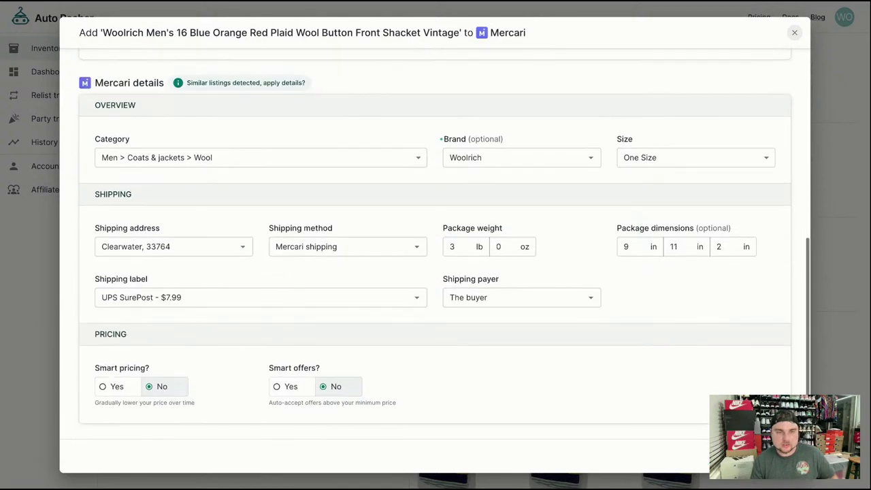
pyautogui.click(464, 245)
pyautogui.click(200, 286)
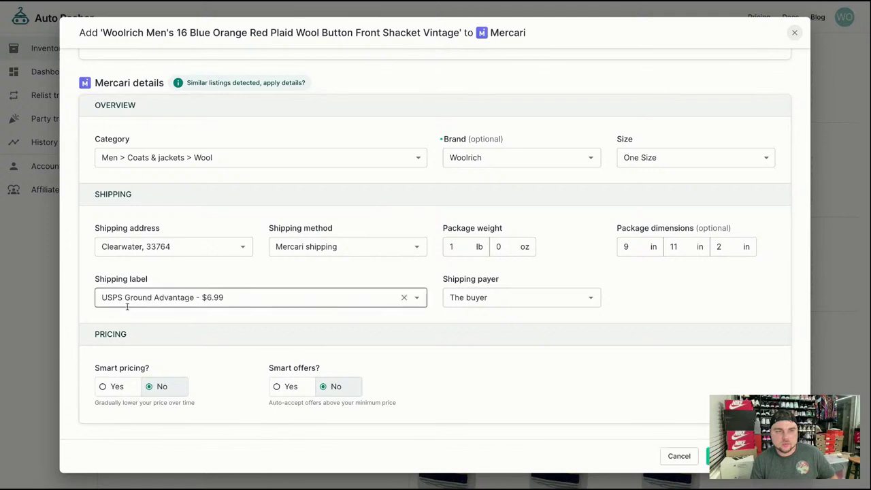
pyautogui.moveTo(465, 249); pyautogui.dragTo(445, 246)
pyautogui.write('3')
pyautogui.click(394, 266)
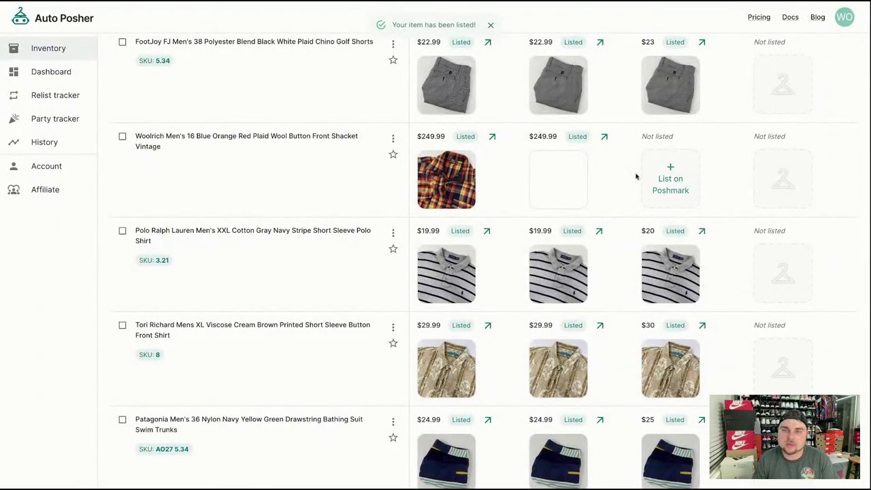
# List the Woolrich men's plaid wool shacket on Poshmark with the size set to 16
pyautogui.click(664, 180)
pyautogui.scroll(-5, 494, 259)
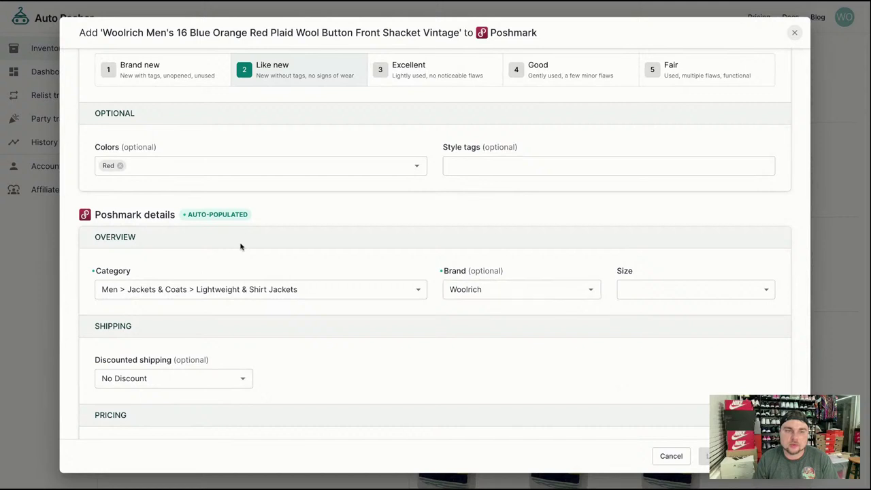
pyautogui.click(663, 288)
pyautogui.write('1')
pyautogui.click(721, 327)
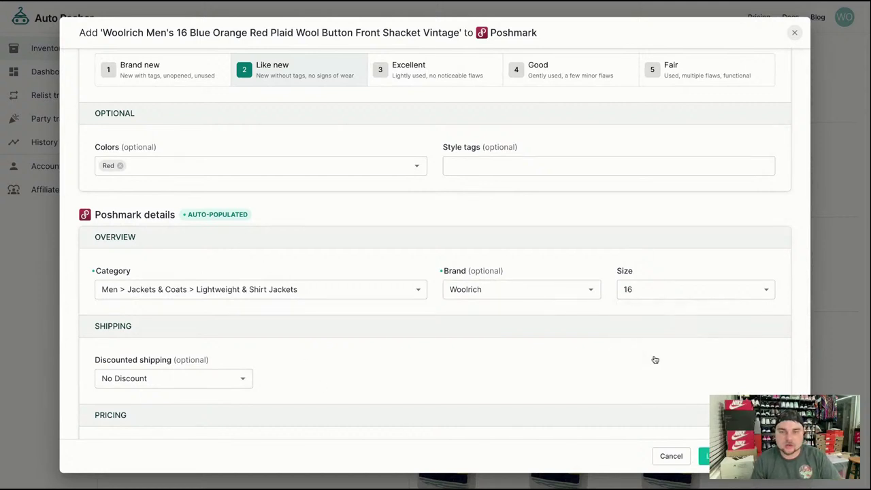
pyautogui.scroll(-1, 616, 333)
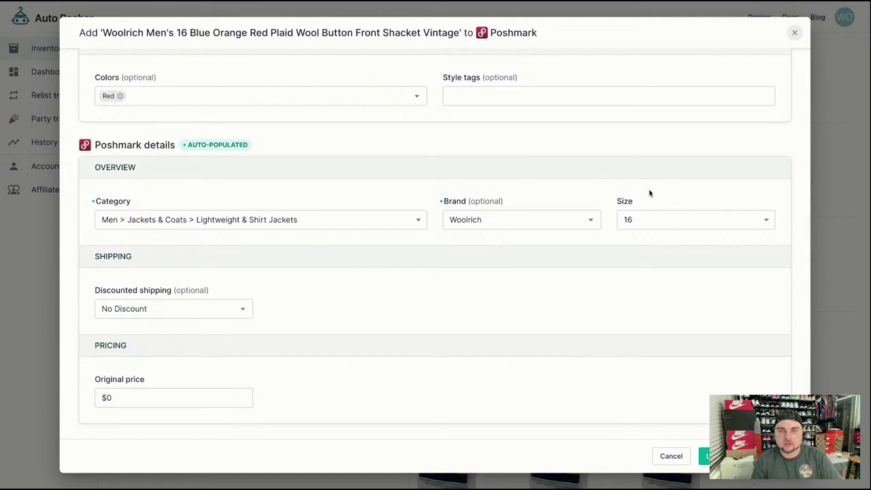
pyautogui.click(704, 456)
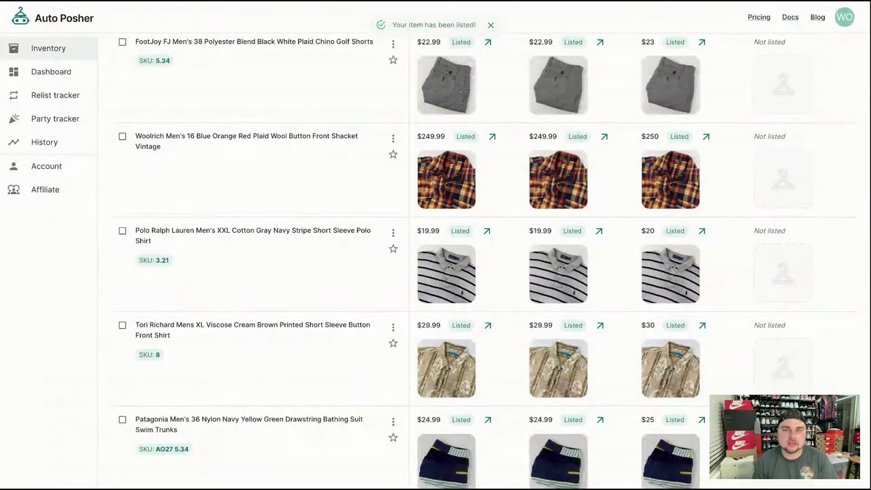
# Start a Mercari listing for the Athleta women's chevron bikini top and change its category to Women > Swimwear > One-piece
pyautogui.scroll(3, 648, 284)
pyautogui.scroll(5, 648, 284)
pyautogui.click(568, 217)
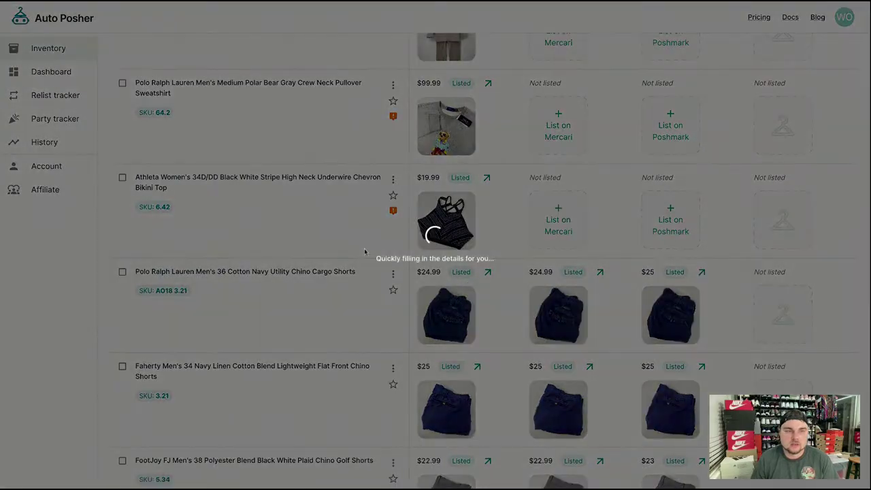
pyautogui.scroll(-3, 530, 320)
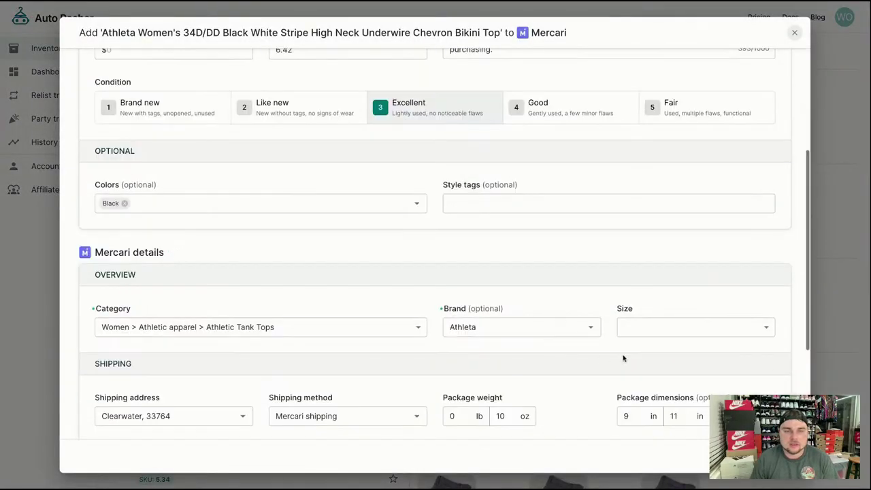
pyautogui.scroll(-4, 555, 343)
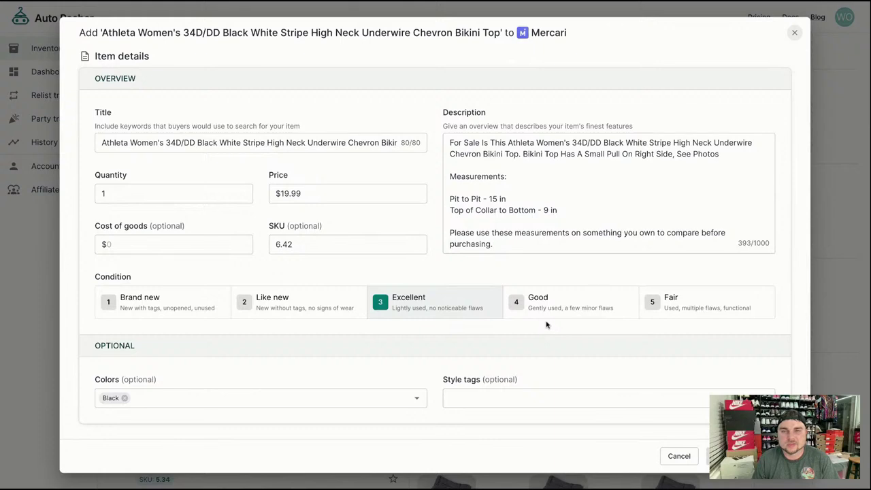
pyautogui.scroll(-5, 546, 324)
pyautogui.click(247, 158)
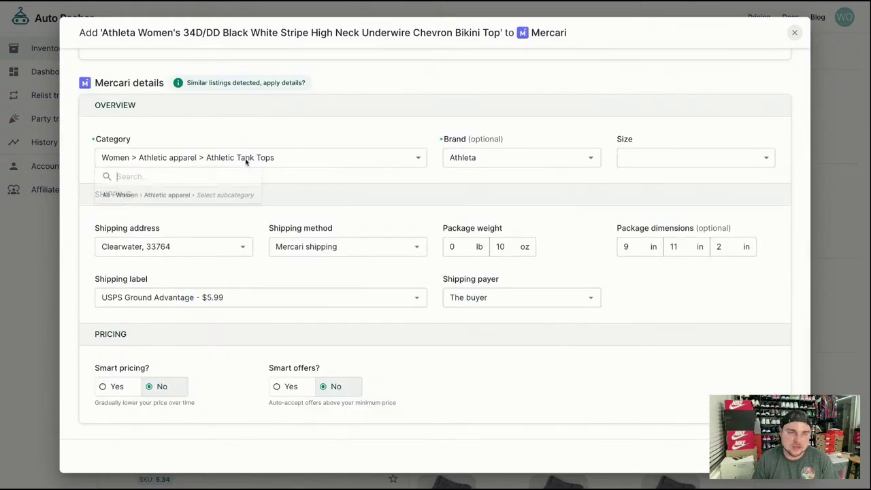
pyautogui.click(128, 197)
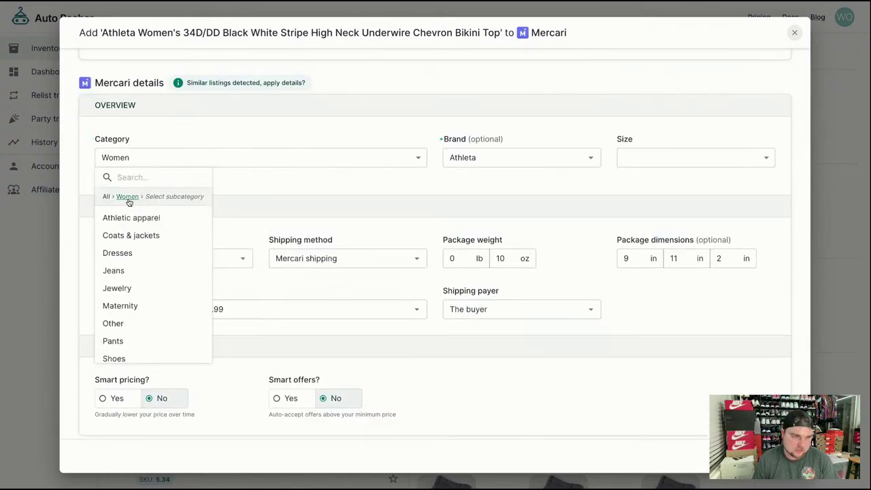
pyautogui.scroll(-3, 140, 271)
pyautogui.scroll(-3, 141, 272)
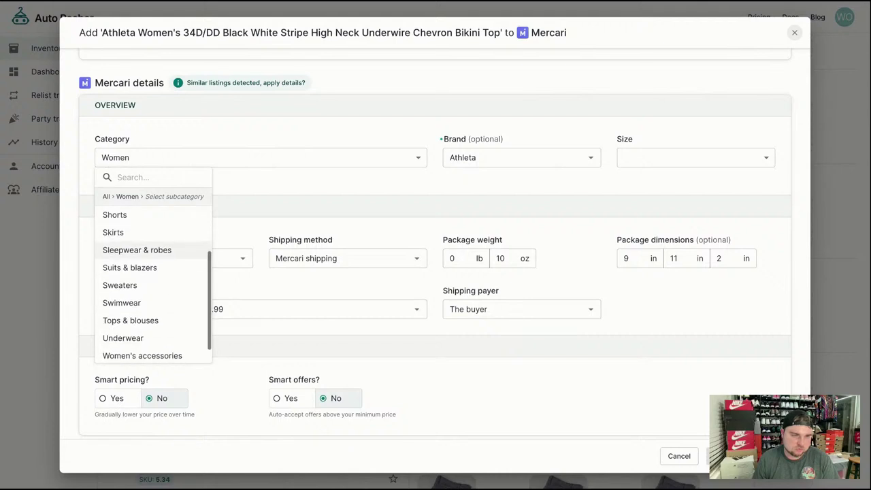
pyautogui.click(142, 303)
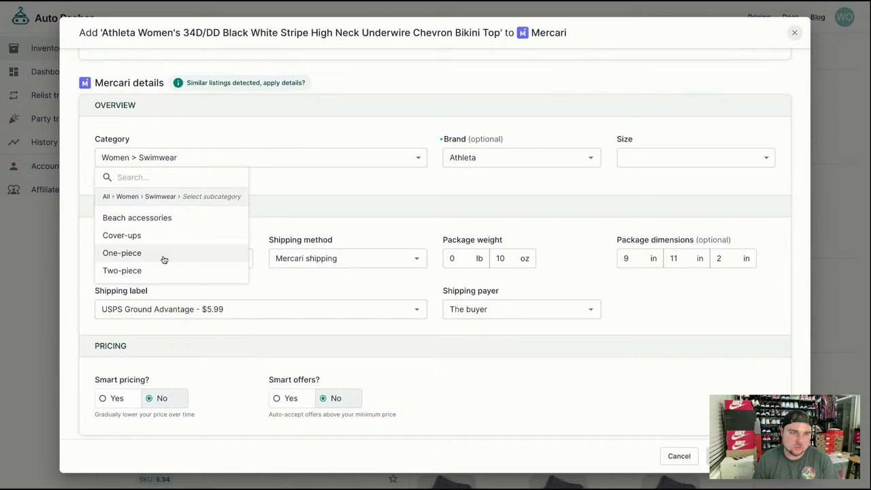
pyautogui.click(165, 260)
# Set the Athleta bikini top's size to 5XL (32-34) and list it on Mercari
pyautogui.scroll(5, 519, 229)
pyautogui.scroll(-3, 564, 258)
pyautogui.scroll(-3, 563, 258)
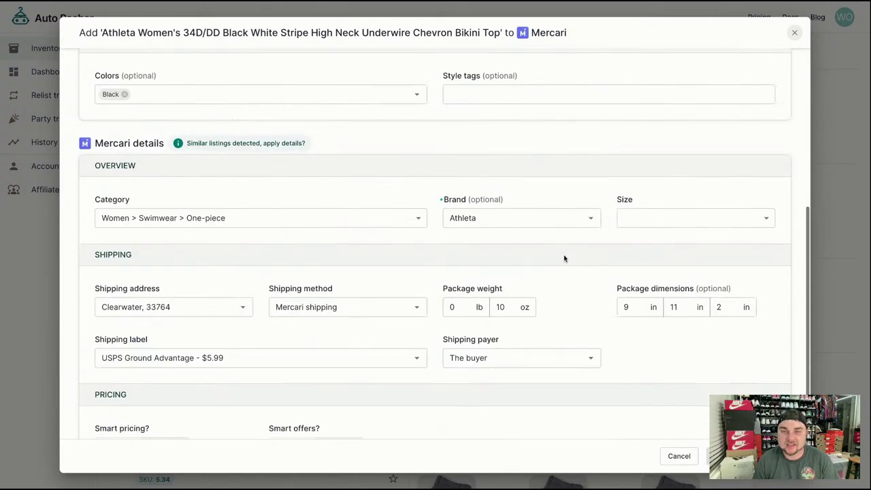
pyautogui.click(670, 219)
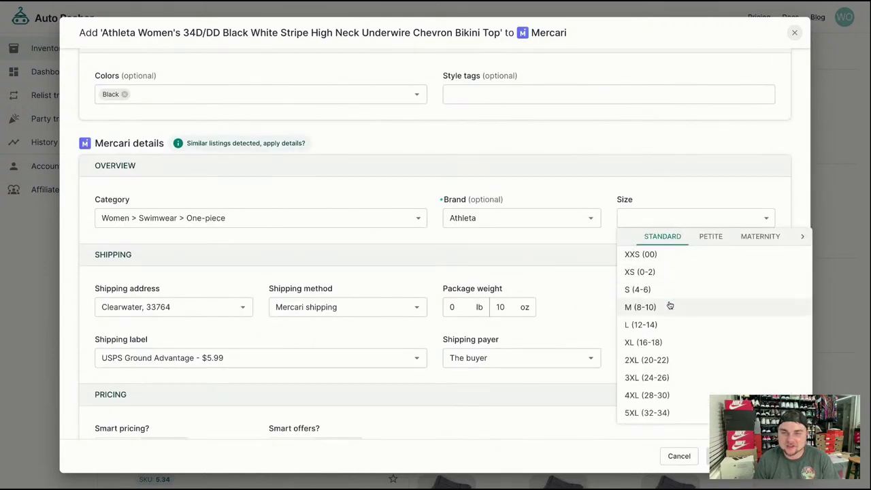
pyautogui.click(652, 412)
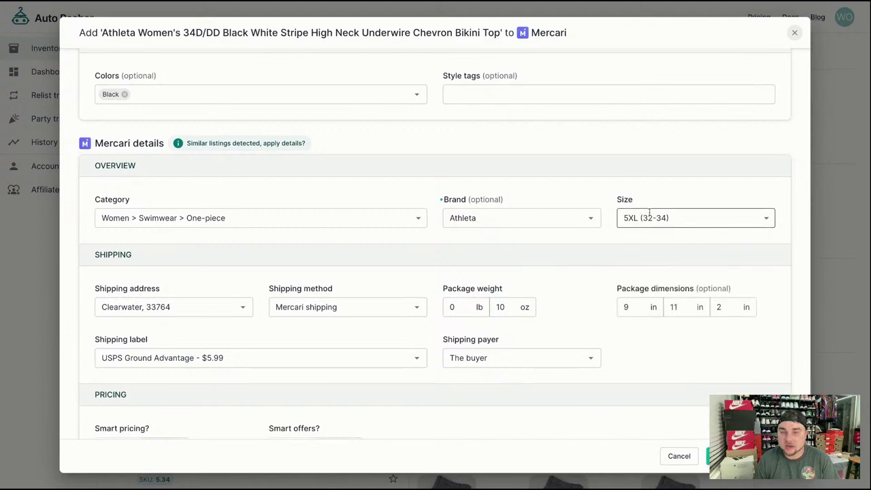
pyautogui.scroll(3, 592, 292)
pyautogui.scroll(-3, 592, 293)
pyautogui.scroll(-2, 575, 321)
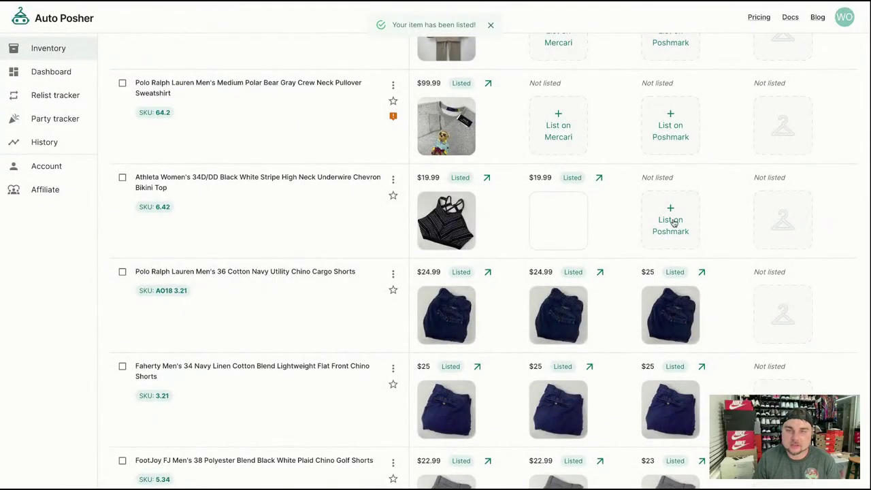
# List the Athleta women's chevron bikini top on Poshmark with its auto-populated details
pyautogui.click(670, 221)
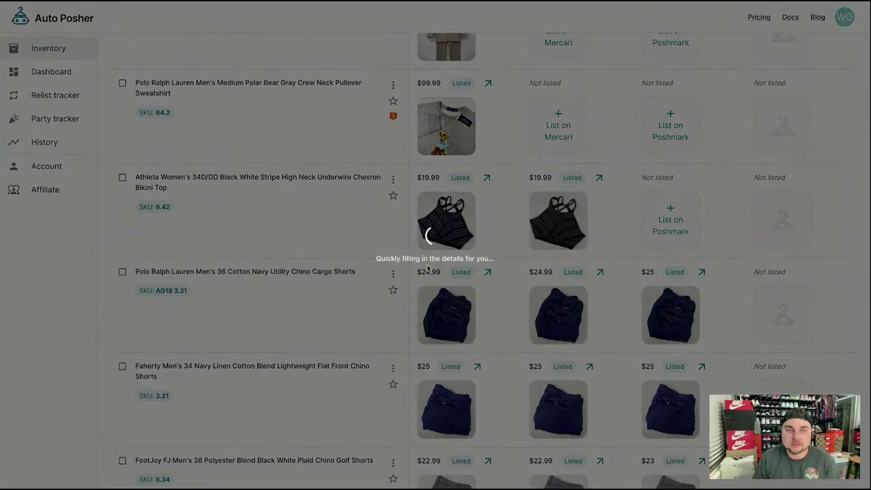
pyautogui.scroll(-3, 549, 408)
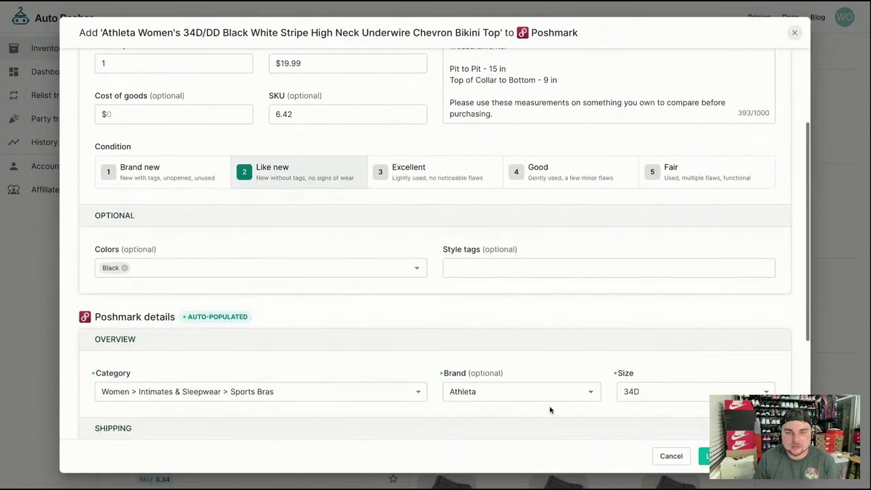
pyautogui.scroll(-3, 551, 377)
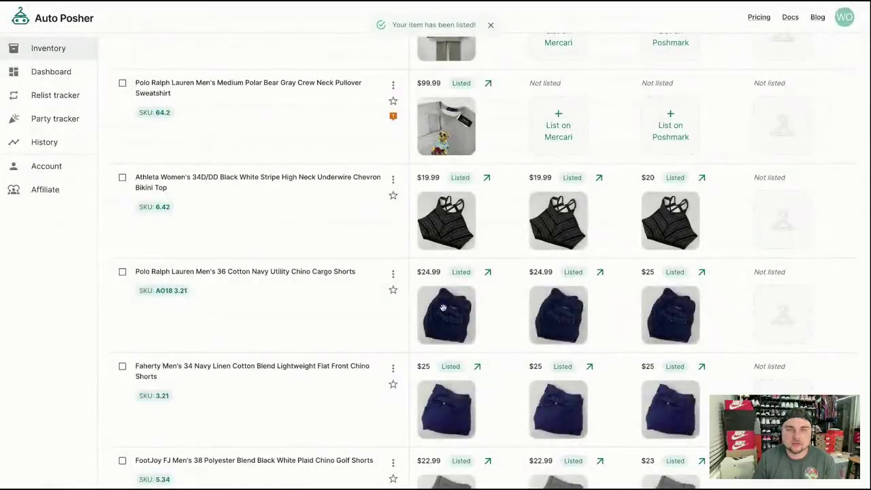
# List the Polo Ralph Lauren men's Polar Bear gray sweatshirt on Mercari with its prefilled details
pyautogui.scroll(1, 443, 309)
pyautogui.click(558, 205)
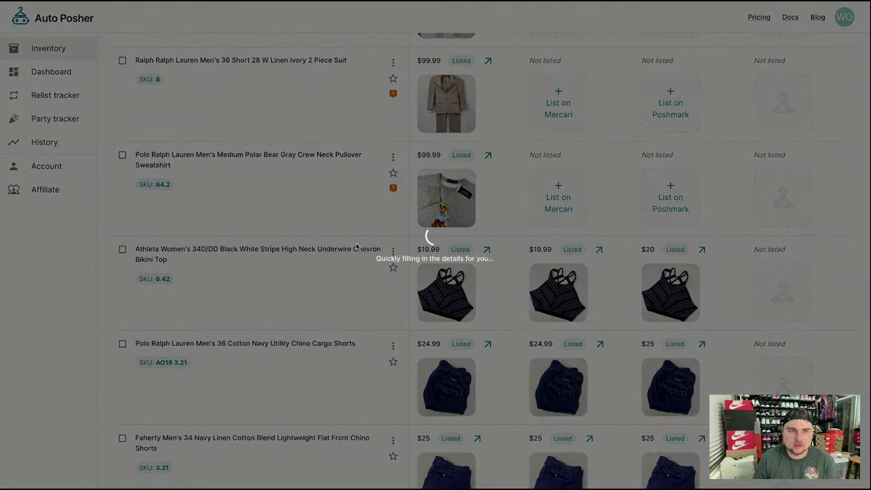
pyautogui.scroll(-10, 500, 379)
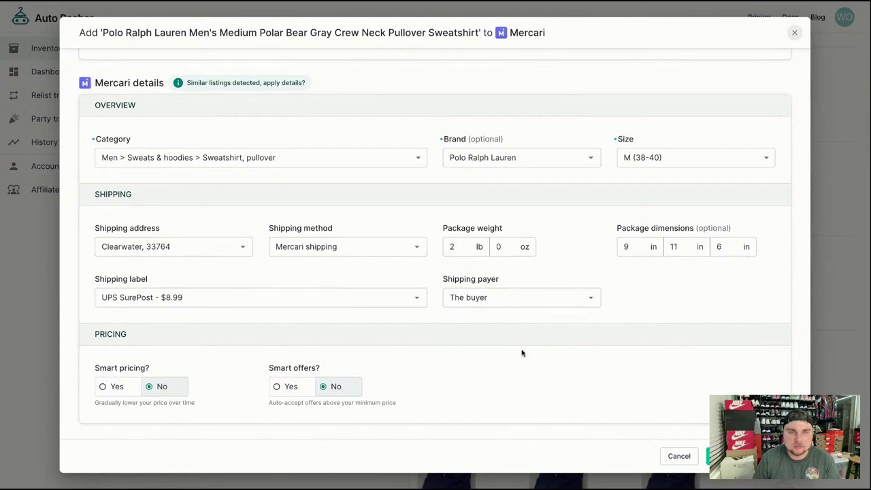
pyautogui.click(707, 455)
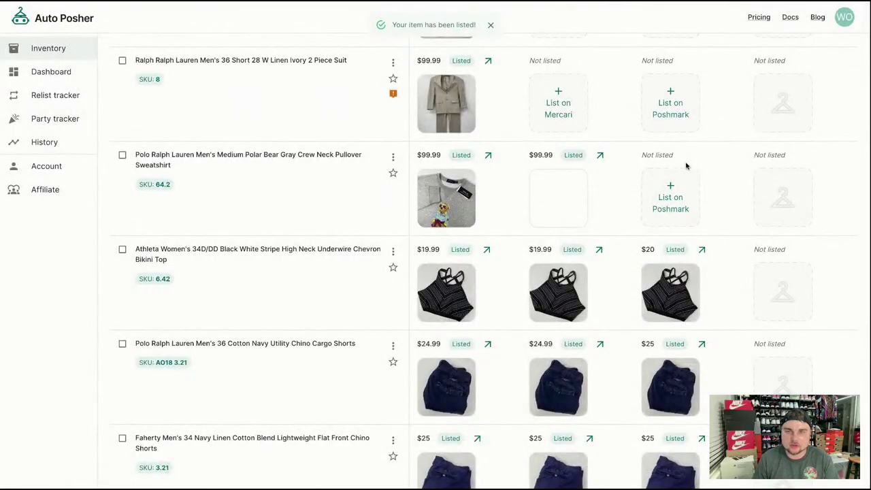
# List the Polo Ralph Lauren men's Polar Bear gray sweatshirt on Poshmark with its auto-populated details
pyautogui.click(672, 197)
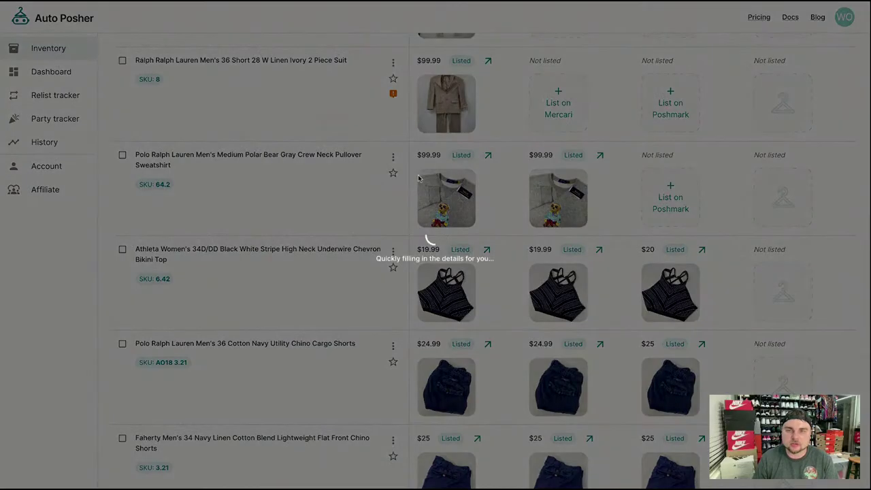
pyautogui.scroll(-4, 511, 344)
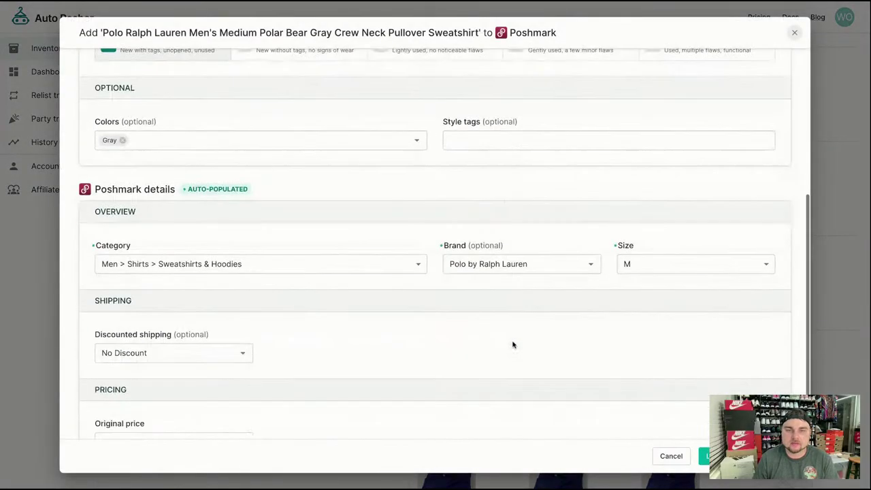
pyautogui.scroll(-1, 534, 345)
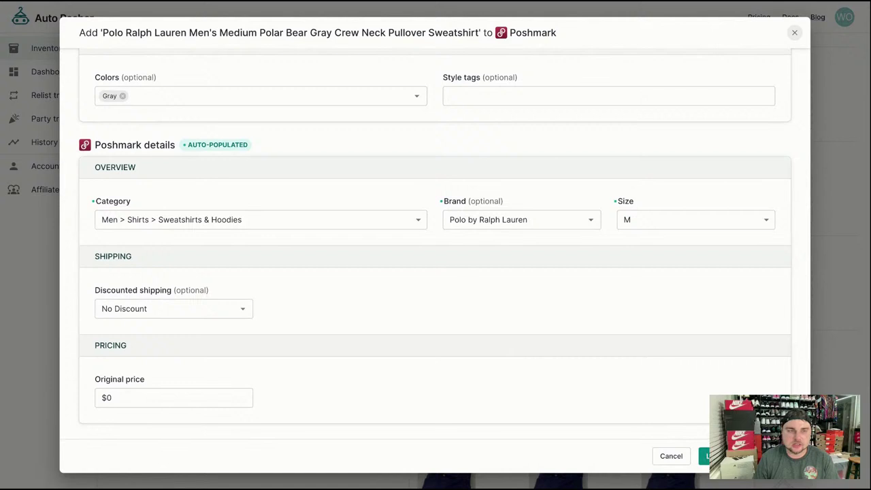
pyautogui.click(703, 454)
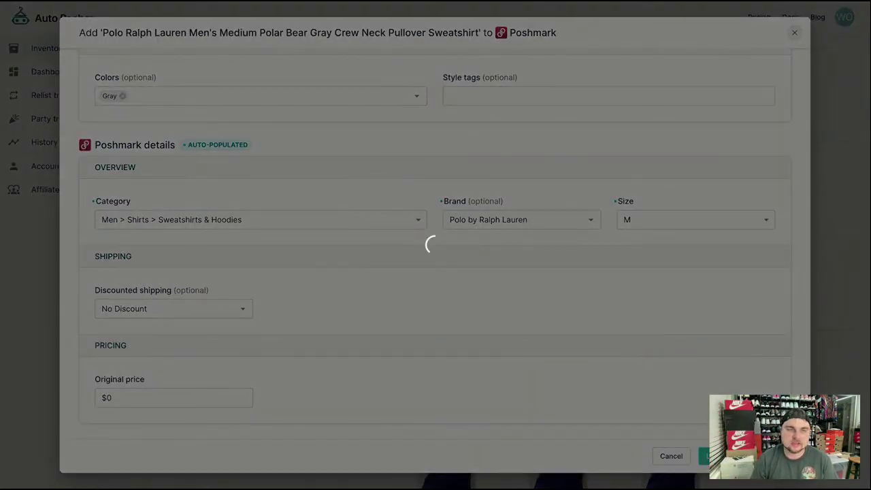
# List the Ralph Lauren men's 36 Short linen ivory 2 piece suit on Mercari with its prefilled details
pyautogui.scroll(3, 535, 272)
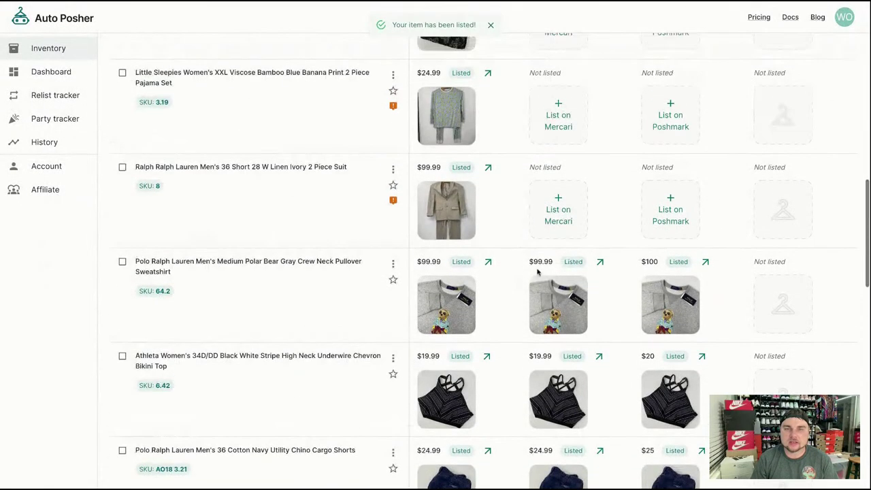
pyautogui.click(553, 215)
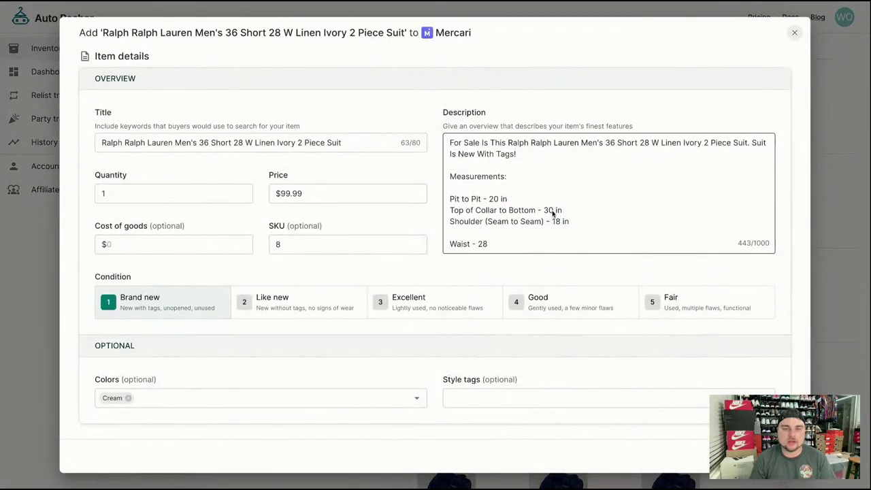
pyautogui.scroll(-2, 451, 345)
pyautogui.scroll(-1, 450, 345)
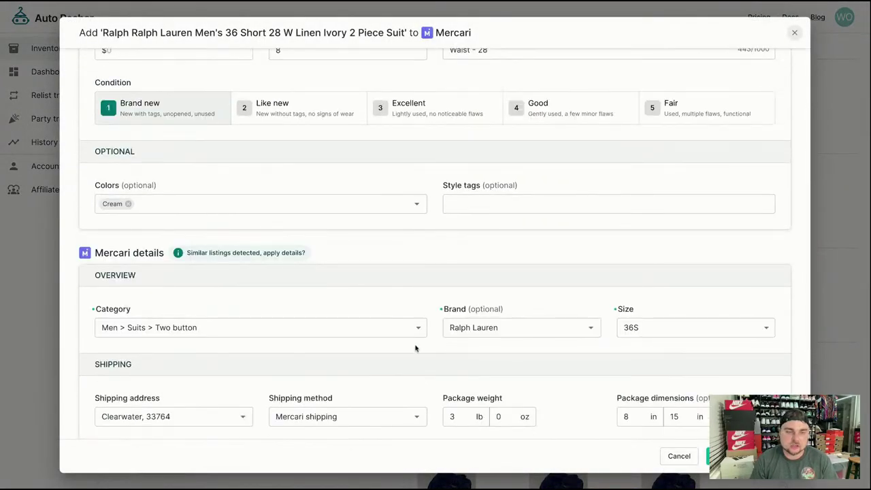
pyautogui.scroll(-2, 430, 354)
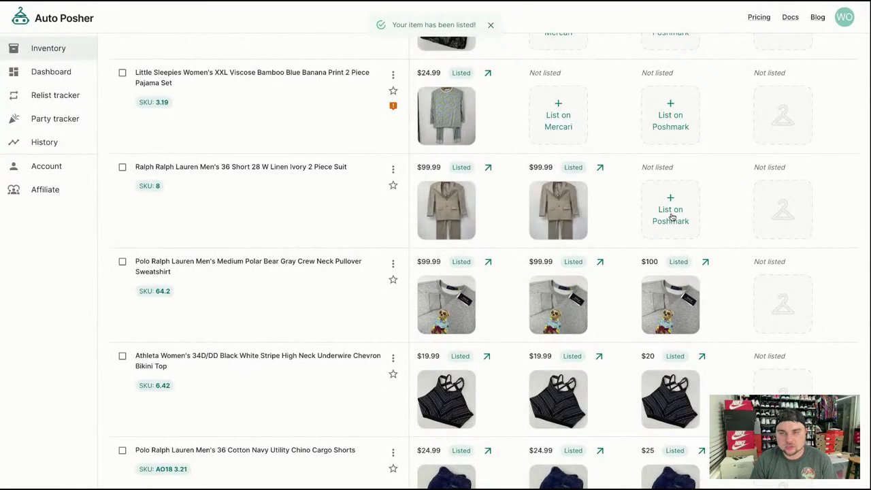
# List the men's linen ivory 2 piece suit on Poshmark with the brand changed to Ralph Lauren
pyautogui.click(670, 214)
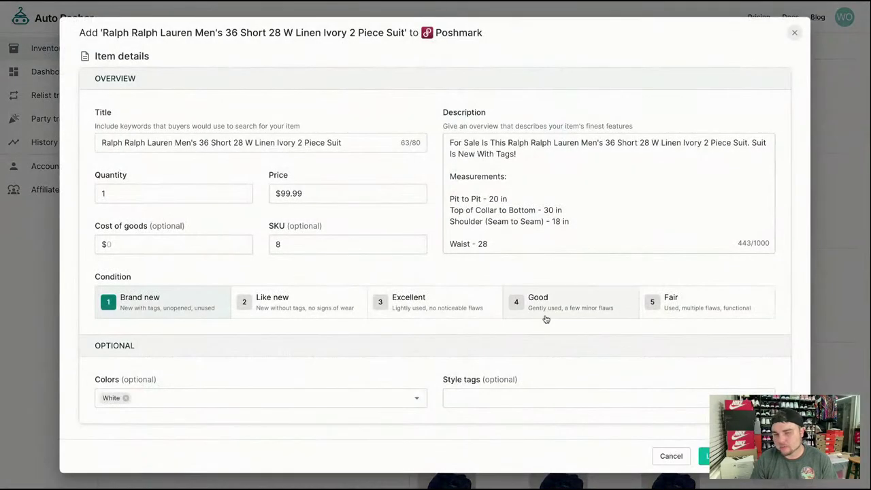
pyautogui.scroll(-5, 485, 338)
pyautogui.scroll(5, 502, 286)
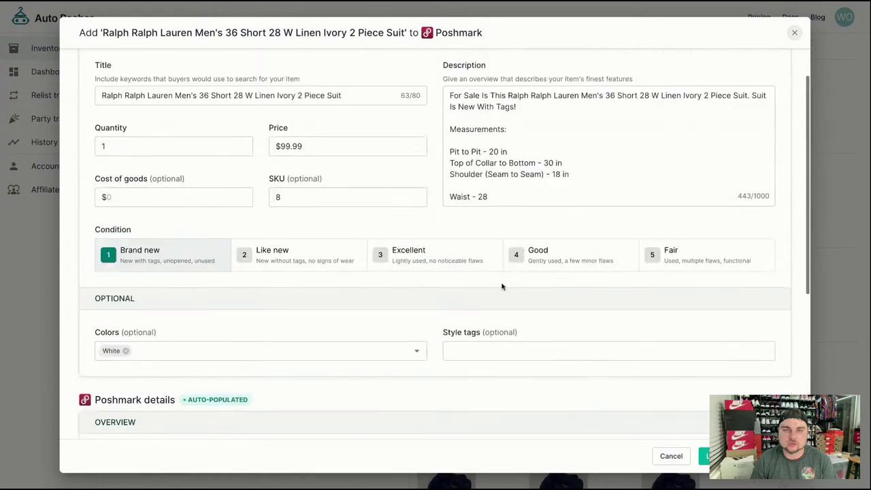
pyautogui.scroll(-3, 496, 299)
pyautogui.click(478, 398)
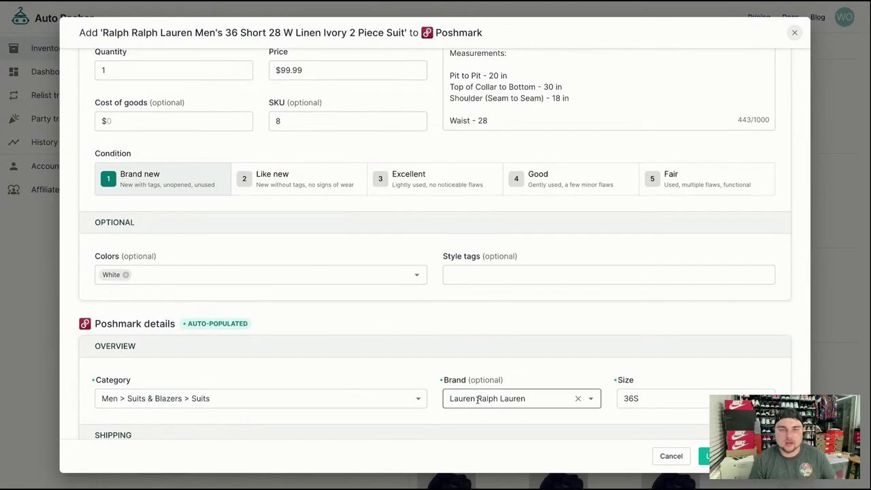
pyautogui.hotkey('ctrl', 'a')
pyautogui.write('ralph')
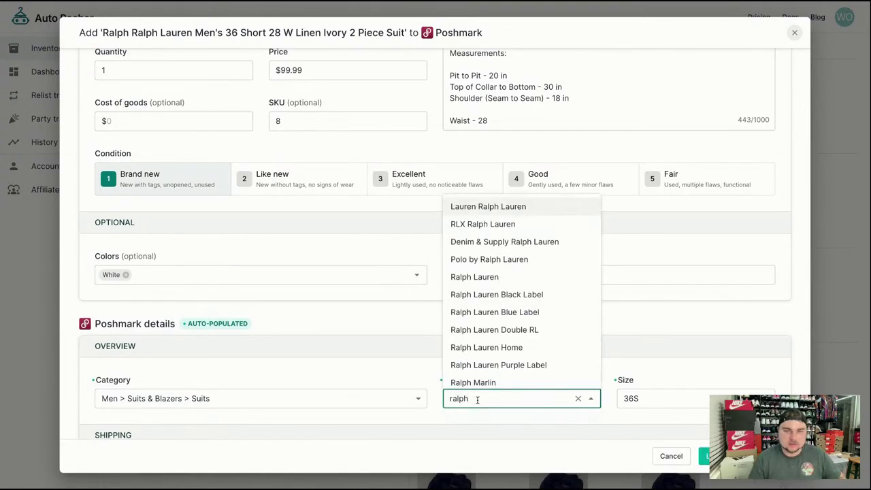
pyautogui.click(481, 277)
pyautogui.scroll(-3, 569, 409)
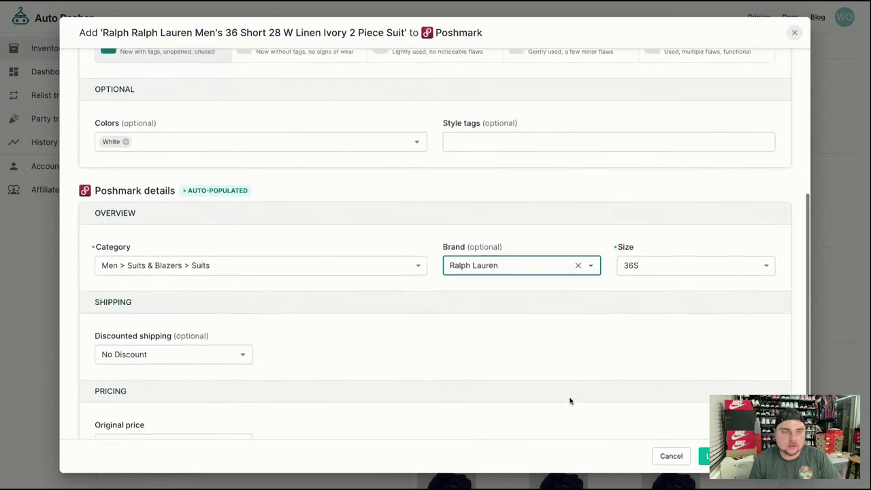
pyautogui.click(704, 456)
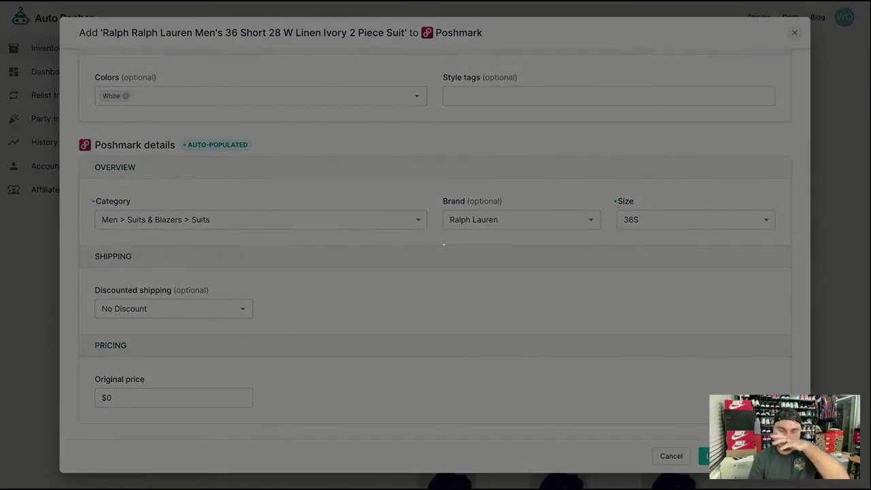
# List the Little Sleepies women's banana print 2 piece pajama set on Mercari with its prefilled details
pyautogui.scroll(2, 521, 288)
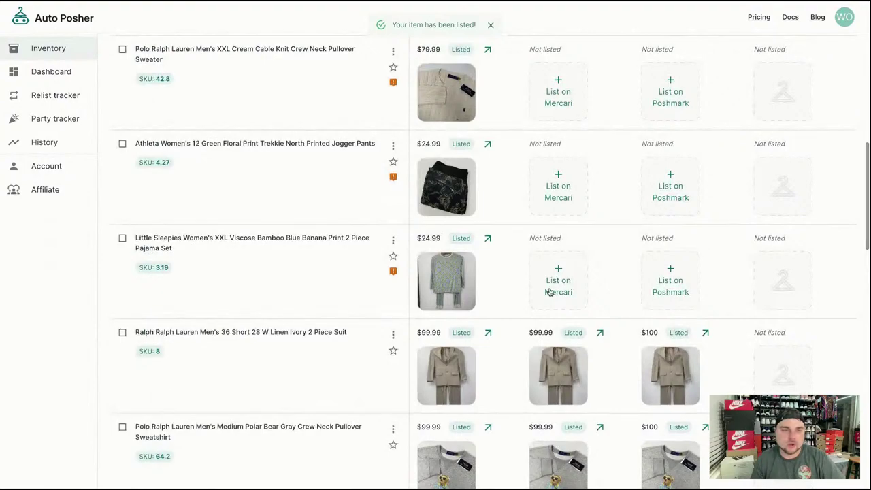
pyautogui.click(556, 291)
pyautogui.scroll(-5, 499, 342)
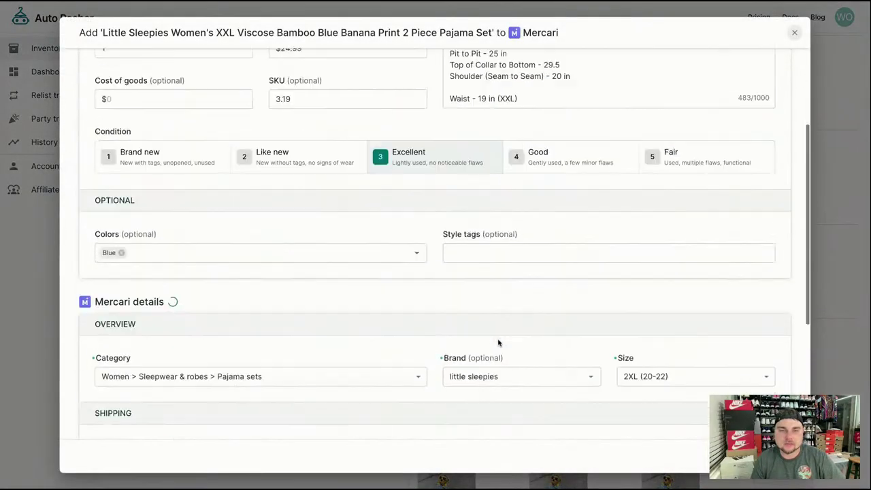
pyautogui.scroll(-2, 383, 331)
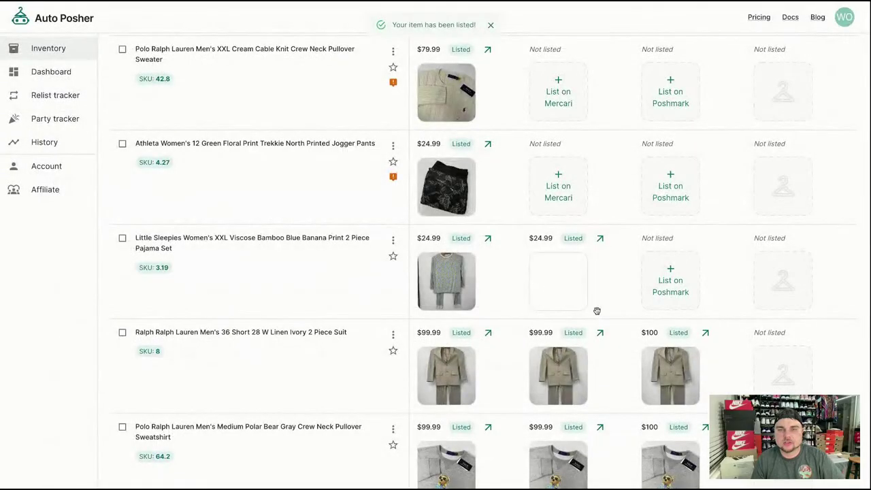
# List the Little Sleepies women's banana print 2 piece pajama set on Poshmark with its auto-populated details
pyautogui.click(657, 303)
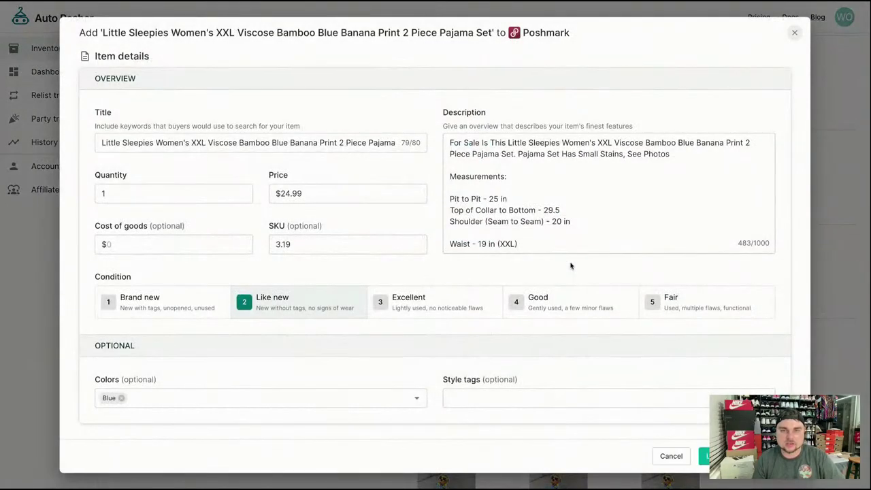
pyautogui.scroll(-3, 572, 360)
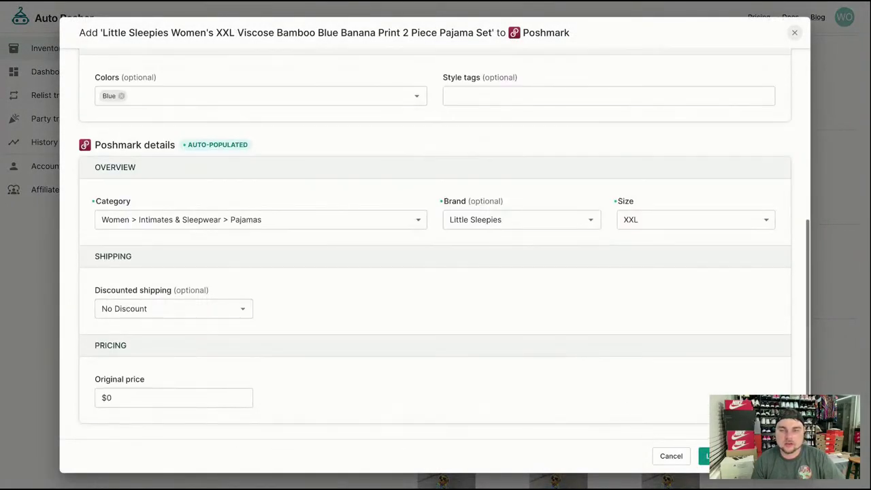
pyautogui.click(704, 453)
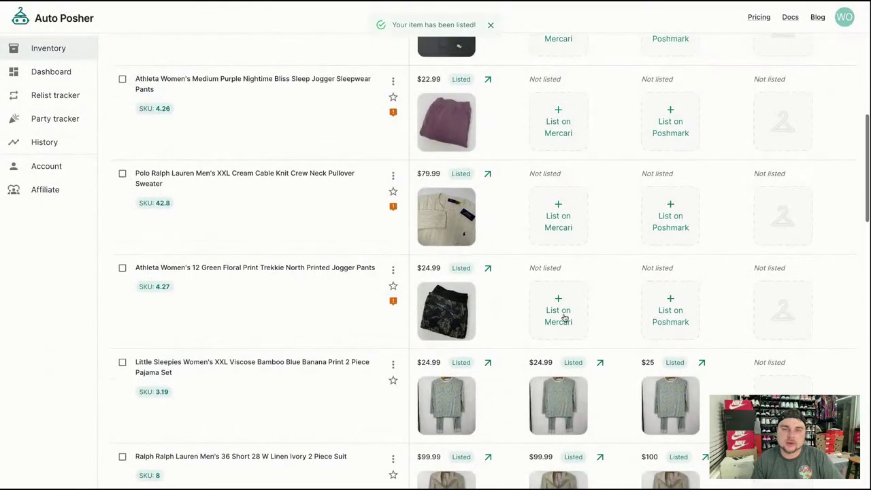
# List the Athleta women's 12 green floral print Trekkie North jogger pants on Mercari with their prefilled details
pyautogui.click(559, 317)
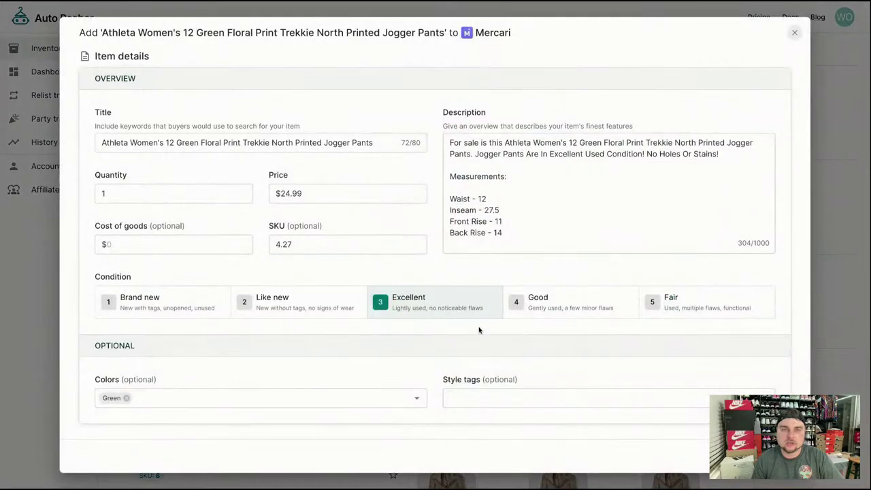
pyautogui.scroll(-3, 470, 317)
pyautogui.scroll(-3, 478, 327)
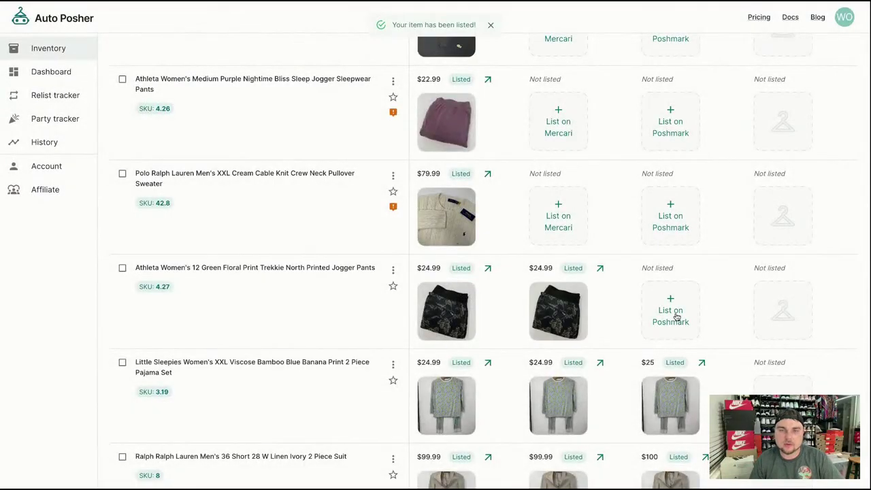
# List the Athleta women's green floral print Trekkie North jogger pants on Poshmark with their auto-populated details
pyautogui.click(677, 317)
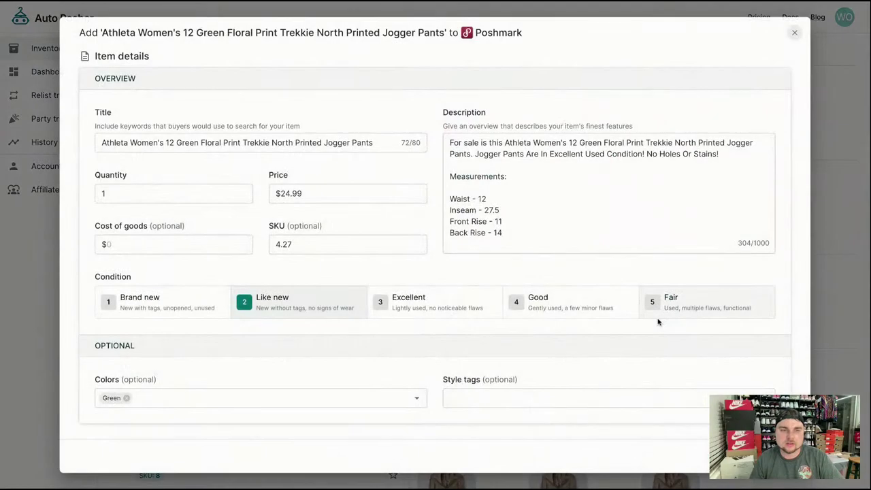
pyautogui.scroll(-5, 608, 317)
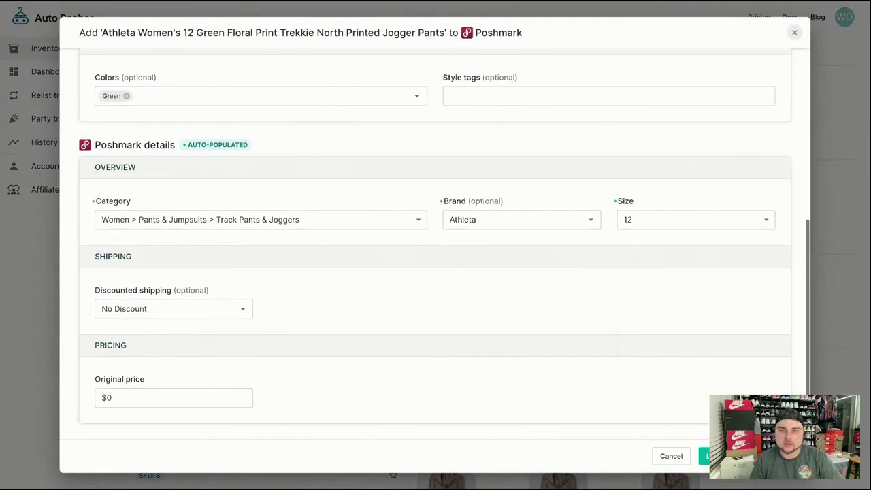
pyautogui.click(706, 456)
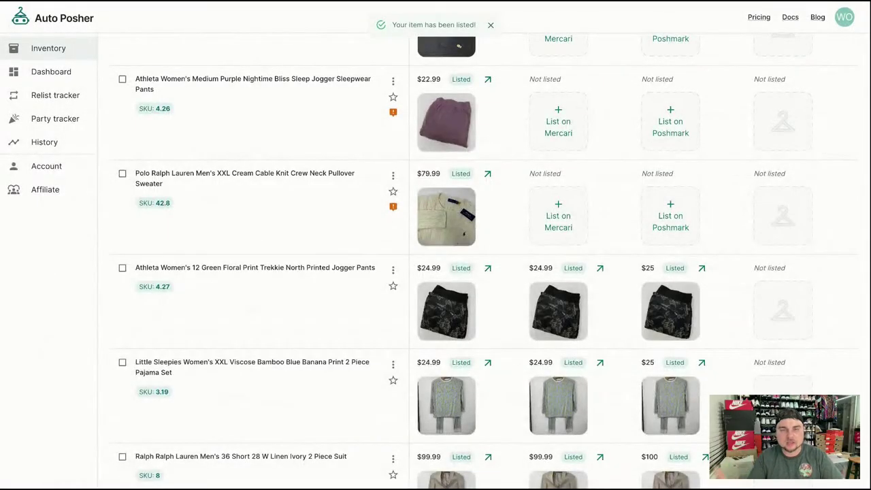
# List the Polo Ralph Lauren men's XXL cream cable knit sweater on Mercari with its prefilled details
pyautogui.click(565, 217)
pyautogui.scroll(-4, 533, 324)
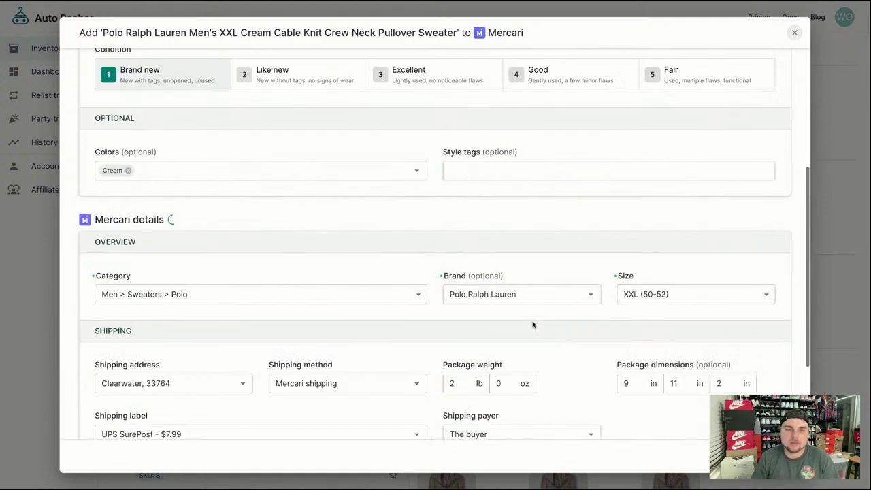
pyautogui.scroll(-2, 546, 325)
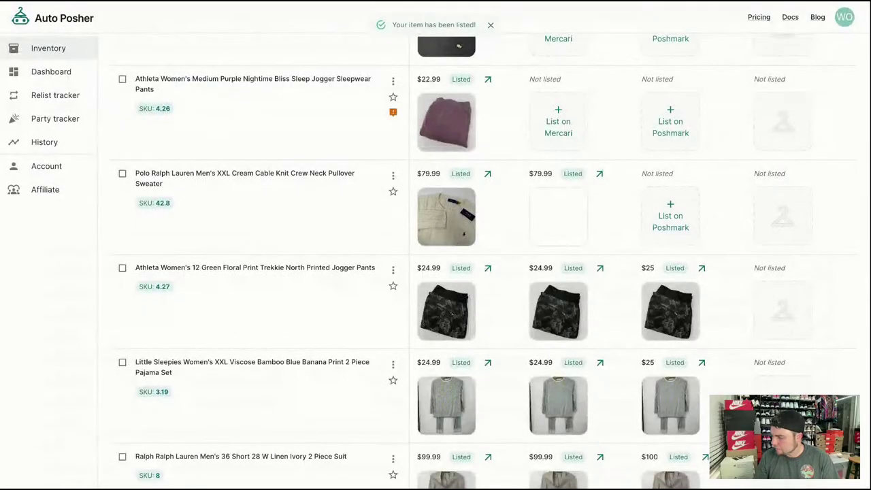
# List the Polo Ralph Lauren men's cream cable knit sweater on Poshmark with its auto-populated details
pyautogui.click(649, 237)
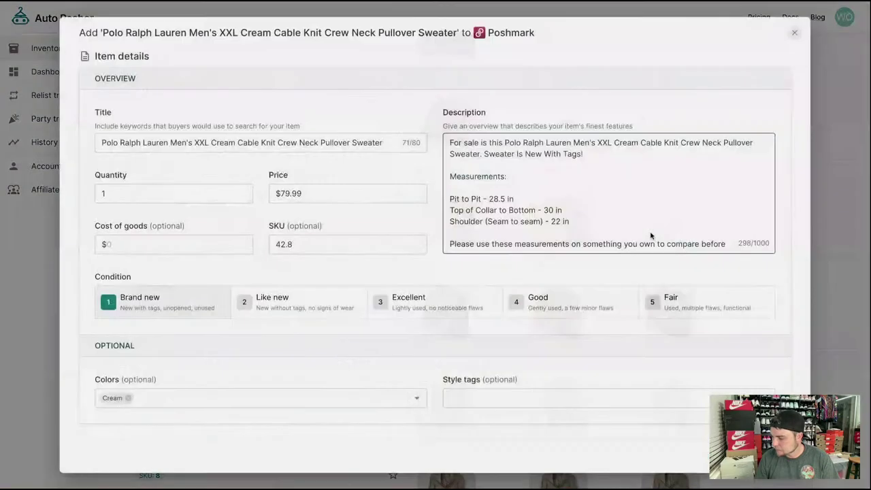
pyautogui.scroll(-5, 550, 389)
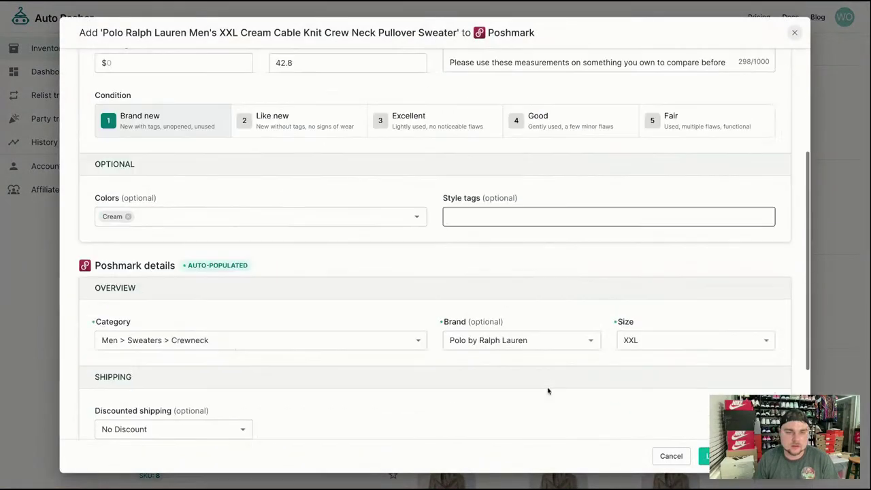
pyautogui.scroll(-1, 626, 399)
pyautogui.click(705, 455)
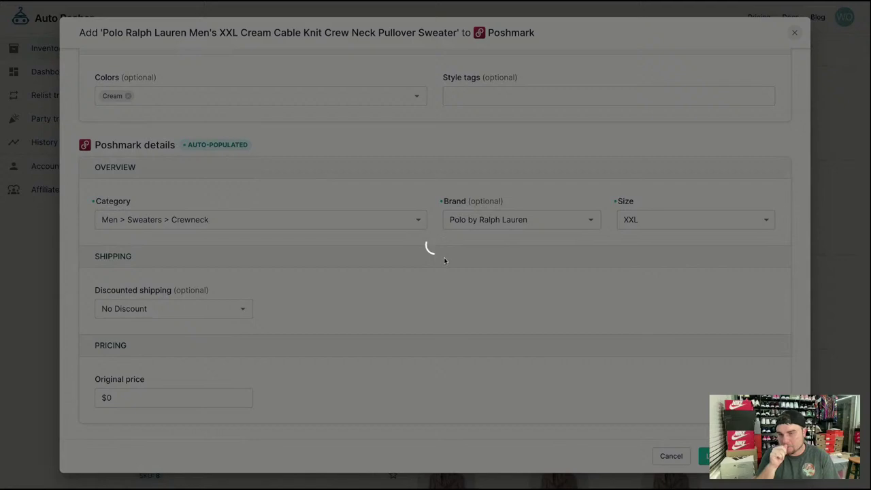
# Review the prefilled details of the Athleta women's medium purple Nightime Bliss sleep jogger pants and list them on Mercari
pyautogui.scroll(3, 469, 294)
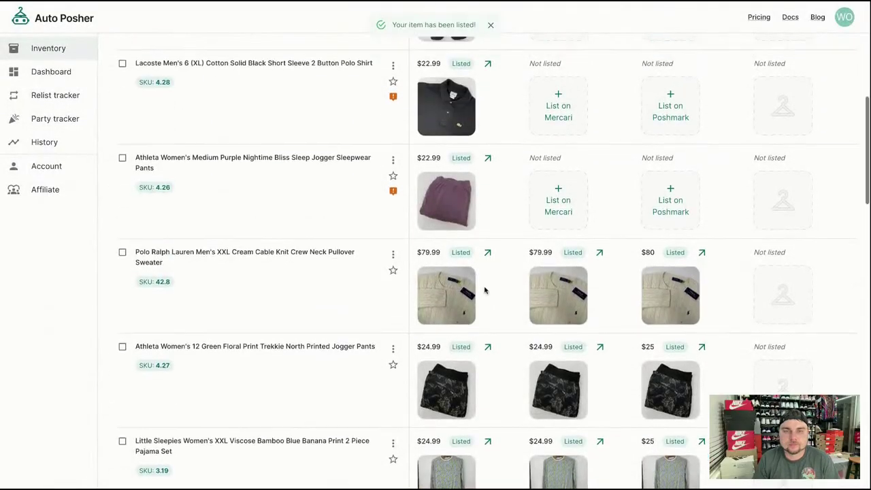
pyautogui.click(548, 293)
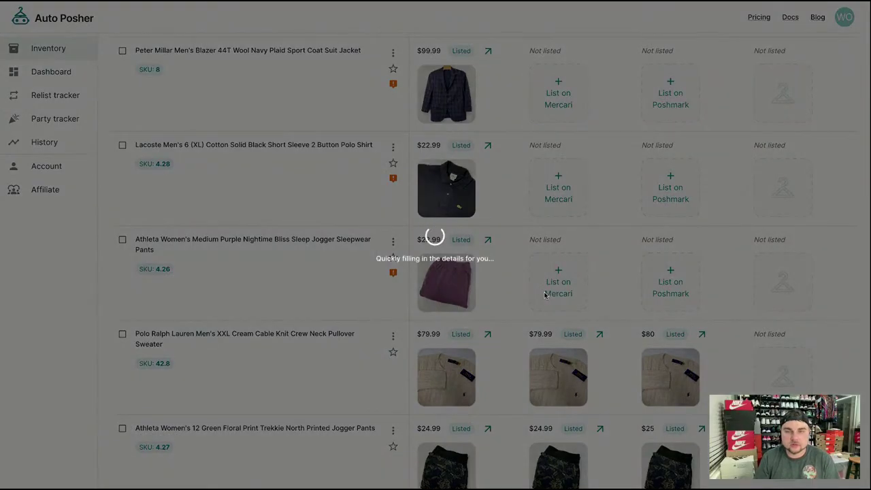
pyautogui.scroll(-5, 526, 326)
pyautogui.scroll(-3, 527, 326)
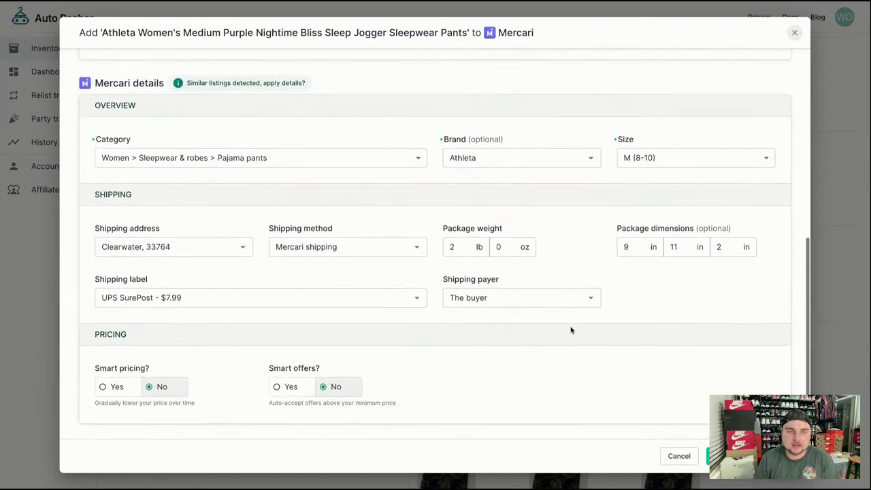
pyautogui.scroll(10, 549, 320)
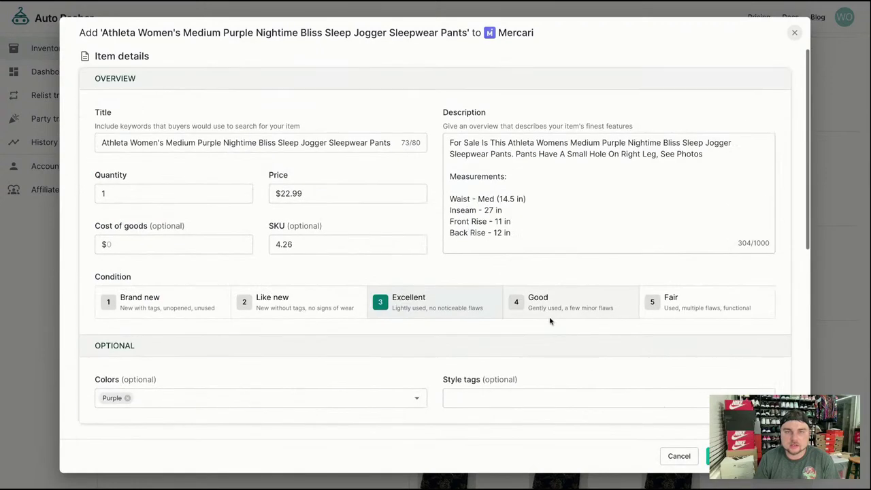
pyautogui.scroll(-2, 449, 284)
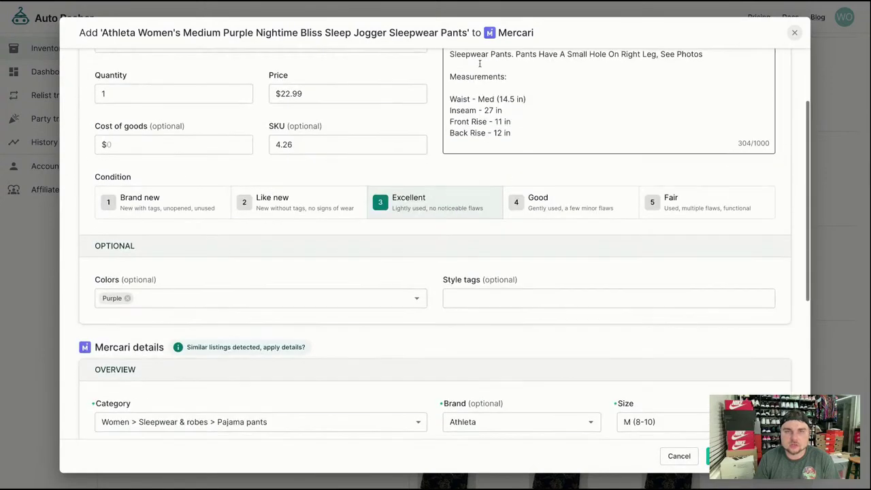
pyautogui.scroll(-4, 529, 282)
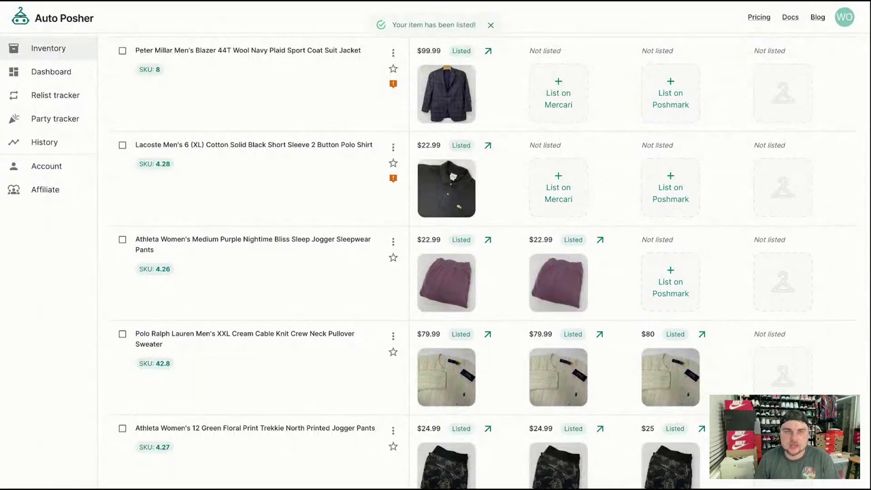
# List the Athleta women's purple Nightime Bliss sleep jogger pants on Poshmark with their auto-populated details
pyautogui.click(653, 280)
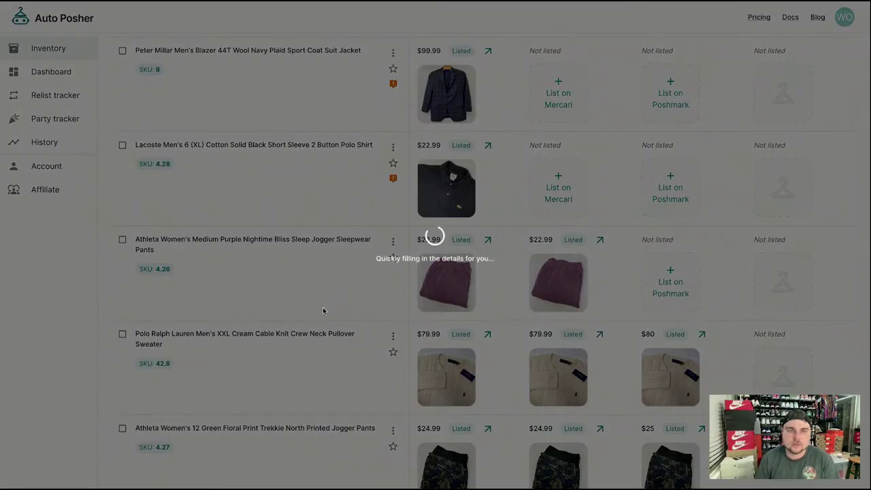
pyautogui.scroll(-4, 512, 393)
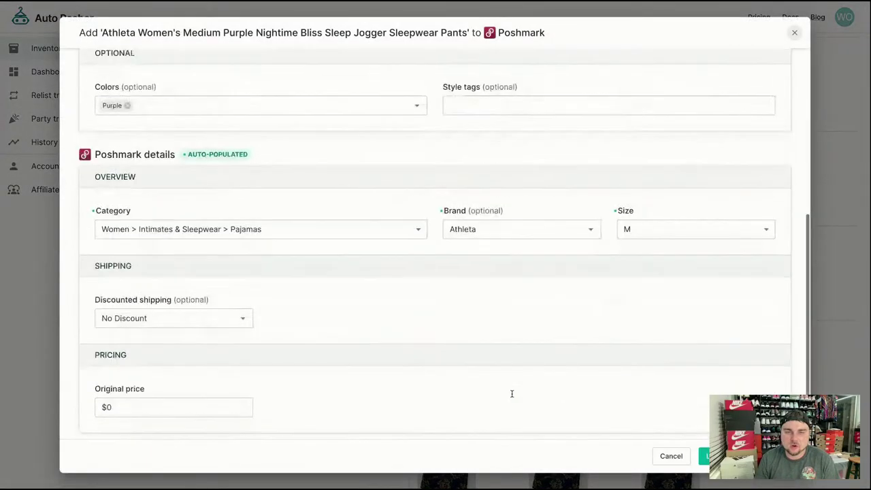
pyautogui.scroll(-1, 556, 394)
pyautogui.click(705, 456)
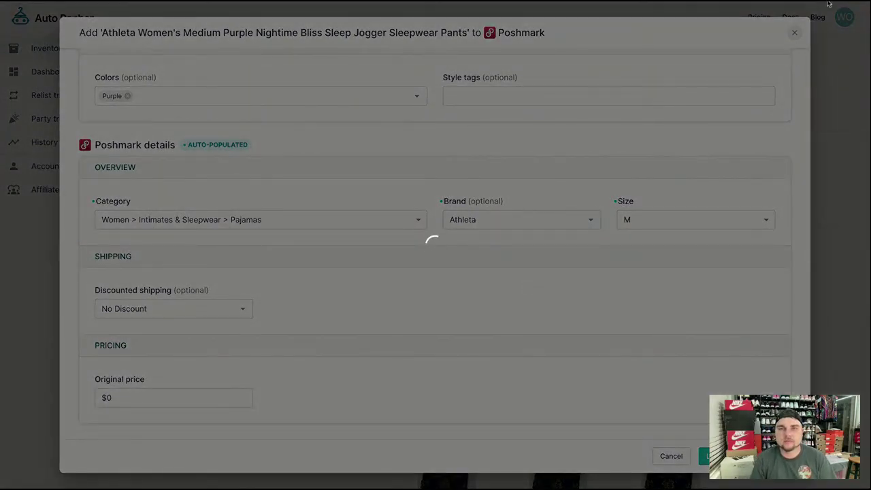
# Open the Mercari listing form for the Lacoste men's black short sleeve polo shirt and review its prefilled details
pyautogui.scroll(2, 486, 270)
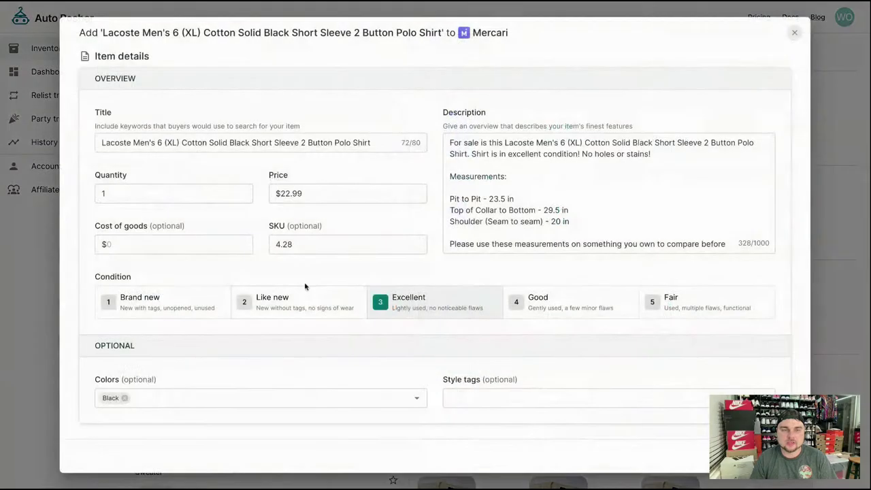
pyautogui.scroll(-5, 534, 289)
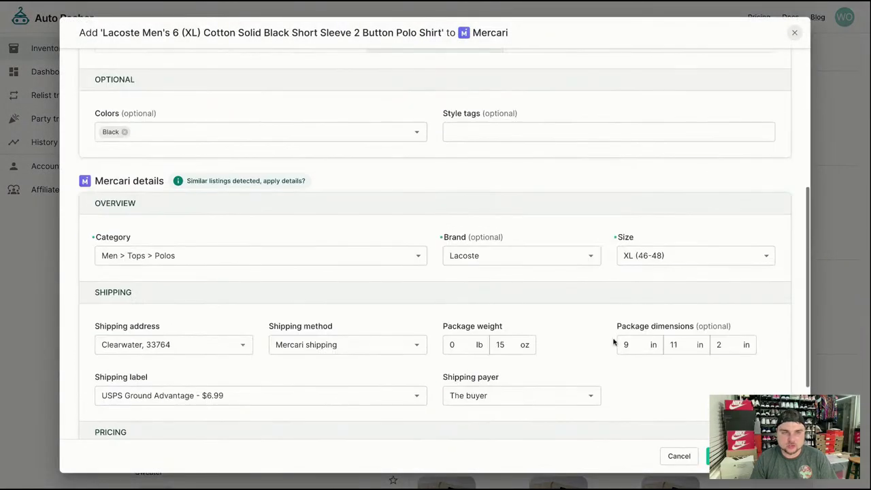
# List the Lacoste black short sleeve polo shirt on Mercari and Poshmark using the prefilled details
pyautogui.click(742, 456)
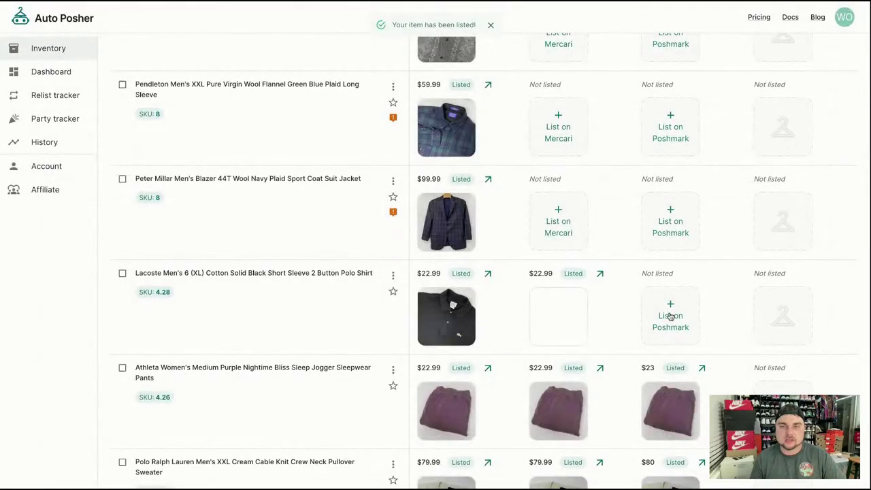
pyautogui.click(669, 316)
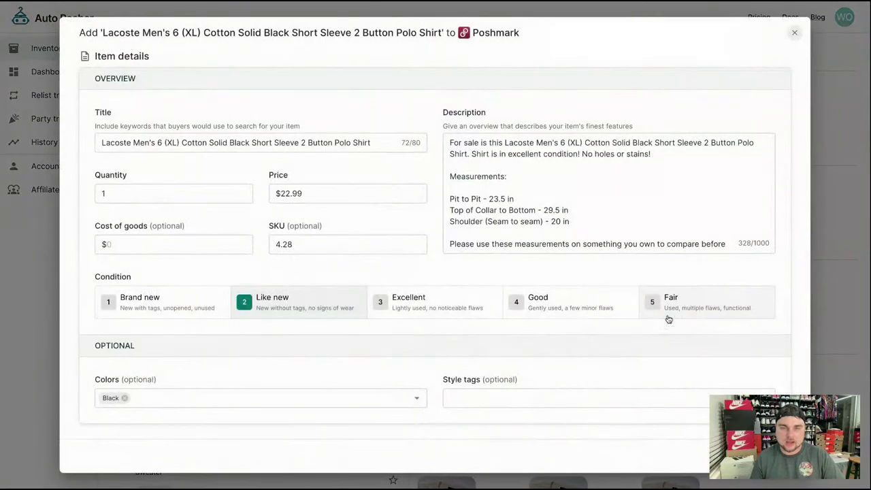
pyautogui.scroll(-5, 666, 317)
pyautogui.scroll(-1, 592, 351)
pyautogui.click(704, 456)
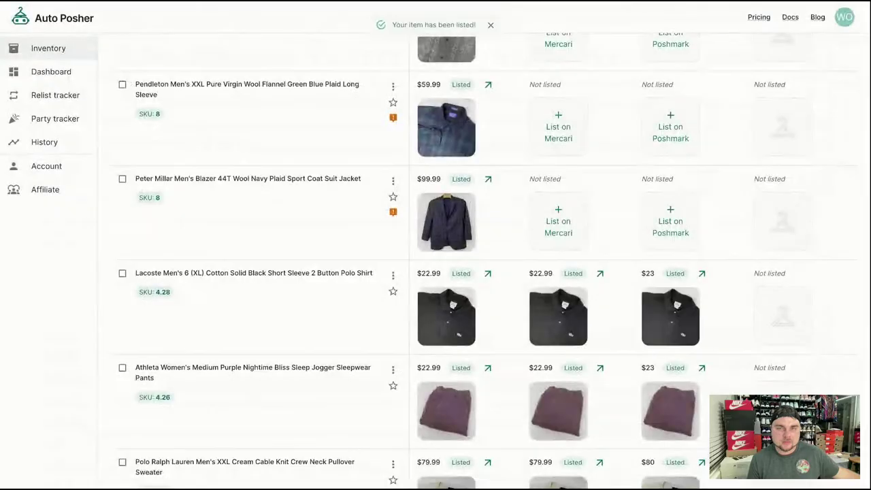
# Cross-list the Peter Millar navy plaid blazer to Mercari and Poshmark, keeping the prefilled details
pyautogui.scroll(2, 613, 368)
pyautogui.click(562, 340)
pyautogui.scroll(-5, 564, 369)
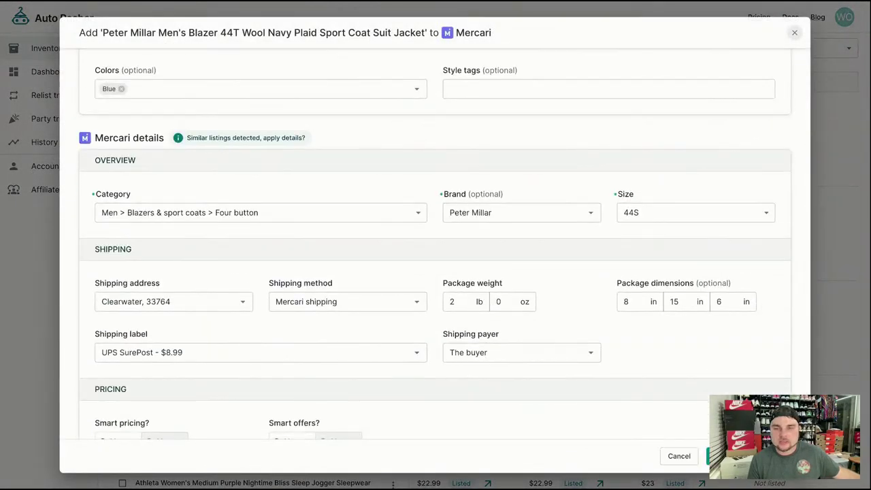
pyautogui.click(725, 456)
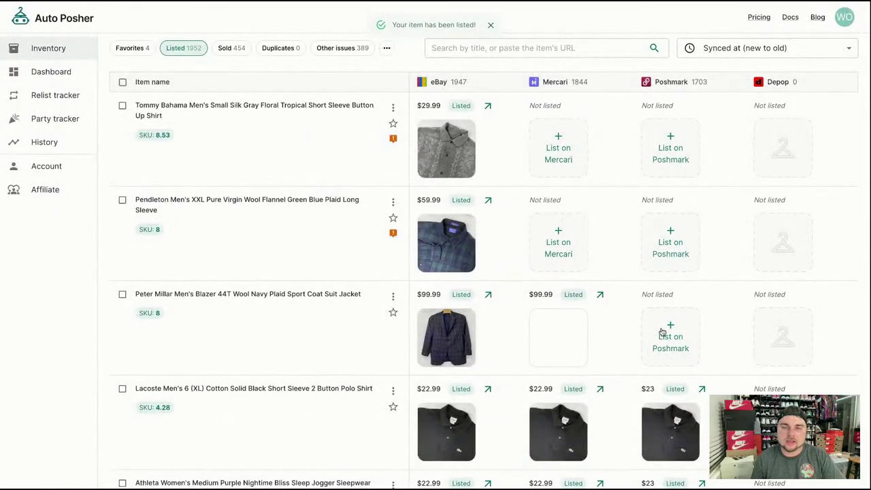
pyautogui.click(668, 342)
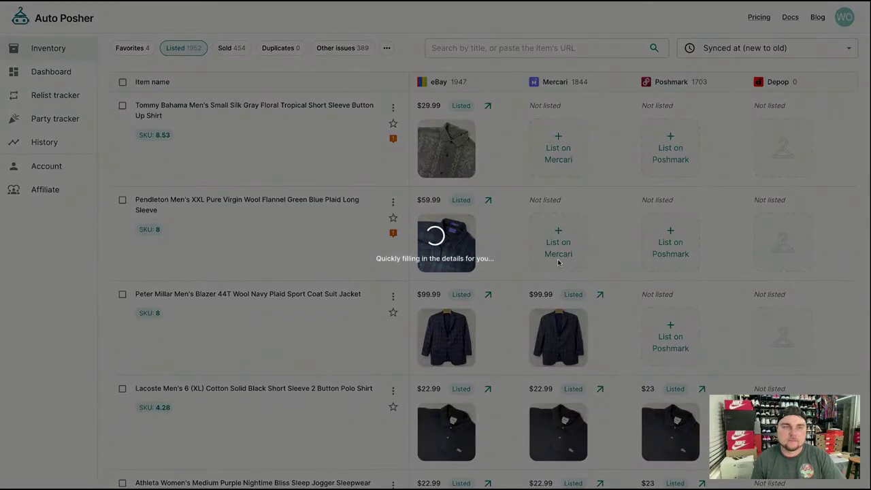
pyautogui.scroll(-5, 560, 305)
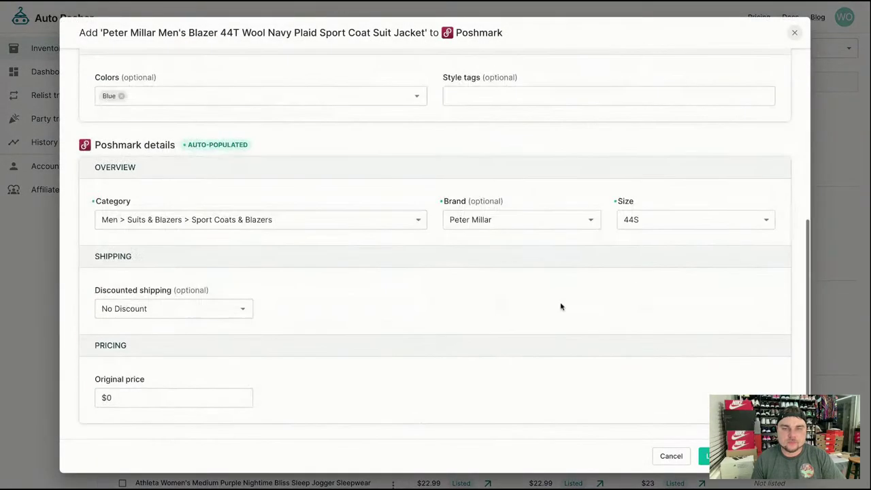
pyautogui.click(704, 456)
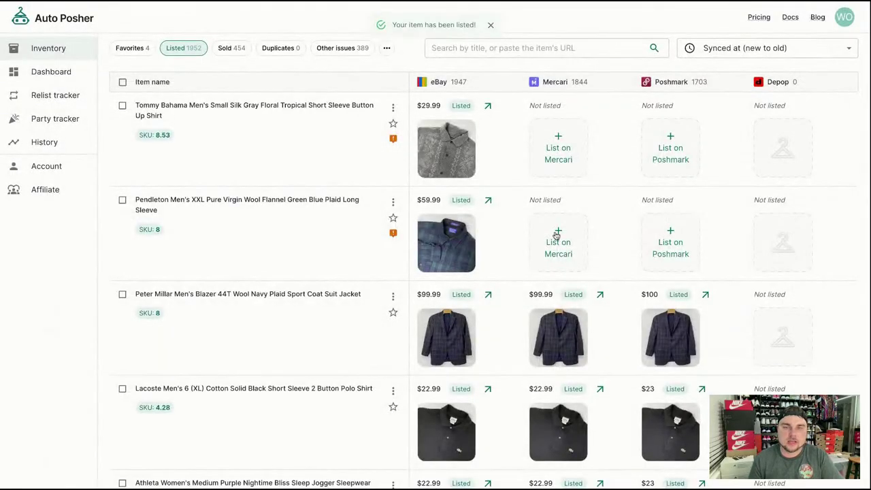
# Cross-list the Pendleton green blue plaid wool flannel to Mercari and Poshmark, keeping the prefilled details
pyautogui.click(556, 235)
pyautogui.scroll(-4, 489, 388)
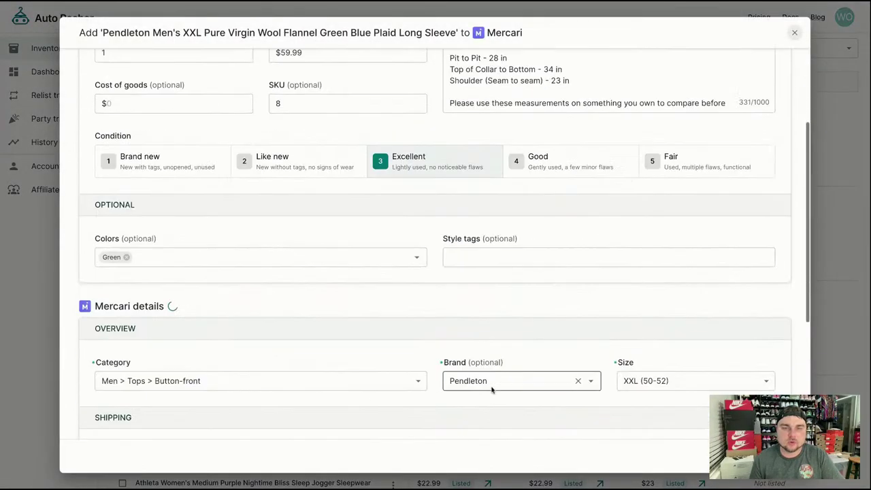
pyautogui.scroll(-3, 302, 237)
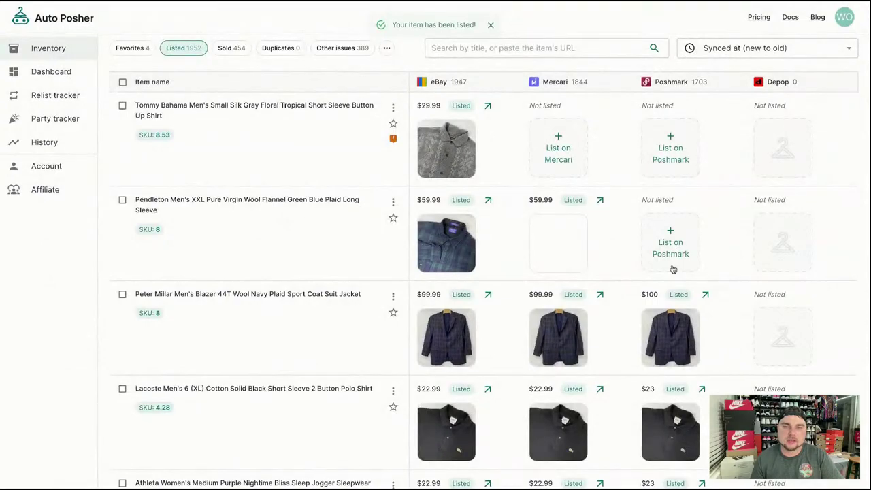
pyautogui.click(670, 245)
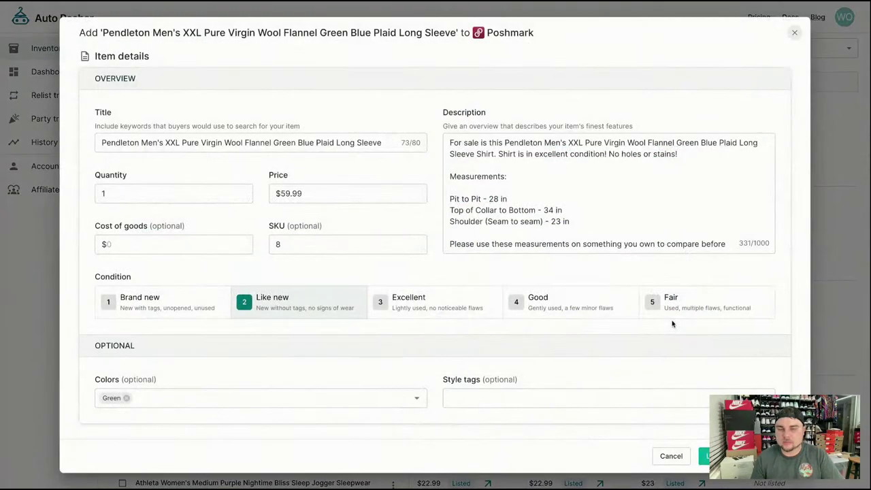
pyautogui.scroll(-5, 648, 366)
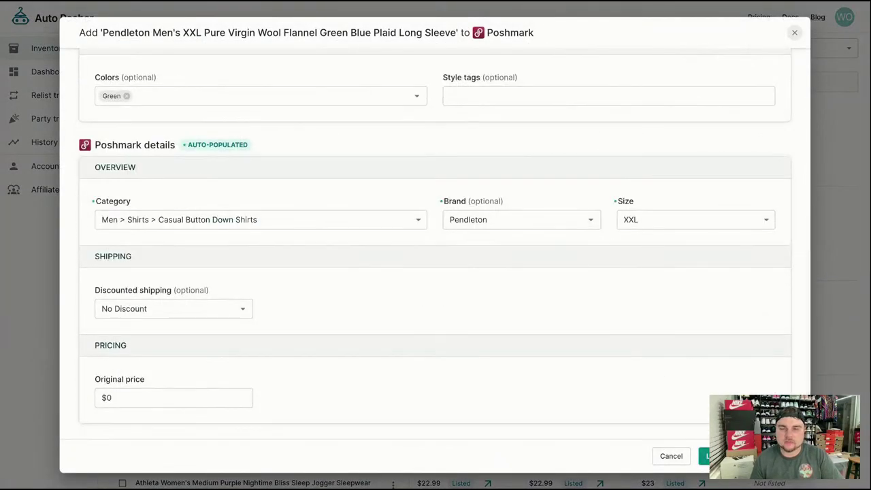
pyautogui.click(706, 456)
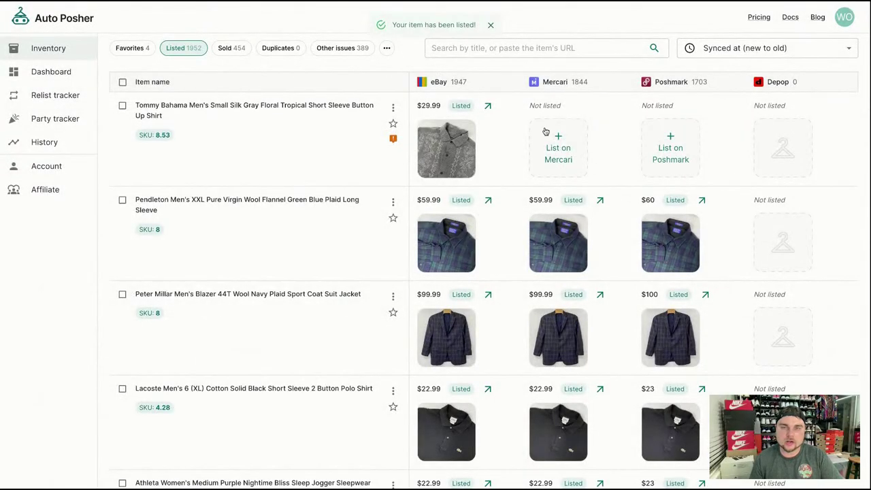
# Cross-list the Tommy Bahama gray floral silk shirt to Mercari and Poshmark, keeping the prefilled details
pyautogui.click(545, 132)
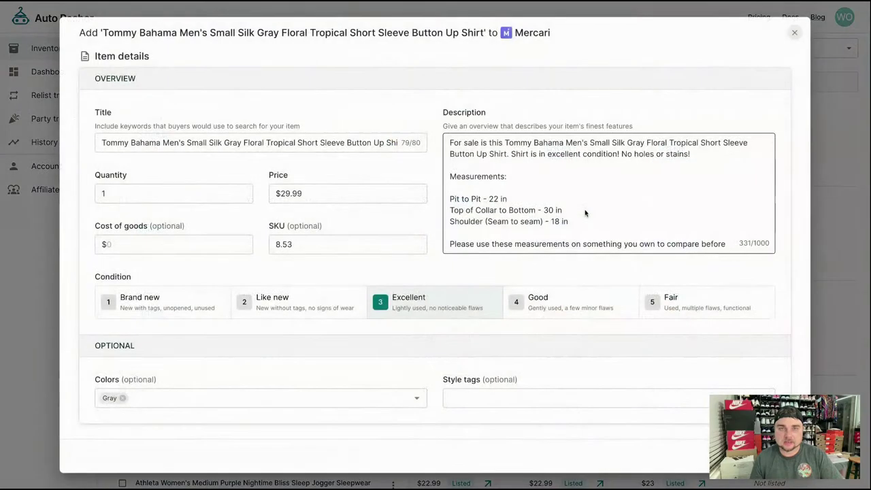
pyautogui.scroll(-5, 646, 347)
pyautogui.click(709, 456)
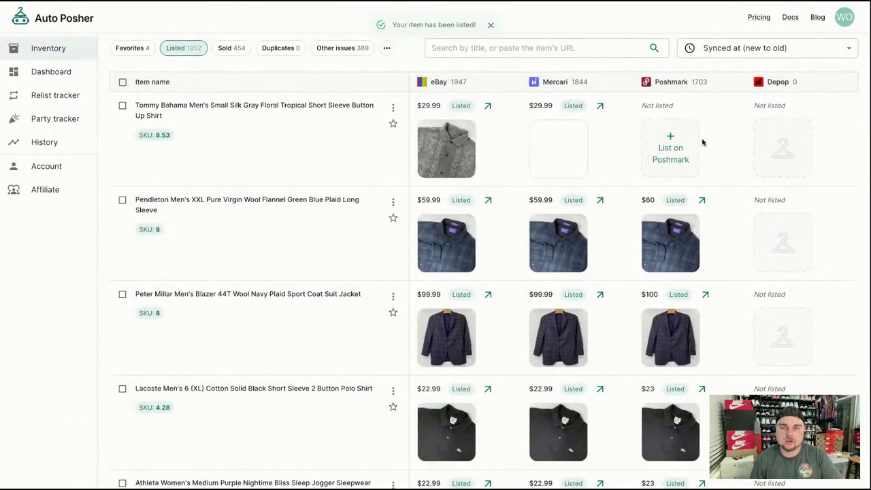
pyautogui.click(658, 147)
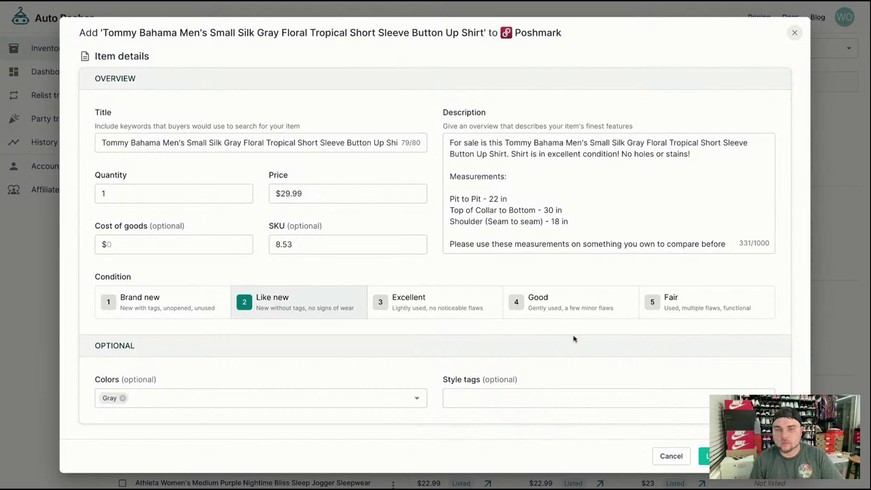
pyautogui.scroll(-5, 573, 338)
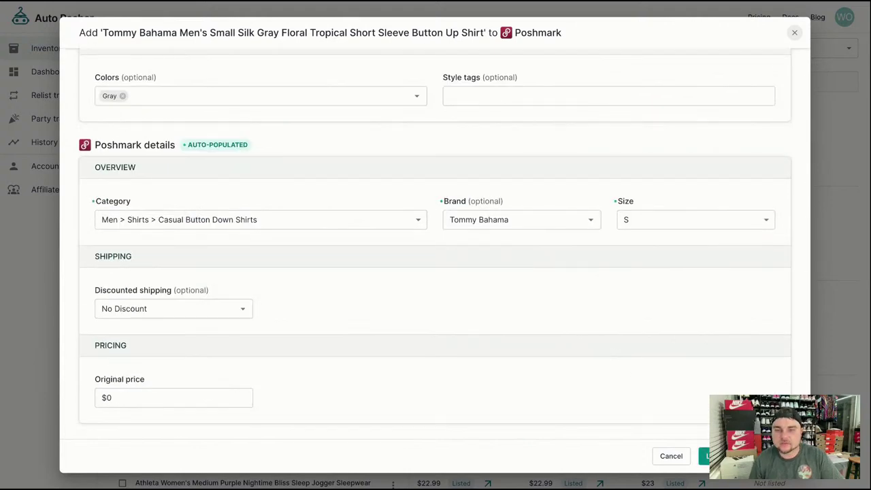
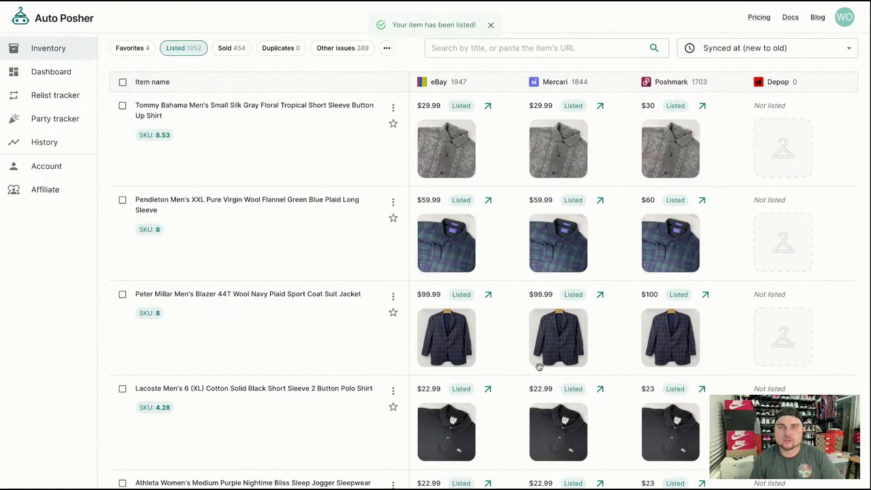
# Go back to inventory page 2 and list the Polo Sport Ralph Lauren black windbreaker jacket on Mercari with the prefilled details
pyautogui.scroll(-20, 538, 364)
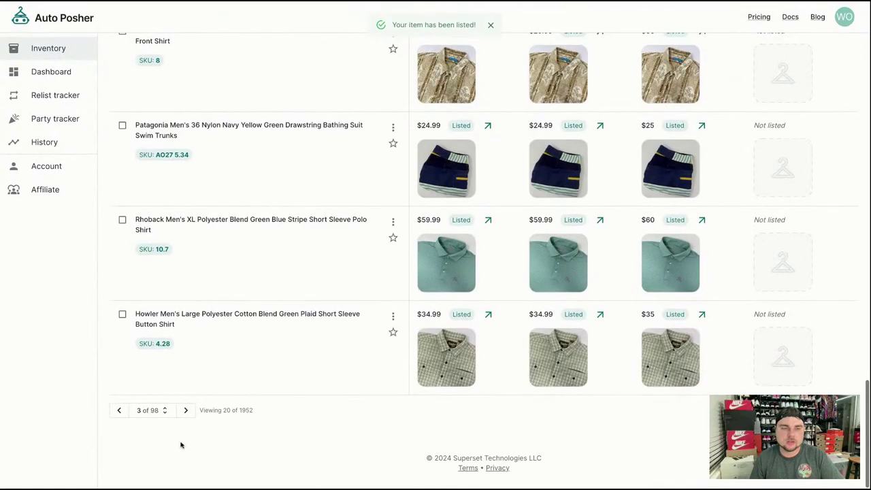
pyautogui.click(119, 410)
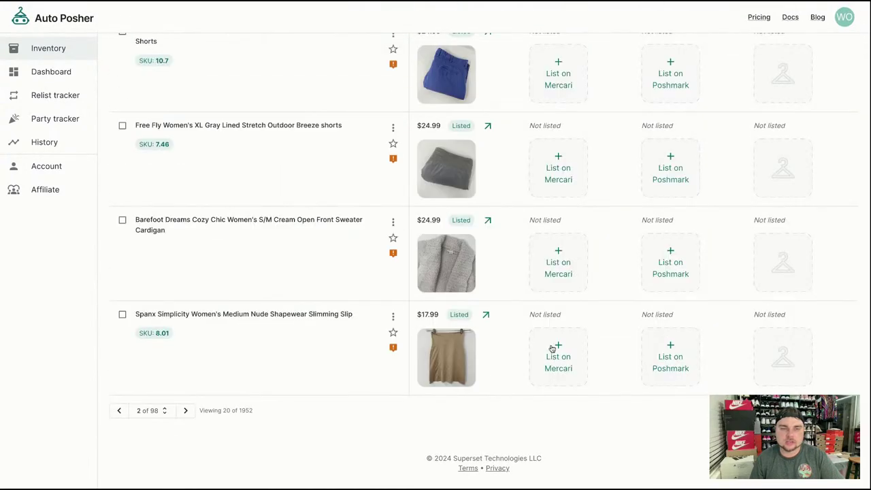
pyautogui.scroll(9, 477, 374)
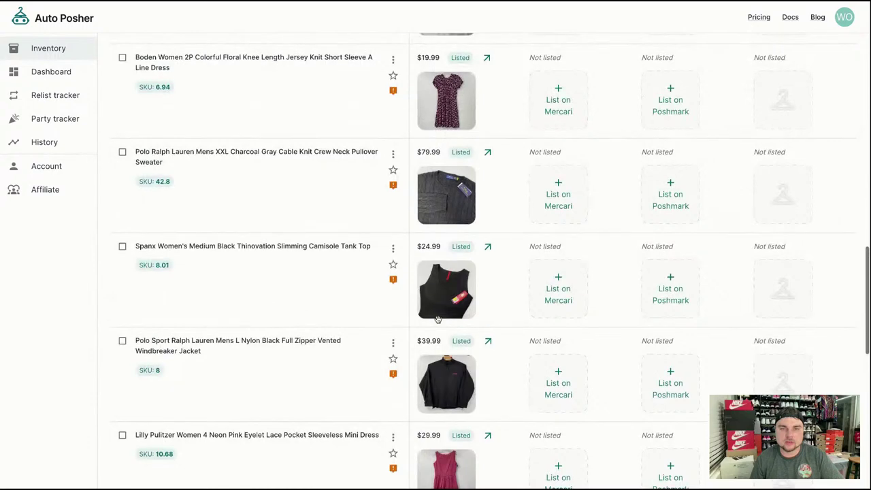
pyautogui.scroll(-1, 386, 367)
pyautogui.click(551, 316)
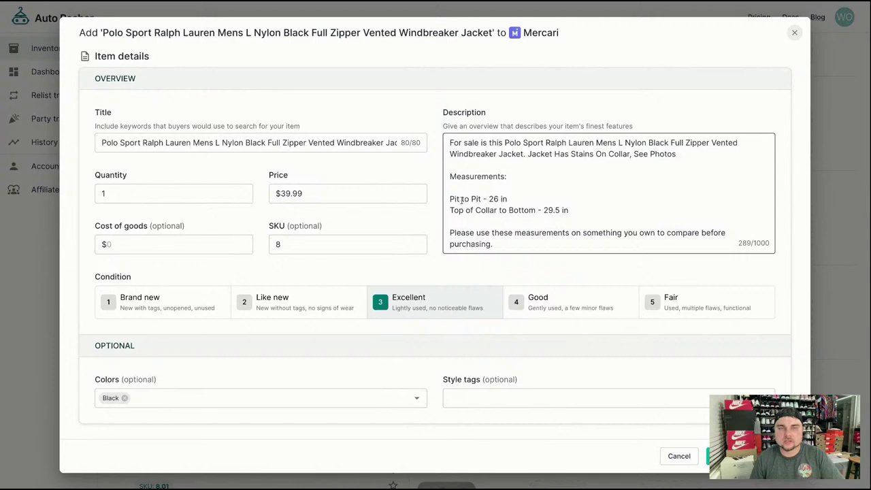
pyautogui.scroll(-5, 357, 226)
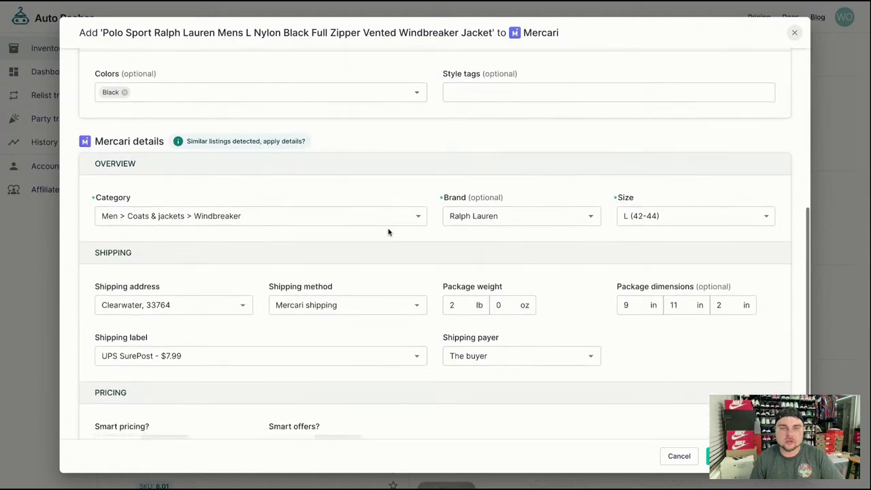
pyautogui.scroll(-1, 389, 231)
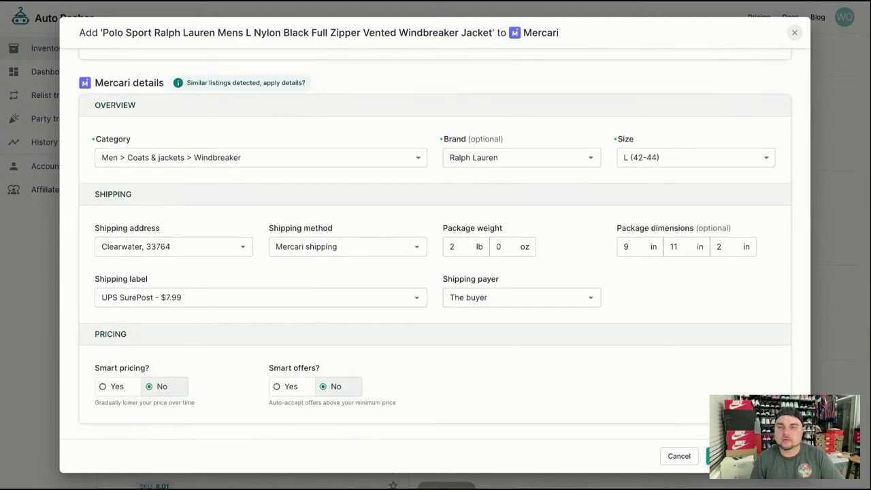
pyautogui.click(732, 456)
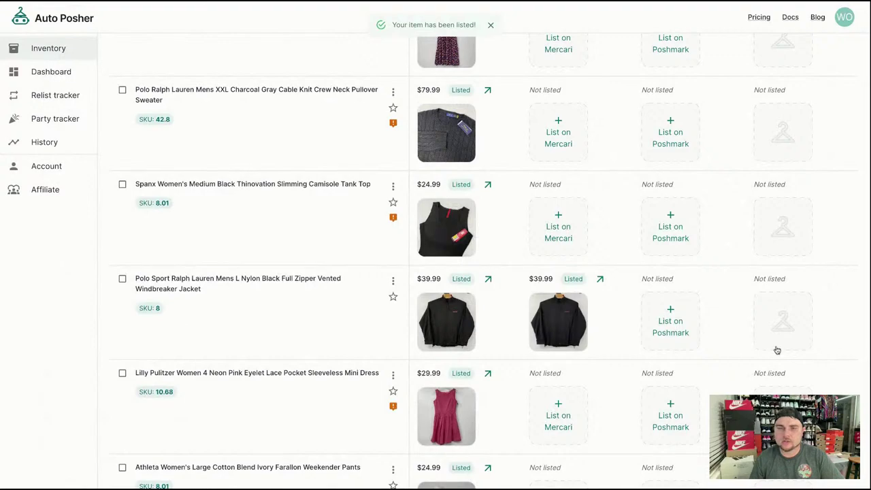
# List the Polo Sport windbreaker jacket on Poshmark with the brand changed to Ralph Lauren
pyautogui.click(667, 331)
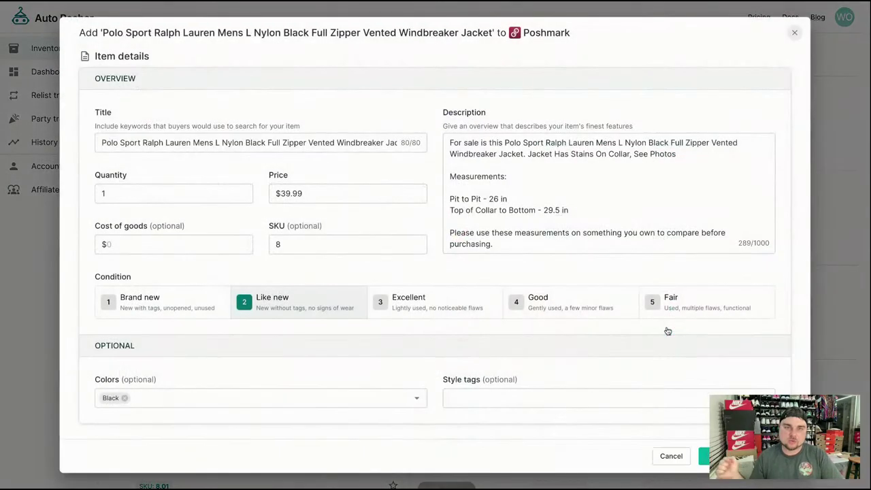
pyautogui.scroll(-5, 632, 369)
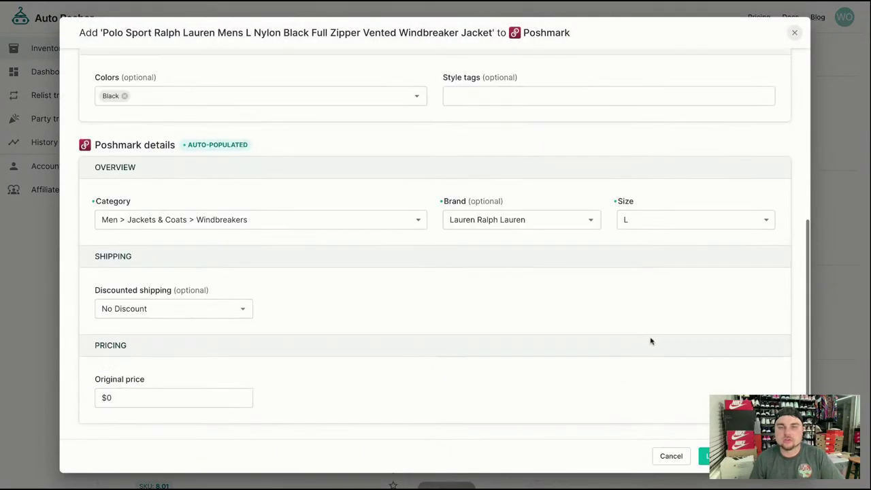
pyautogui.click(496, 219)
pyautogui.hotkey('ctrl', 'a')
pyautogui.write('ralph')
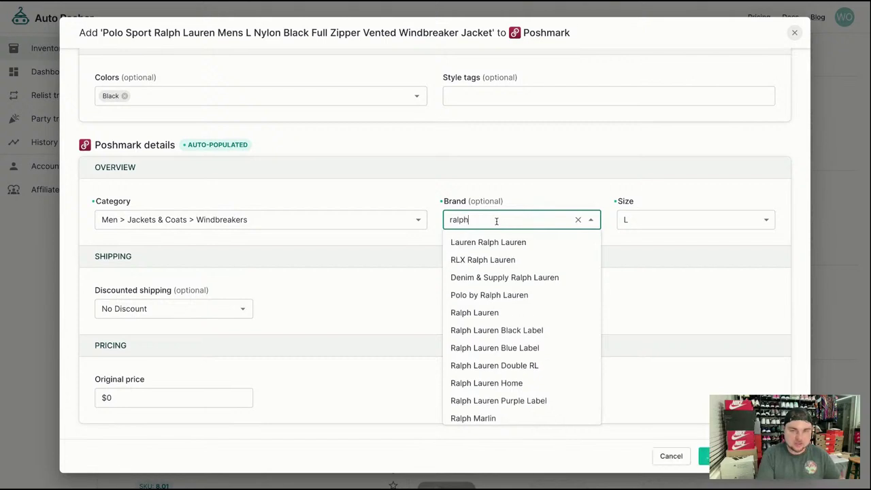
pyautogui.click(467, 315)
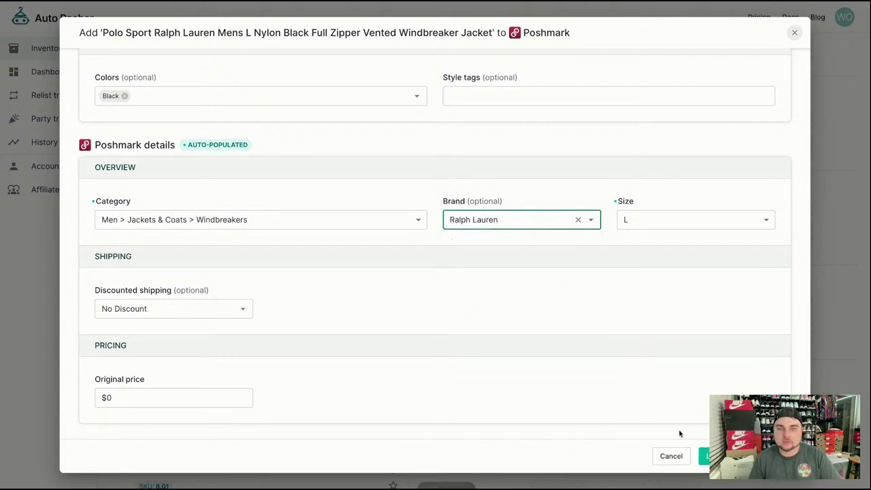
pyautogui.click(708, 455)
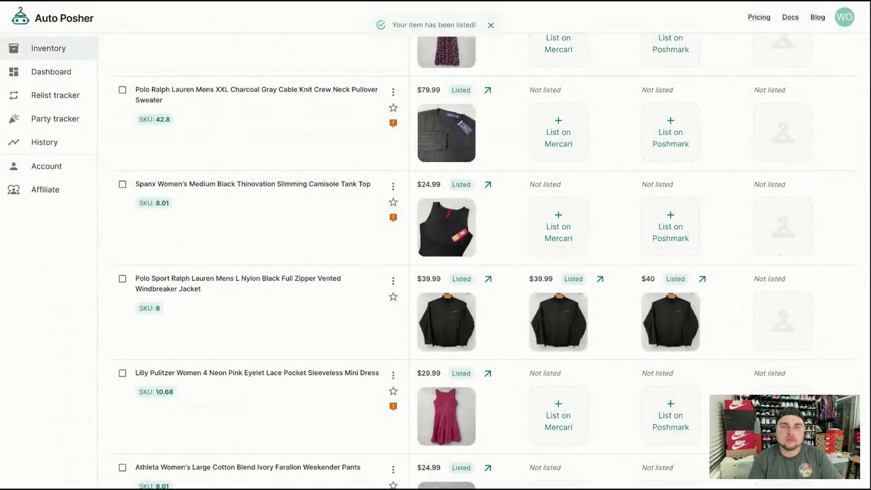
# Cross-list the Spanx Simplicity nude shapewear slimming slip to Mercari and Poshmark, keeping the prefilled details
pyautogui.scroll(-10, 706, 379)
pyautogui.click(653, 365)
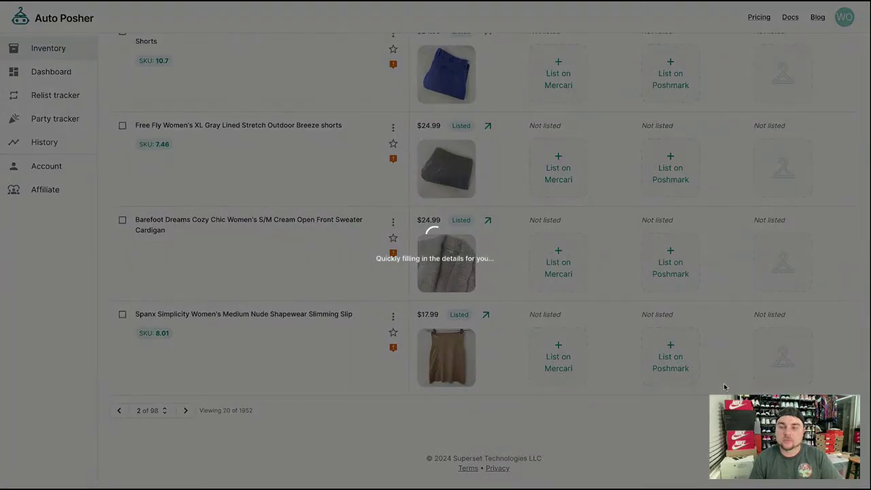
pyautogui.scroll(-5, 609, 376)
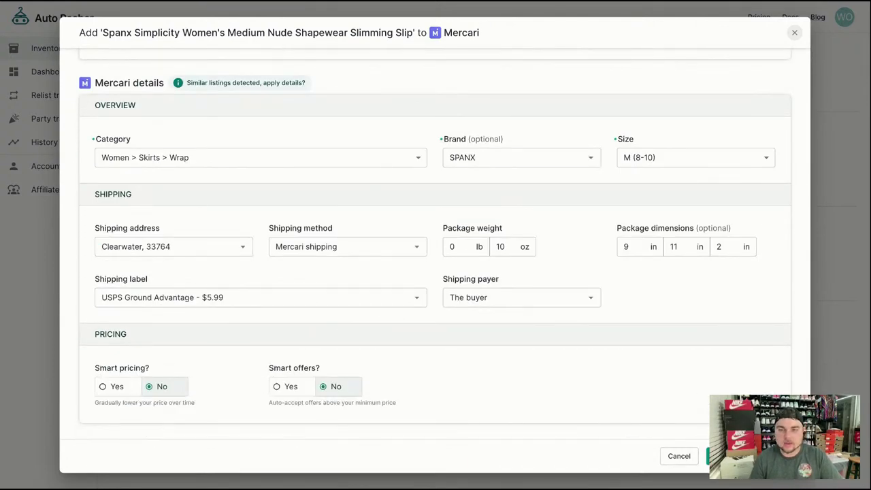
pyautogui.click(714, 456)
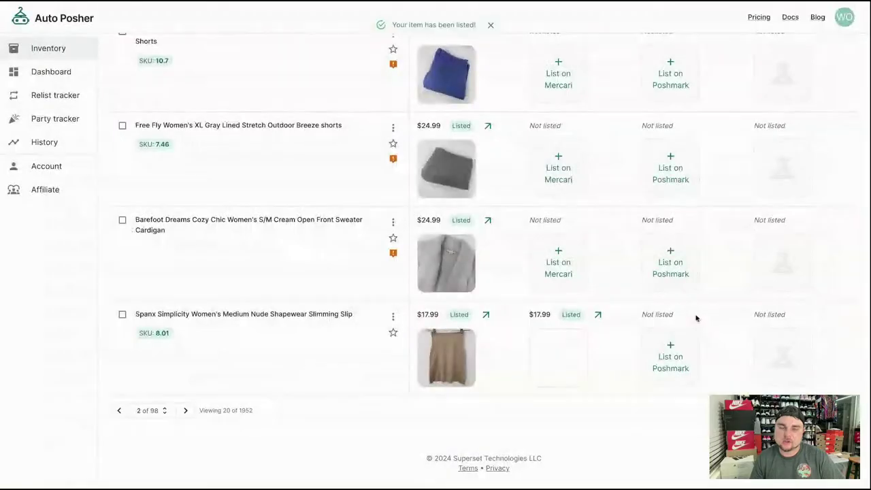
pyautogui.click(663, 364)
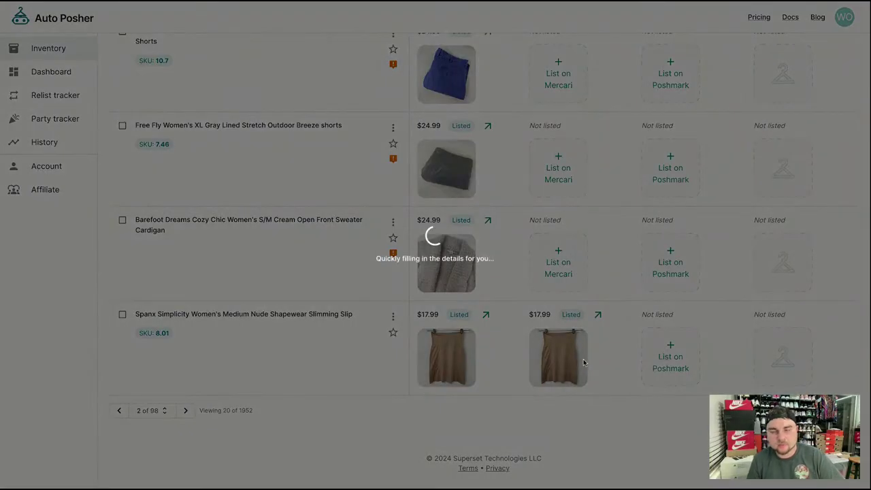
pyautogui.scroll(-5, 589, 361)
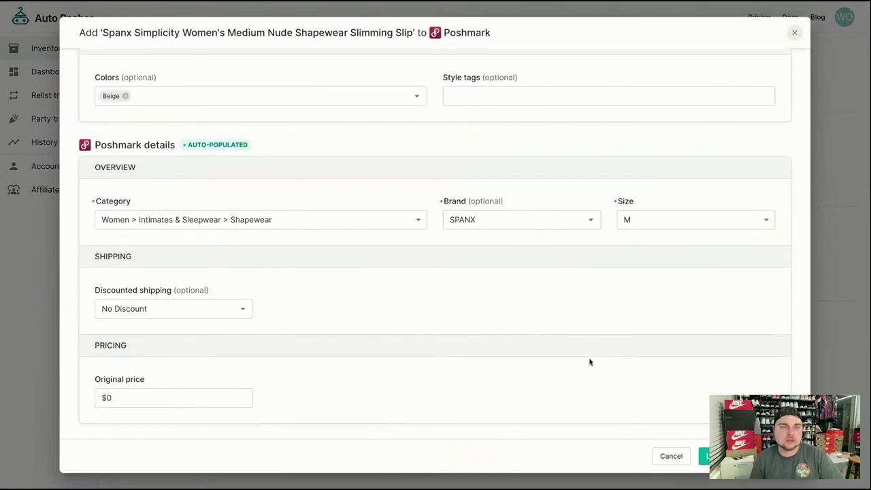
pyautogui.click(704, 456)
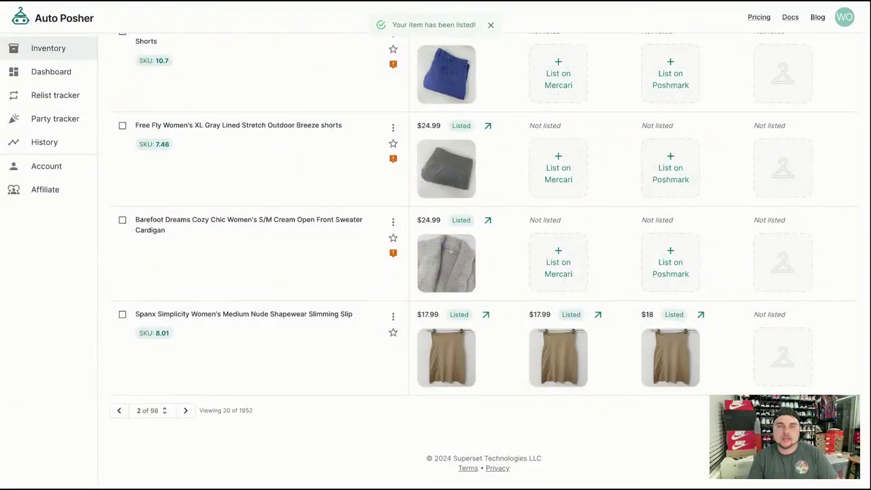
# Cross-list the Barefoot Dreams cream open front sweater cardigan to Mercari and Poshmark, keeping the prefilled details
pyautogui.click(531, 267)
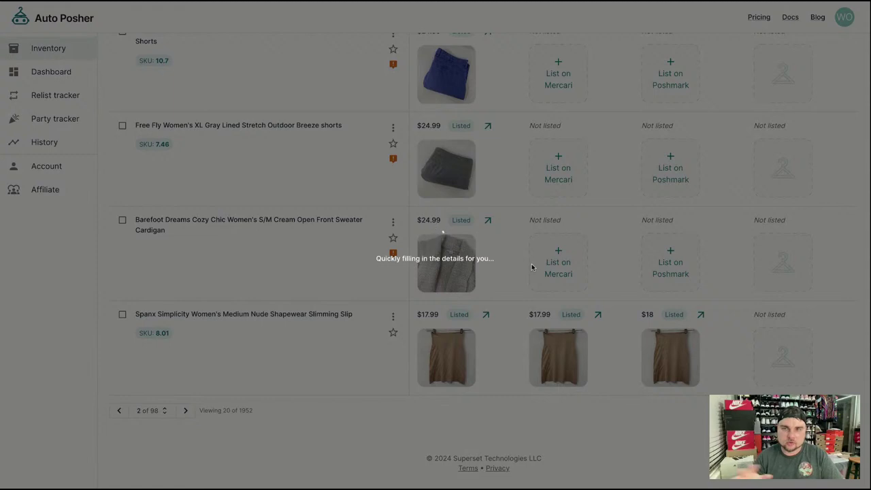
pyautogui.scroll(-10, 519, 365)
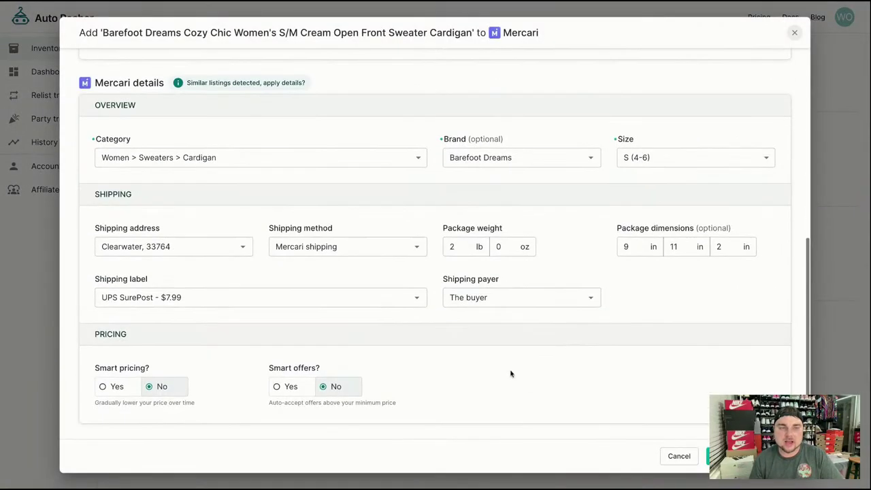
pyautogui.click(740, 455)
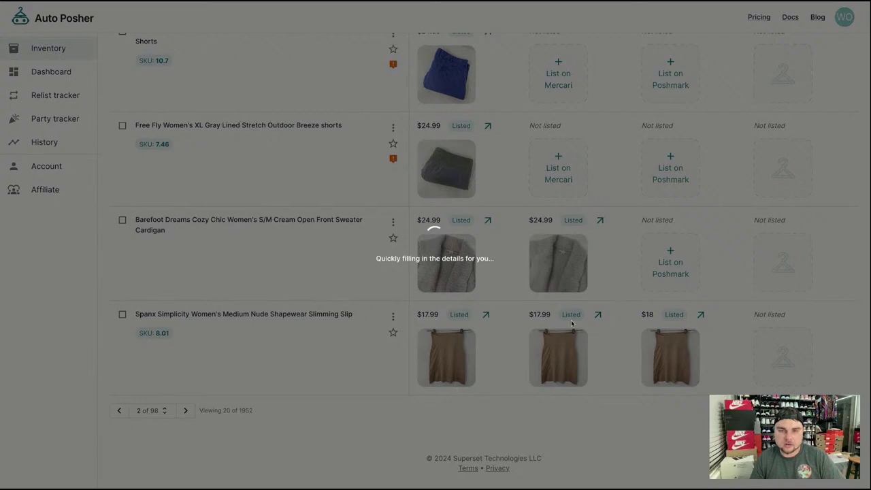
pyautogui.scroll(-5, 574, 342)
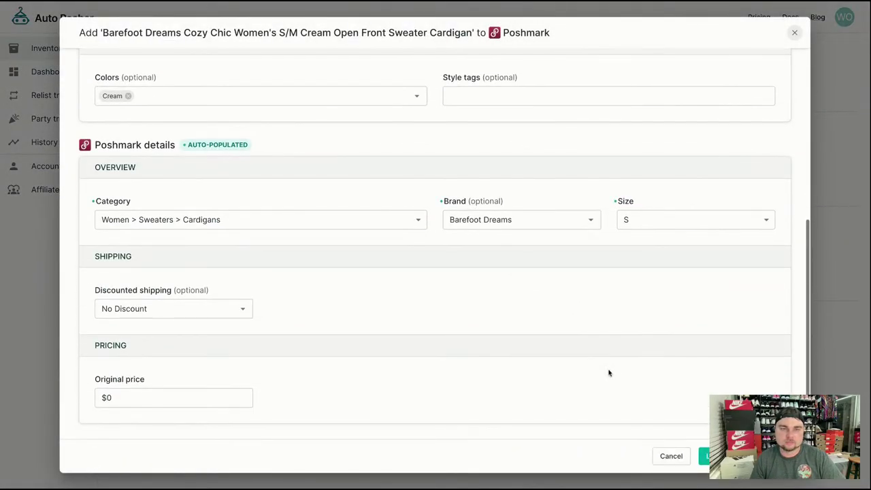
pyautogui.click(703, 455)
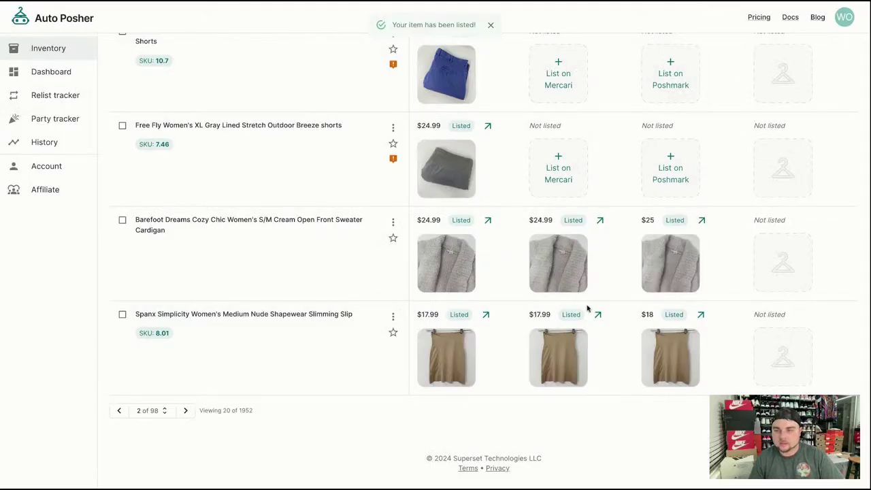
# Review the details of the Free Fly gray Outdoor Breeze shorts and list them on Mercari with the brand left blank
pyautogui.scroll(1, 587, 307)
pyautogui.click(554, 258)
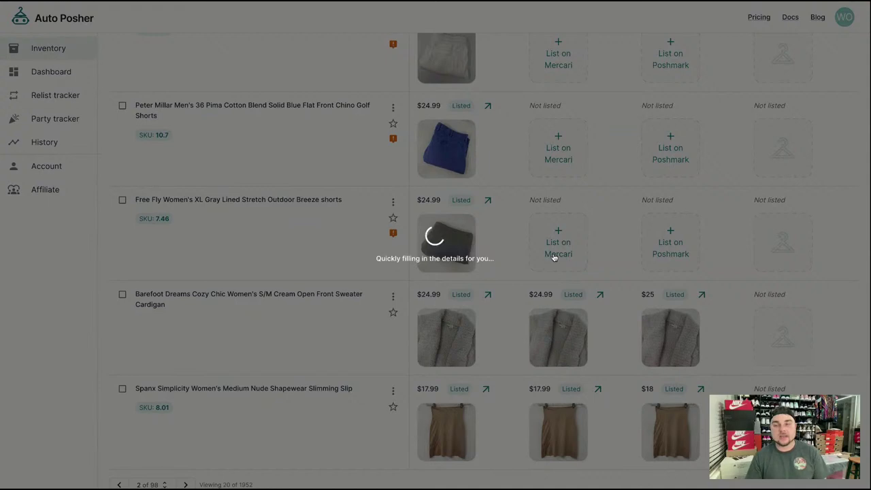
pyautogui.scroll(-5, 565, 303)
pyautogui.scroll(5, 566, 303)
pyautogui.scroll(-5, 544, 123)
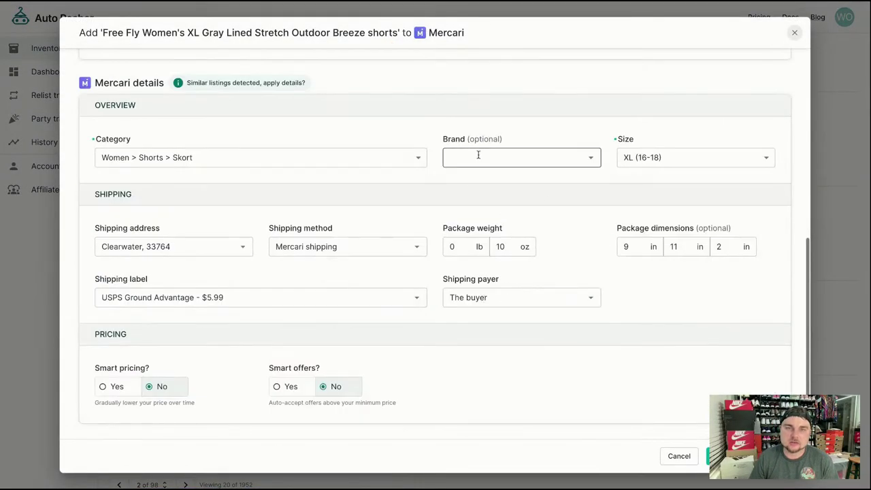
pyautogui.scroll(1, 334, 96)
pyautogui.scroll(5, 334, 96)
pyautogui.scroll(-6, 413, 297)
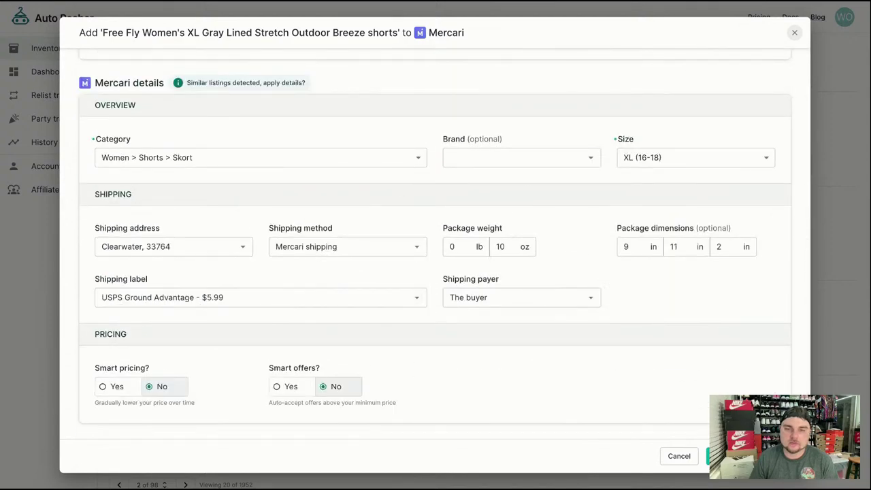
pyautogui.click(715, 455)
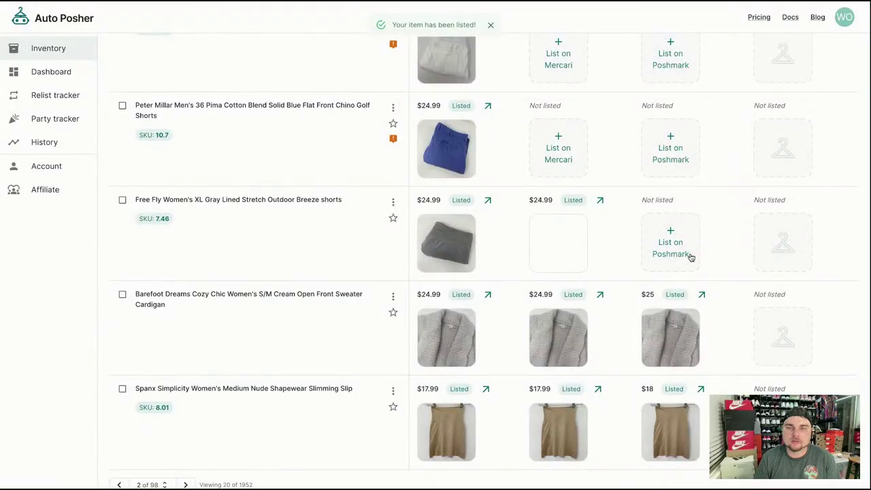
# List the Free Fly gray Outdoor Breeze shorts on Poshmark, keeping the prefilled brand Free Fly Apparel and size XL
pyautogui.click(688, 254)
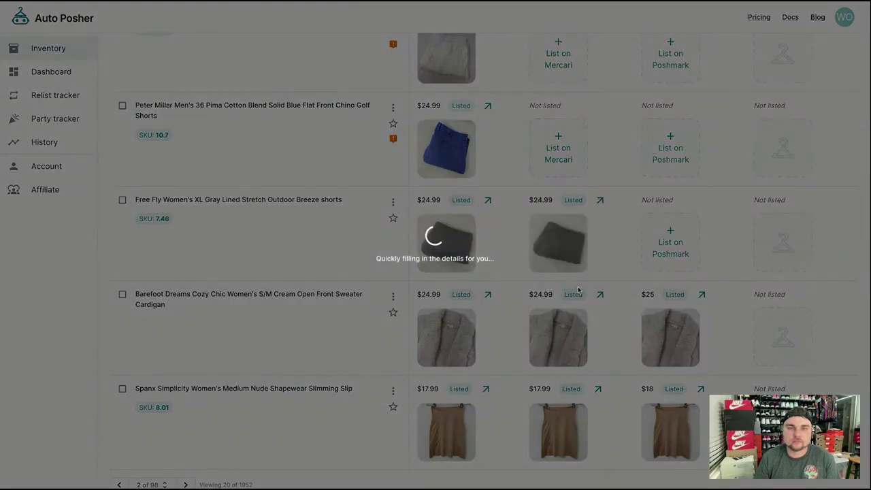
pyautogui.scroll(-4, 517, 320)
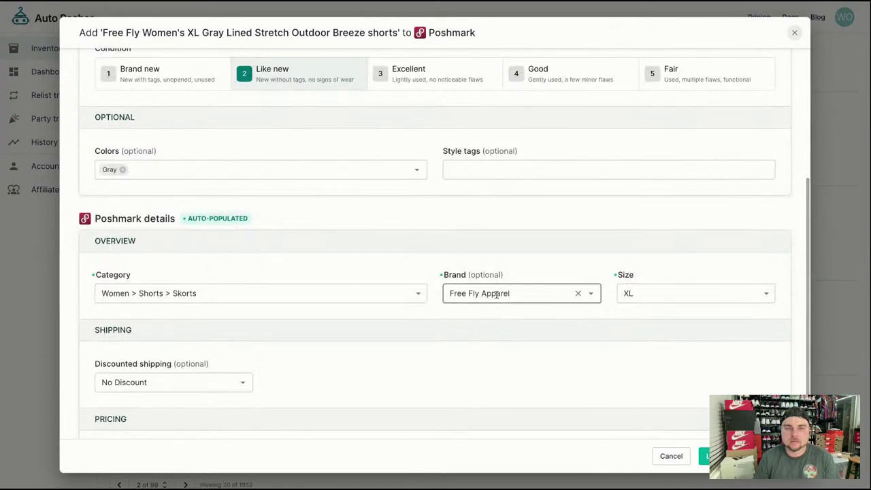
pyautogui.scroll(-1, 553, 356)
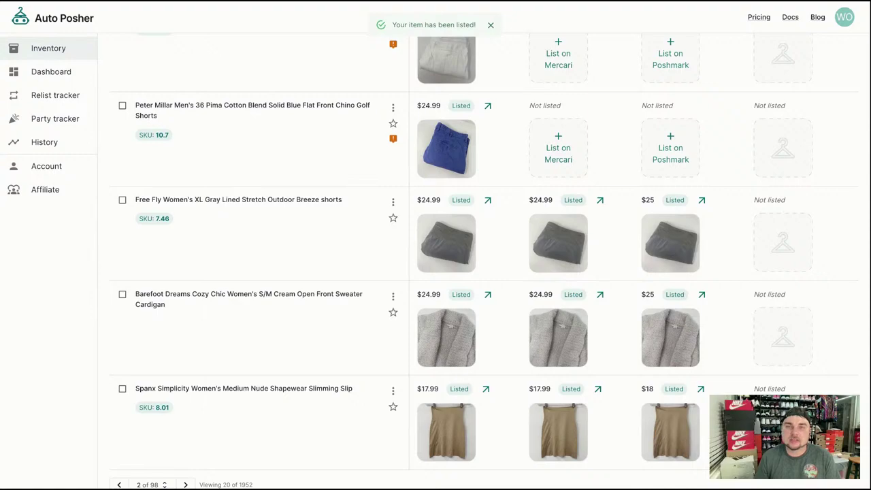
# Cross-list the Peter Millar blue flat front chino golf shorts to Mercari and Poshmark, keeping the prefilled details
pyautogui.scroll(3, 684, 347)
pyautogui.click(567, 342)
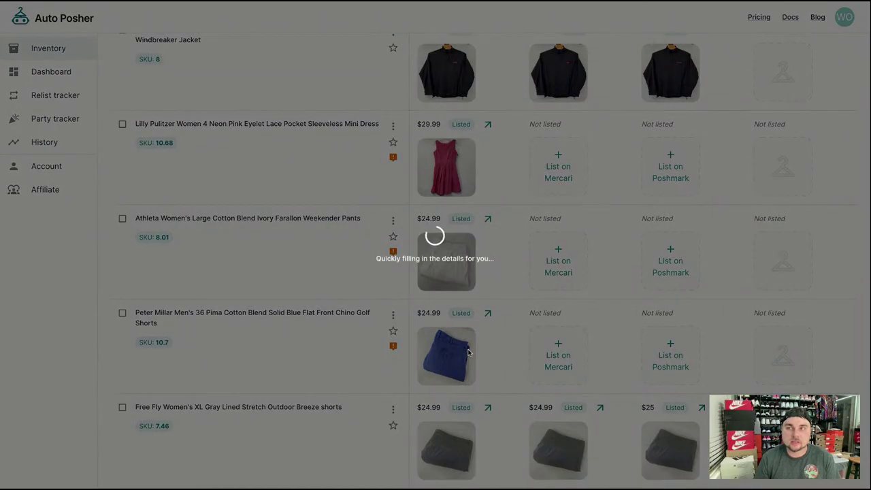
pyautogui.scroll(-5, 502, 356)
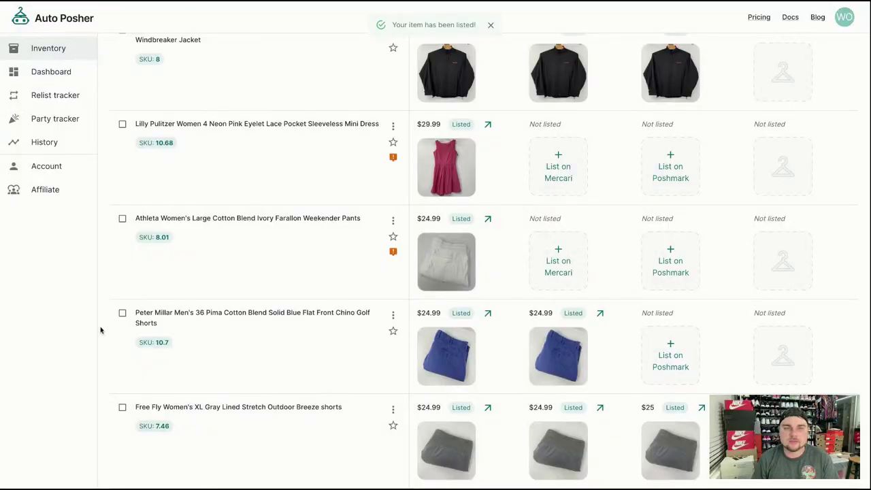
pyautogui.scroll(1, 378, 294)
pyautogui.click(547, 234)
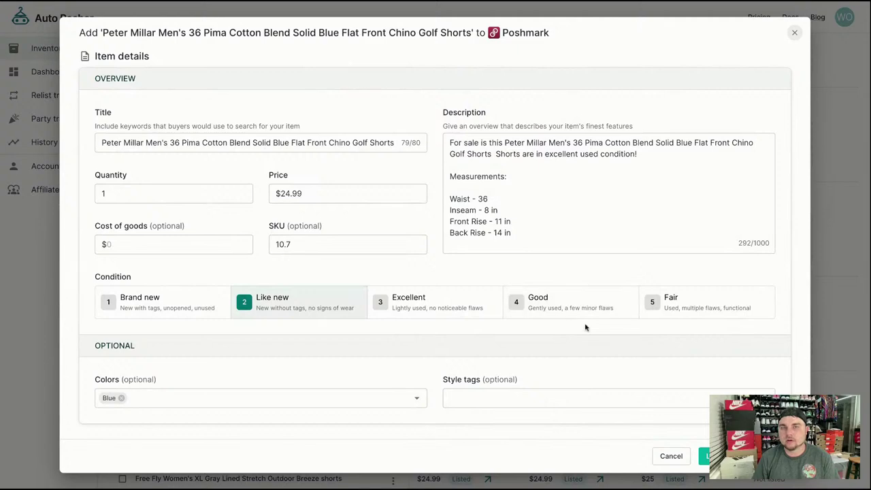
pyautogui.scroll(-4, 583, 325)
pyautogui.scroll(-1, 585, 327)
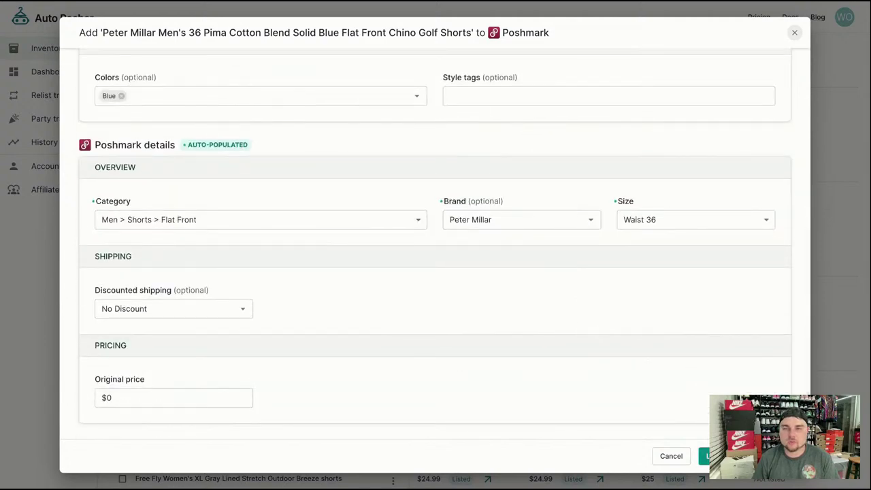
pyautogui.click(705, 456)
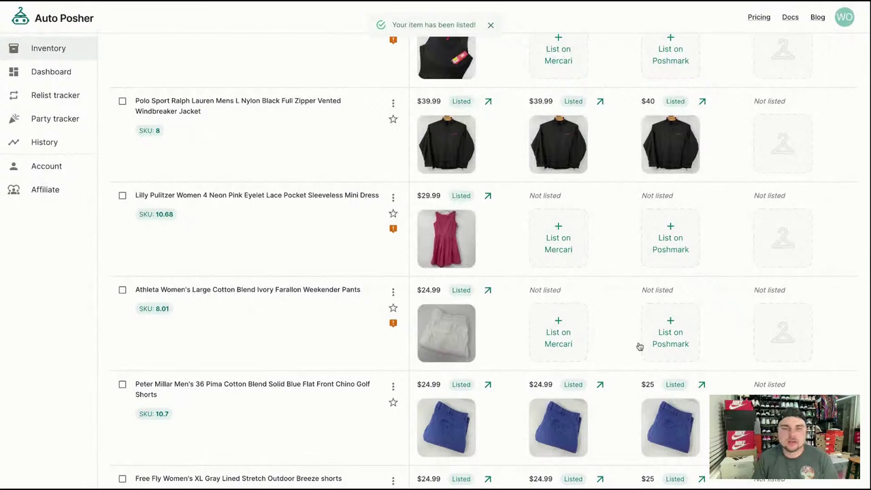
# Cross-list the Athleta ivory Farallon Weekender pants to Mercari and Poshmark
pyautogui.click(562, 340)
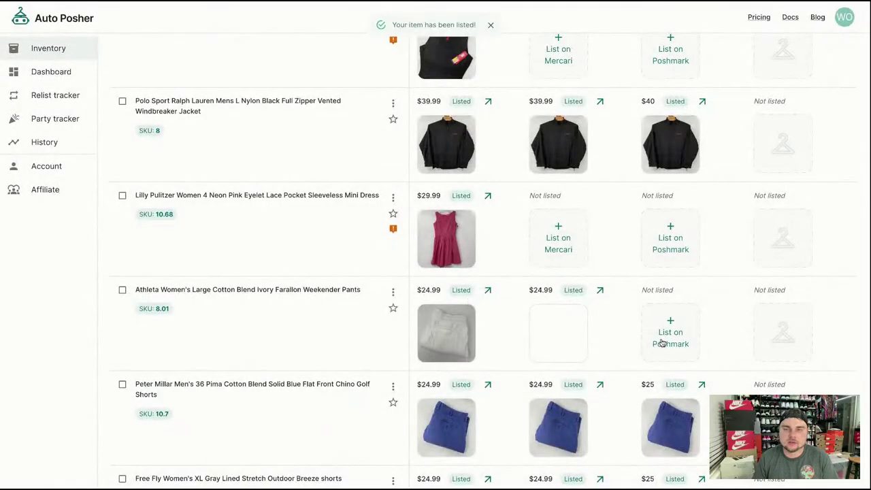
pyautogui.click(661, 336)
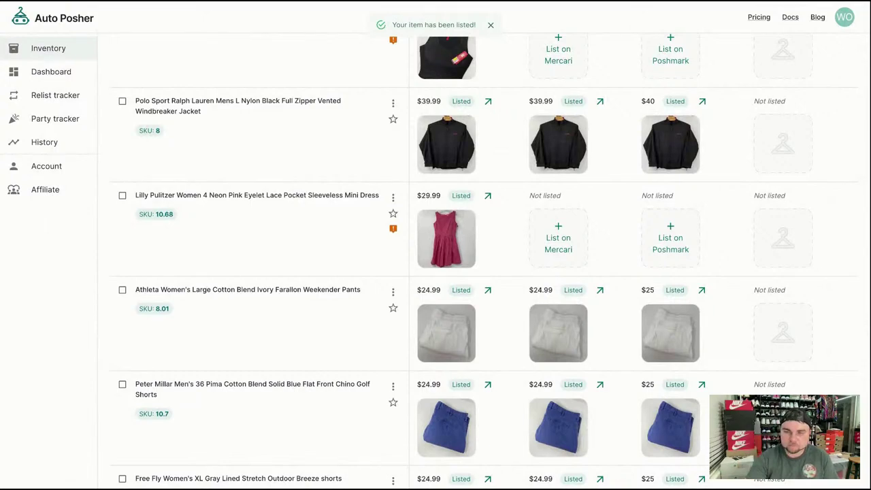
# List the Lilly Pulitzer neon pink mini dress on Mercari with dress occasion Casual and dress style A-Line
pyautogui.click(555, 240)
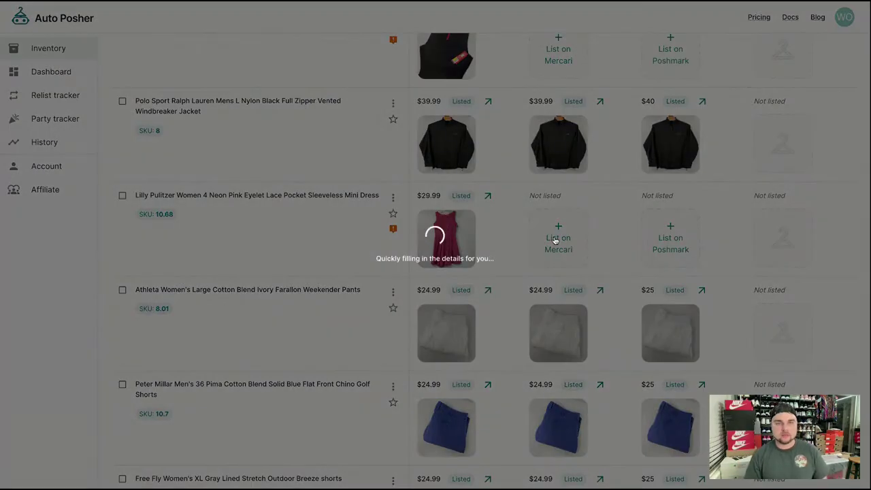
pyautogui.scroll(-5, 547, 291)
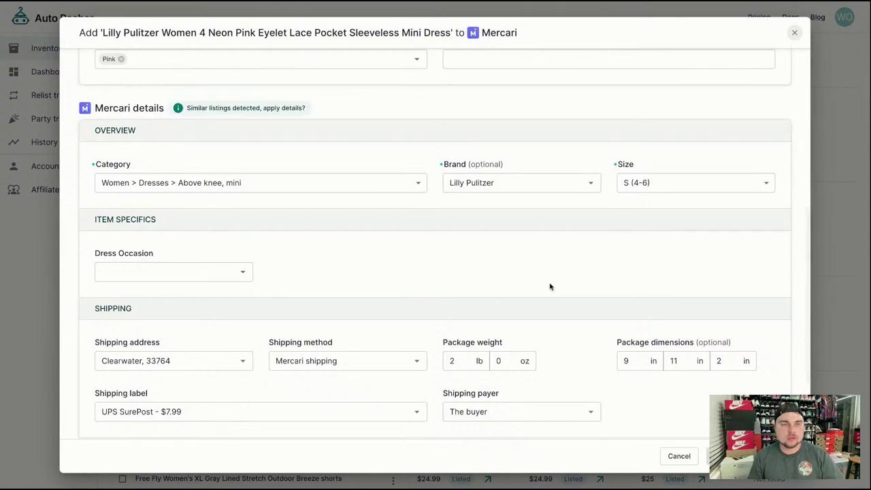
pyautogui.scroll(-3, 517, 320)
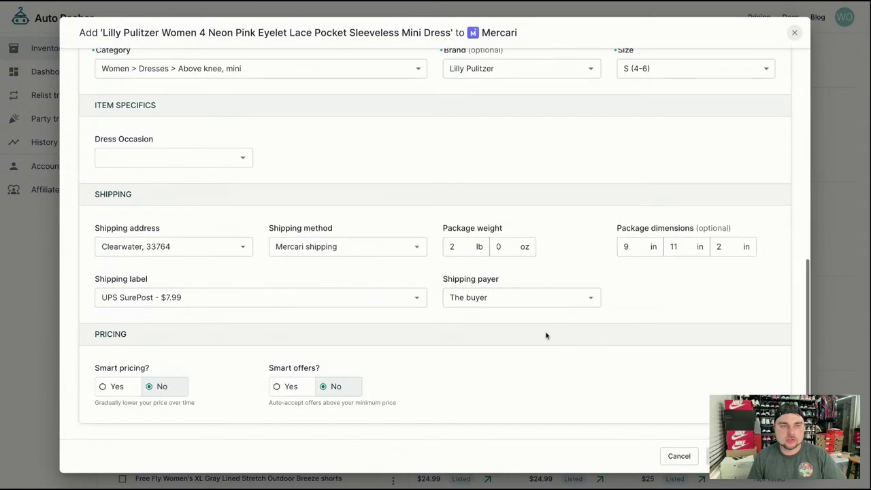
pyautogui.click(241, 159)
pyautogui.click(211, 178)
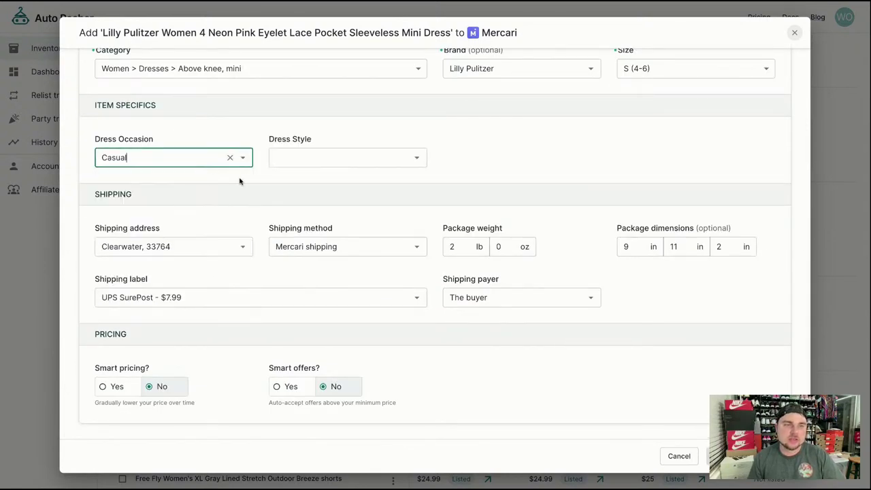
pyautogui.click(416, 159)
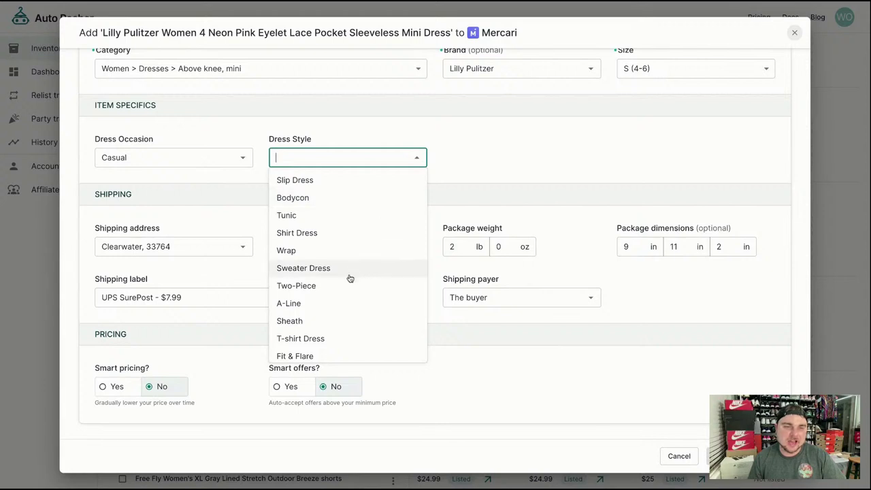
pyautogui.click(310, 305)
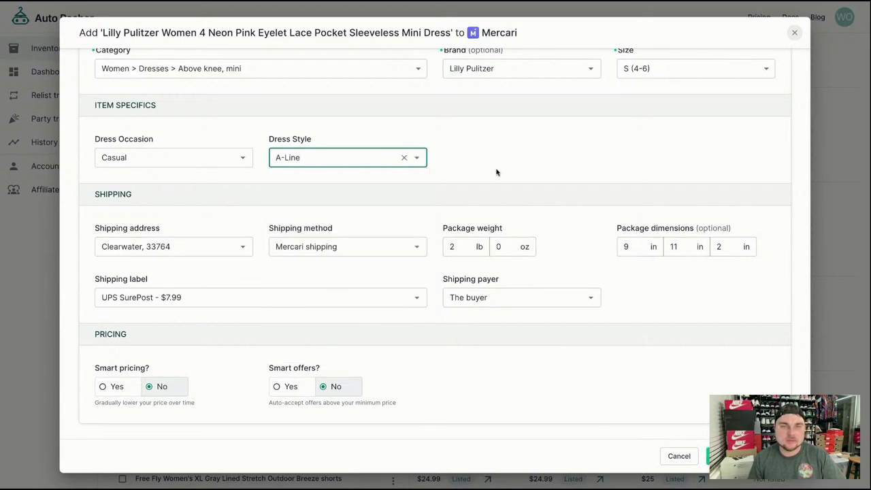
pyautogui.click(731, 456)
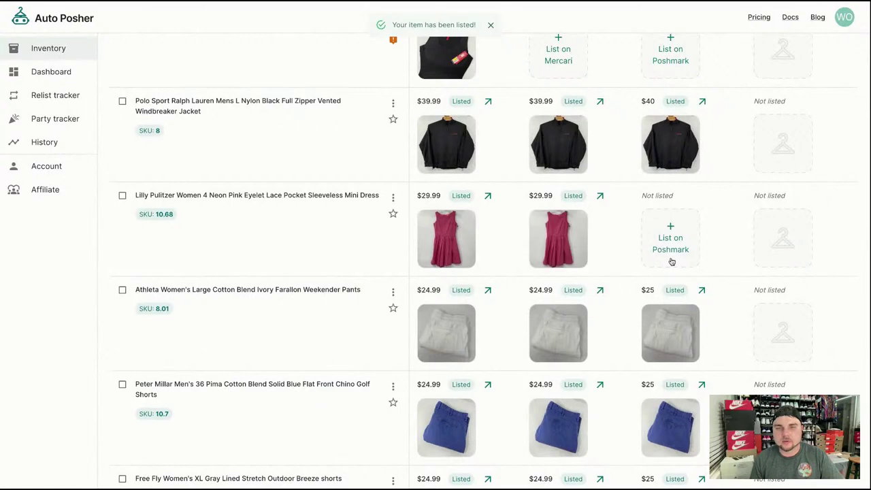
# List the Lilly Pulitzer neon pink mini dress on Poshmark, keeping the prefilled details
pyautogui.click(669, 263)
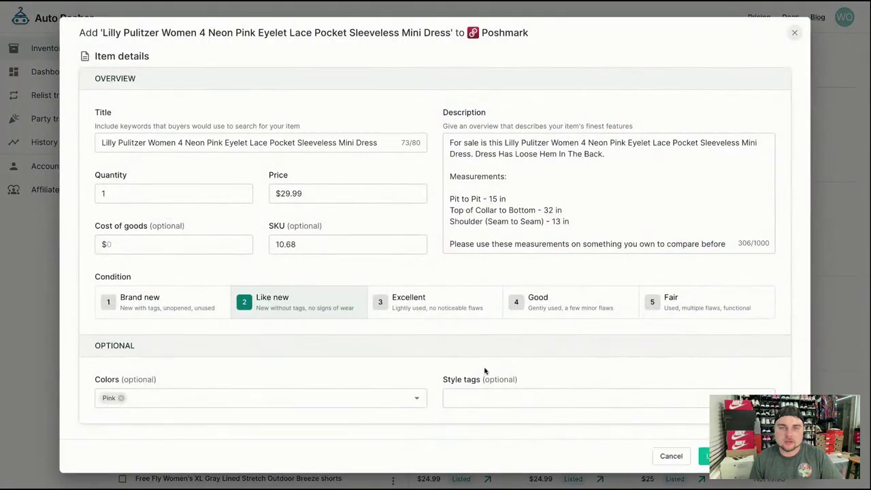
pyautogui.scroll(-5, 484, 368)
pyautogui.click(708, 456)
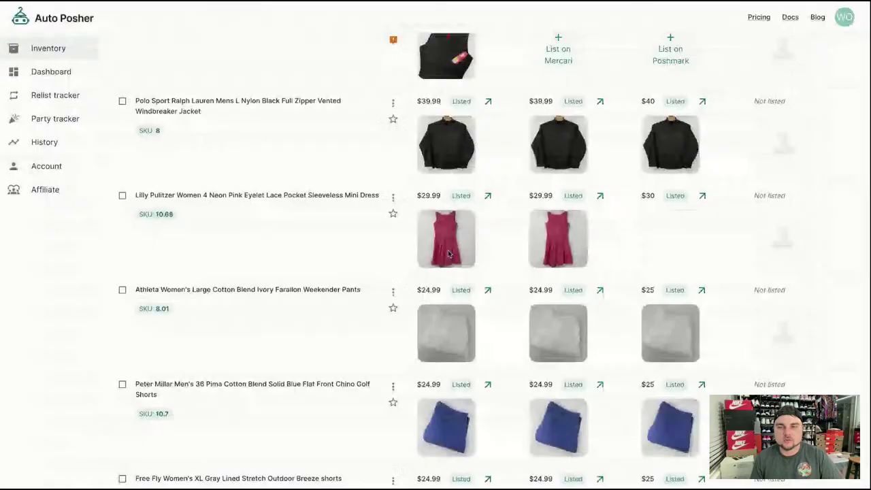
# Cross-list the Spanx black Thinovation camisole tank top to Mercari and Poshmark, keeping the prefilled details
pyautogui.scroll(2, 538, 235)
pyautogui.click(551, 204)
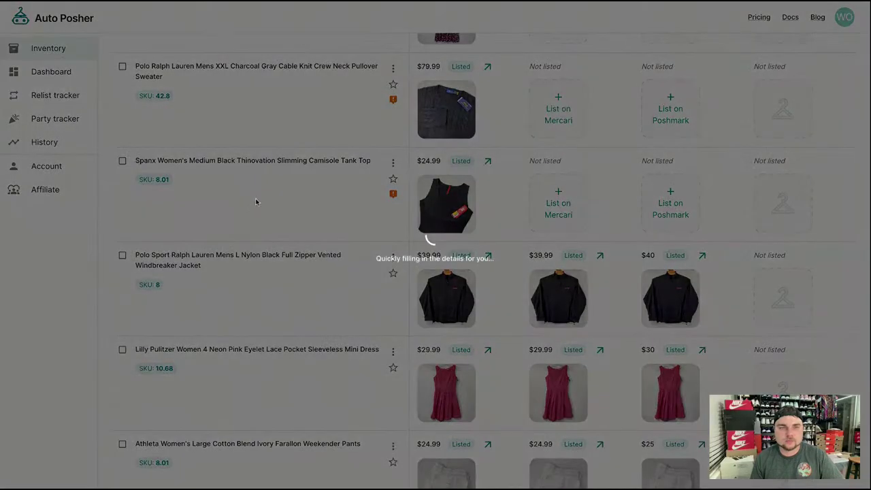
pyautogui.scroll(-5, 352, 170)
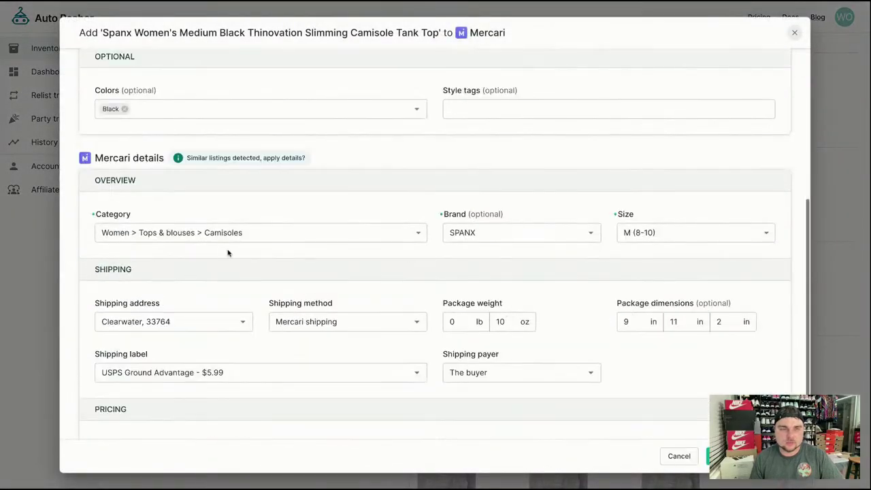
pyautogui.scroll(-1, 681, 387)
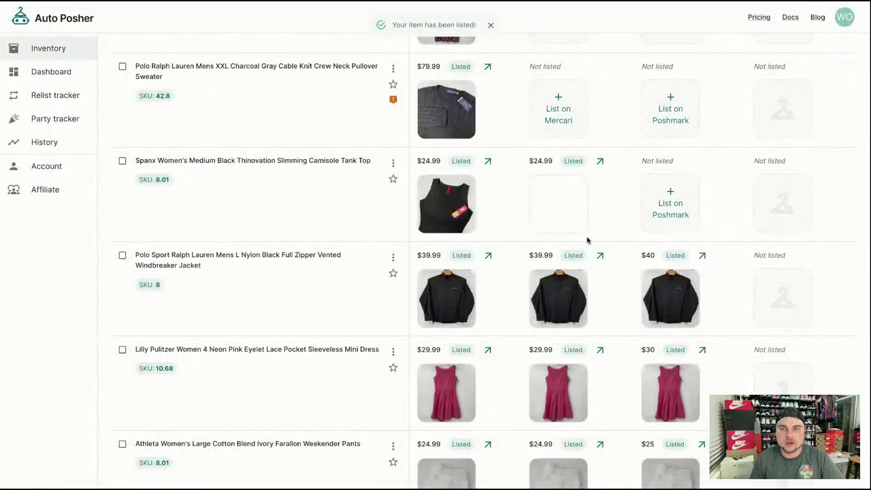
pyautogui.click(660, 203)
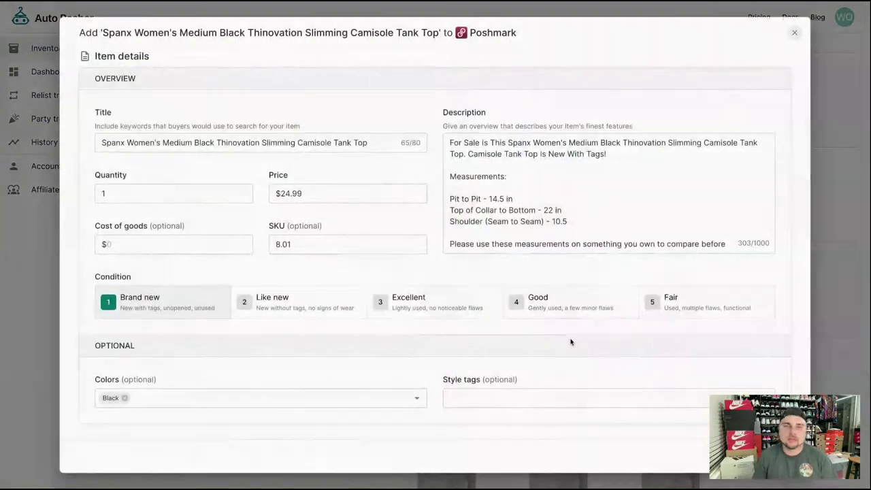
pyautogui.scroll(-5, 544, 348)
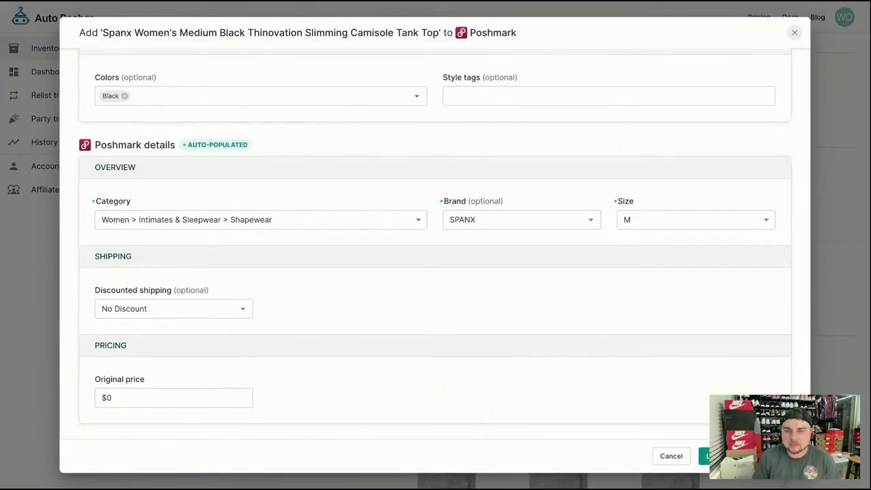
pyautogui.click(705, 456)
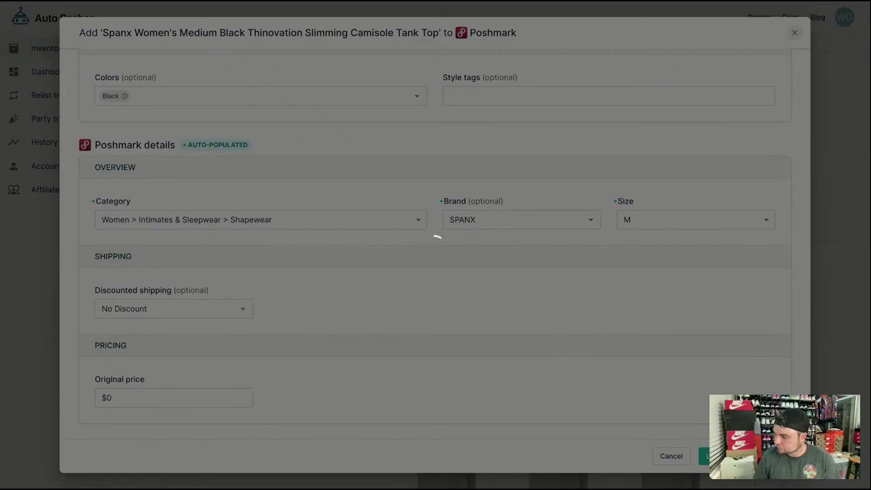
# List the Polo Ralph Lauren charcoal gray cable knit sweater on Mercari with the category Men > Sweaters > Crewneck
pyautogui.scroll(3, 439, 150)
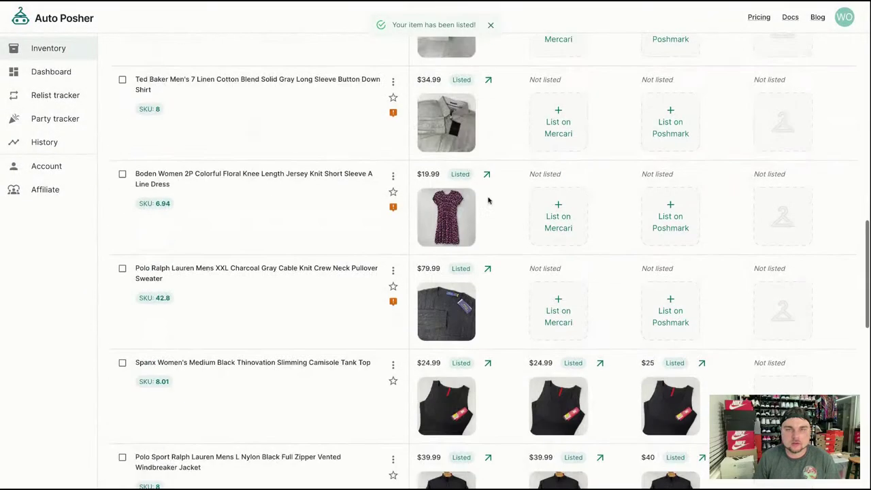
pyautogui.click(541, 296)
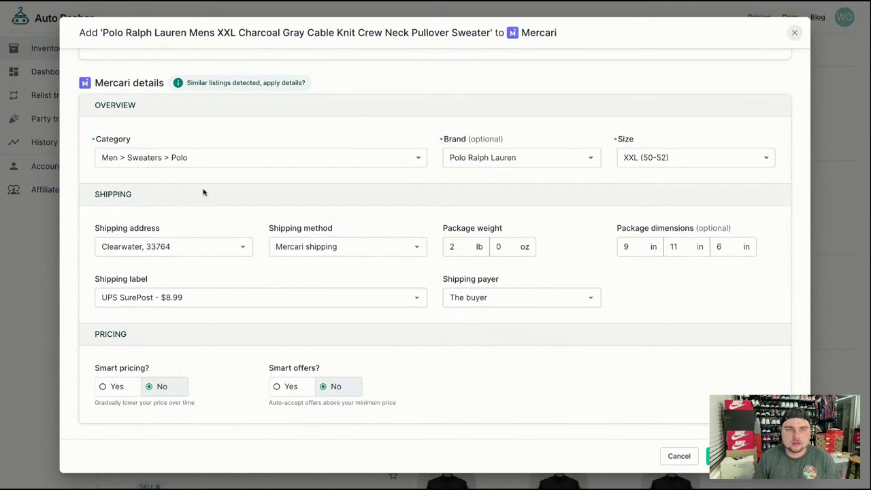
pyautogui.click(228, 158)
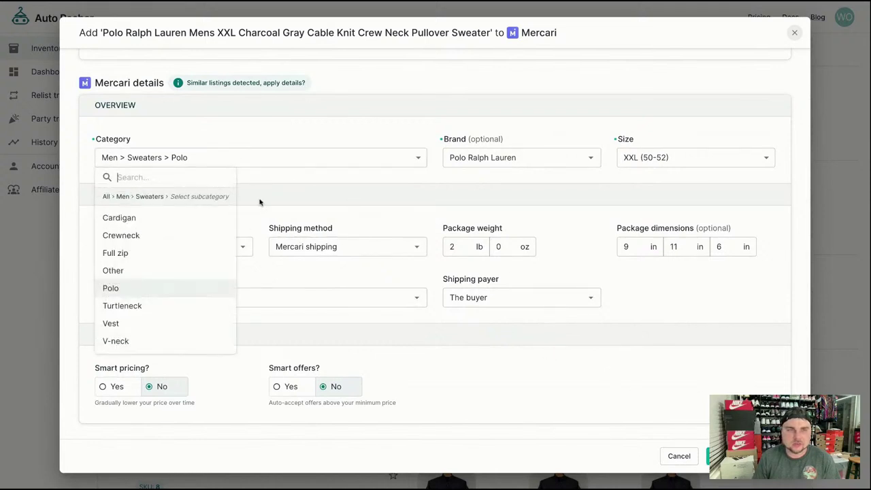
pyautogui.click(151, 243)
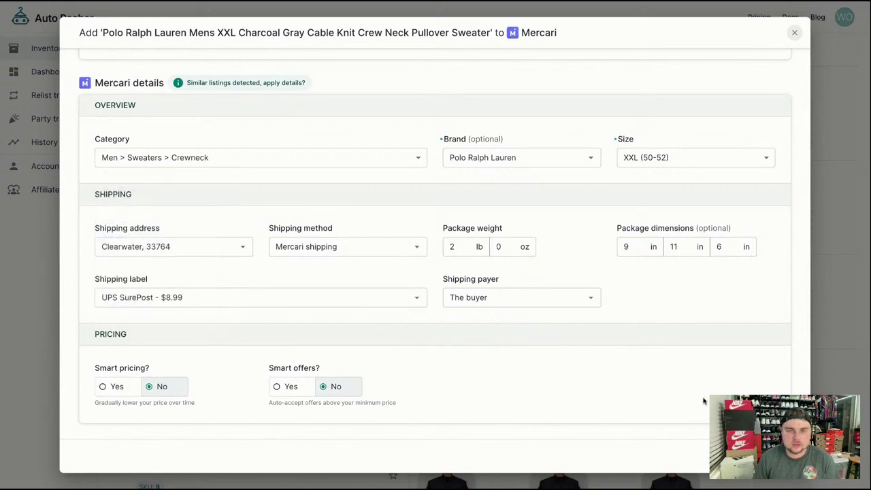
pyautogui.click(728, 456)
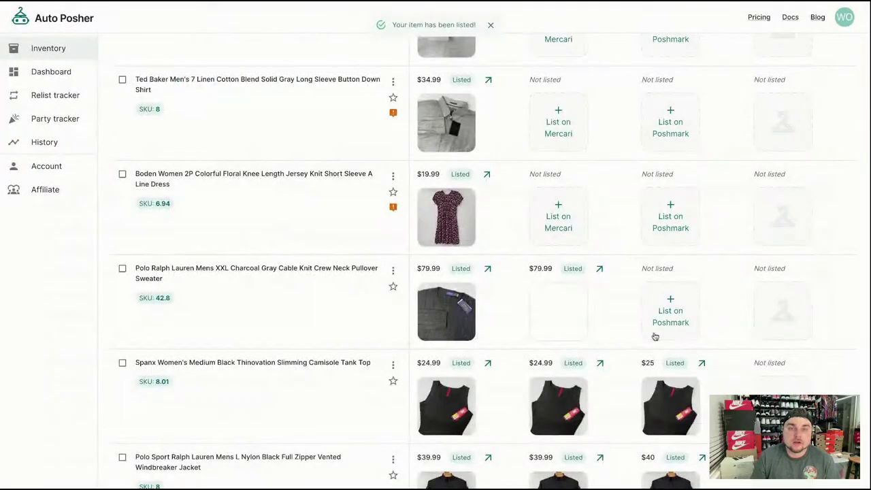
# List the Polo Ralph Lauren charcoal gray cable knit sweater on Poshmark, keeping the prefilled details
pyautogui.click(668, 324)
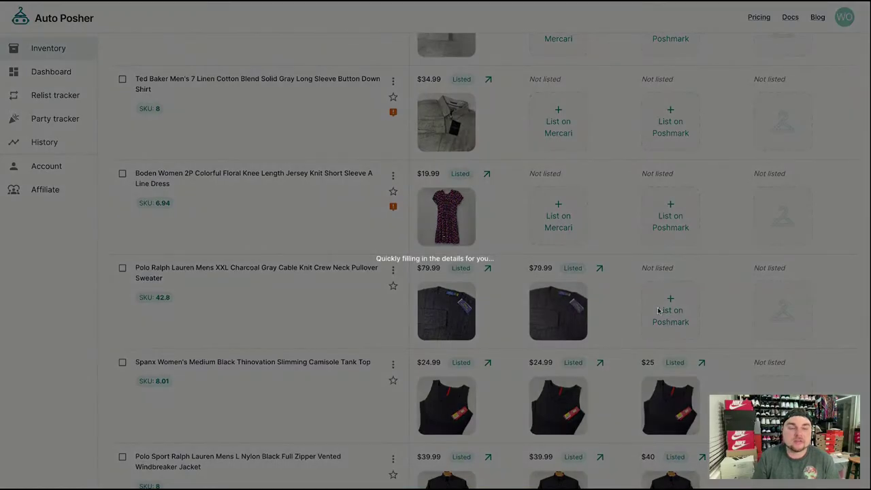
pyautogui.scroll(-3, 561, 347)
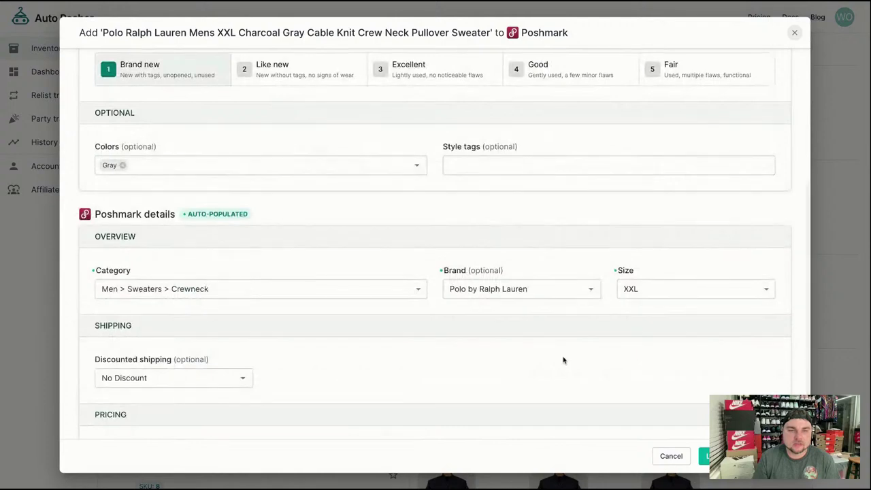
pyautogui.scroll(-1, 563, 359)
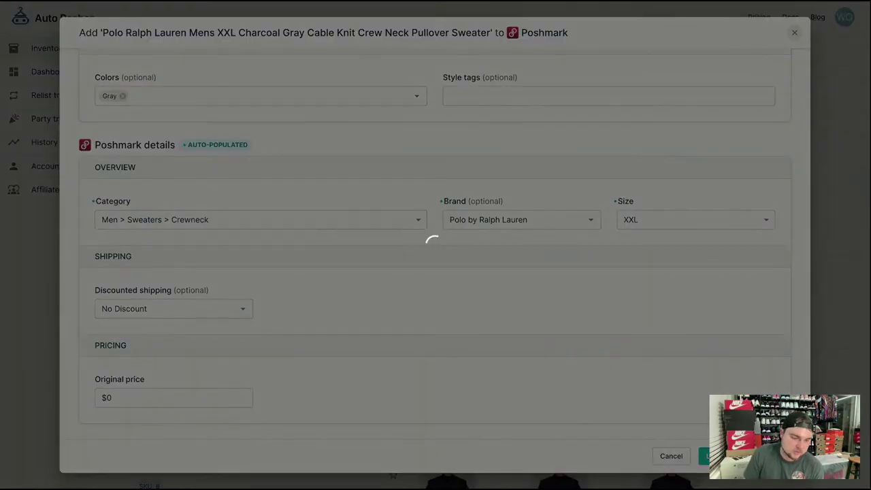
# List the Boden colorful floral knee length dress on Mercari with dress occasion Casual and dress style A-Line
pyautogui.scroll(1, 730, 346)
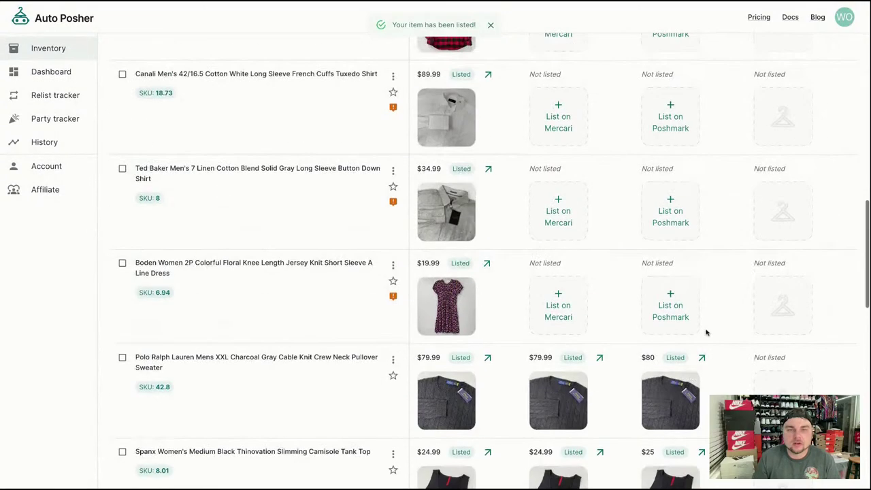
pyautogui.click(569, 307)
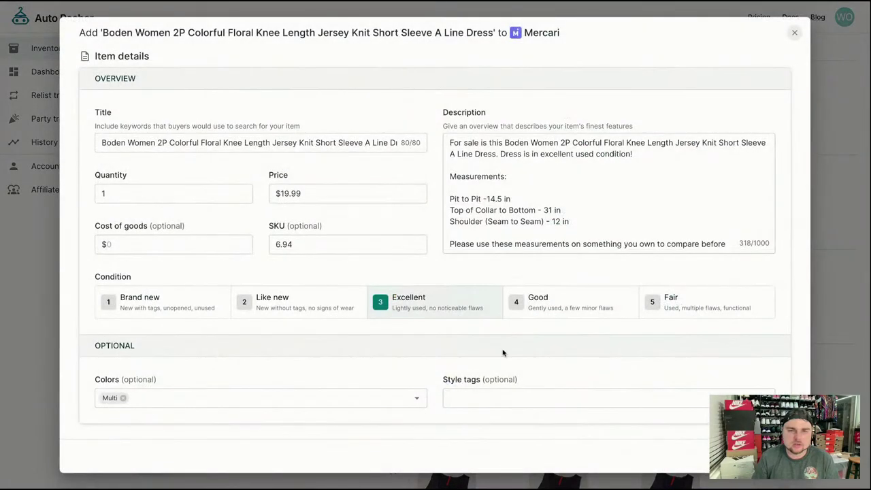
pyautogui.scroll(-4, 502, 350)
pyautogui.scroll(-3, 502, 350)
pyautogui.click(241, 160)
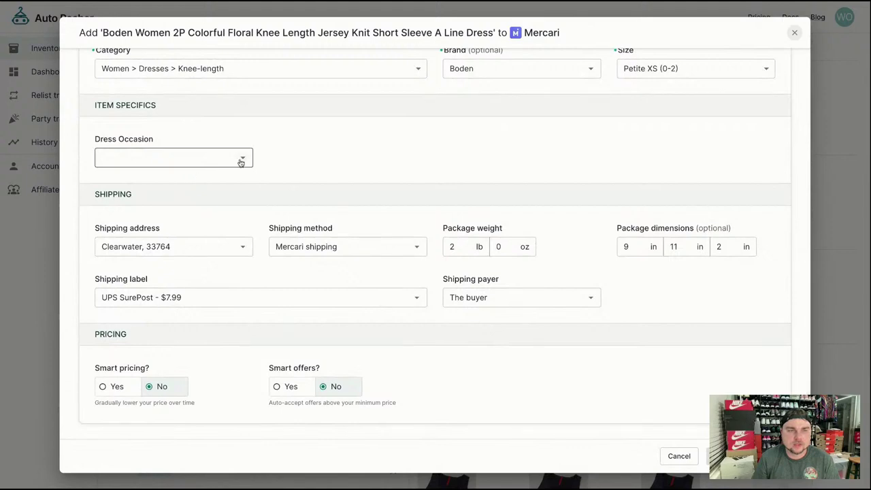
pyautogui.click(196, 181)
pyautogui.click(351, 160)
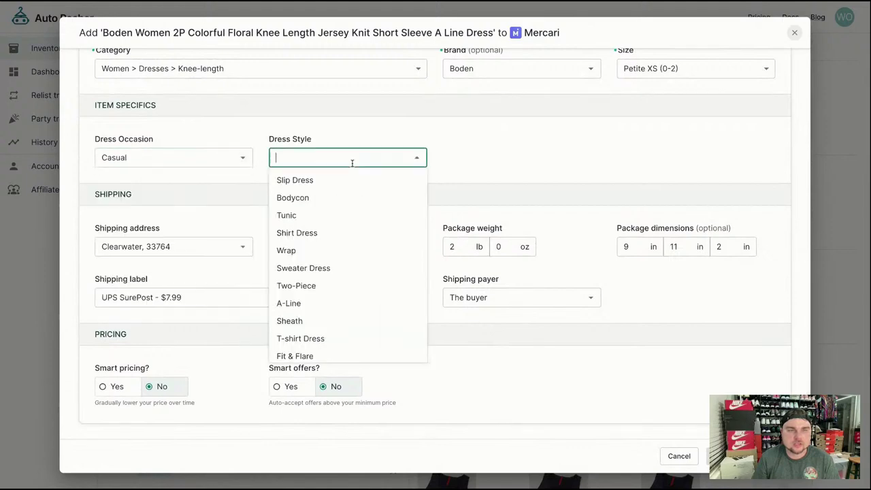
pyautogui.click(321, 304)
pyautogui.click(715, 455)
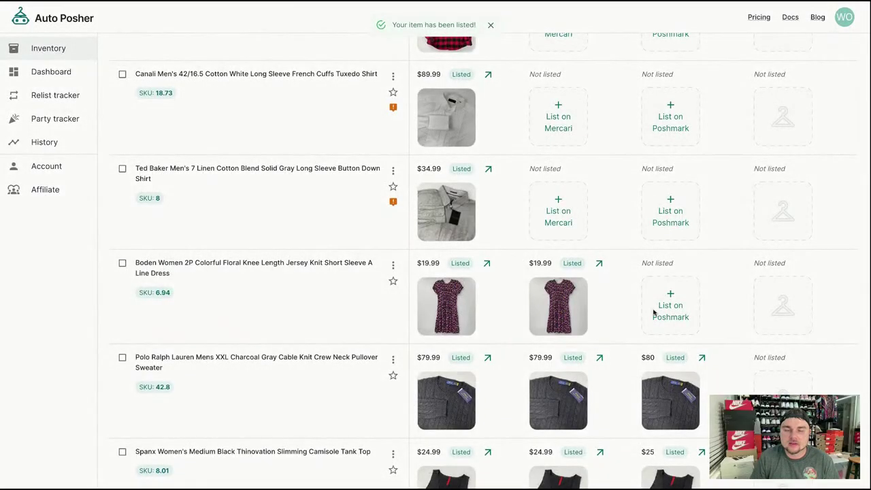
# List the Boden colorful floral knee length dress on Poshmark, keeping the prefilled details
pyautogui.click(654, 312)
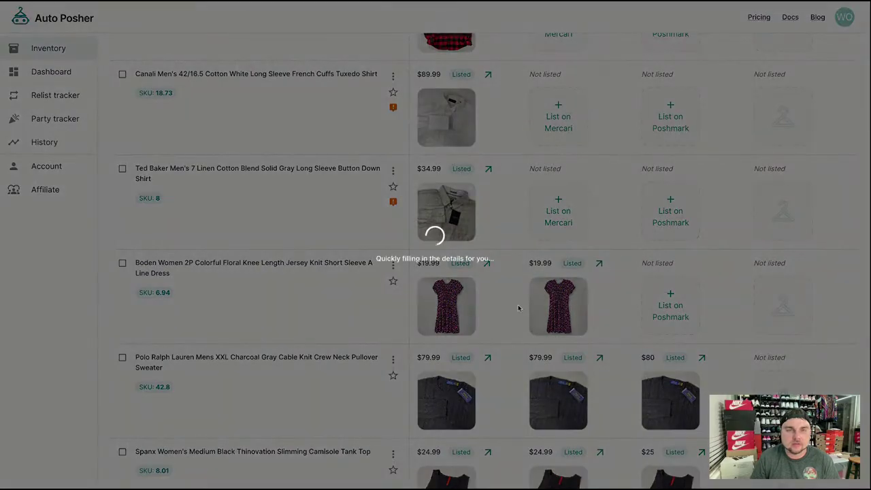
pyautogui.scroll(-5, 558, 325)
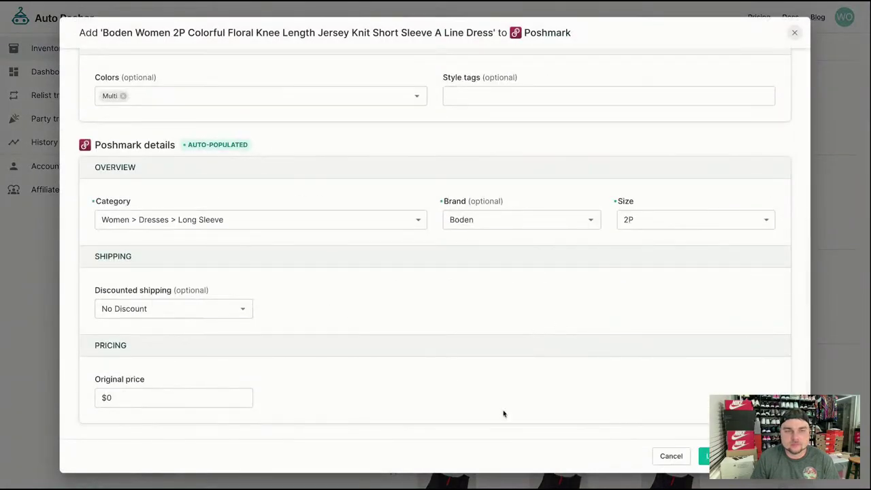
pyautogui.click(706, 455)
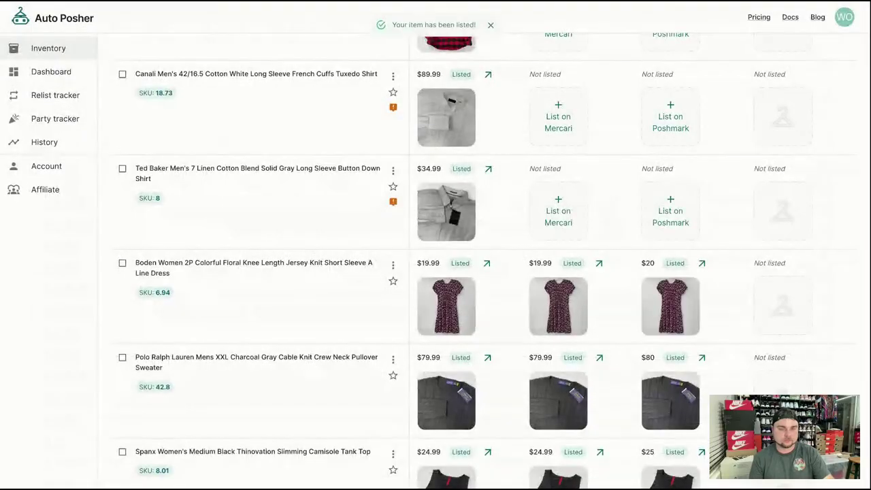
# Start a Mercari listing for the Ted Baker gray button down shirt and set its category to Men > Tops > Button-front
pyautogui.click(571, 212)
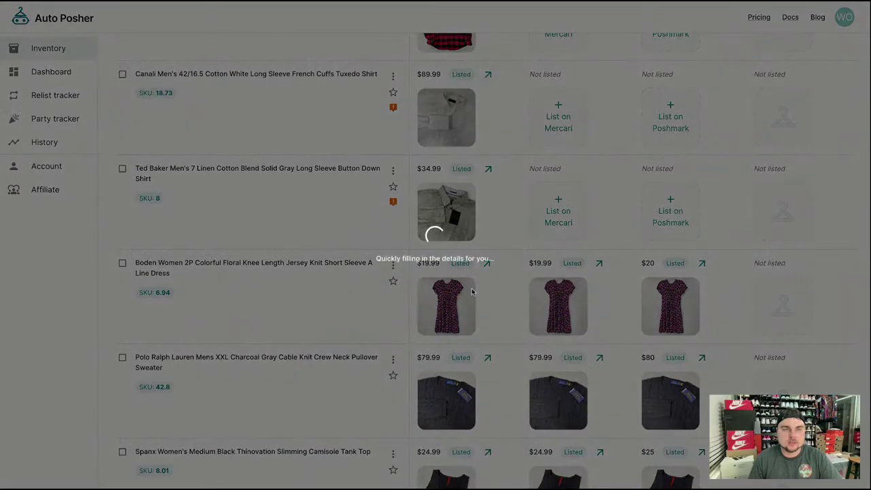
pyautogui.scroll(-5, 534, 366)
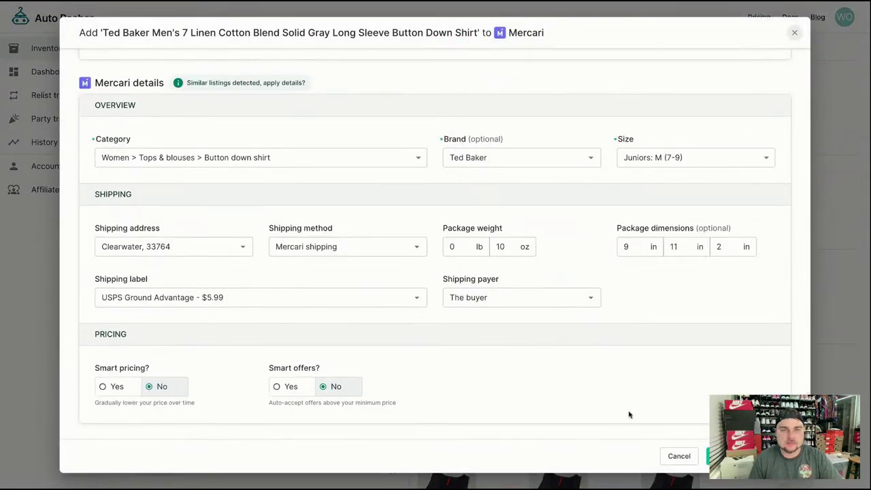
pyautogui.click(246, 160)
pyautogui.click(107, 197)
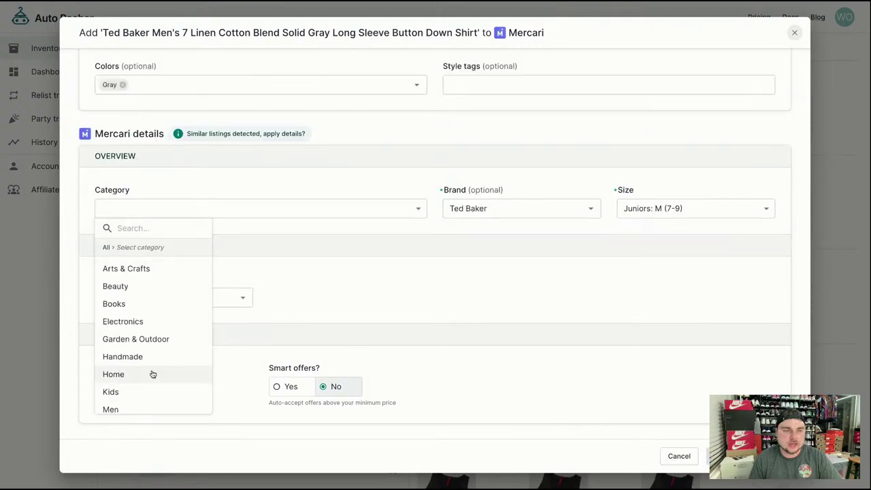
pyautogui.scroll(-3, 149, 371)
pyautogui.click(136, 317)
pyautogui.scroll(-1, 147, 320)
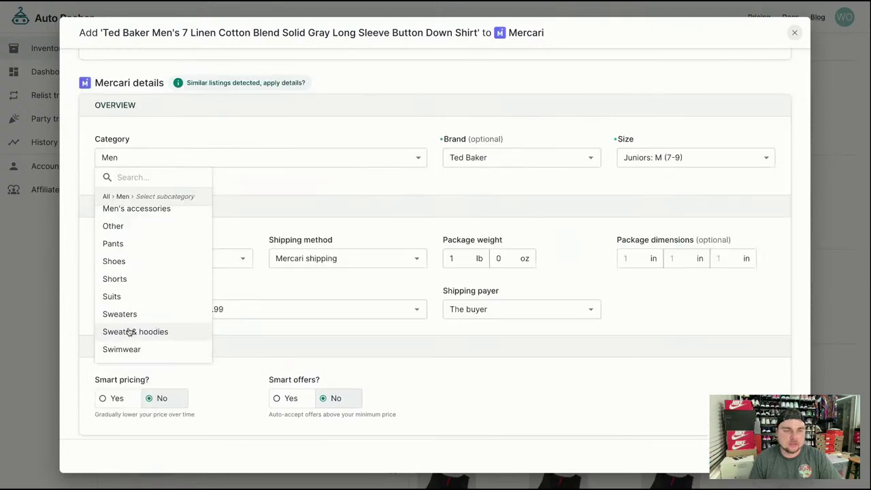
pyautogui.scroll(1, 126, 296)
pyautogui.scroll(1, 121, 300)
pyautogui.scroll(-2, 121, 301)
pyautogui.click(123, 351)
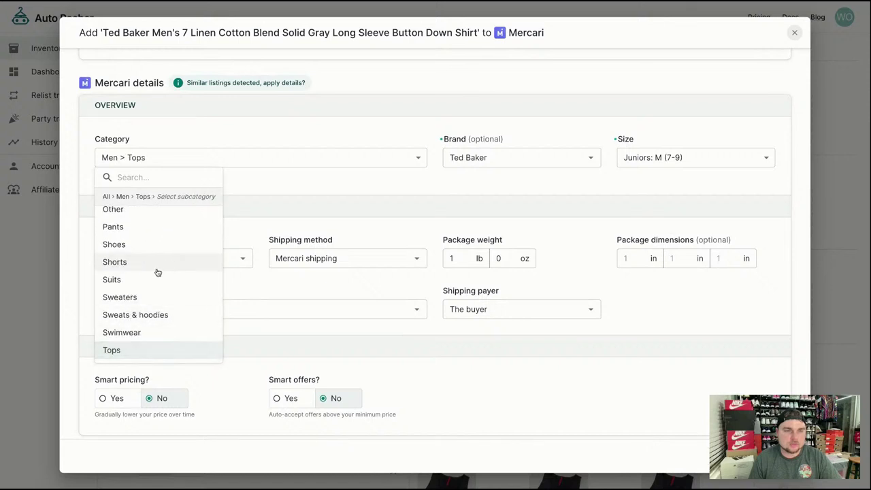
pyautogui.scroll(1, 136, 281)
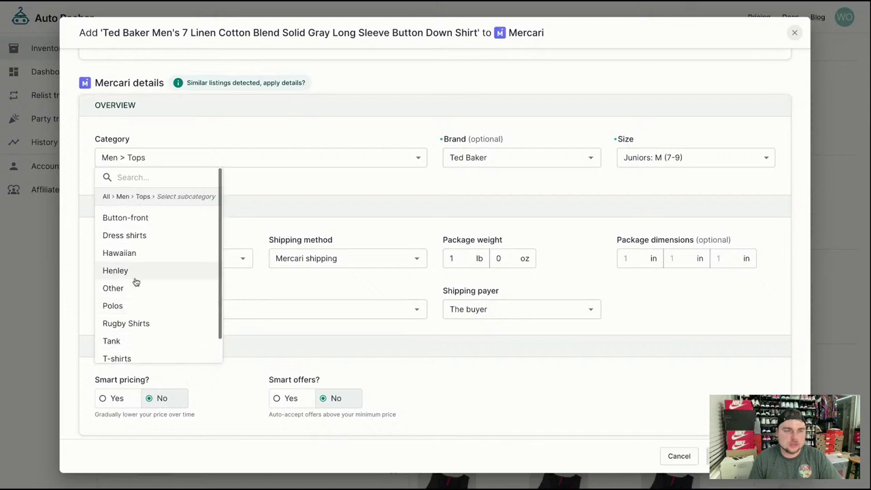
pyautogui.click(141, 219)
# Check the Ted Baker shirt's measurements in the description and set its Mercari size to XL (46-48)
pyautogui.scroll(6, 589, 235)
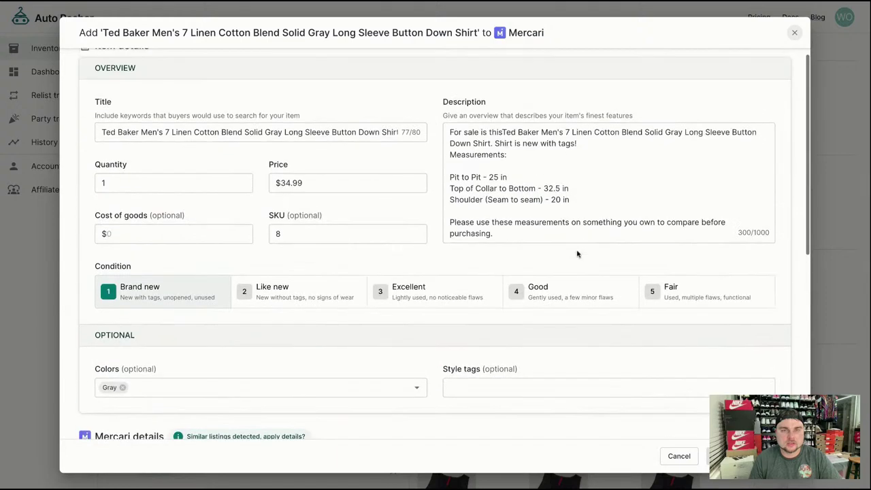
pyautogui.scroll(-5, 593, 276)
pyautogui.click(675, 230)
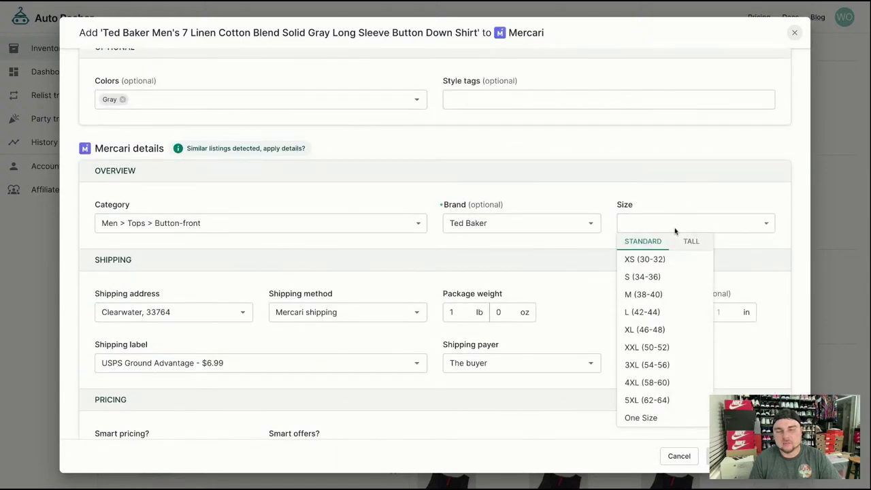
pyautogui.click(658, 331)
# Fill in the Ted Baker shirt's package dimensions, starting with 9 in and 11 in, and list it on Mercari
pyautogui.scroll(-1, 592, 297)
pyautogui.click(625, 298)
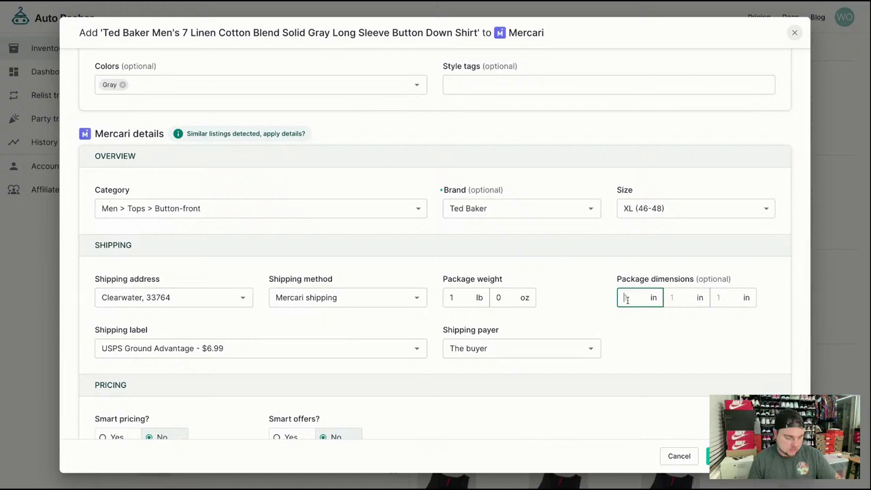
pyautogui.write('9')
pyautogui.click(675, 302)
pyautogui.write('11')
pyautogui.click(728, 297)
pyautogui.click(689, 369)
pyautogui.scroll(-1, 697, 387)
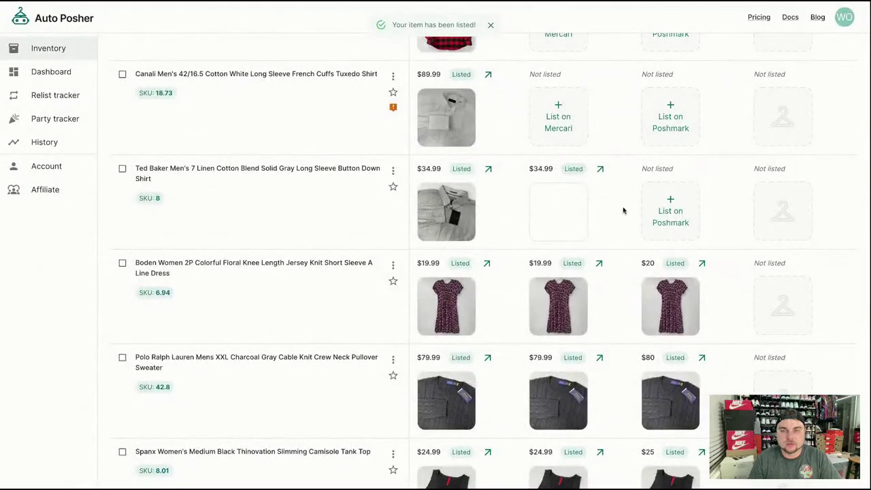
# Start a Poshmark listing for the Ted Baker gray button down shirt and set its category to Men > Shirts > Casual Button Down Shirts
pyautogui.click(660, 200)
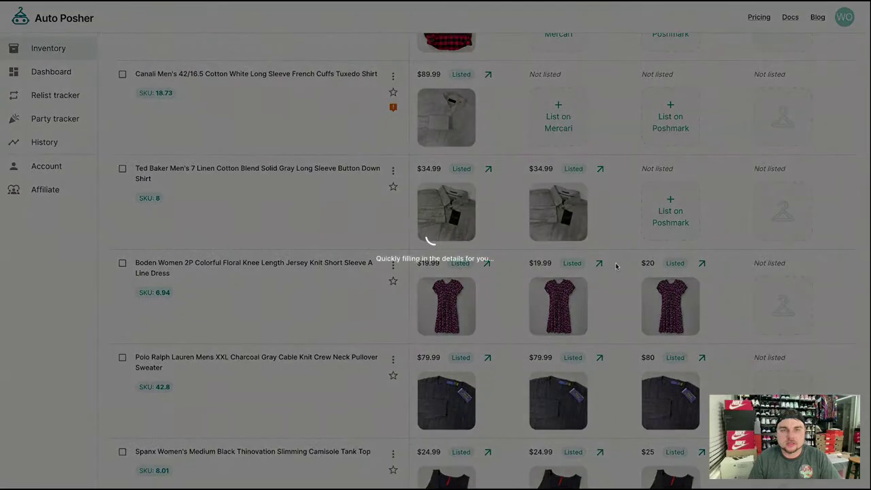
pyautogui.scroll(-5, 504, 337)
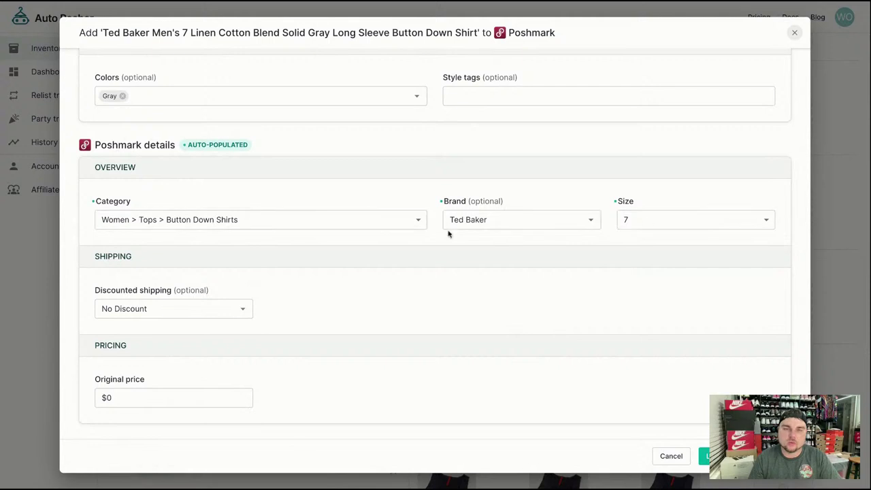
pyautogui.click(288, 227)
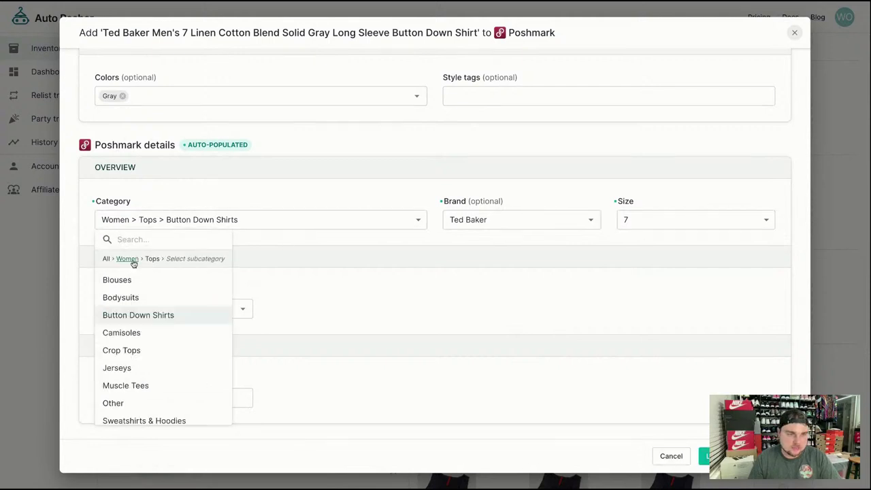
pyautogui.click(104, 260)
pyautogui.click(115, 333)
pyautogui.scroll(-1, 144, 385)
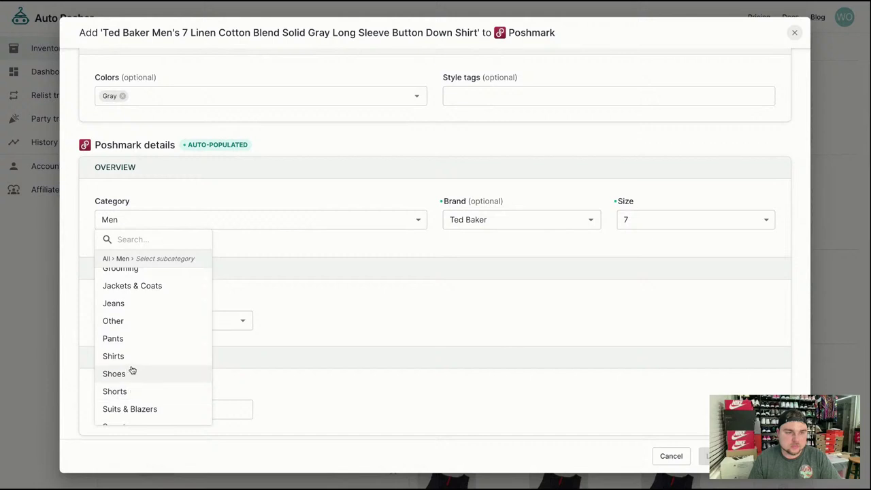
pyautogui.click(134, 356)
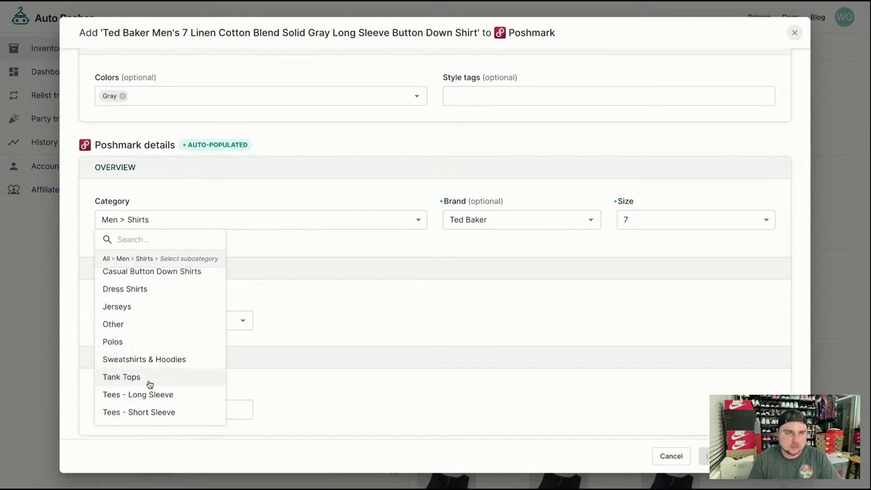
pyautogui.scroll(1, 147, 392)
pyautogui.click(169, 281)
# Set the Ted Baker shirt's Poshmark size to XL and list it on Poshmark
pyautogui.click(642, 220)
pyautogui.click(648, 348)
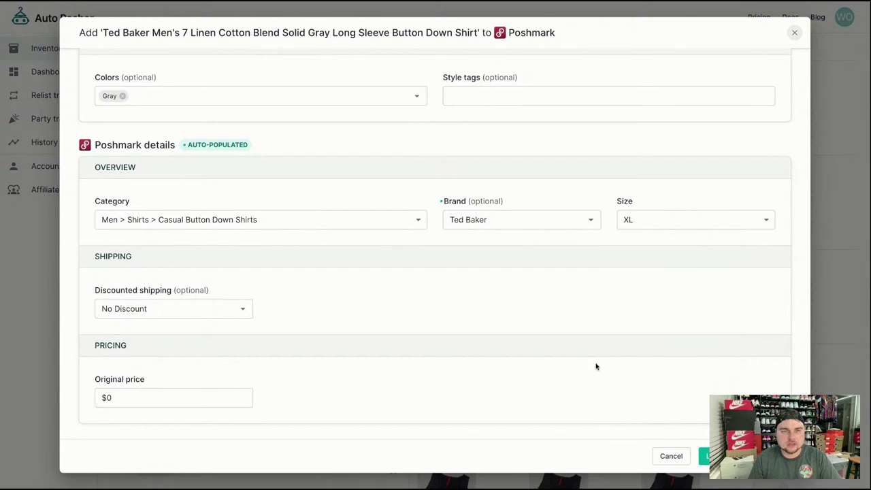
pyautogui.click(721, 455)
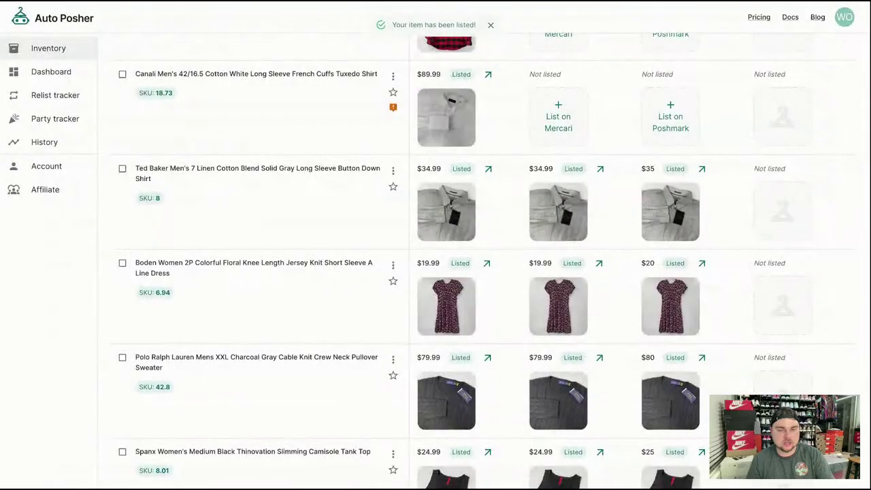
# List the Canali white French cuffs tuxedo shirt on Mercari and on Poshmark, checking and keeping the prefilled details
pyautogui.scroll(3, 571, 279)
pyautogui.click(557, 297)
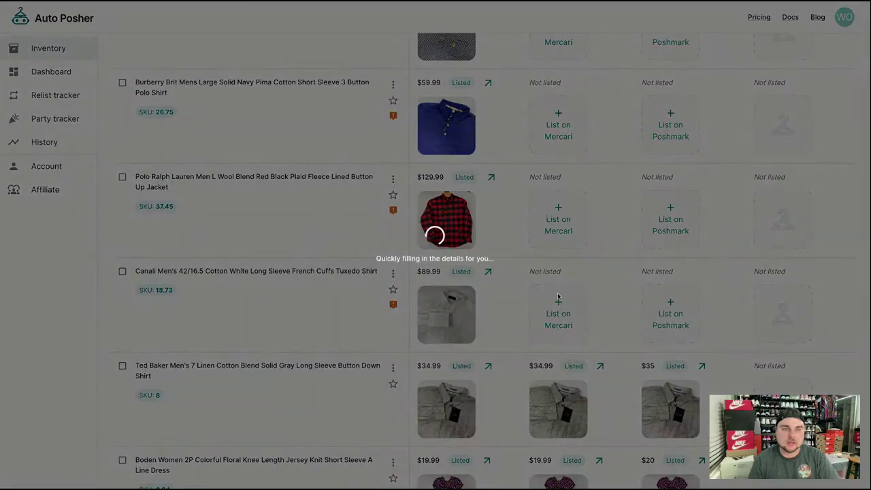
pyautogui.scroll(-5, 519, 319)
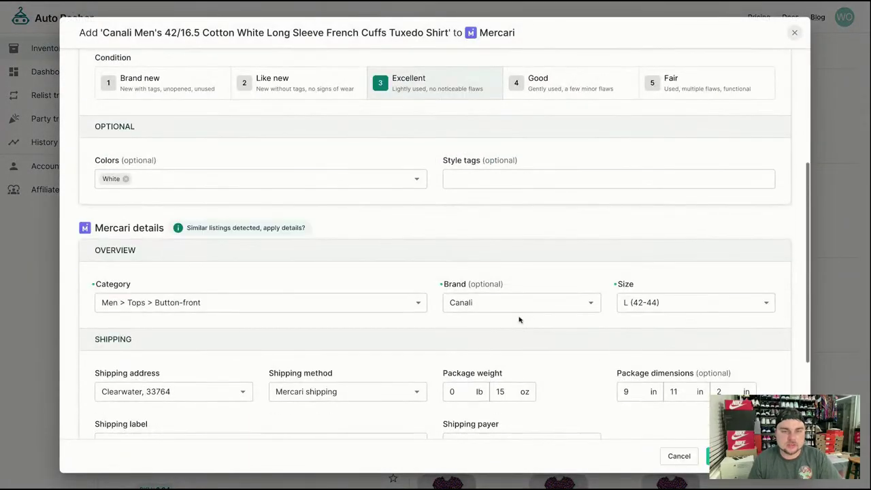
pyautogui.scroll(-4, 531, 341)
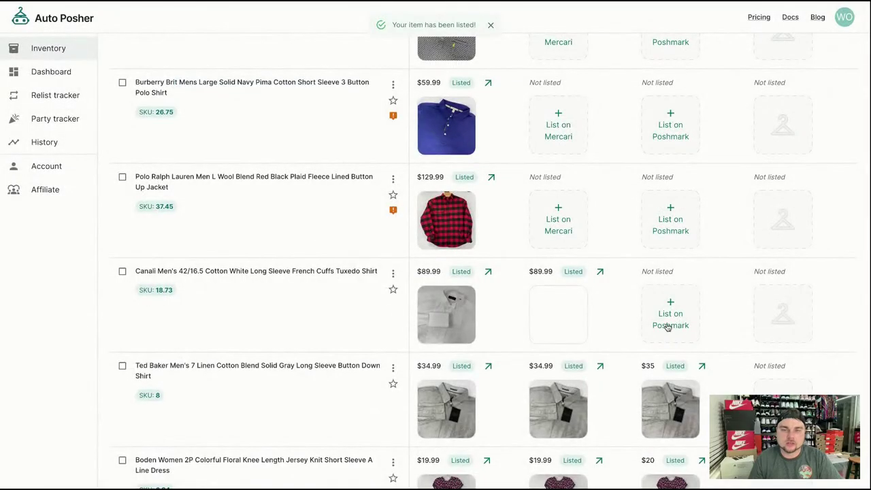
pyautogui.click(670, 325)
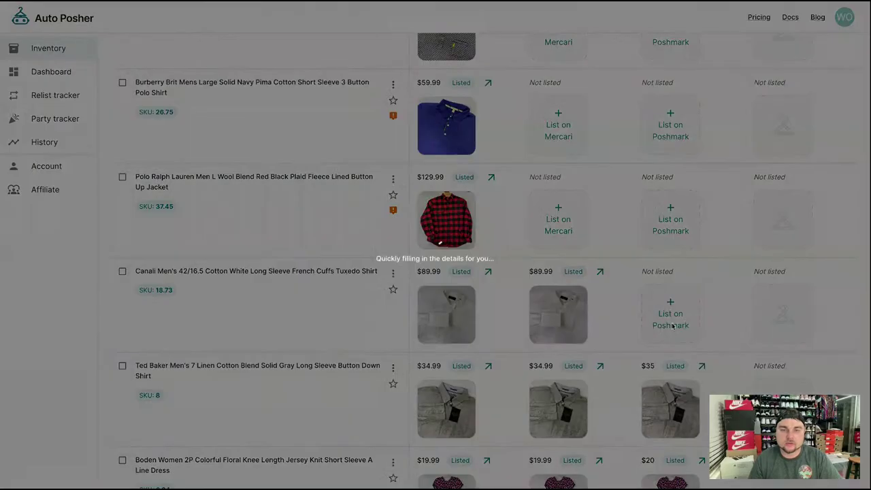
pyautogui.scroll(-5, 639, 330)
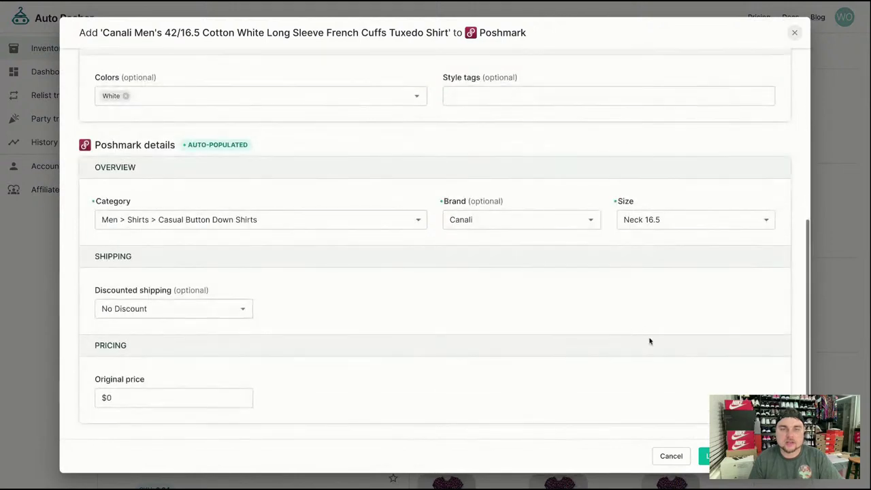
pyautogui.click(704, 456)
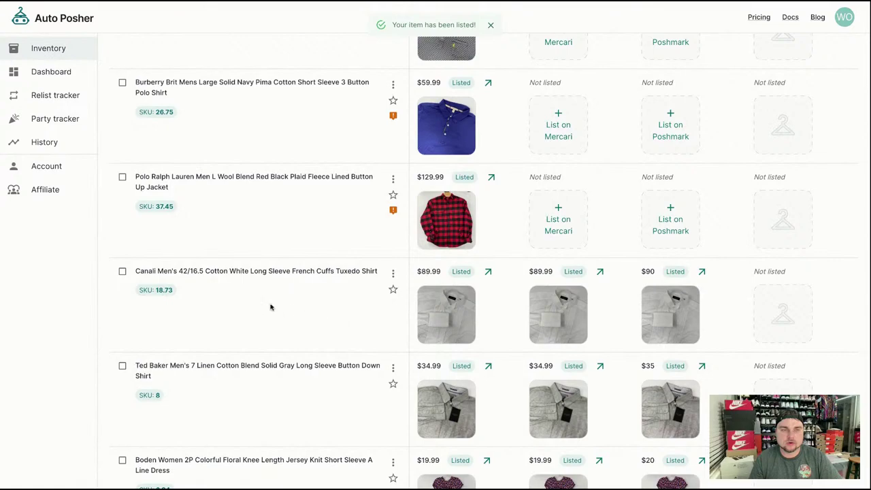
# List the Polo Ralph Lauren red black plaid jacket on Mercari and on Poshmark, keeping the prefilled details
pyautogui.scroll(1, 538, 311)
pyautogui.click(542, 310)
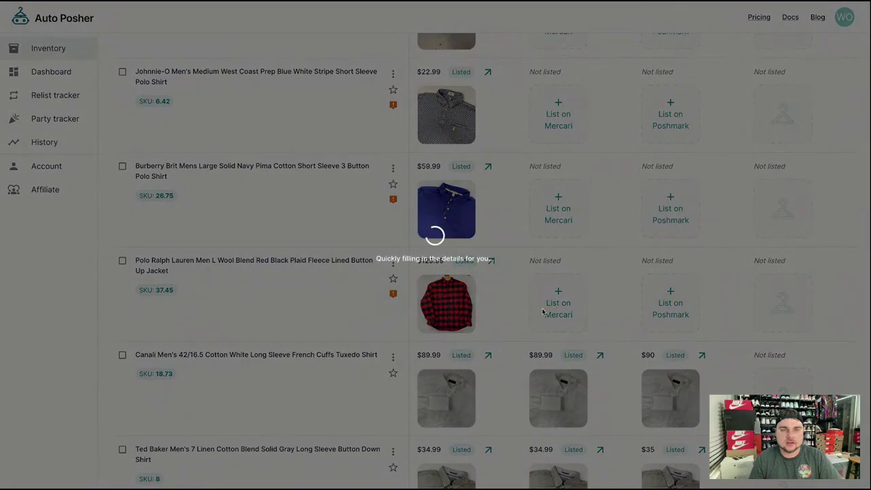
pyautogui.scroll(-5, 482, 383)
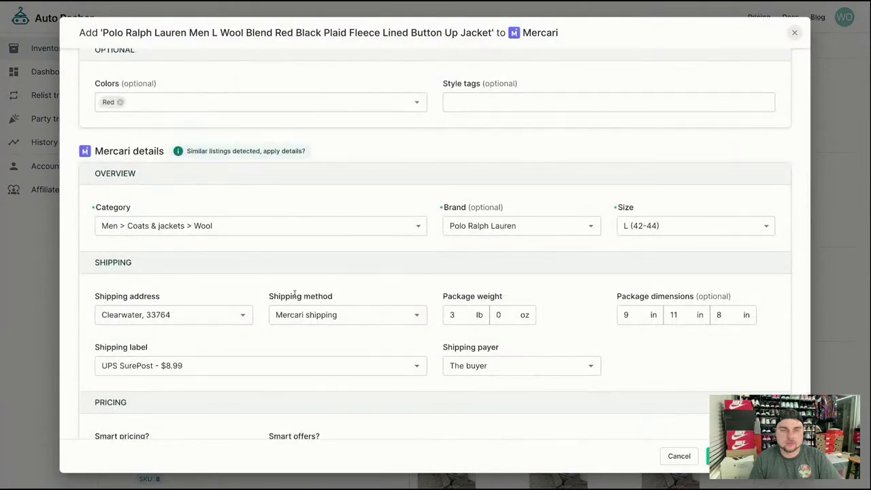
pyautogui.scroll(-2, 614, 410)
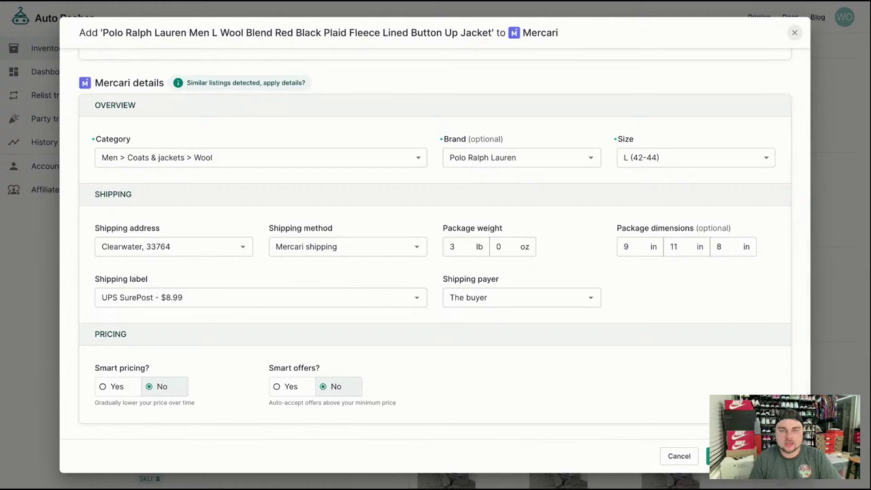
pyautogui.click(722, 456)
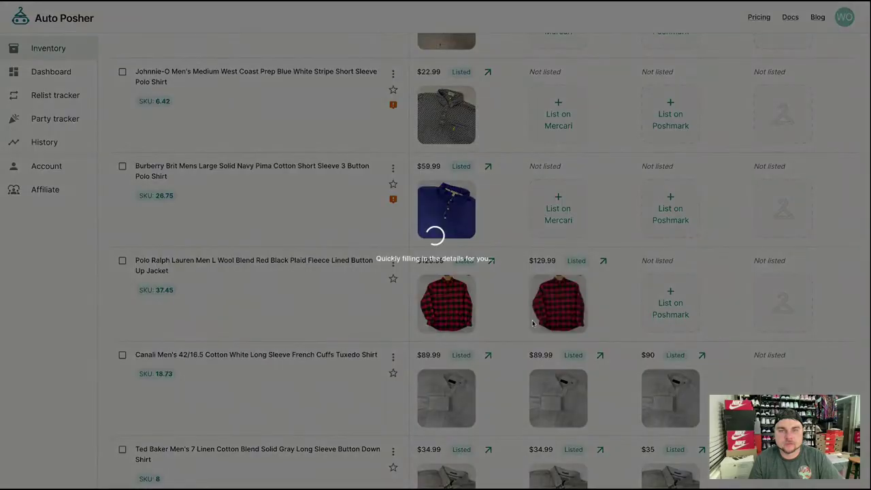
pyautogui.scroll(-10, 598, 360)
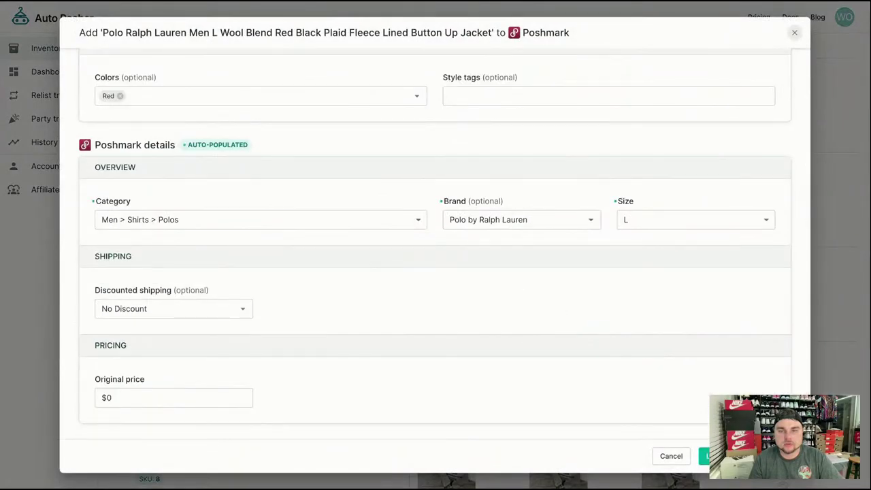
pyautogui.click(705, 456)
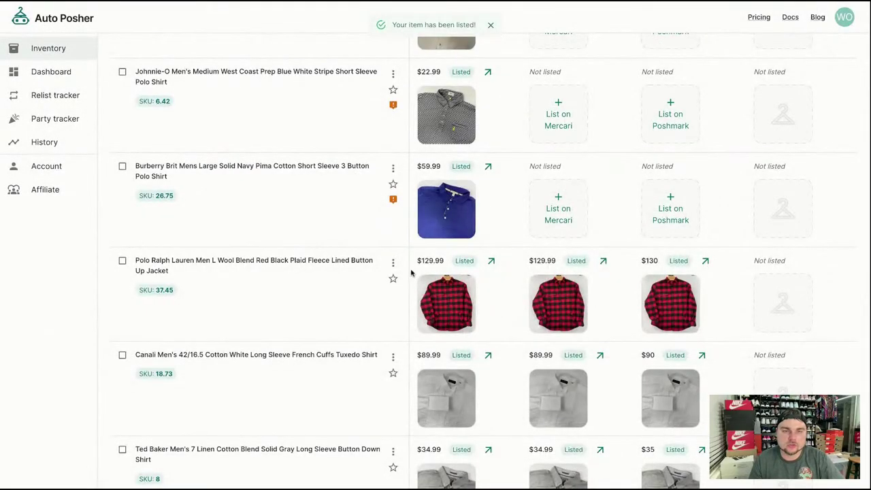
# Open the Polo Ralph Lauren plaid jacket for editing and change its Poshmark category to Men > Jackets & Coats
pyautogui.click(393, 264)
pyautogui.click(408, 282)
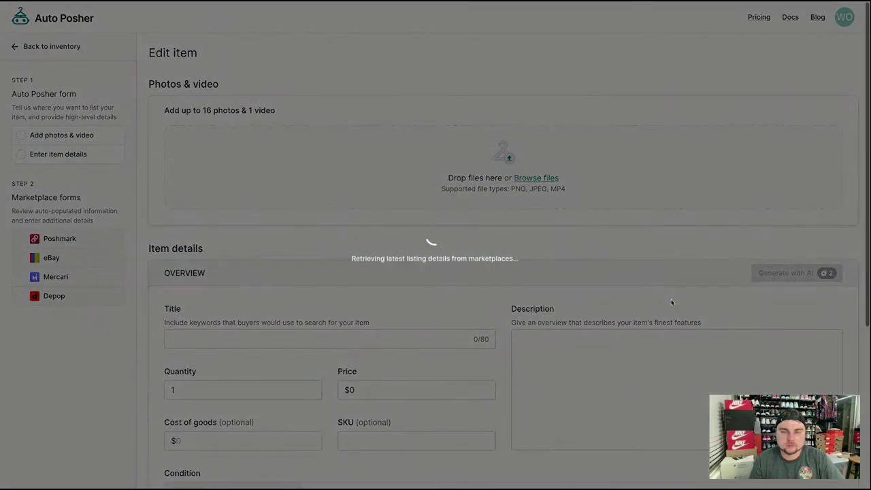
pyautogui.scroll(-15, 442, 360)
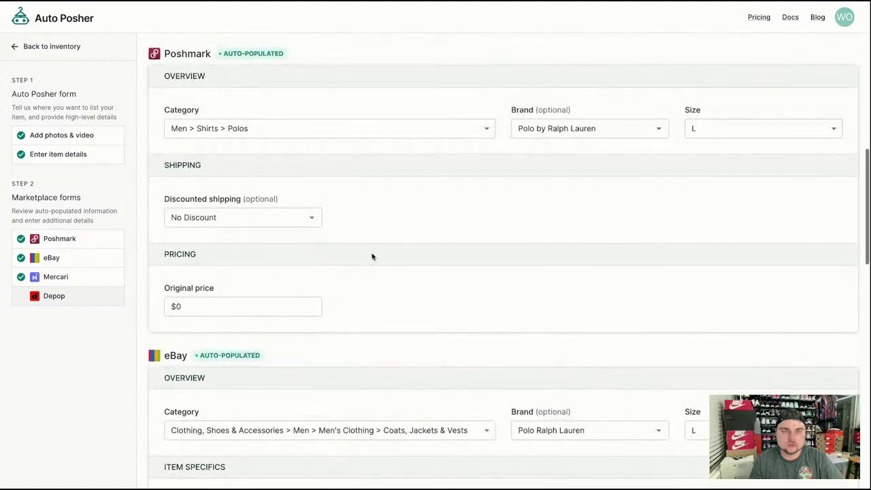
pyautogui.click(307, 127)
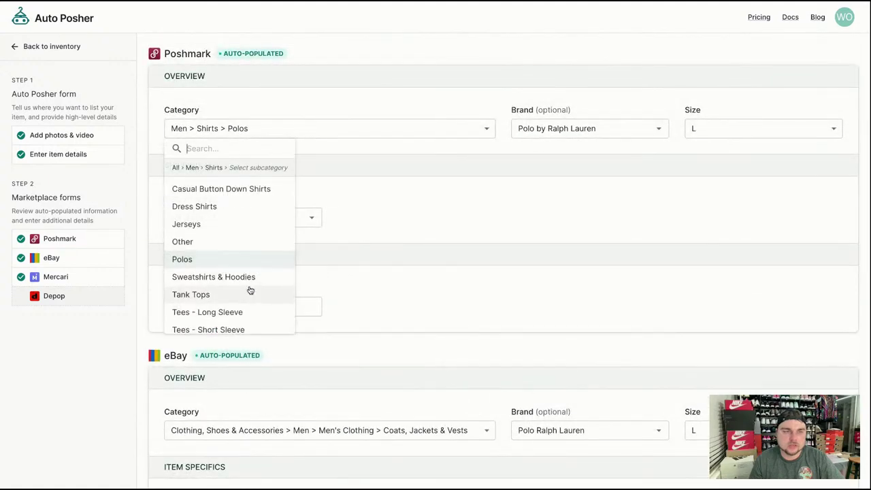
pyautogui.scroll(-1, 249, 290)
pyautogui.scroll(1, 249, 291)
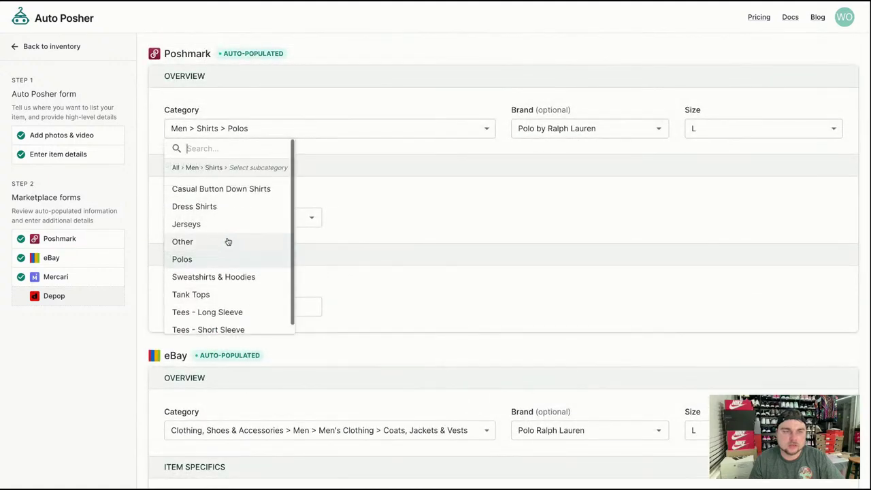
pyautogui.click(212, 168)
pyautogui.click(195, 170)
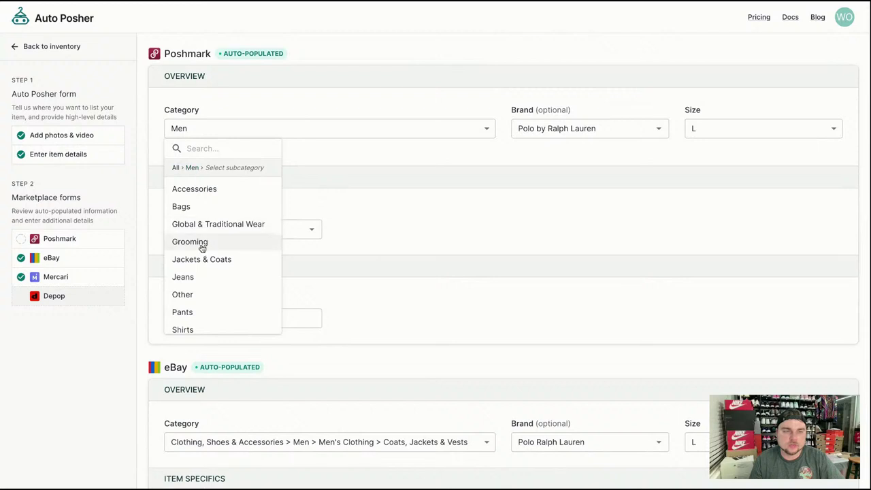
pyautogui.scroll(-1, 202, 251)
pyautogui.click(224, 220)
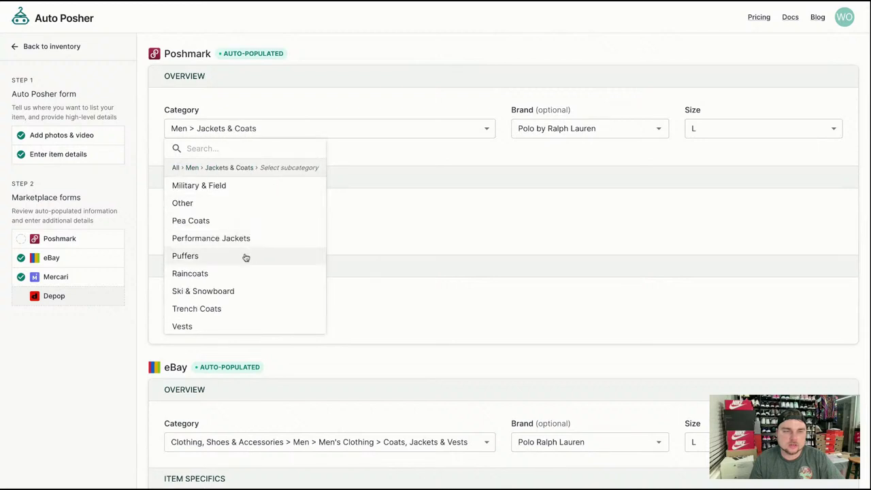
# Look through the jacket subcategories and set the Poshmark subcategory to Lightweight & Shirt Jackets
pyautogui.scroll(-1, 231, 279)
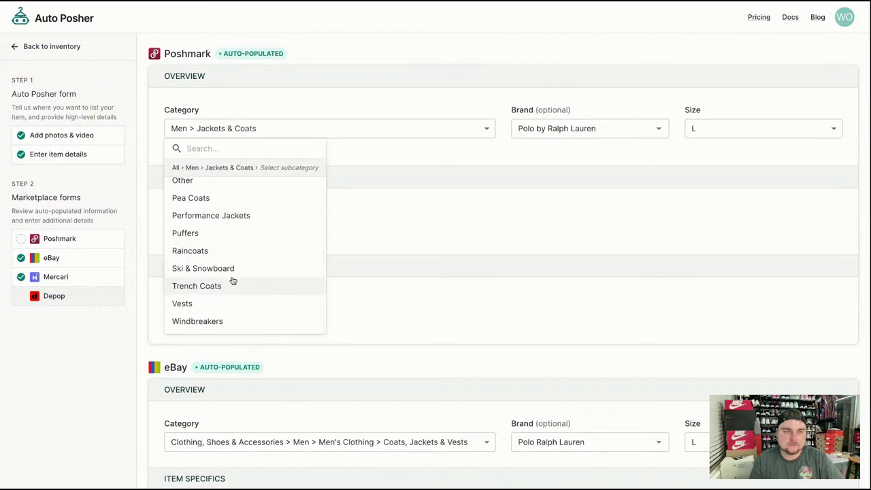
pyautogui.scroll(3, 221, 286)
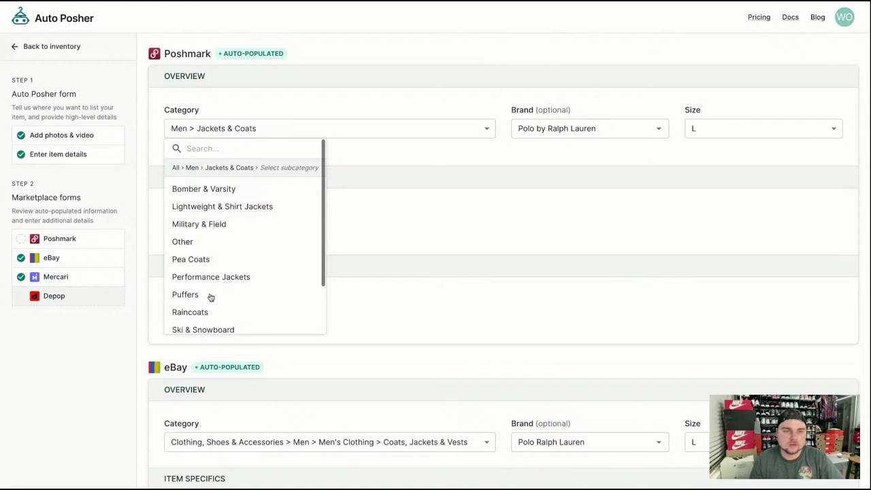
pyautogui.click(228, 220)
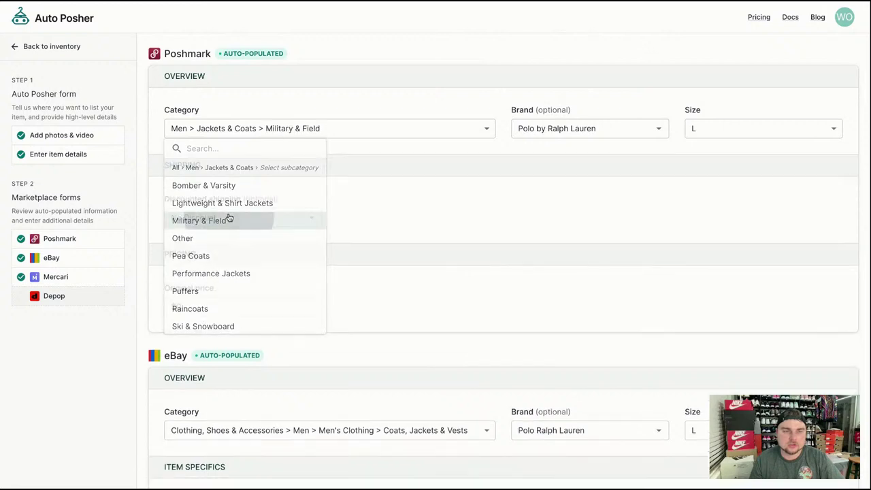
pyautogui.click(306, 130)
pyautogui.click(232, 206)
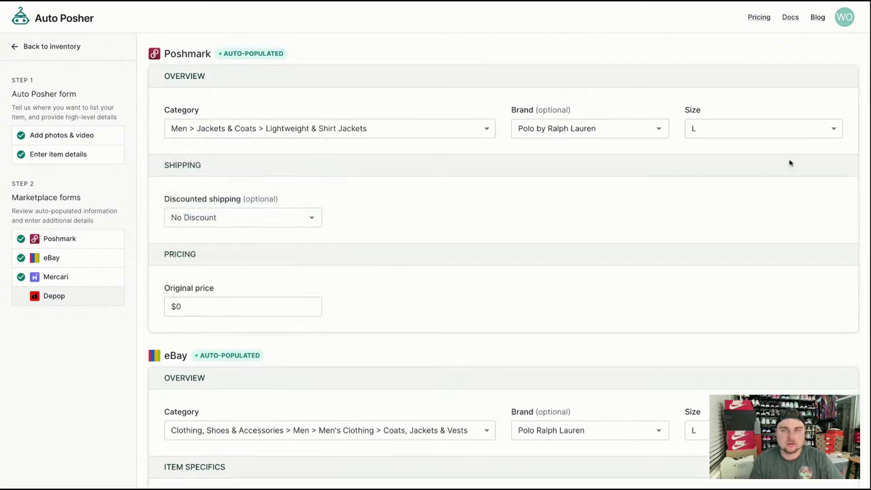
# Update the plaid jacket on its marketplaces and return to the inventory
pyautogui.scroll(-20, 650, 301)
pyautogui.click(808, 320)
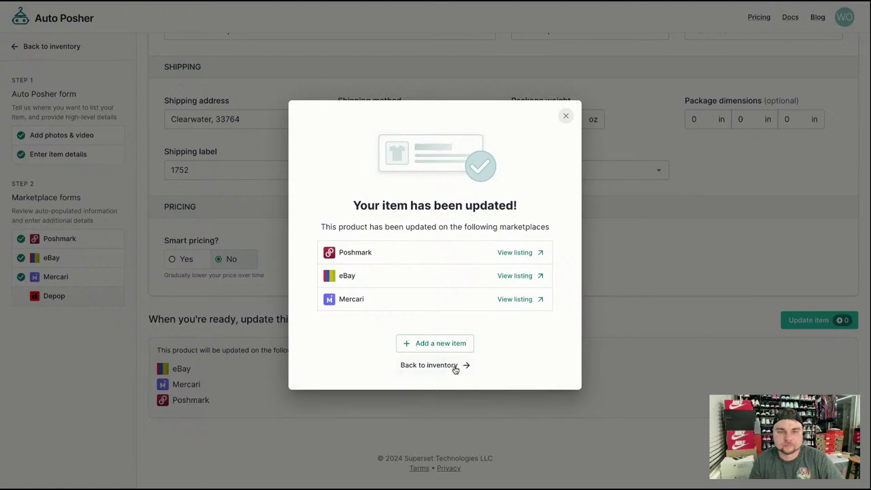
pyautogui.click(455, 366)
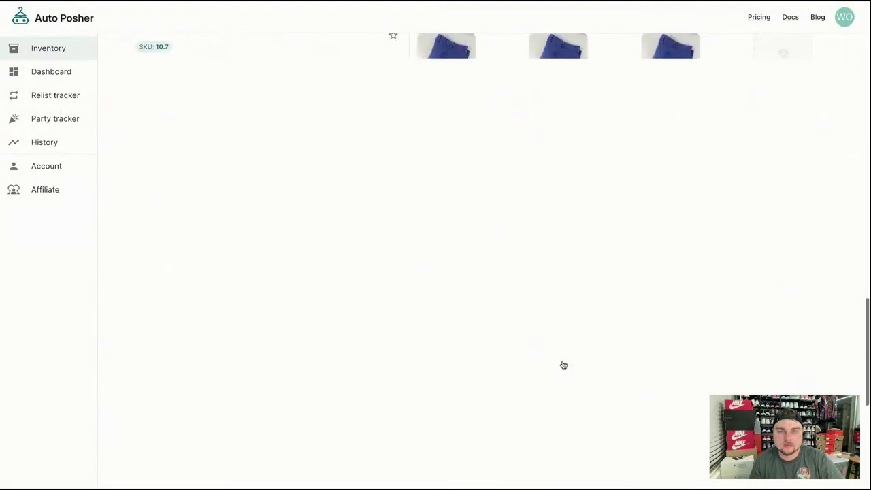
# List the Burberry Brit navy polo shirt on Mercari and on Poshmark, keeping the prefilled details
pyautogui.click(556, 333)
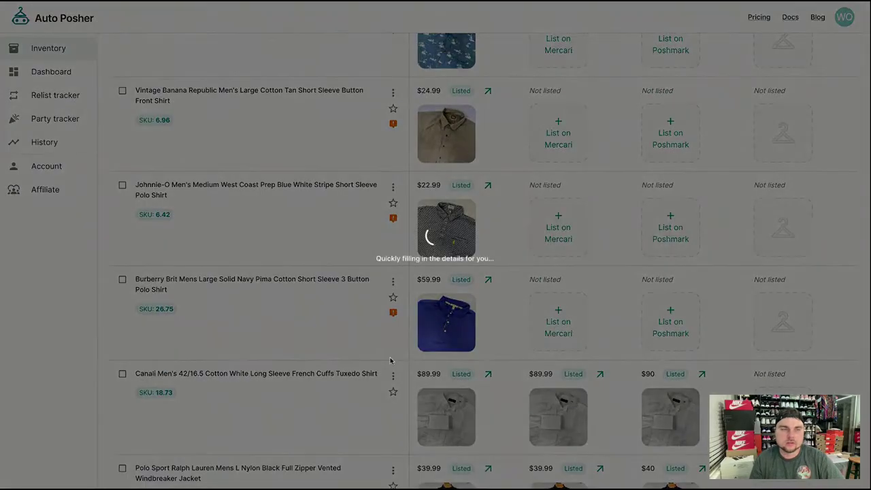
pyautogui.scroll(-5, 381, 352)
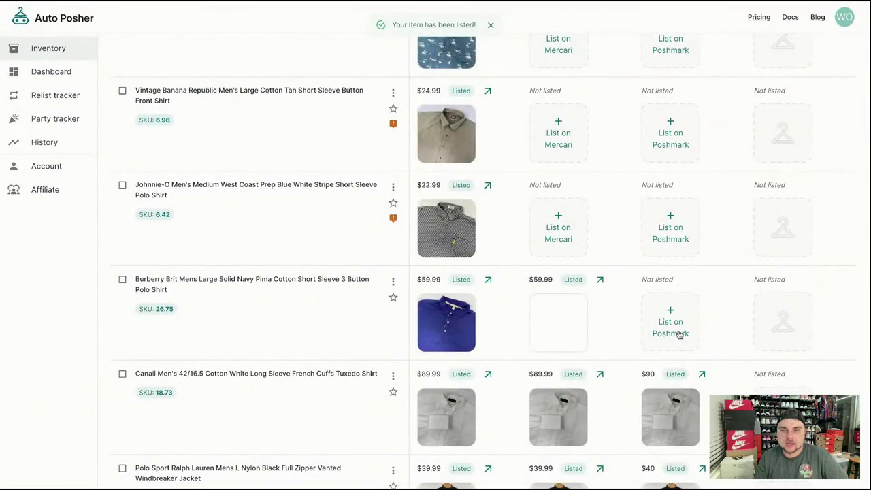
pyautogui.click(679, 334)
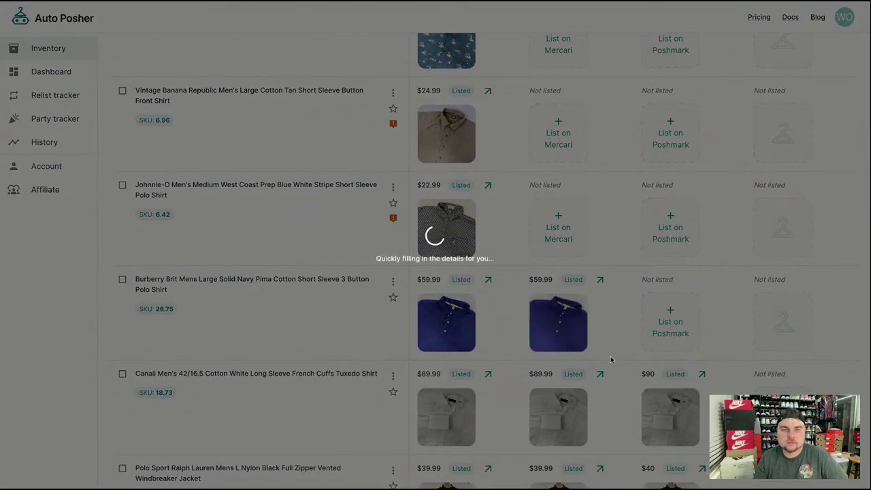
pyautogui.scroll(-5, 541, 362)
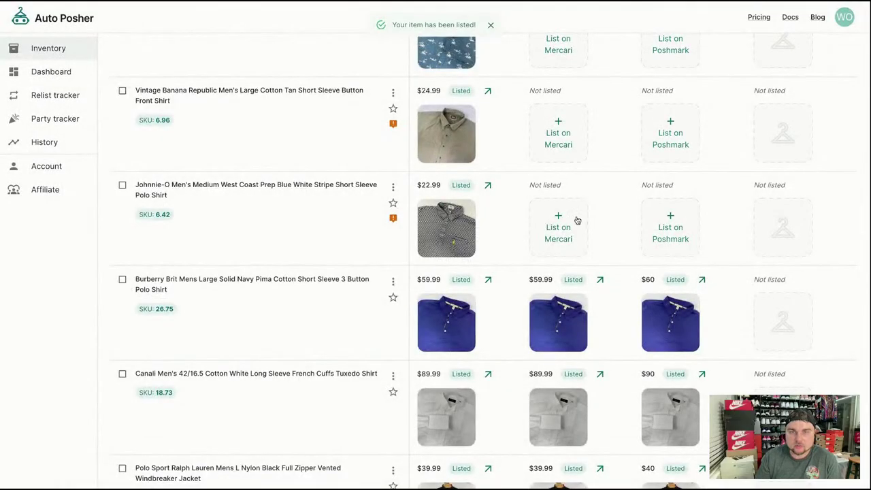
# List the Johnnie-O blue white stripe polo shirt on Mercari, checking the prefilled details and leaving the brand blank
pyautogui.click(576, 219)
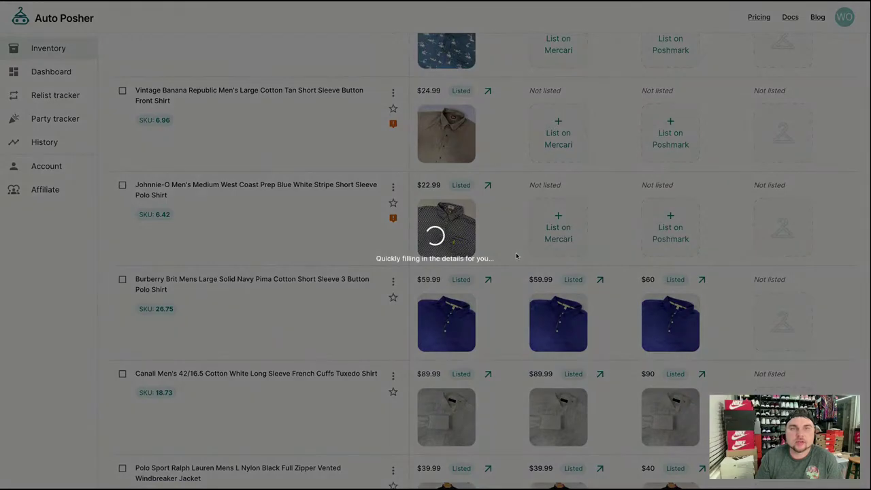
pyautogui.scroll(-10, 579, 333)
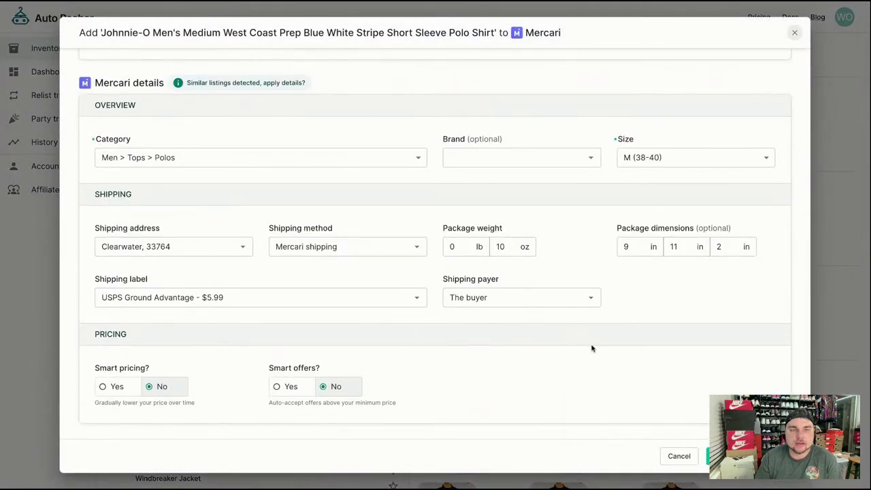
pyautogui.scroll(10, 526, 288)
pyautogui.scroll(-4, 524, 272)
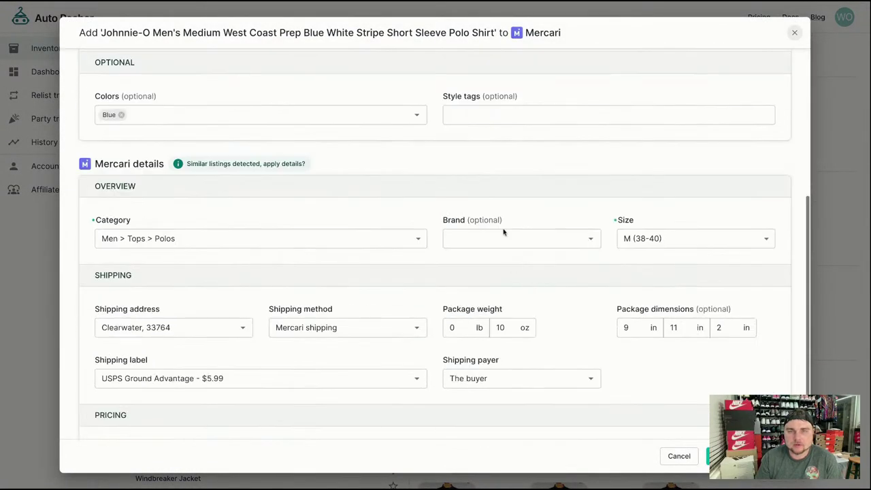
pyautogui.scroll(-2, 626, 354)
pyautogui.click(732, 456)
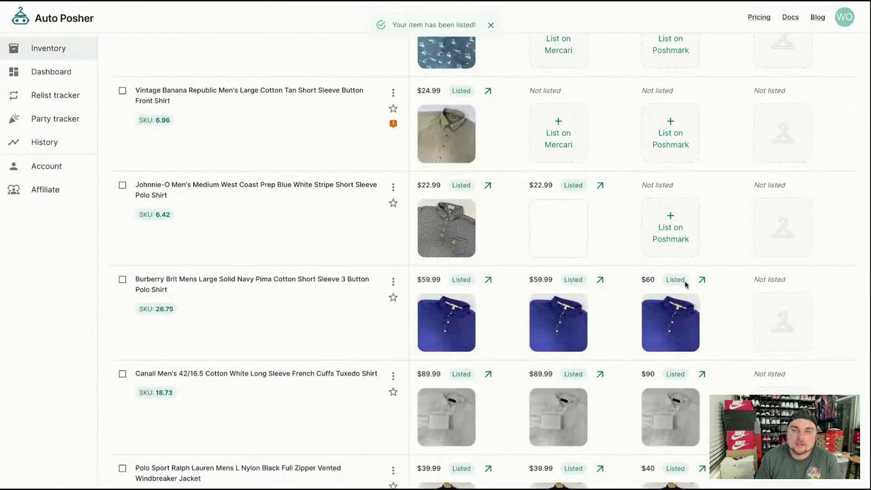
# List the Johnnie-O polo shirt on Poshmark with the auto-populated category, brand and size
pyautogui.click(675, 240)
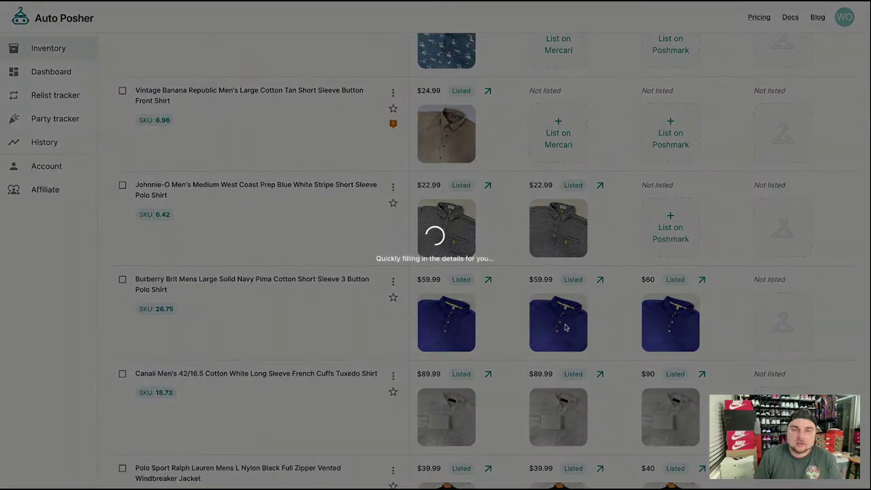
pyautogui.scroll(-5, 451, 352)
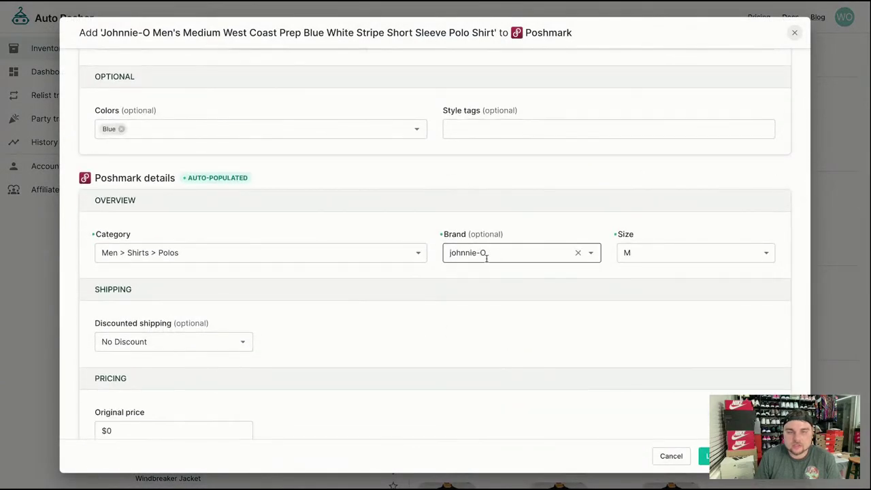
pyautogui.scroll(-1, 593, 363)
pyautogui.click(705, 456)
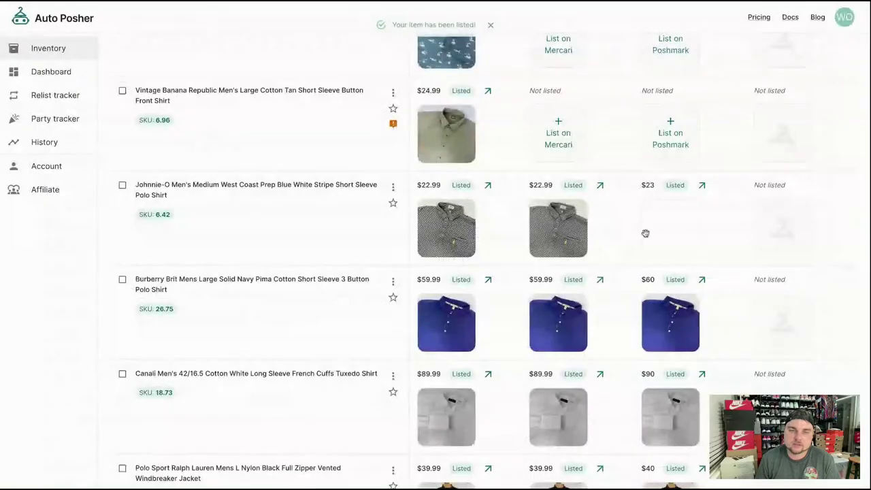
# List the vintage Banana Republic tan button front shirt on Mercari and on Poshmark, keeping the prefilled details
pyautogui.scroll(2, 593, 269)
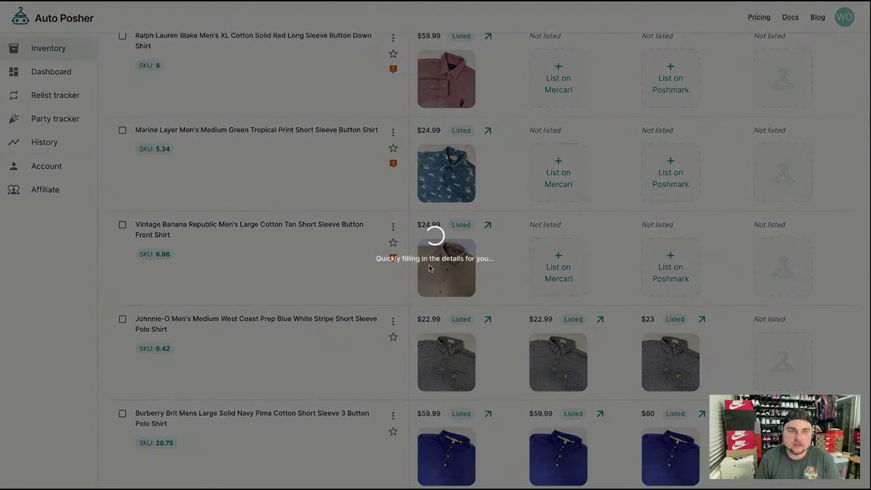
pyautogui.scroll(-5, 476, 292)
pyautogui.scroll(-2, 646, 361)
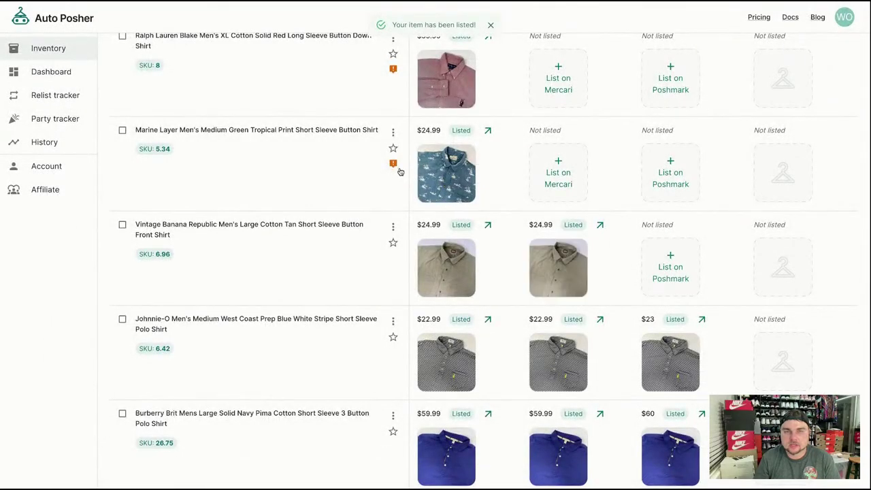
pyautogui.click(656, 275)
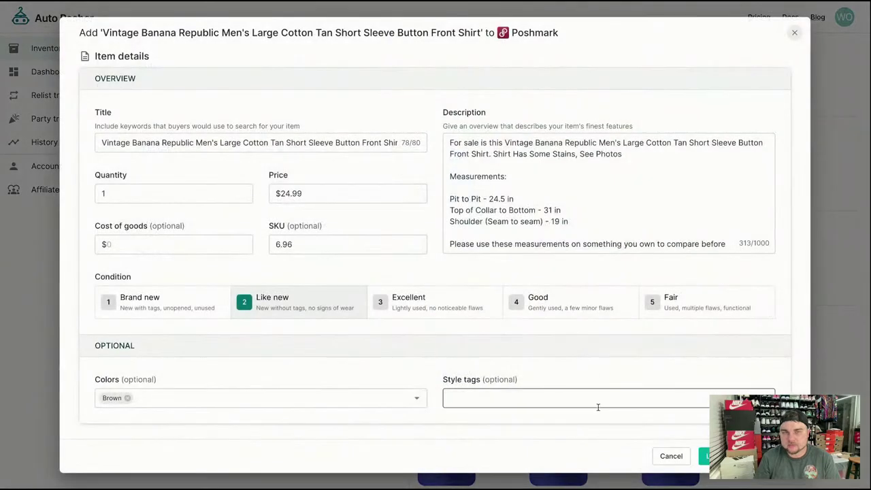
pyautogui.scroll(-5, 597, 408)
pyautogui.click(704, 456)
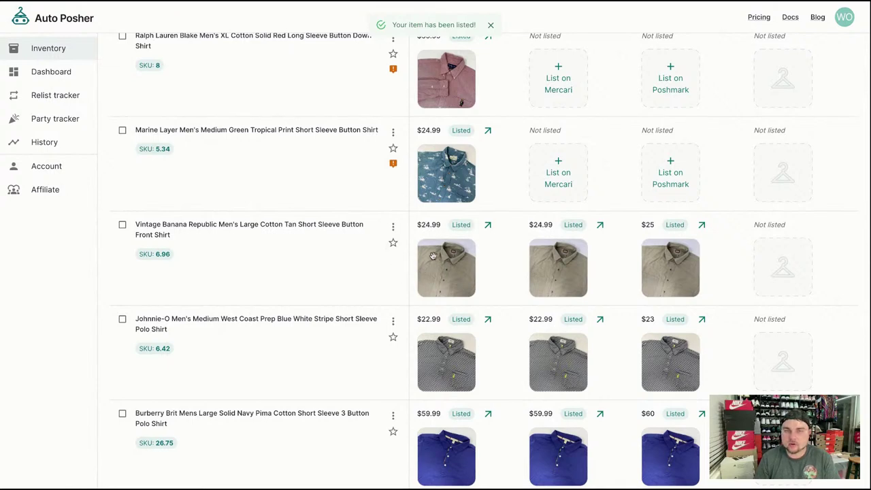
# List the Marine Layer green tropical print shirt on Mercari and on Poshmark, keeping the prefilled details
pyautogui.click(560, 180)
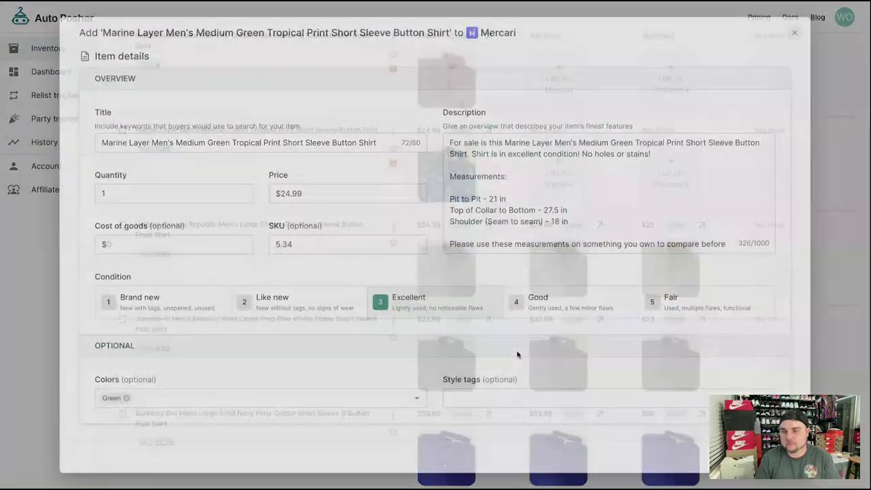
pyautogui.scroll(-10, 503, 379)
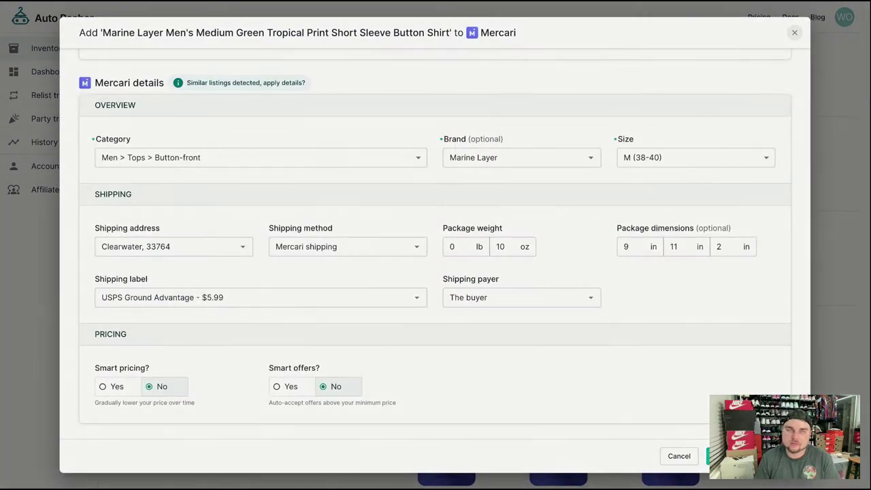
pyautogui.click(721, 455)
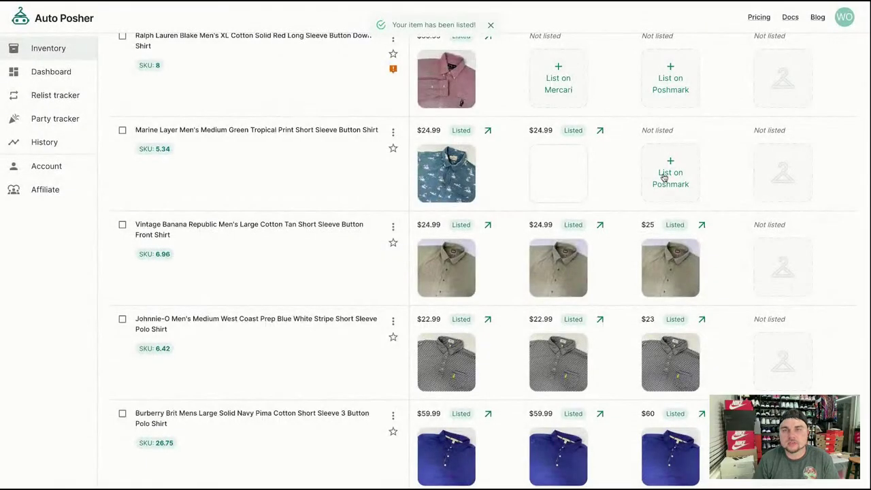
pyautogui.click(664, 177)
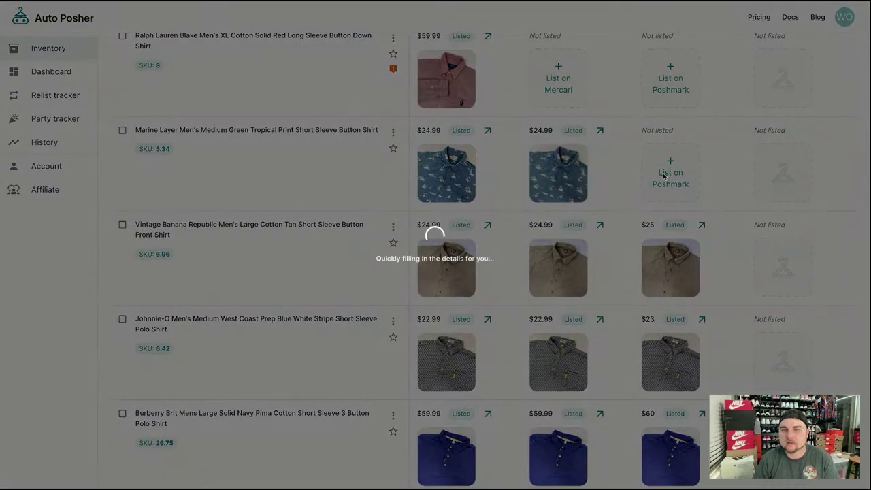
pyautogui.scroll(-5, 587, 320)
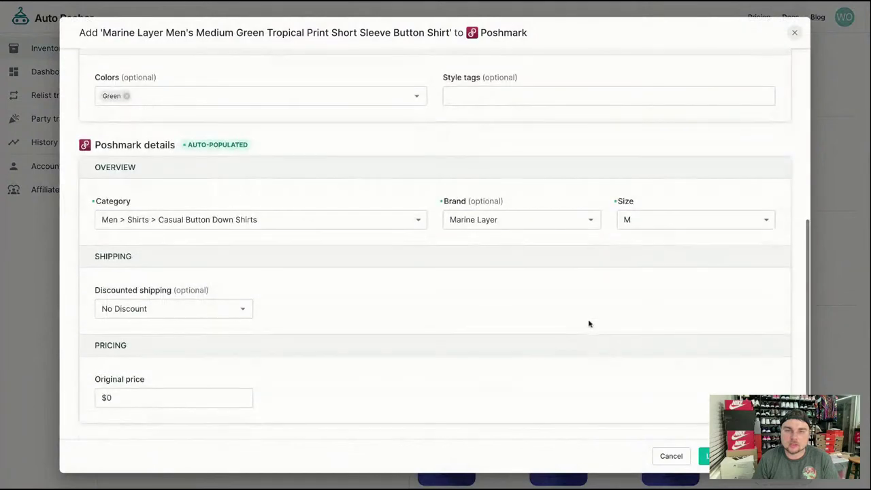
pyautogui.click(708, 456)
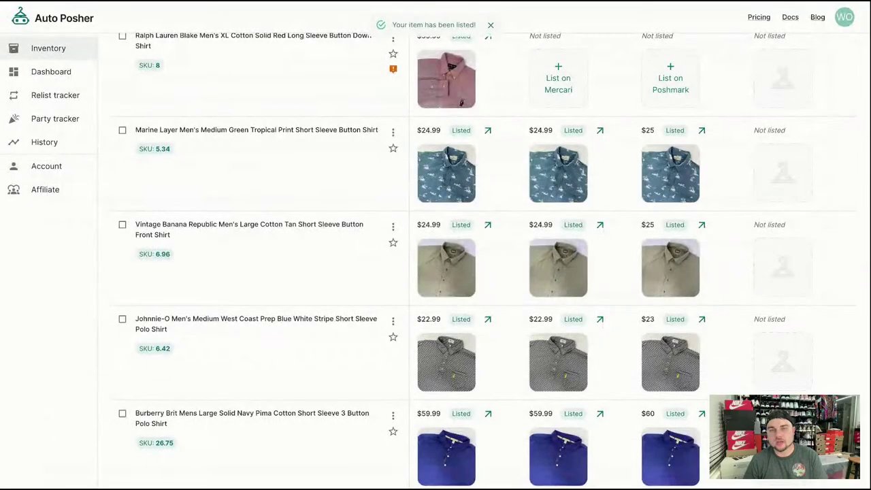
# Check the prefilled details of the Ralph Lauren Blake red long sleeve shirt and list it on Mercari
pyautogui.scroll(3, 678, 336)
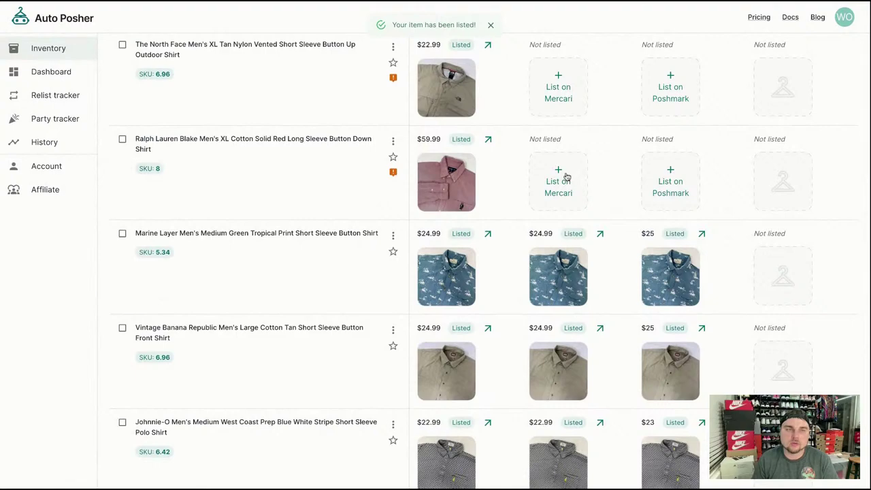
pyautogui.click(566, 177)
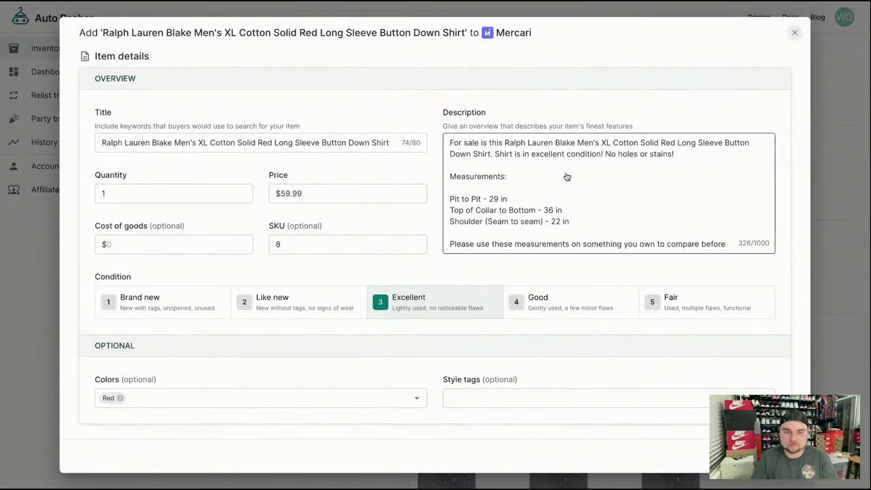
pyautogui.scroll(-5, 501, 301)
pyautogui.scroll(5, 652, 262)
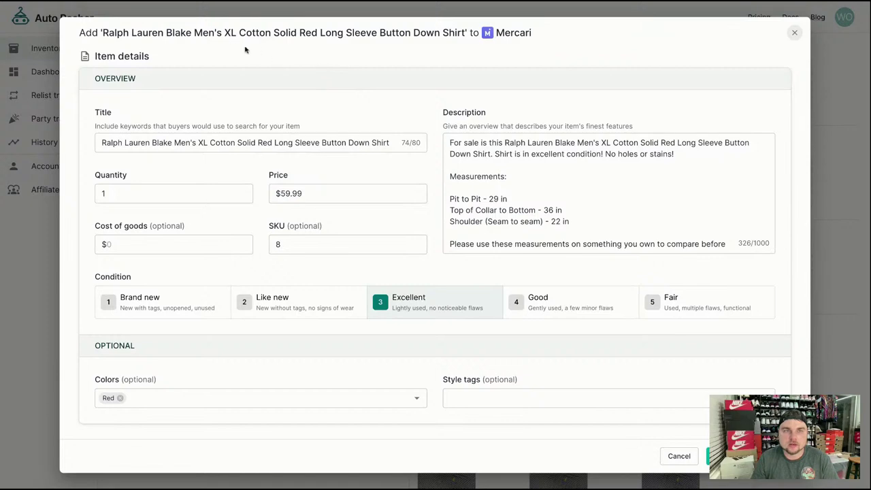
pyautogui.scroll(-5, 297, 99)
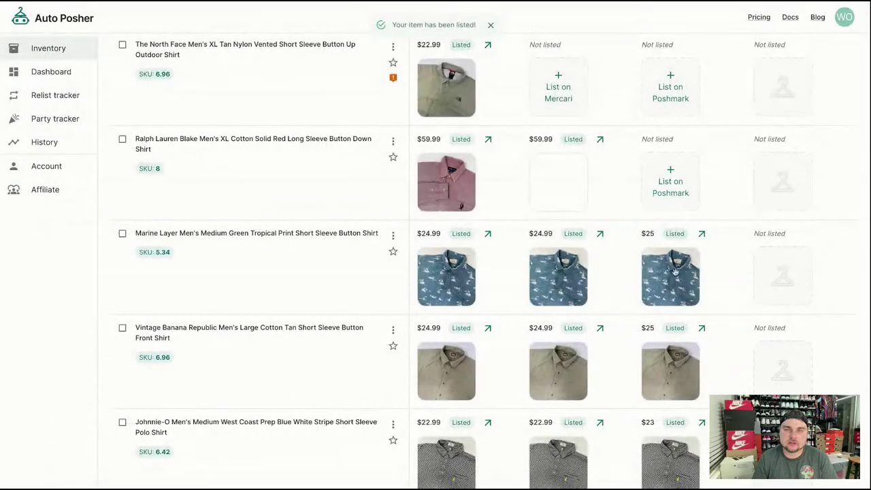
# List the Ralph Lauren Blake red shirt on Poshmark with the brand changed to Ralph Lauren
pyautogui.click(671, 191)
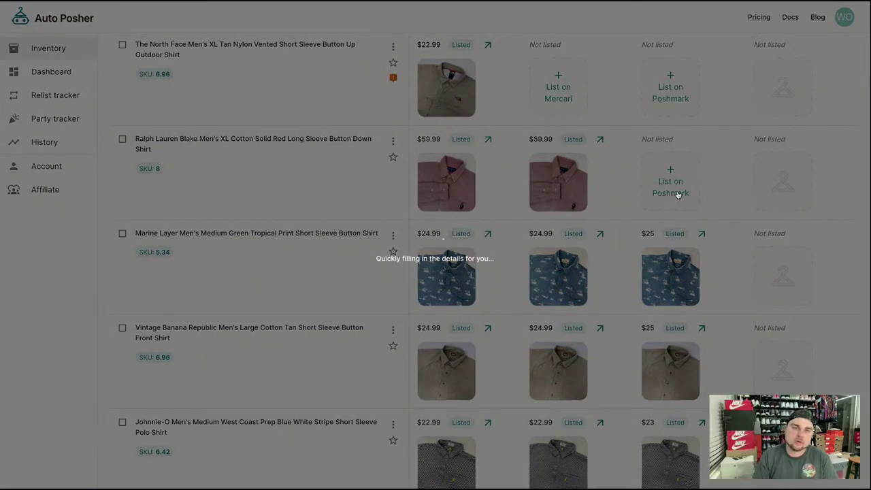
pyautogui.scroll(-5, 601, 304)
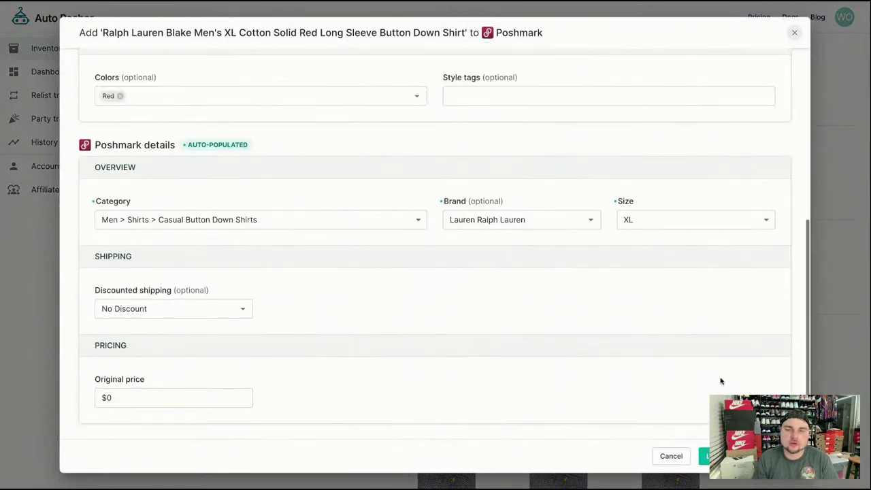
pyautogui.click(481, 220)
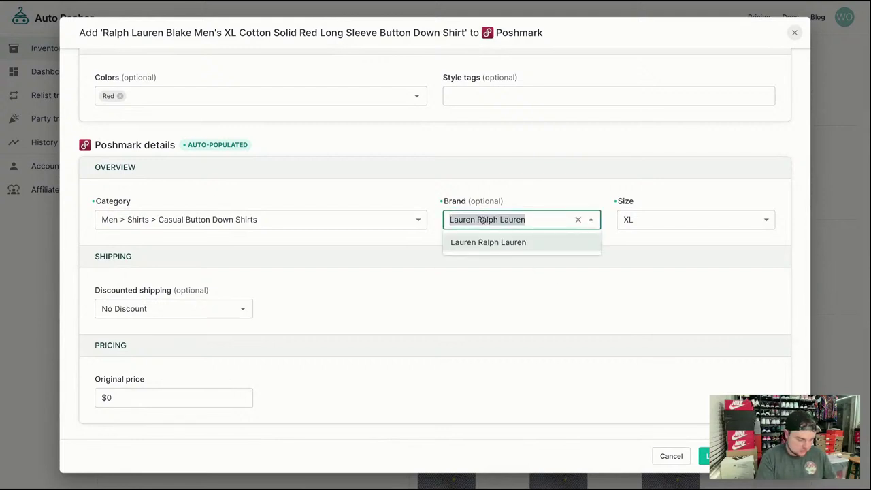
pyautogui.write('ralph')
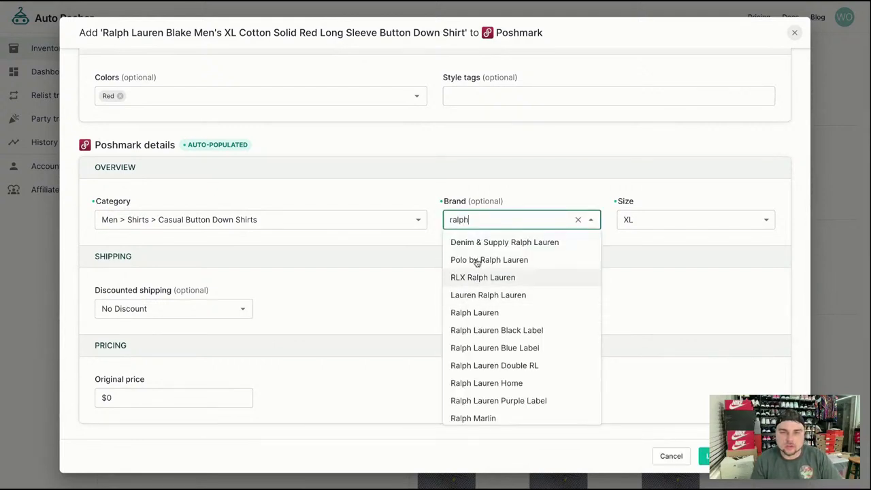
pyautogui.click(471, 313)
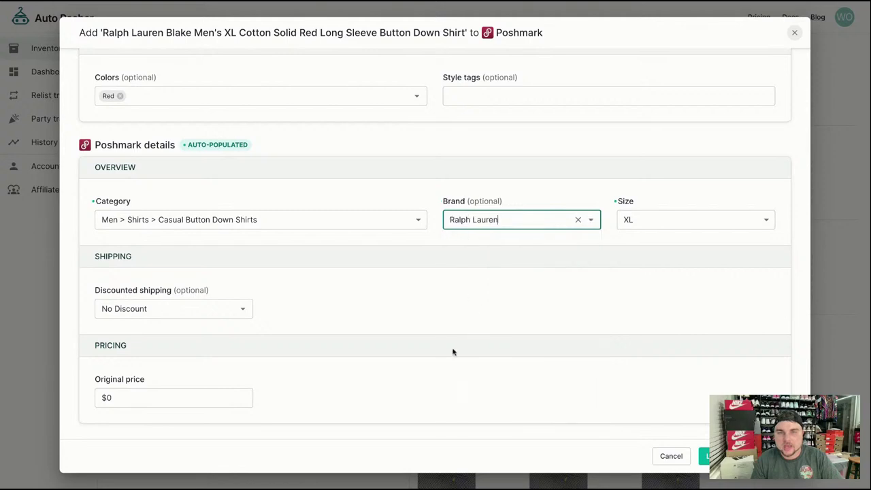
pyautogui.click(703, 456)
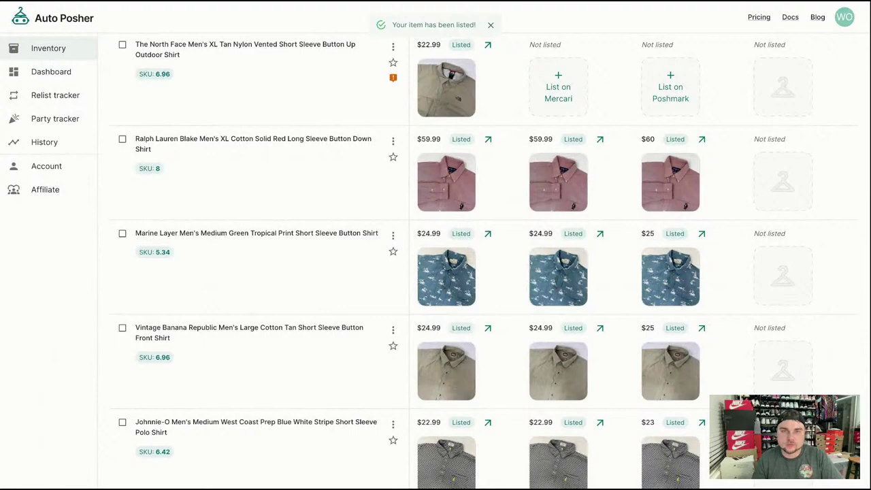
# List The North Face tan vented outdoor shirt on Mercari with its prefilled details
pyautogui.scroll(3, 542, 245)
pyautogui.click(542, 245)
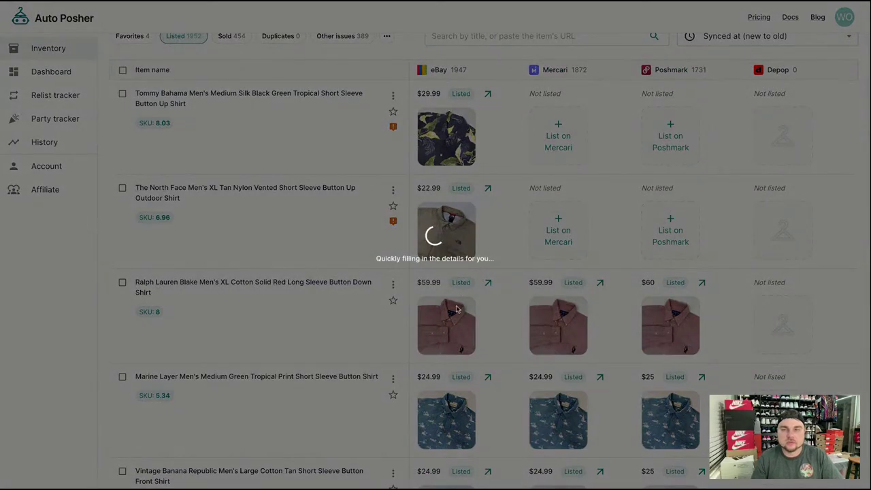
pyautogui.scroll(-6, 490, 364)
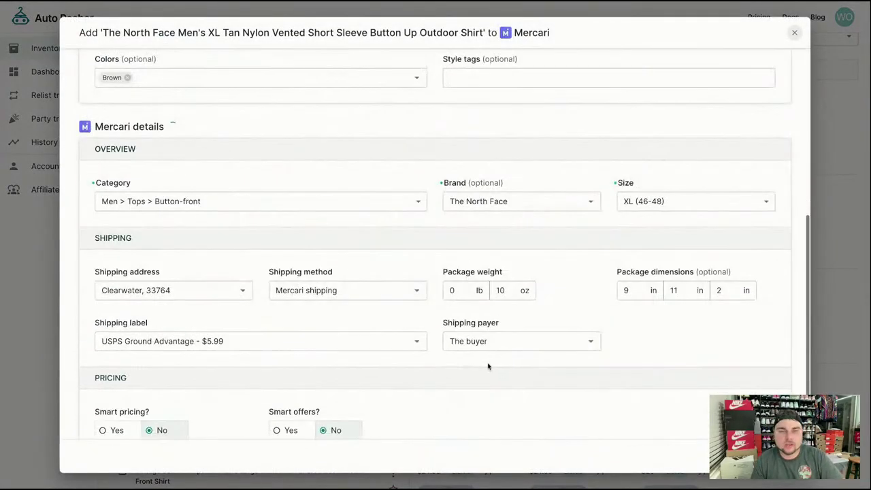
pyautogui.click(711, 456)
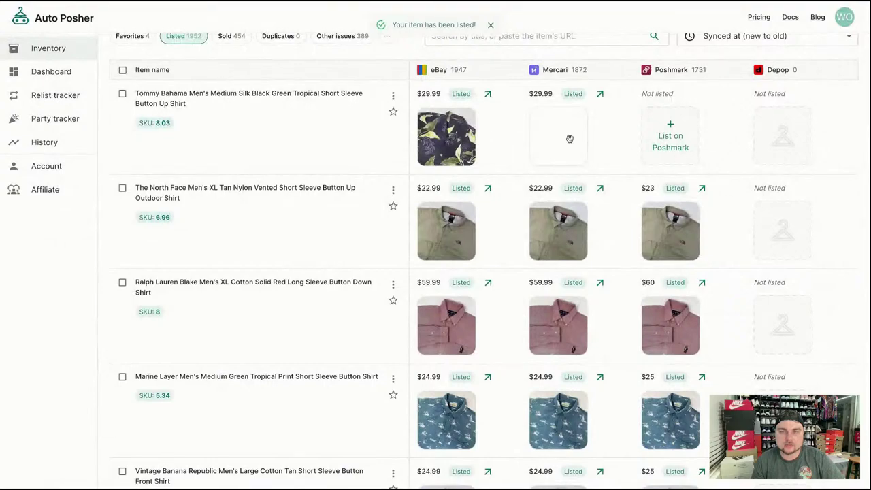
# List the Tommy Bahama black green tropical shirt on Poshmark with its prefilled details, and switch to another page of the inventory
pyautogui.click(662, 136)
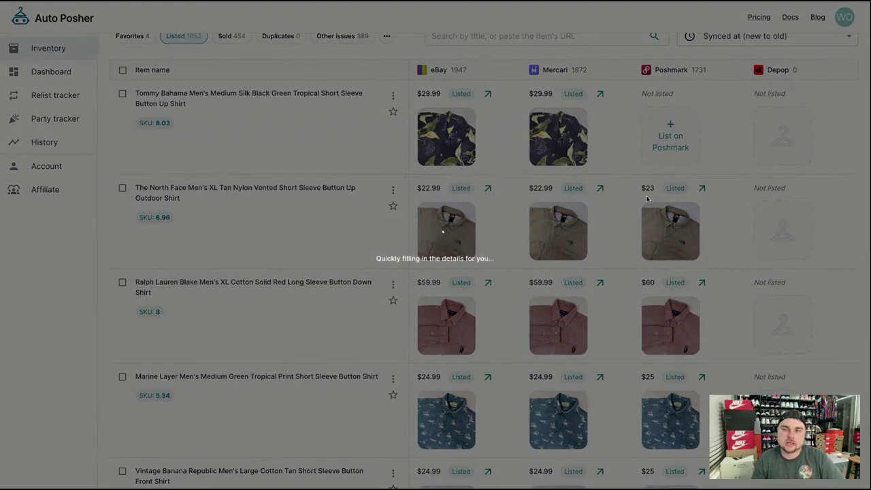
pyautogui.scroll(-5, 632, 356)
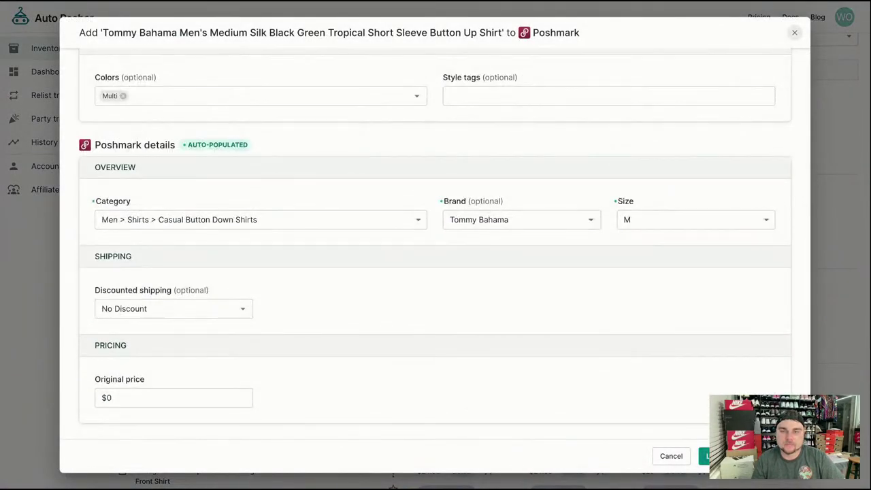
pyautogui.click(711, 455)
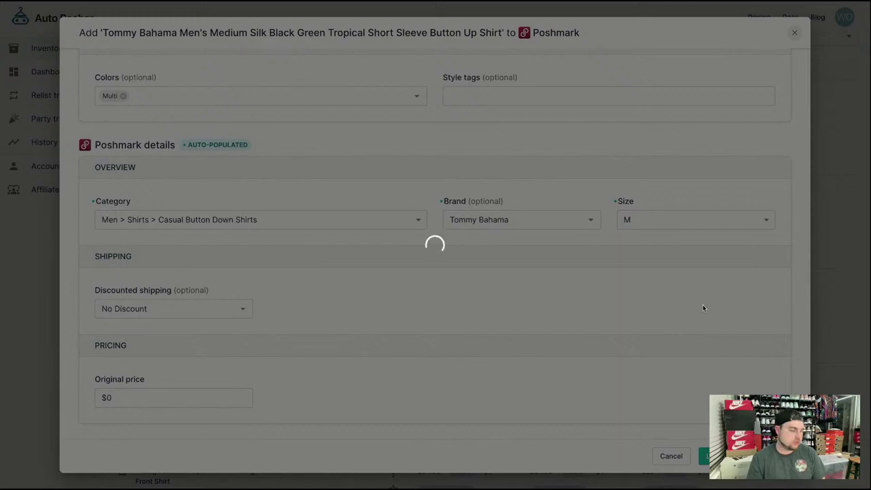
pyautogui.scroll(-20, 553, 414)
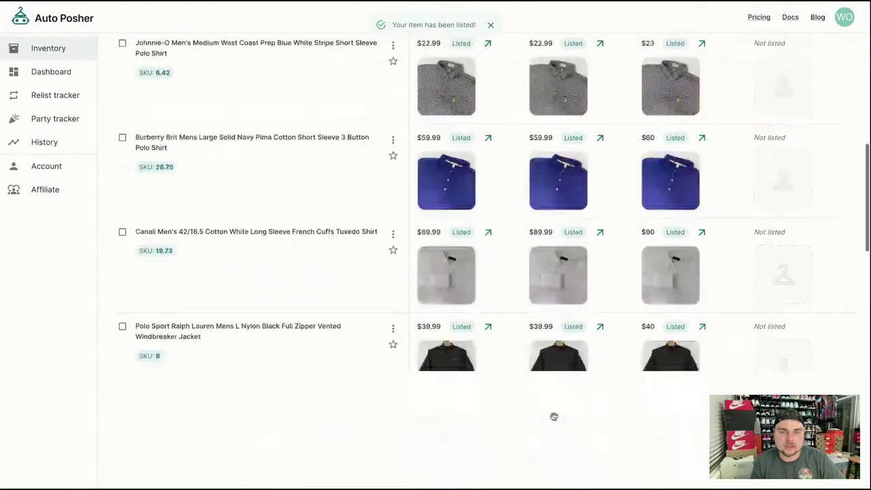
pyautogui.click(120, 411)
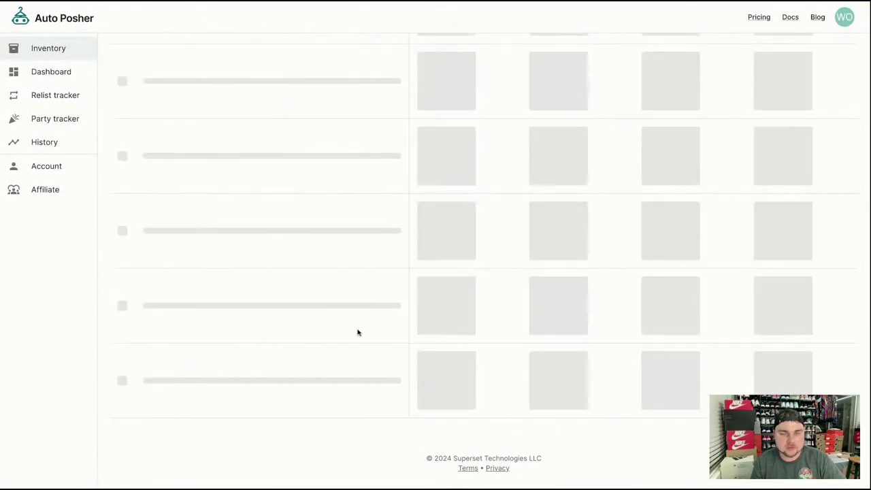
# Open the Mercari listing form for the Spanx natural high waisted shapewear and review its prefilled details
pyautogui.click(556, 346)
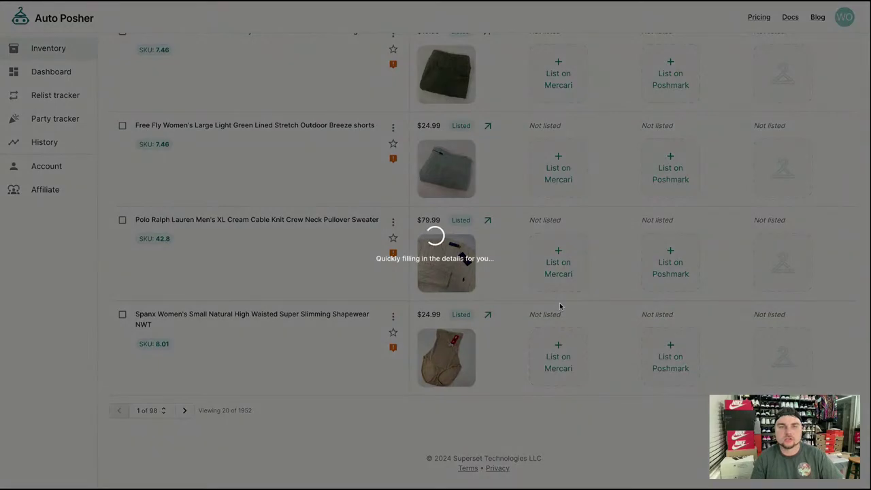
pyautogui.scroll(-3, 519, 345)
pyautogui.scroll(-2, 519, 345)
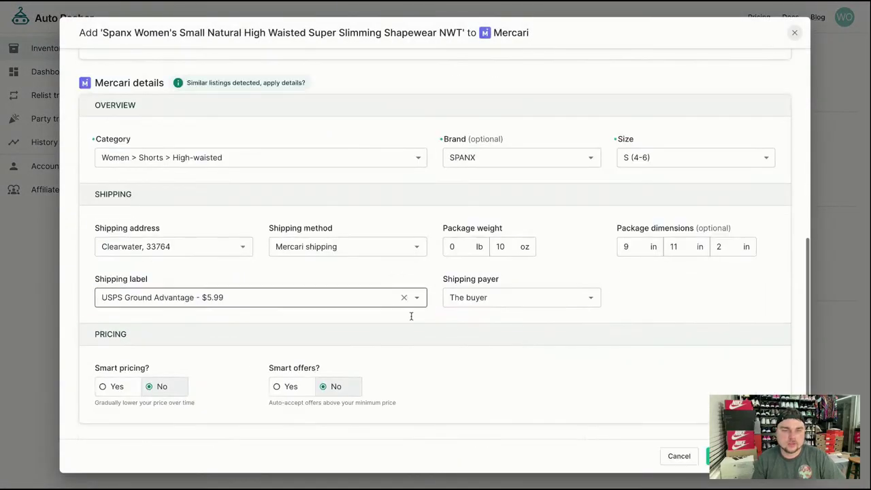
pyautogui.scroll(6, 241, 224)
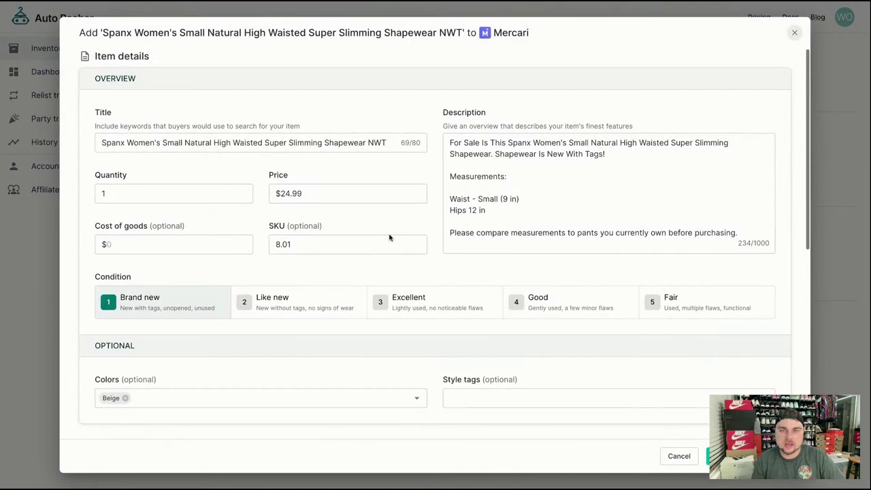
pyautogui.scroll(-5, 319, 303)
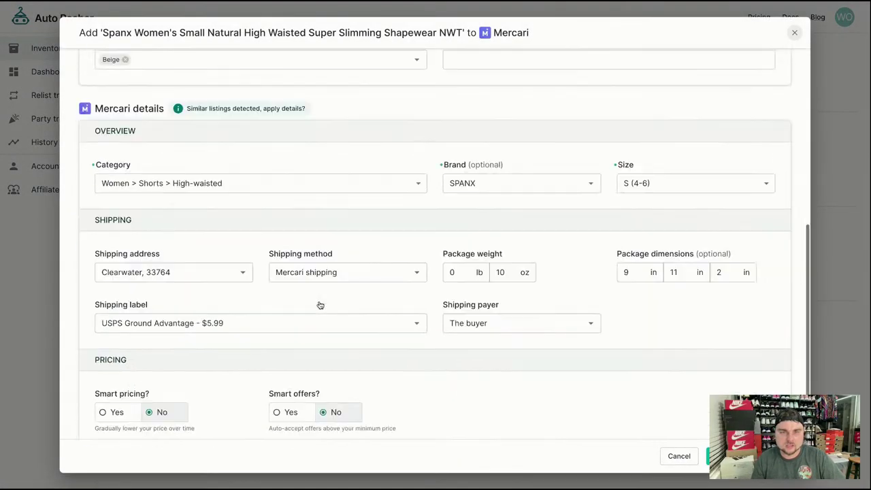
# Switch the shapewear's Mercari category from shorts to Women > Underwear
pyautogui.click(194, 188)
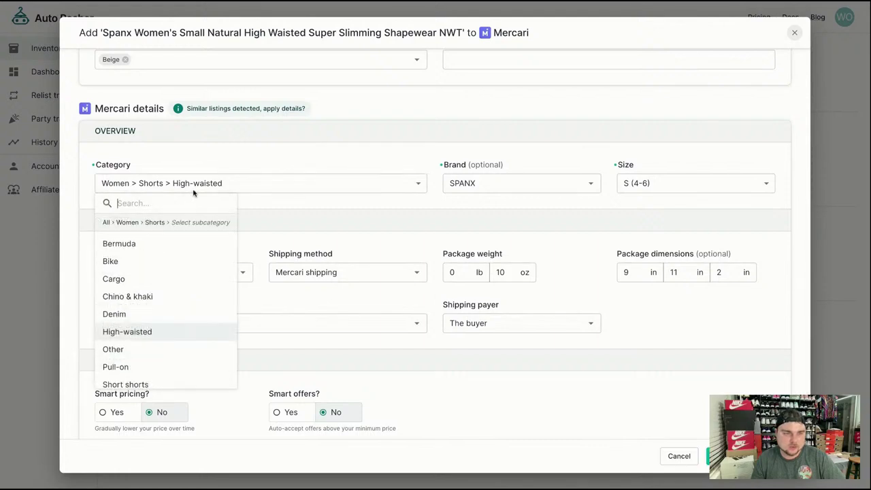
pyautogui.click(129, 223)
pyautogui.scroll(-1, 154, 317)
pyautogui.scroll(-3, 155, 317)
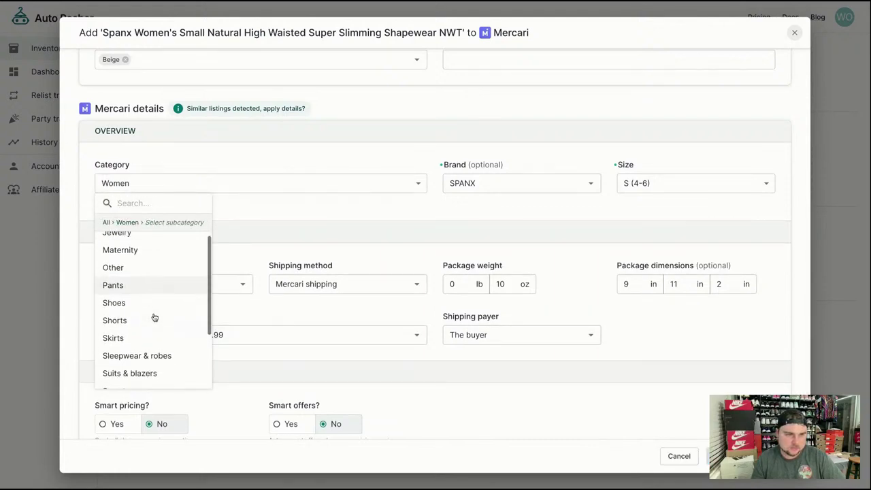
pyautogui.scroll(-2, 152, 343)
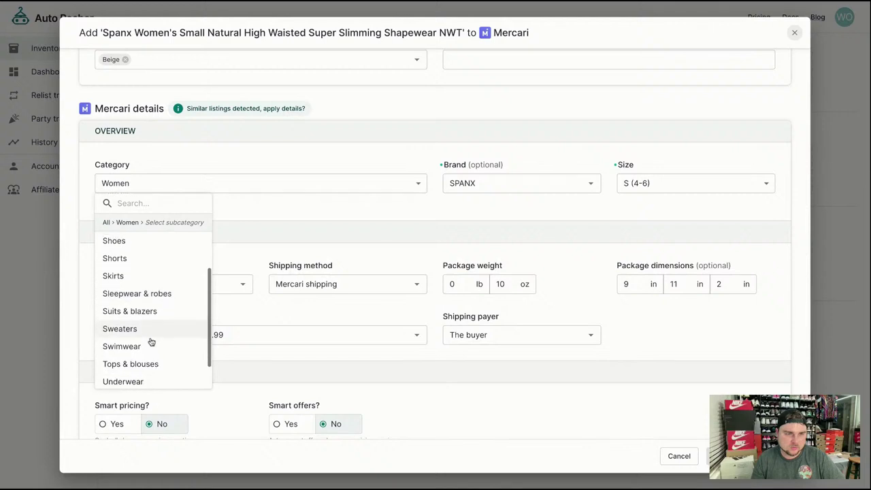
pyautogui.scroll(-1, 151, 362)
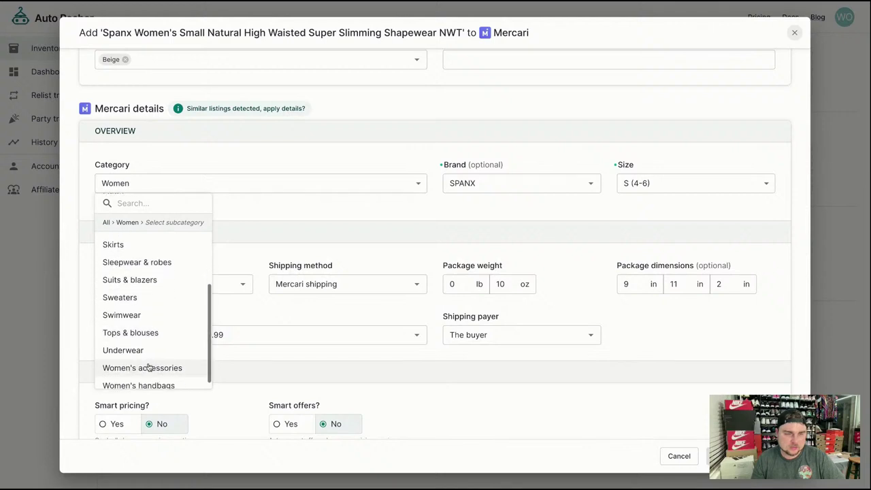
pyautogui.click(151, 352)
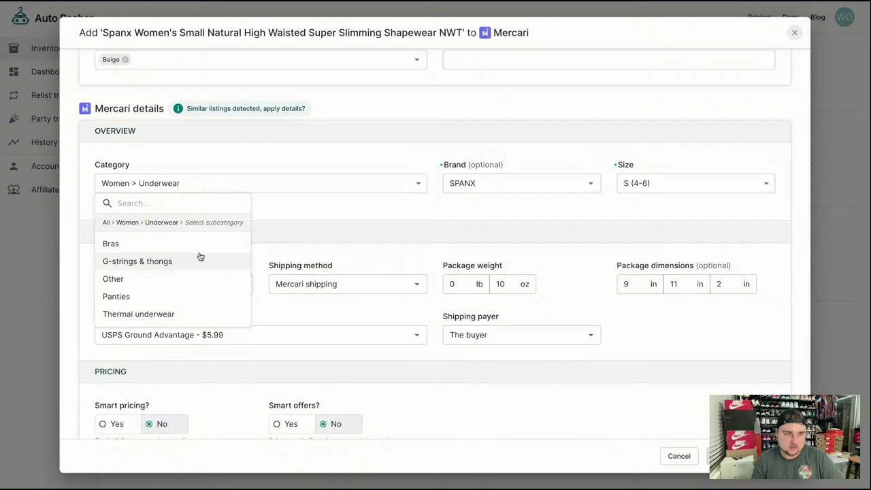
# Go back to the Women category, look through its other subcategories for a better match, and choose Underwear again
pyautogui.click(127, 222)
pyautogui.scroll(-2, 135, 348)
pyautogui.scroll(-1, 135, 348)
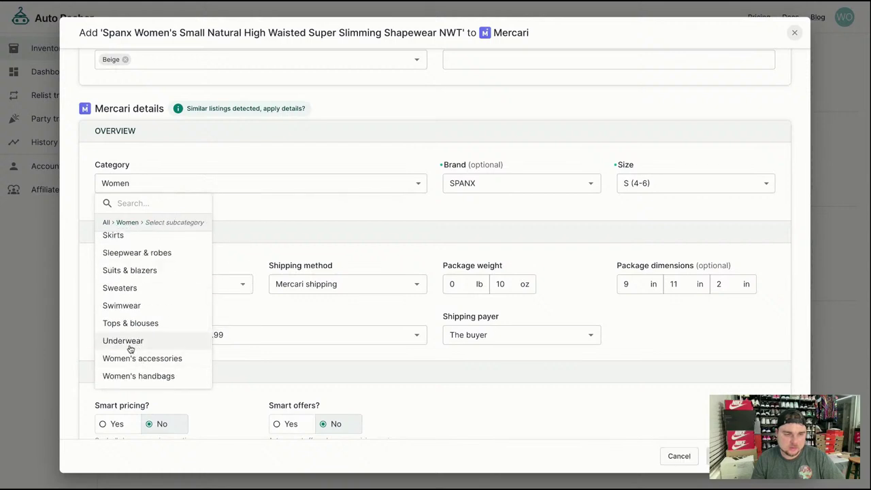
pyautogui.scroll(1, 132, 335)
pyautogui.scroll(3, 129, 334)
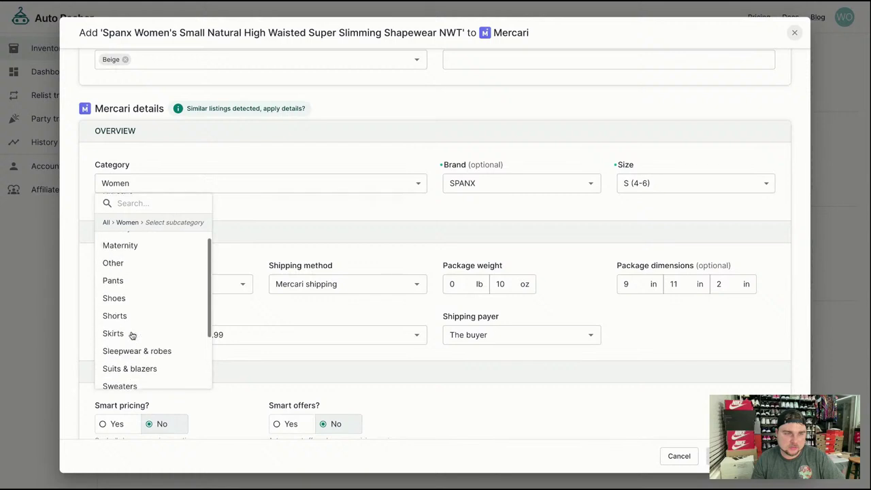
pyautogui.scroll(-4, 130, 334)
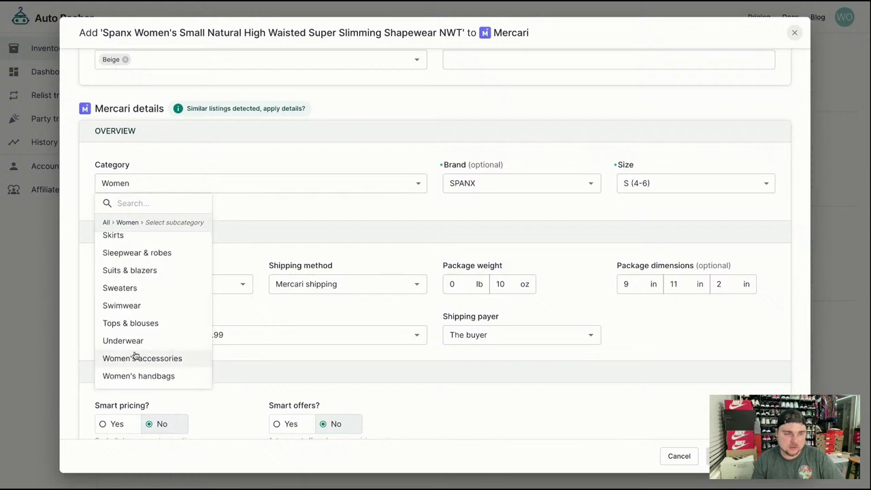
pyautogui.scroll(1, 125, 364)
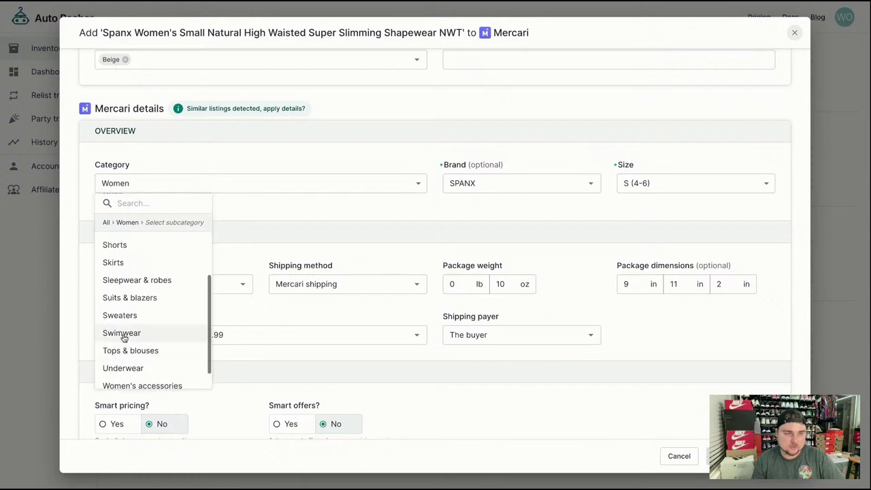
pyautogui.click(123, 366)
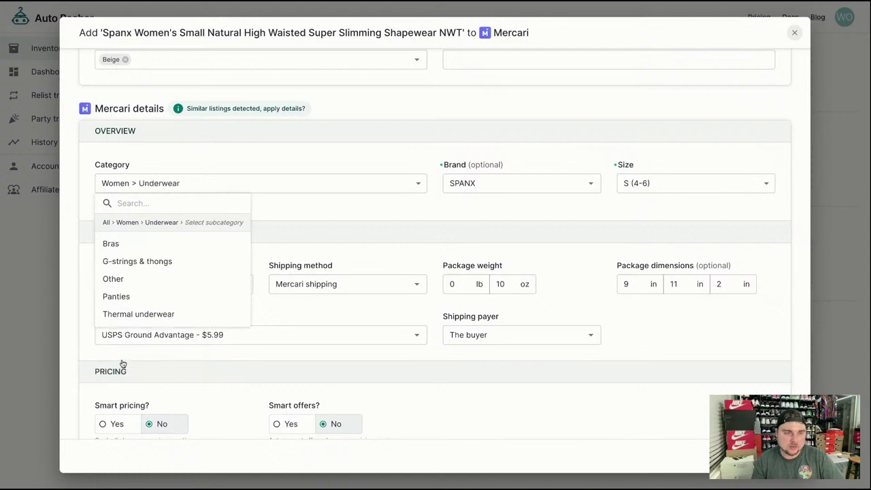
# Choose Other as the underwear subcategory and list the Spanx shapewear on Mercari
pyautogui.click(215, 281)
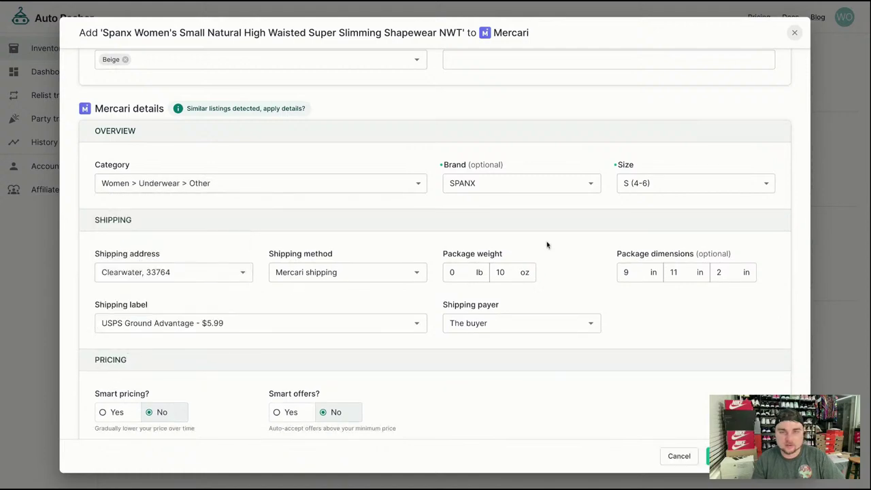
pyautogui.scroll(-1, 636, 371)
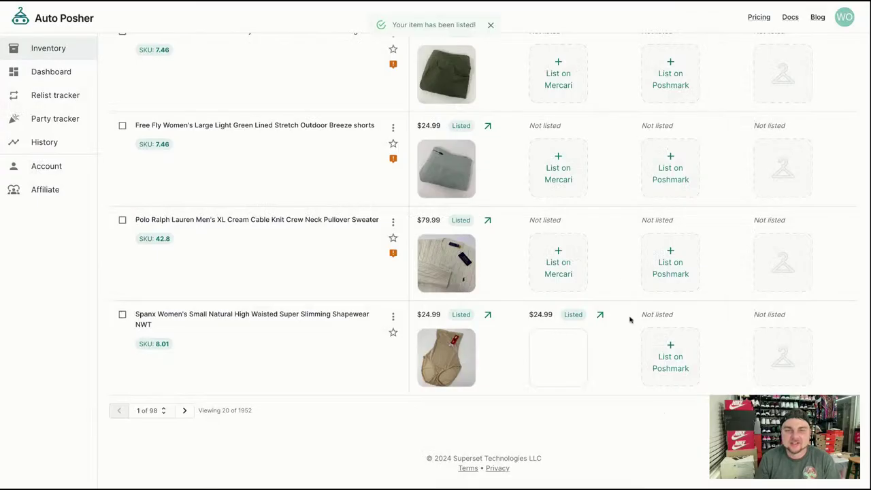
# Check the prefilled Poshmark details of the Spanx shapewear and list it on Poshmark
pyautogui.click(670, 359)
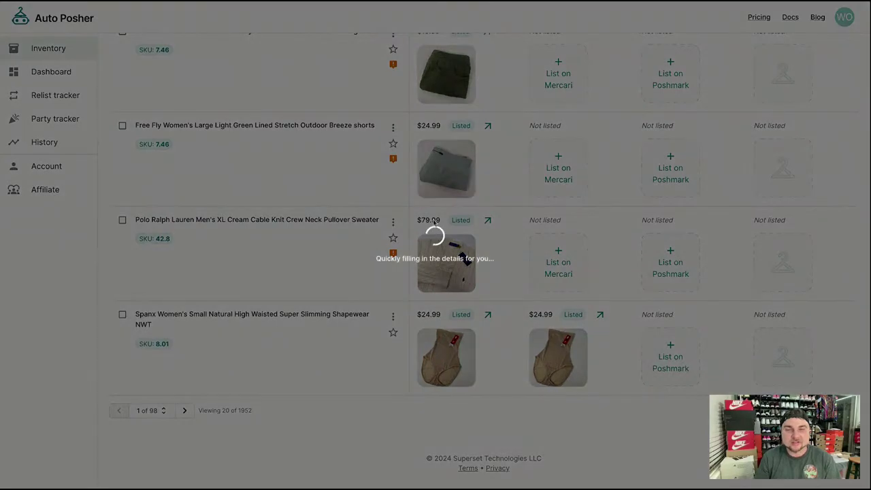
pyautogui.scroll(-3, 323, 286)
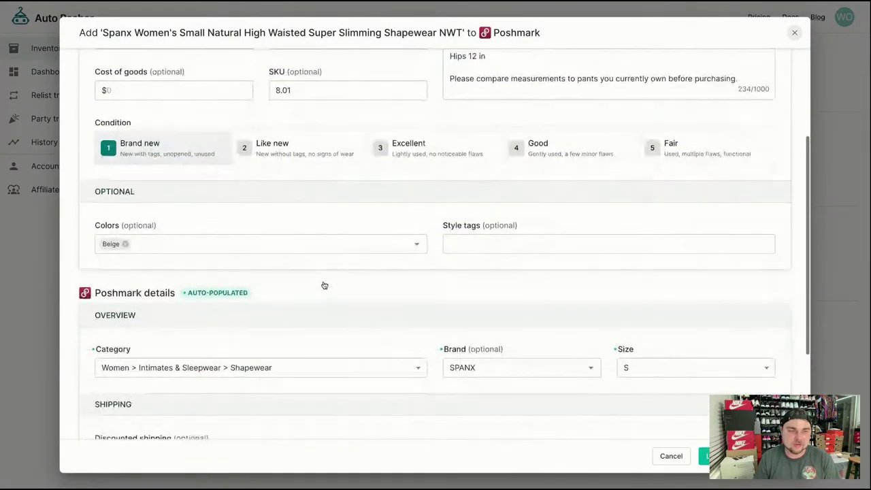
pyautogui.scroll(-2, 271, 363)
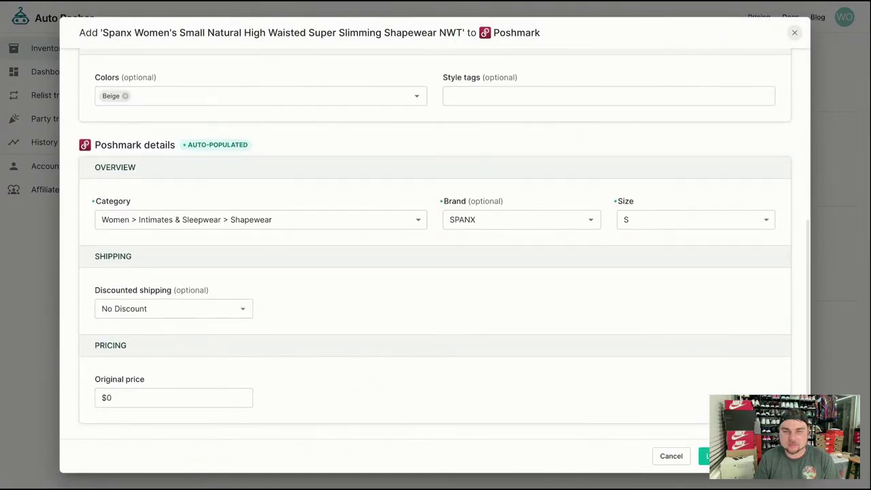
pyautogui.click(705, 456)
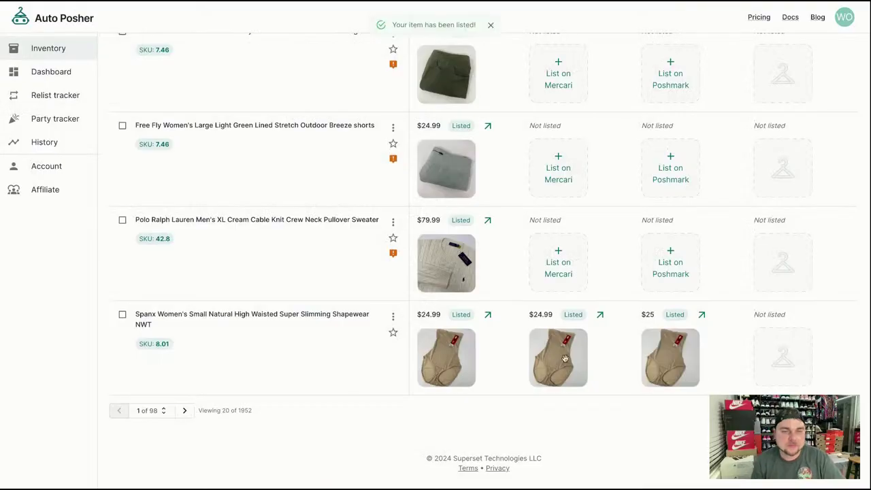
# List the Polo Ralph Lauren cream cable knit sweater on Mercari with the category changed to Men > Sweaters > Crewneck
pyautogui.click(554, 270)
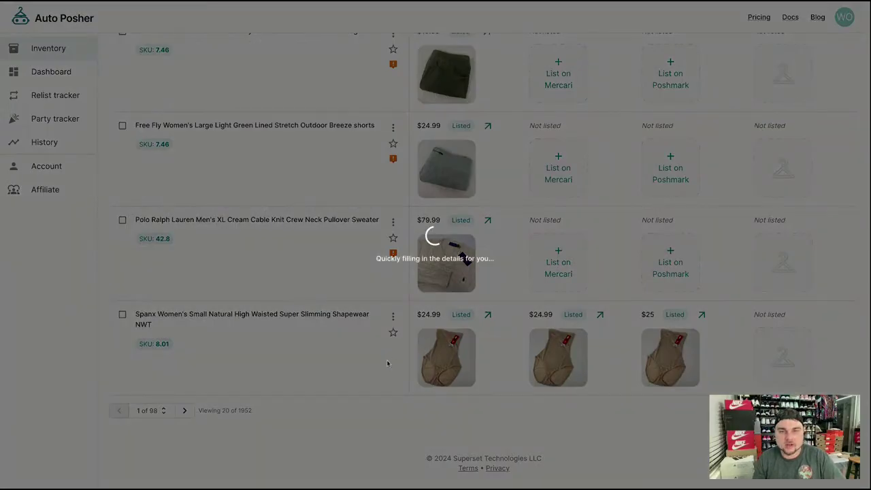
pyautogui.scroll(-10, 430, 371)
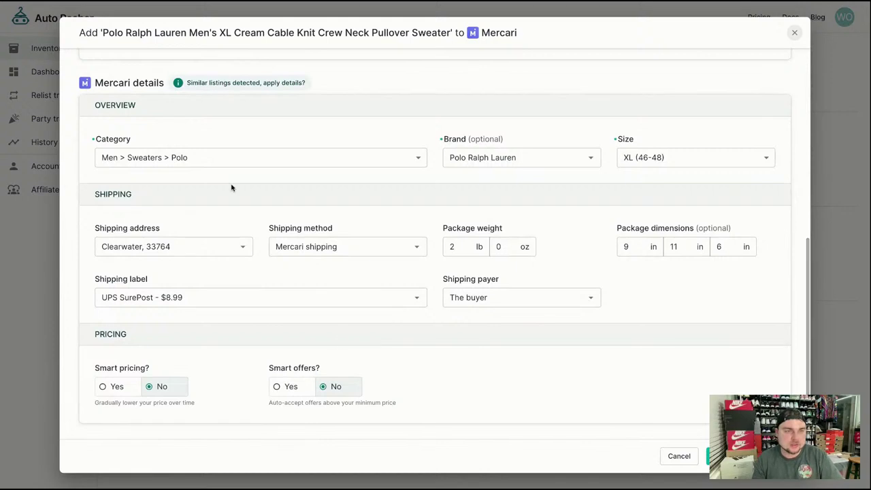
pyautogui.click(161, 157)
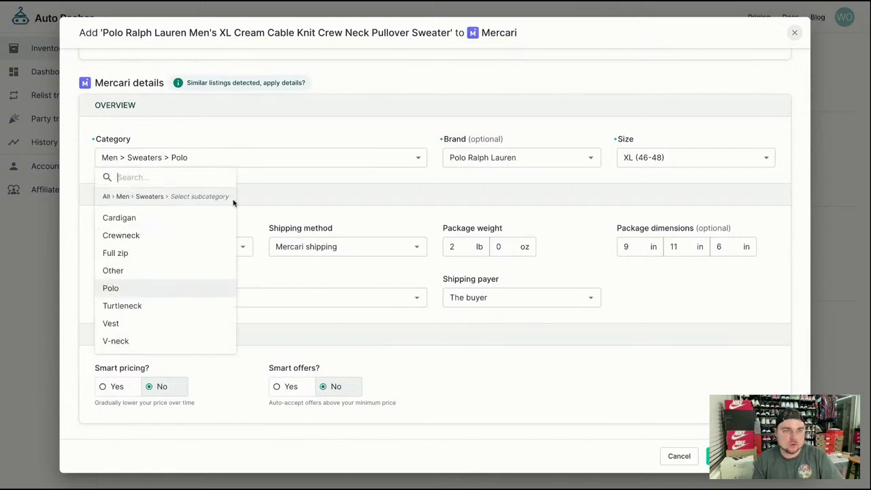
pyautogui.click(148, 235)
pyautogui.click(718, 455)
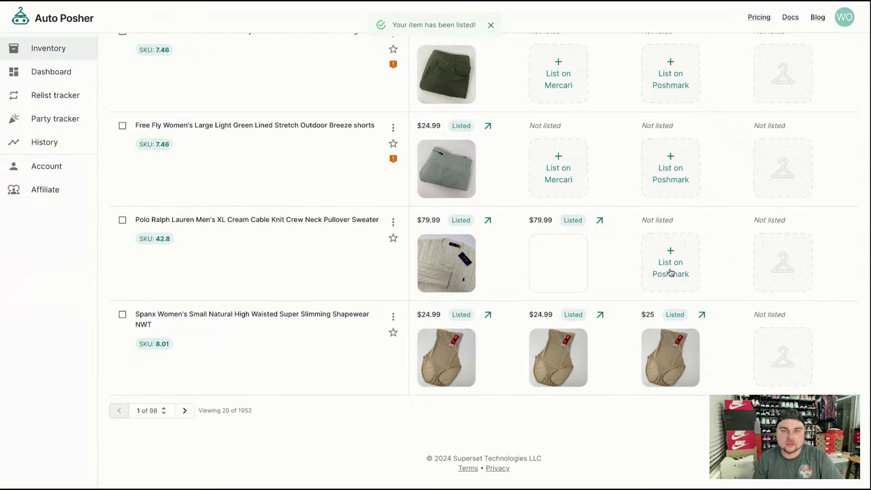
# List the Polo Ralph Lauren cream cable knit sweater on Poshmark with its prefilled details
pyautogui.click(670, 270)
pyautogui.scroll(-5, 525, 342)
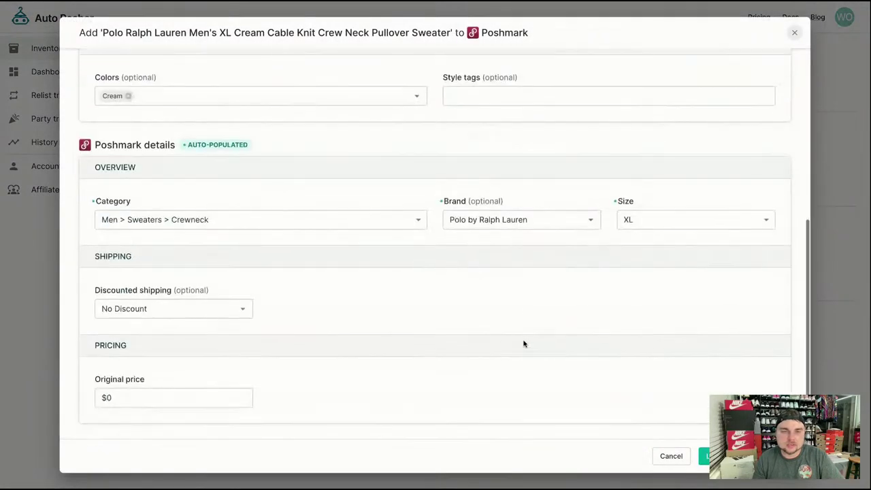
pyautogui.click(705, 456)
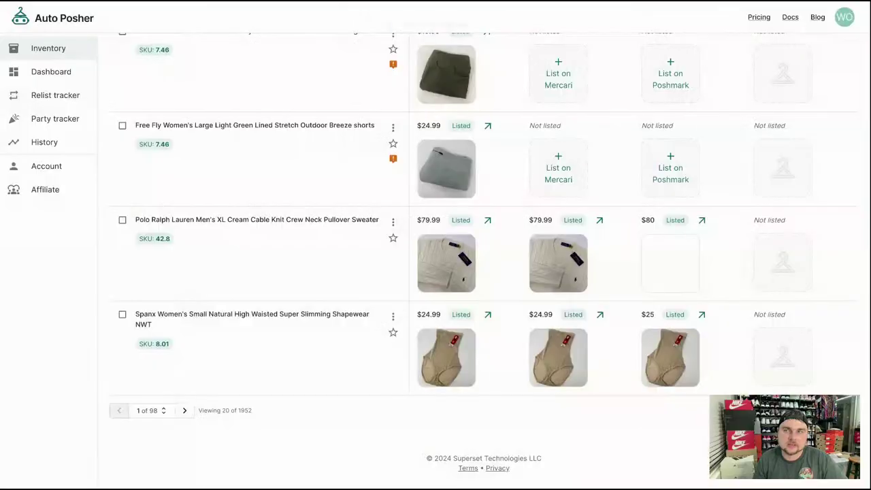
# List the Free Fly light green Breeze shorts on Mercari, searching the brands for "free f" and leaving the brand blank
pyautogui.scroll(1, 575, 264)
pyautogui.click(575, 264)
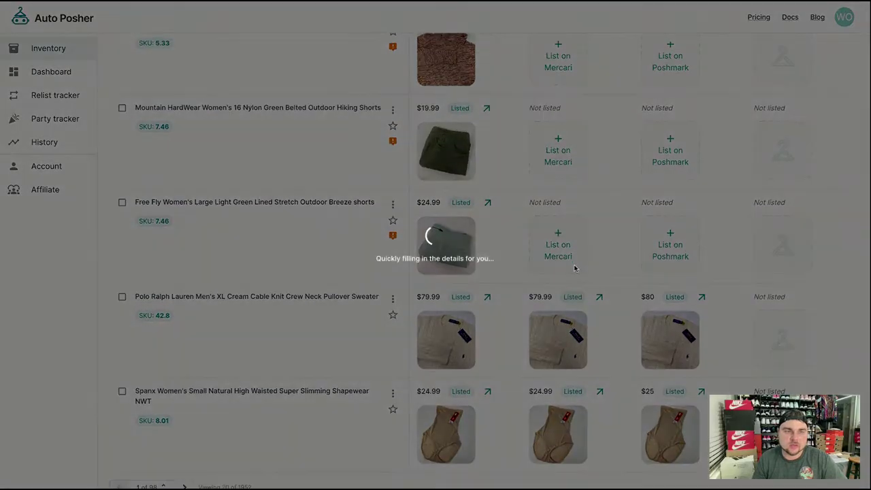
pyautogui.scroll(-2, 476, 321)
pyautogui.scroll(-3, 477, 320)
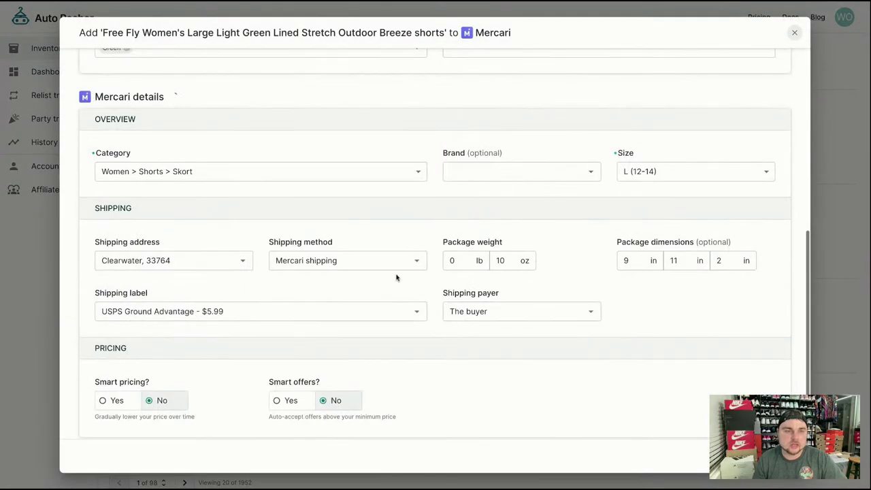
pyautogui.click(500, 172)
pyautogui.write('free f')
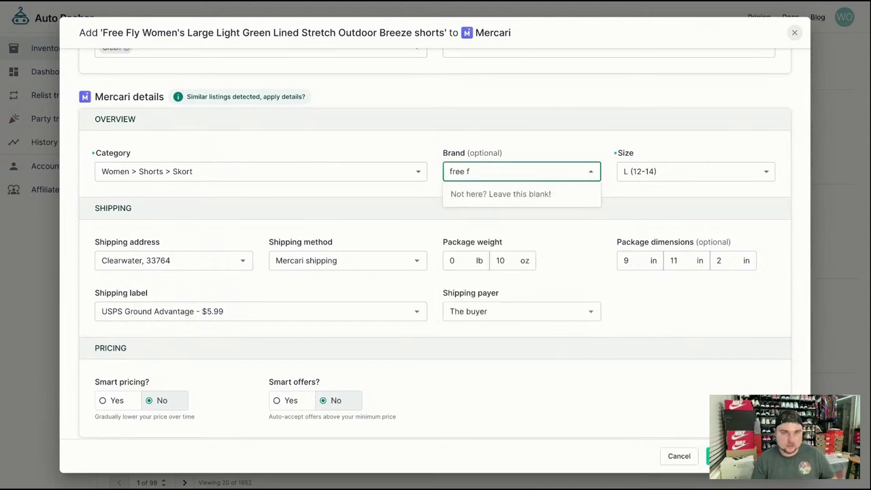
pyautogui.press('BackSpace')
pyautogui.press('BackSpace')
pyautogui.press('BackSpace')
pyautogui.press('BackSpace')
pyautogui.press('BackSpace')
pyautogui.press('BackSpace')
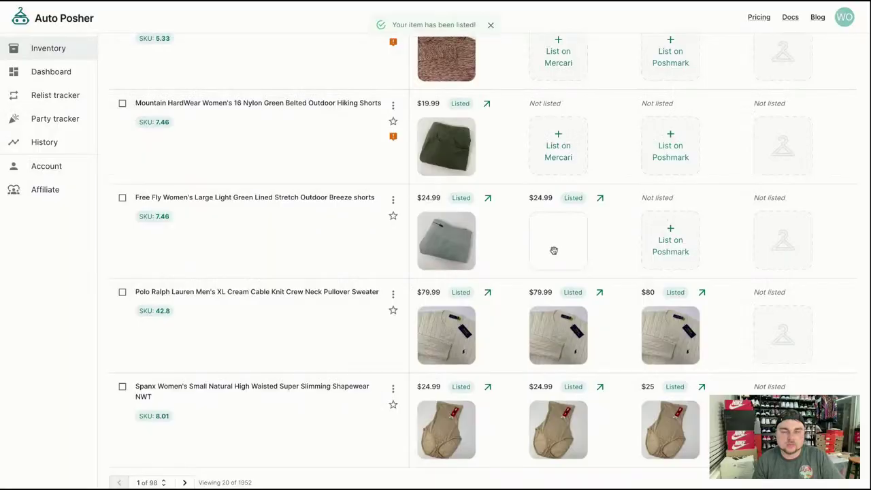
# List the Free Fly light green Breeze shorts on Poshmark with their prefilled details
pyautogui.click(643, 254)
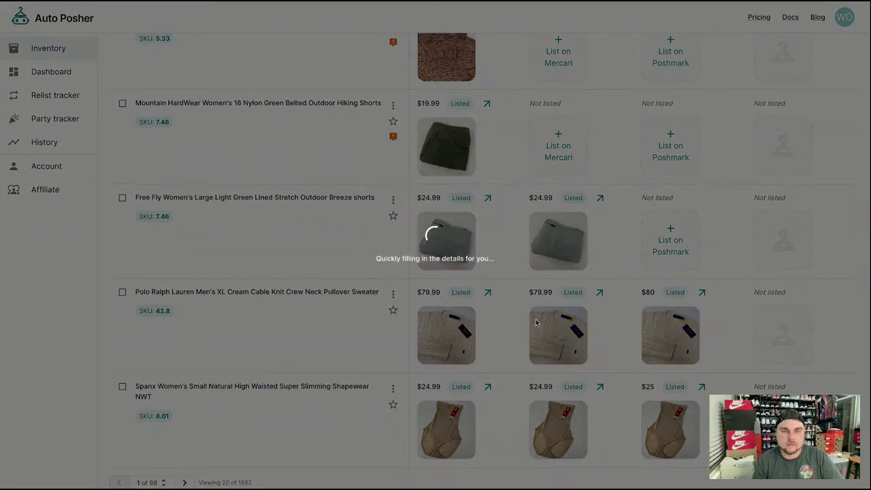
pyautogui.scroll(-5, 573, 334)
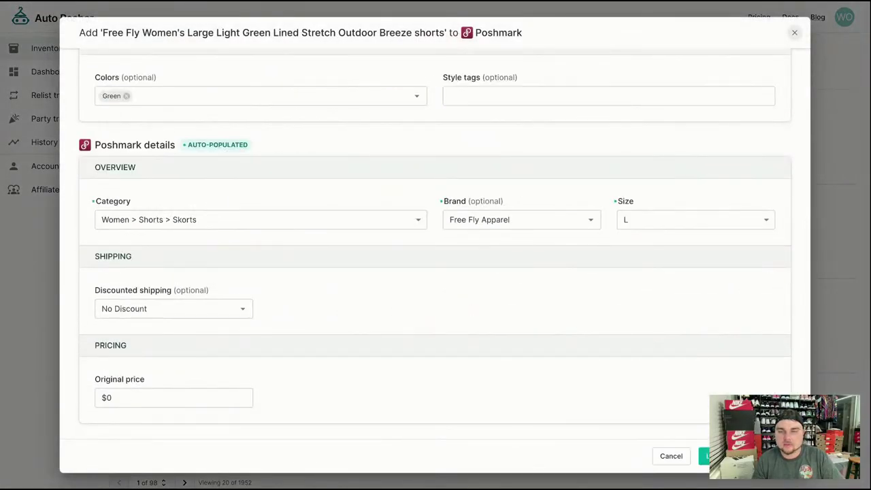
pyautogui.click(714, 456)
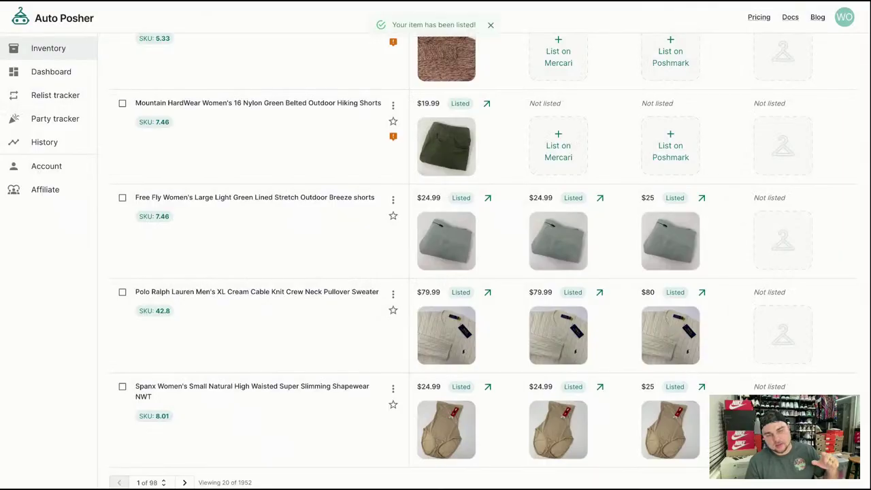
# List the Mountain Hardwear green belted hiking shorts on Mercari with their prefilled details
pyautogui.scroll(1, 524, 220)
pyautogui.click(556, 236)
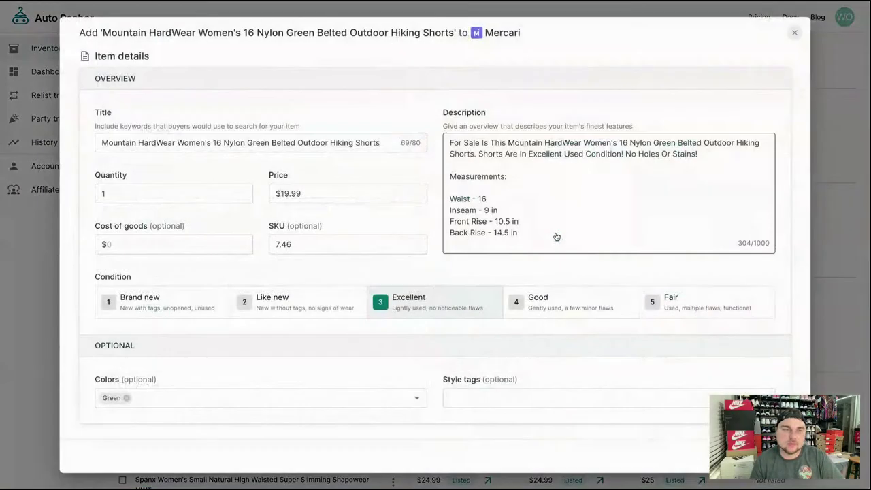
pyautogui.scroll(-5, 537, 306)
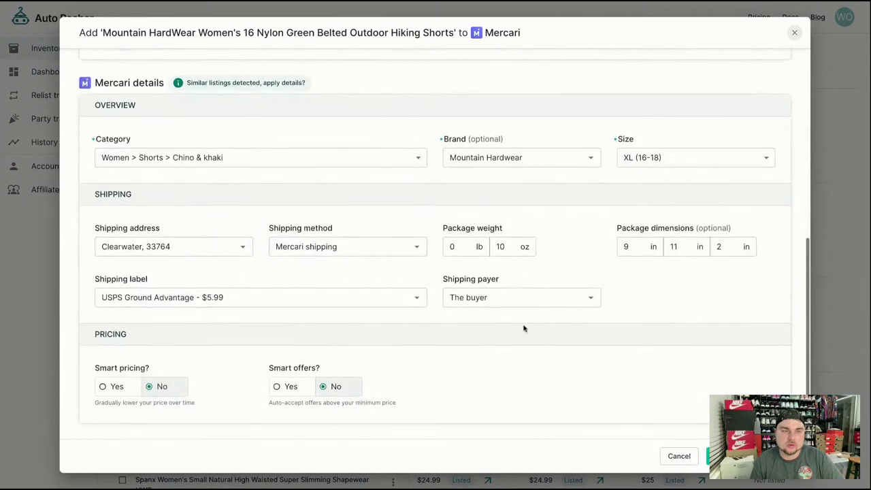
pyautogui.click(731, 455)
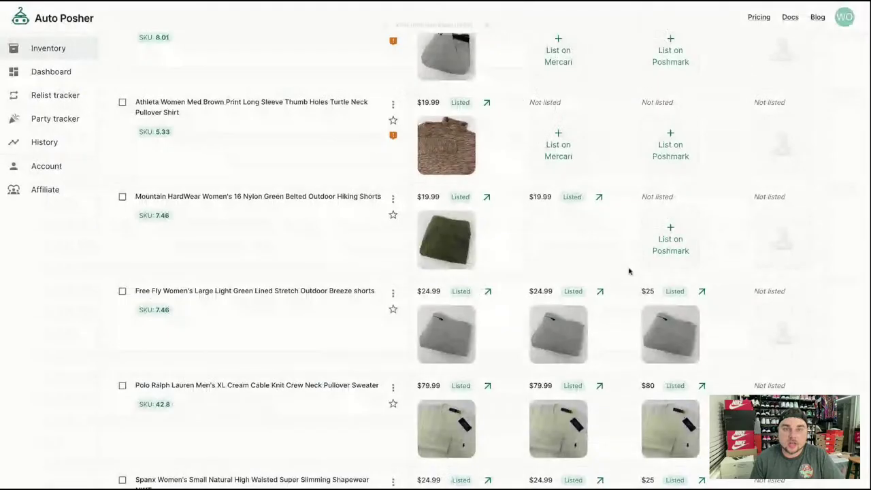
# List the Mountain Hardwear green belted hiking shorts on Poshmark with their prefilled details
pyautogui.click(665, 247)
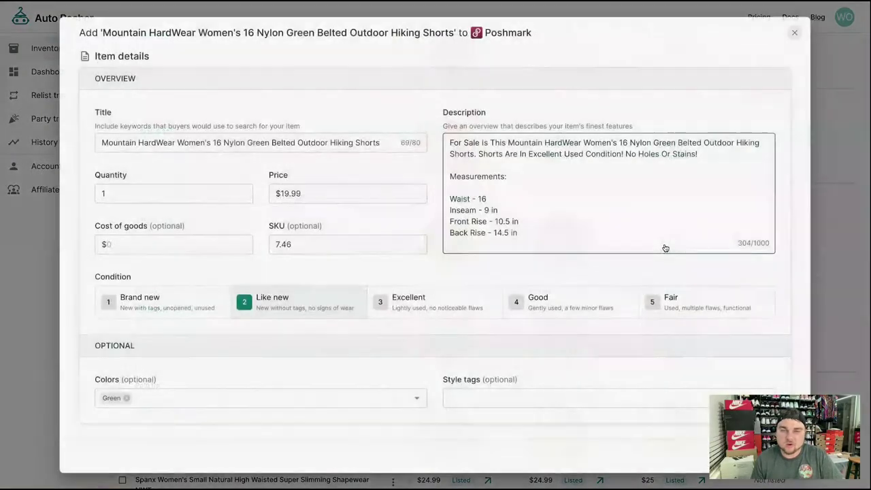
pyautogui.scroll(-3, 647, 301)
pyautogui.scroll(-2, 604, 317)
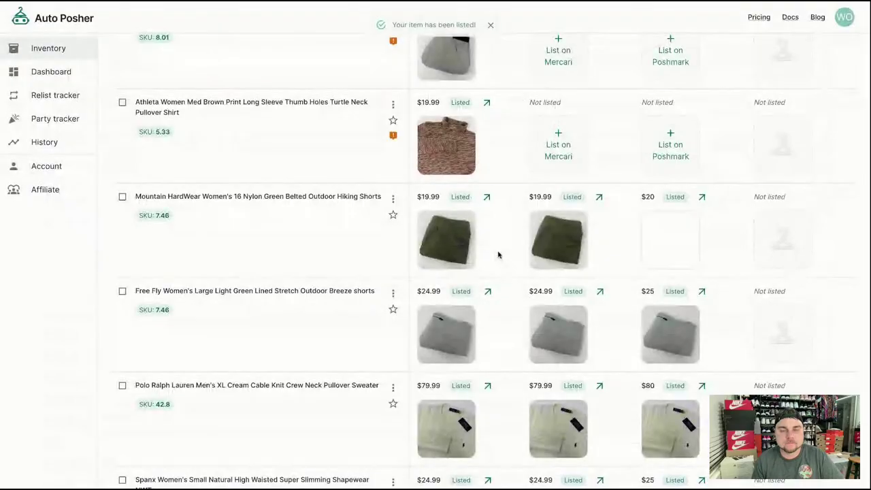
# List the Athleta brown print turtleneck pullover on Mercari with its prefilled details
pyautogui.scroll(3, 498, 253)
pyautogui.click(540, 276)
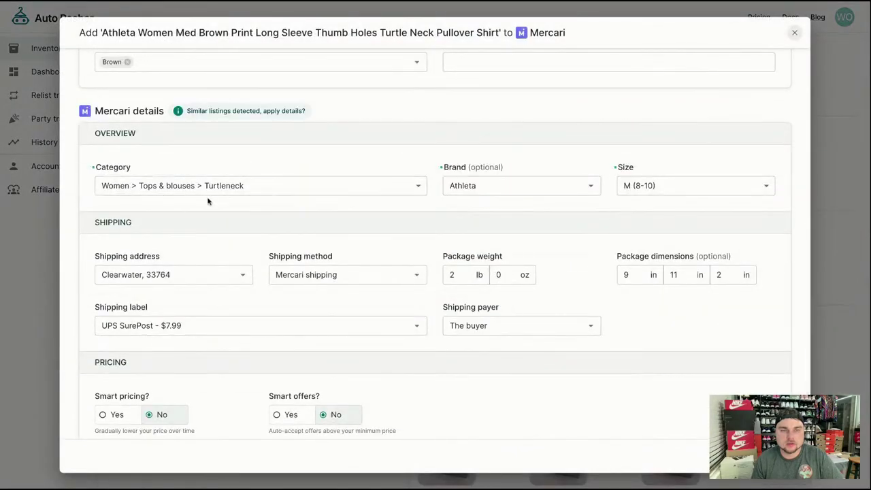
pyautogui.scroll(-1, 678, 398)
pyautogui.click(727, 456)
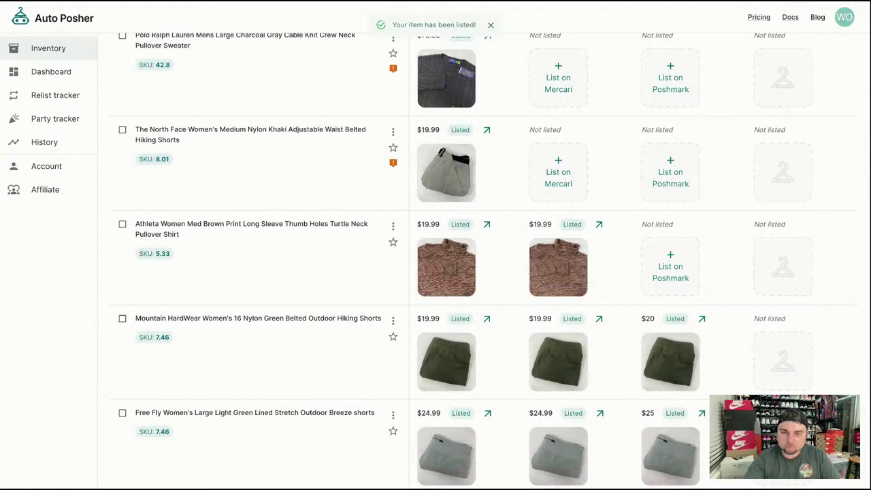
# Review the description and prefilled details of the Athleta brown print turtleneck pullover, and list it on Poshmark
pyautogui.click(657, 268)
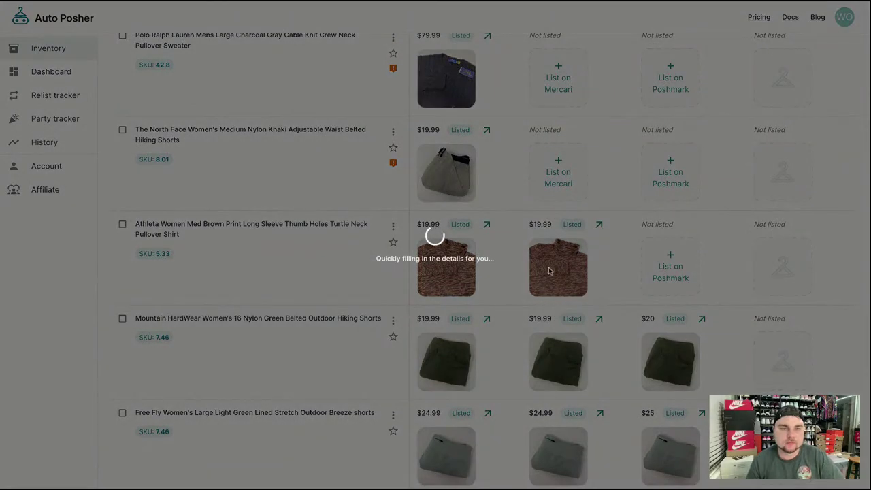
pyautogui.scroll(-5, 556, 330)
pyautogui.scroll(5, 278, 288)
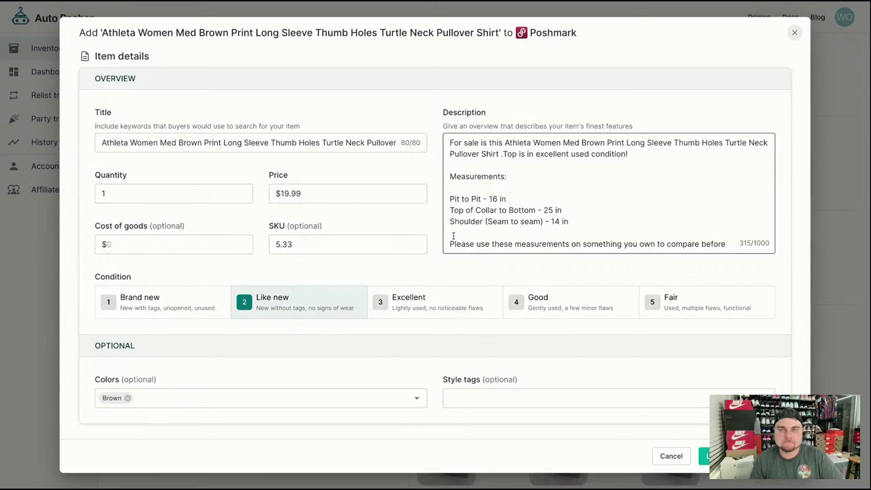
pyautogui.scroll(-3, 320, 325)
pyautogui.scroll(3, 479, 163)
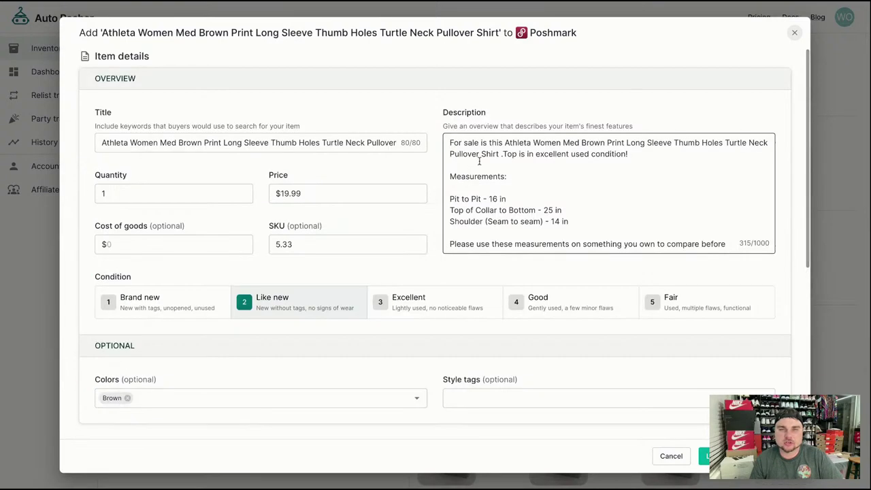
pyautogui.scroll(-4, 306, 361)
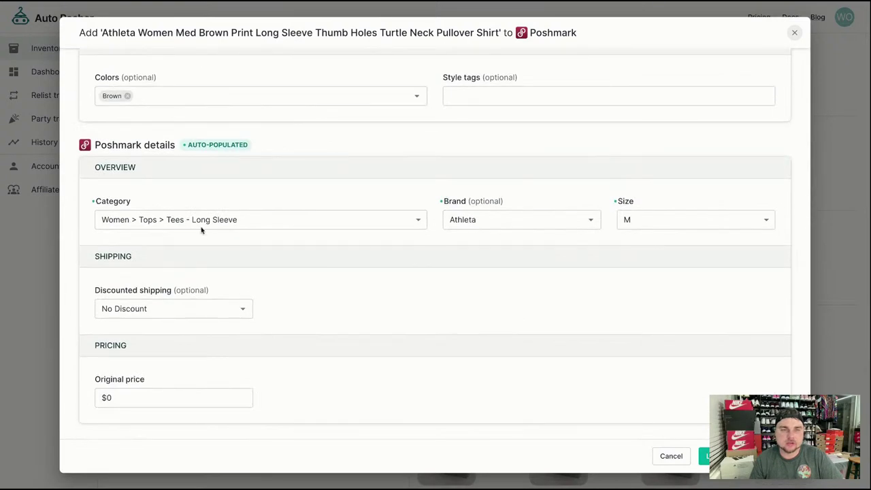
pyautogui.click(708, 455)
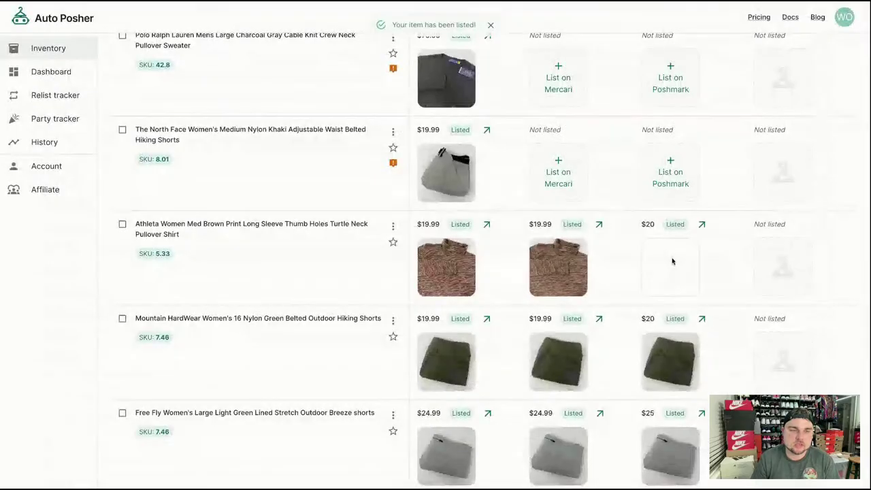
# List The North Face khaki hiking shorts on Mercari, and on Poshmark with the category changed to Women > Shorts > Cargos
pyautogui.scroll(3, 603, 204)
pyautogui.click(557, 267)
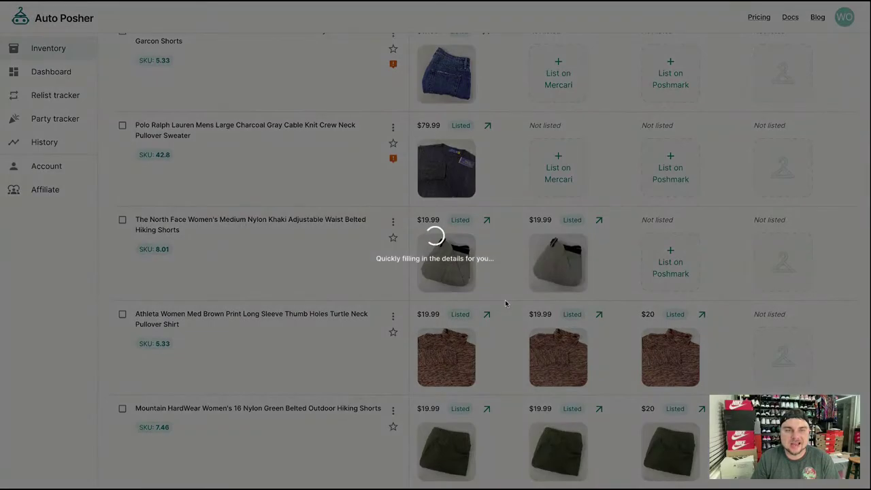
pyautogui.scroll(-5, 548, 353)
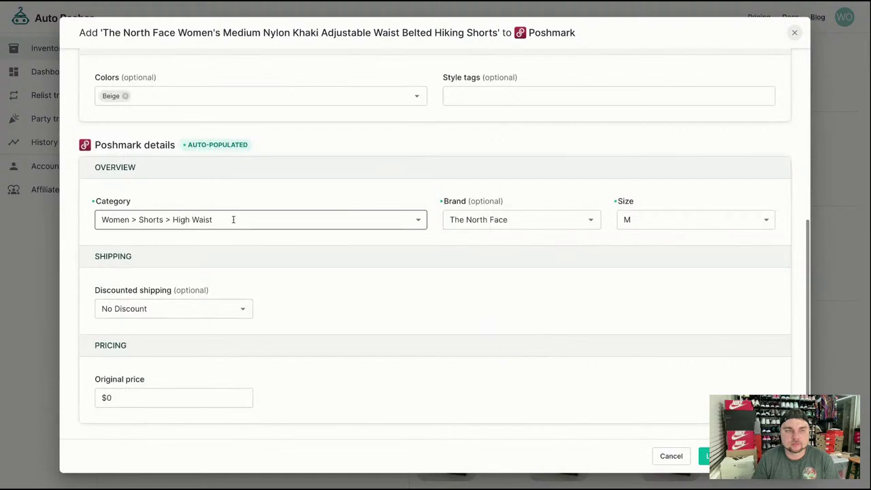
pyautogui.click(285, 222)
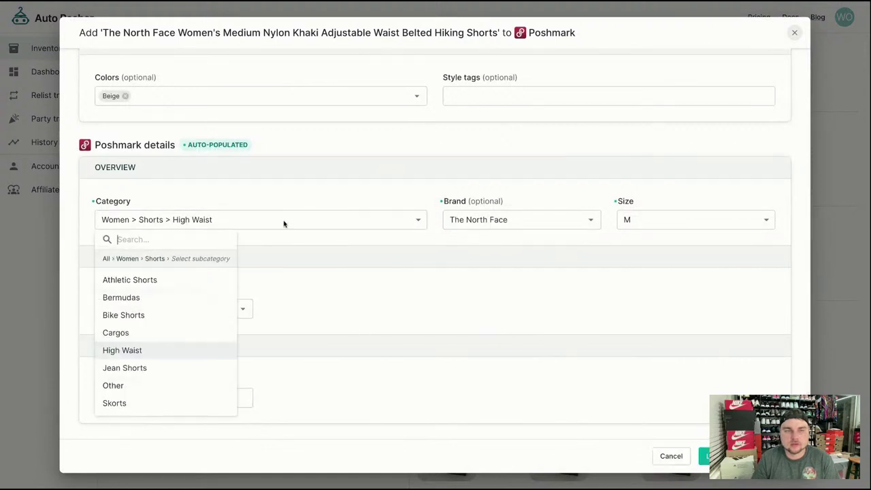
pyautogui.click(183, 333)
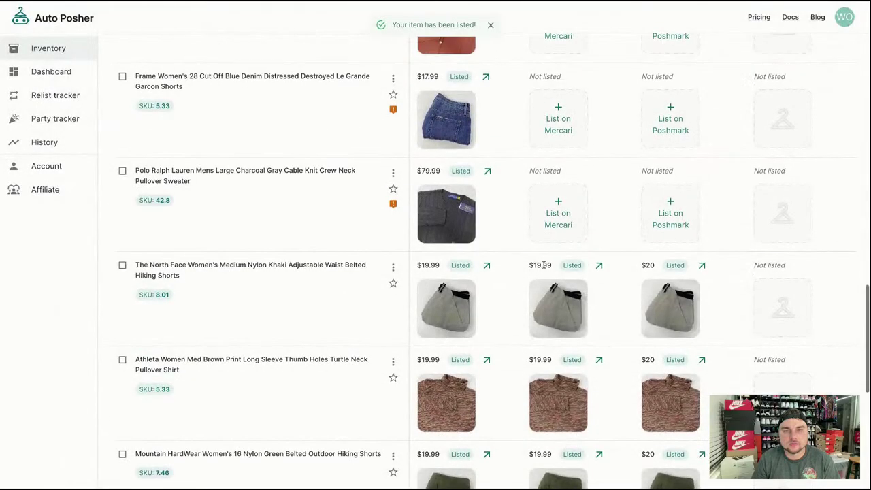
# List the Polo Ralph Lauren charcoal gray cable knit sweater on Mercari under Men > Sweaters > Crewneck, and on Poshmark with its prefilled details
pyautogui.click(555, 219)
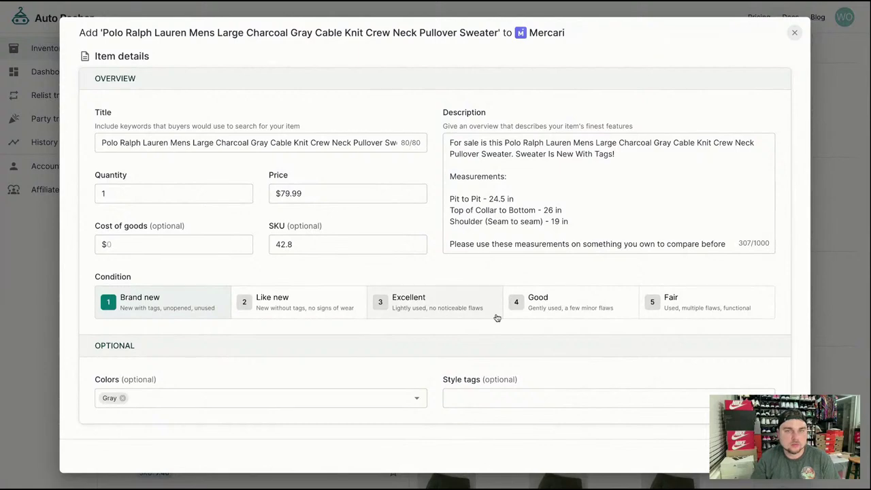
pyautogui.scroll(-4, 495, 315)
pyautogui.click(252, 284)
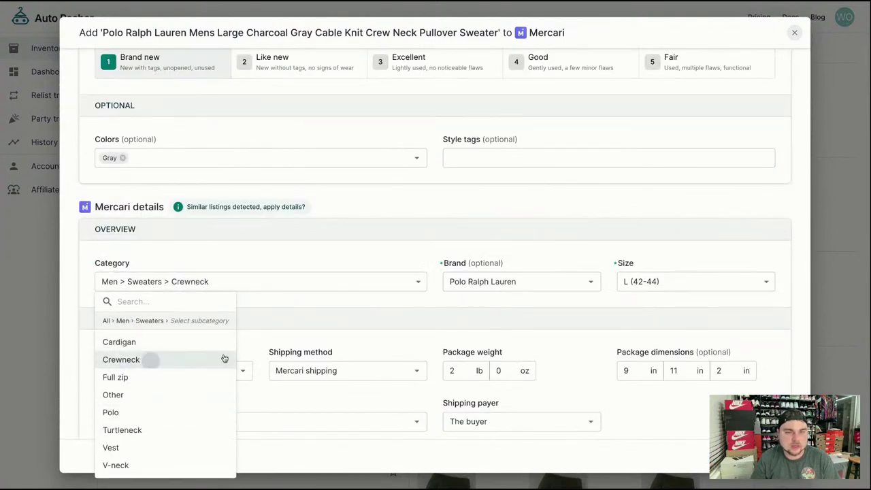
pyautogui.click(154, 360)
pyautogui.scroll(-2, 727, 384)
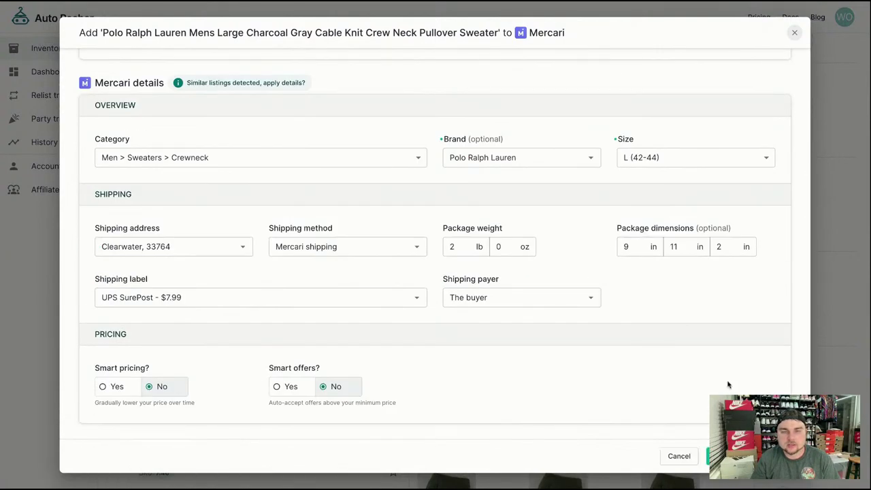
pyautogui.click(728, 456)
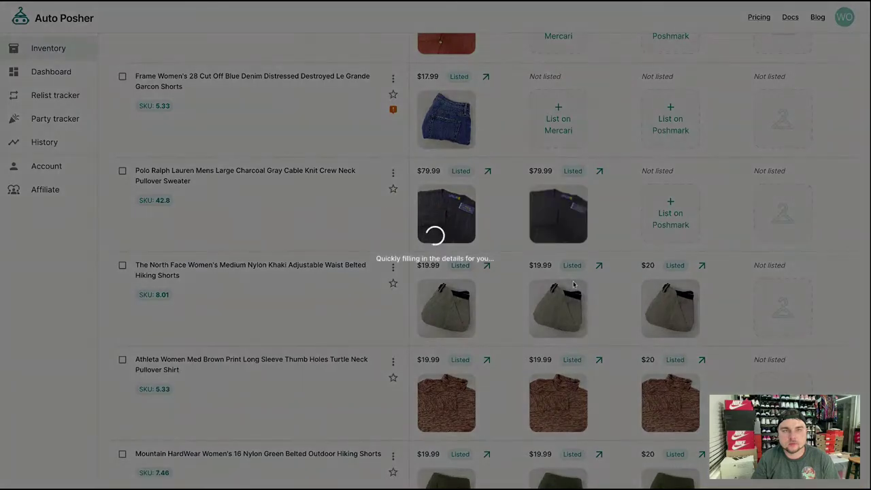
pyautogui.scroll(-5, 499, 317)
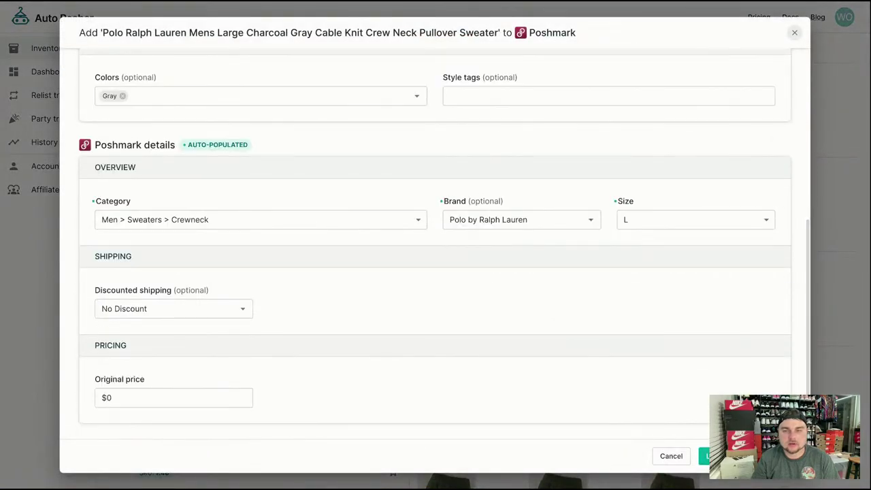
pyautogui.click(704, 455)
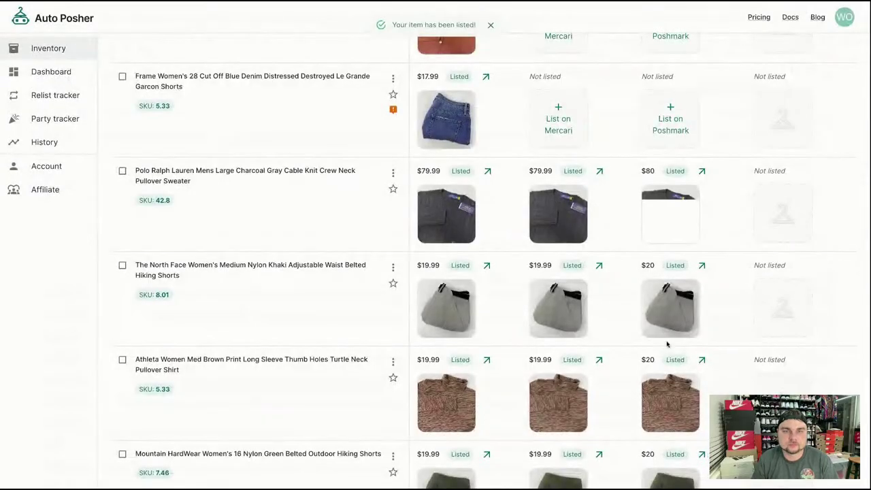
# List the Frame blue denim cut-off shorts on Mercari with their prefilled details
pyautogui.scroll(3, 653, 343)
pyautogui.click(552, 298)
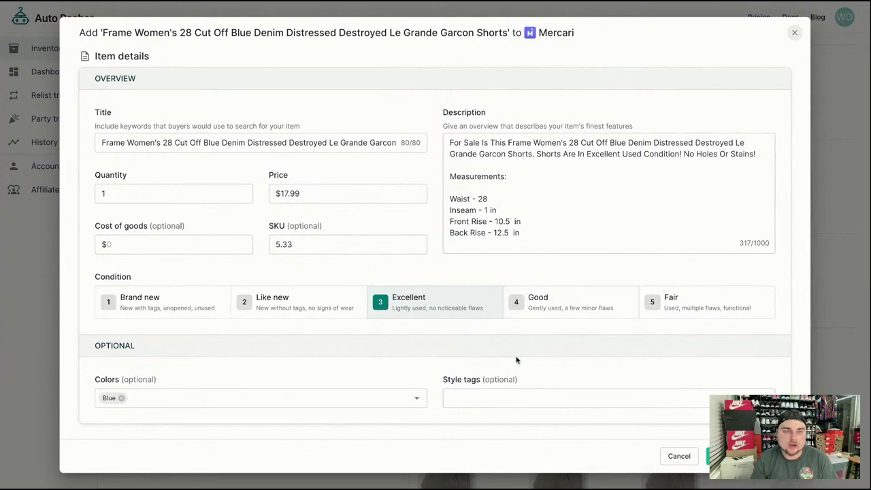
pyautogui.scroll(-4, 515, 356)
pyautogui.scroll(-2, 521, 352)
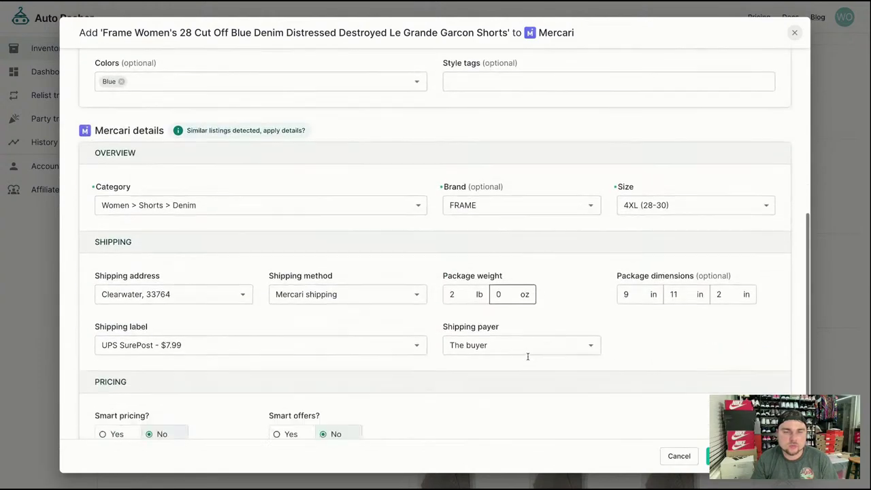
pyautogui.click(709, 456)
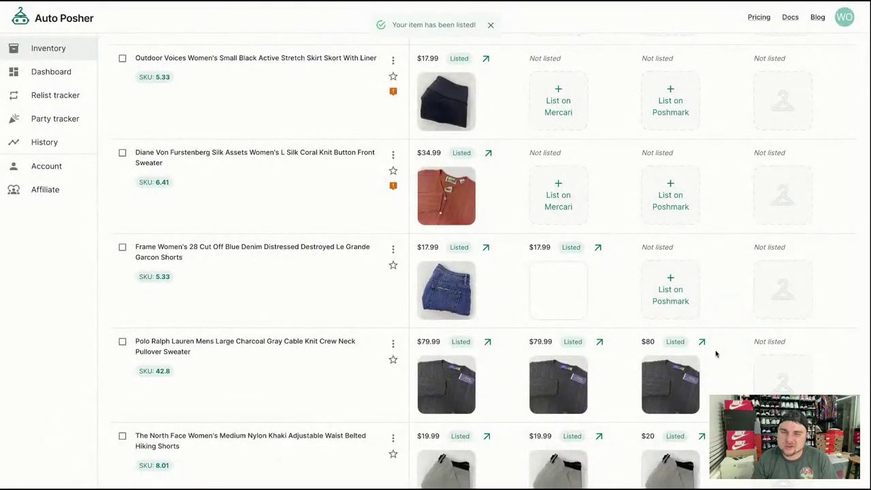
# List the Frame blue denim cut-off shorts on Poshmark with their prefilled details
pyautogui.click(671, 296)
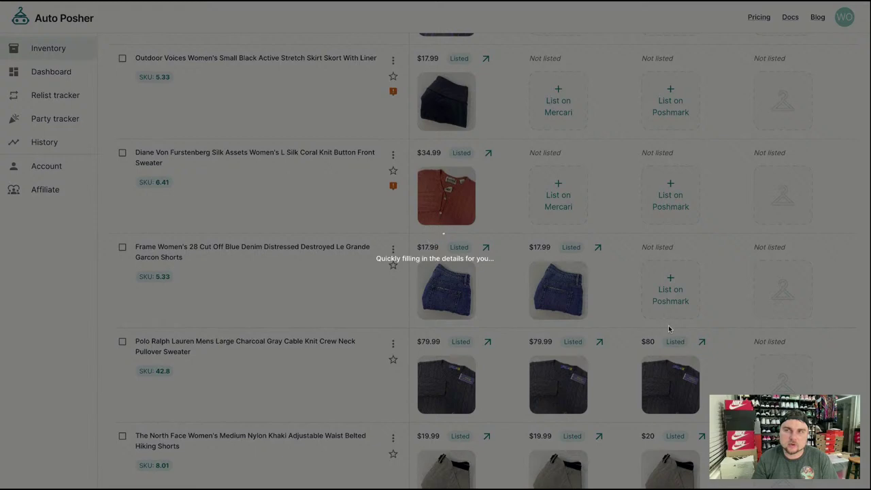
pyautogui.scroll(-5, 601, 366)
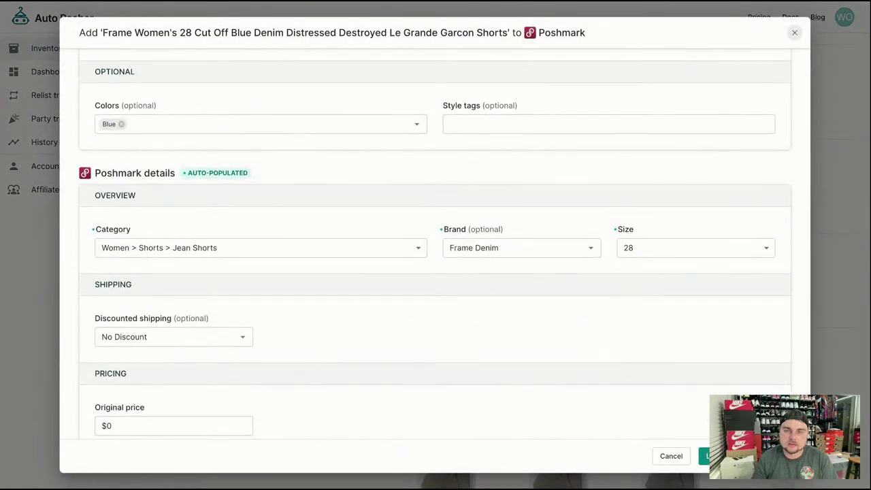
pyautogui.click(704, 456)
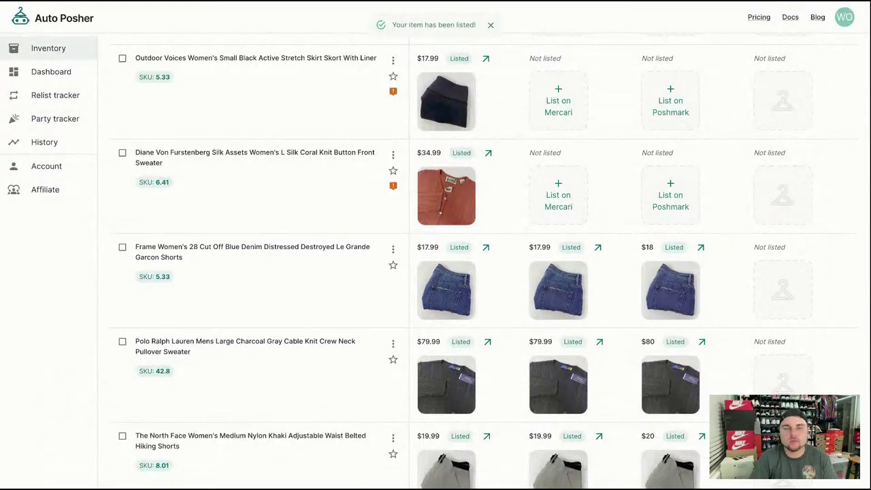
# List the Diane Von Furstenberg coral silk knit sweater on Mercari and on Poshmark with its prefilled details
pyautogui.click(568, 204)
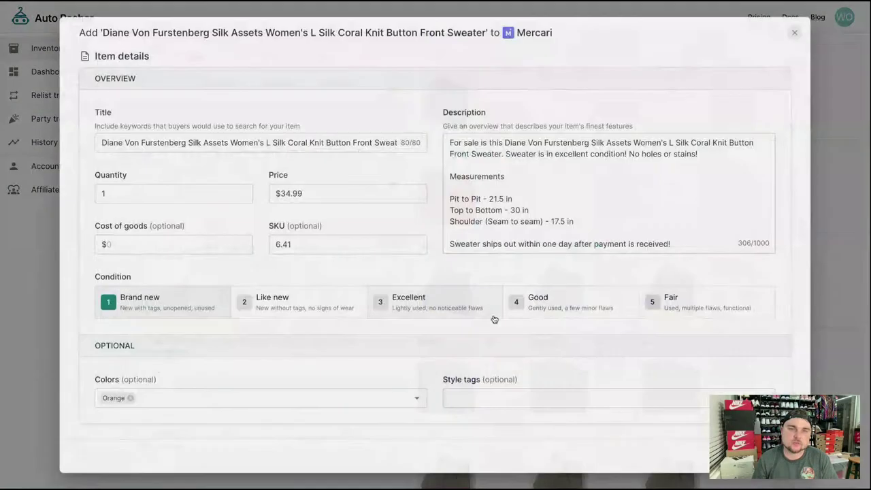
pyautogui.scroll(-3, 511, 334)
pyautogui.scroll(-3, 527, 348)
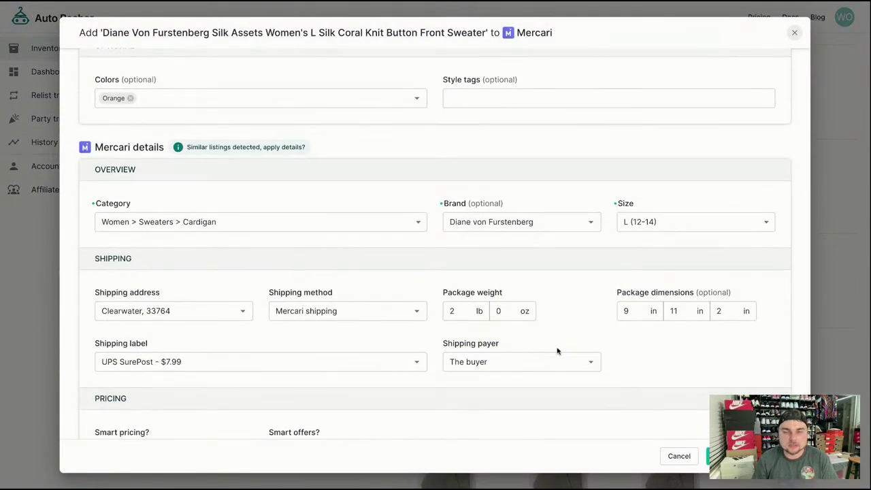
pyautogui.scroll(-2, 622, 367)
pyautogui.click(728, 456)
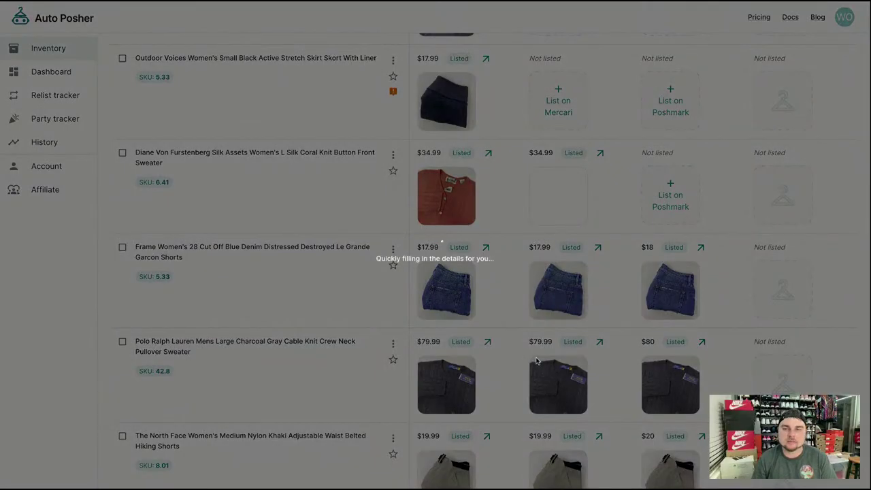
pyautogui.scroll(-5, 555, 379)
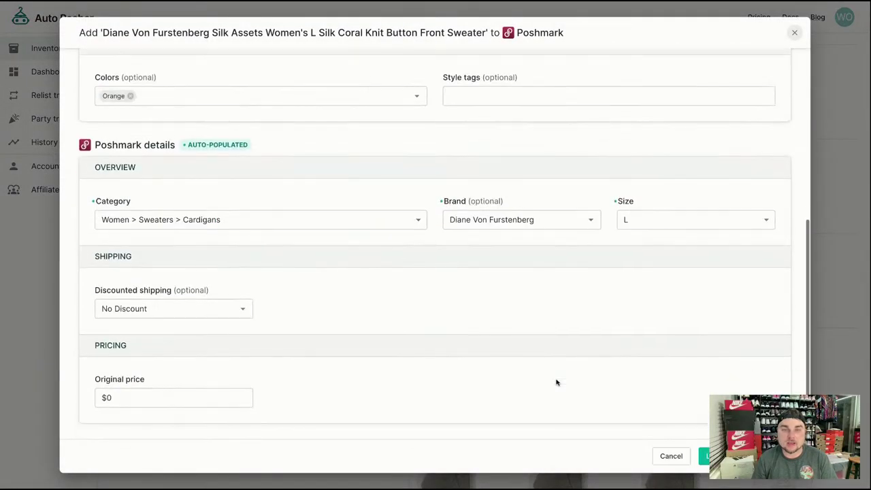
pyautogui.click(704, 456)
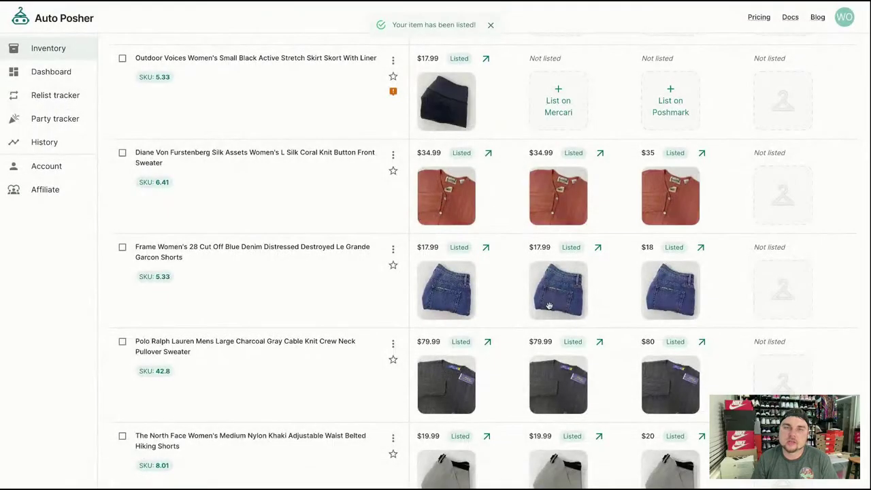
# List the Outdoor Voices black active skort on Mercari with its prefilled details
pyautogui.scroll(3, 549, 305)
pyautogui.click(531, 310)
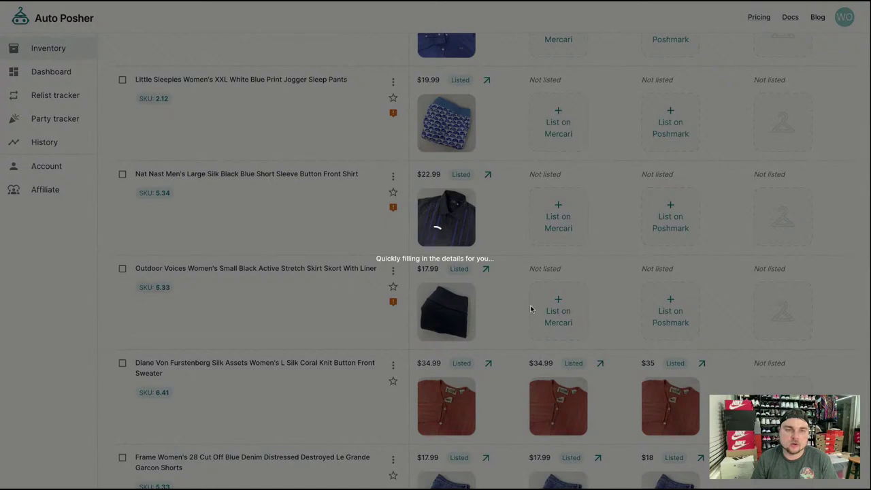
pyautogui.scroll(-6, 522, 355)
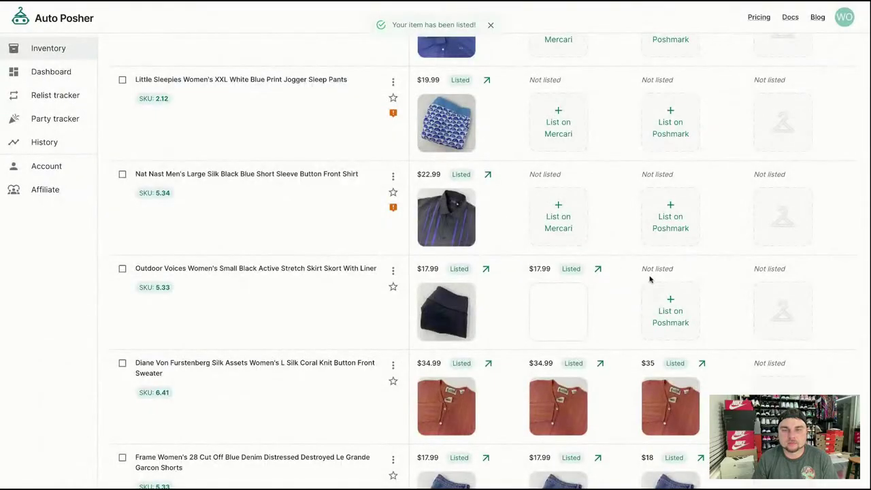
# List the Outdoor Voices black active skort on Poshmark with its prefilled details
pyautogui.click(647, 295)
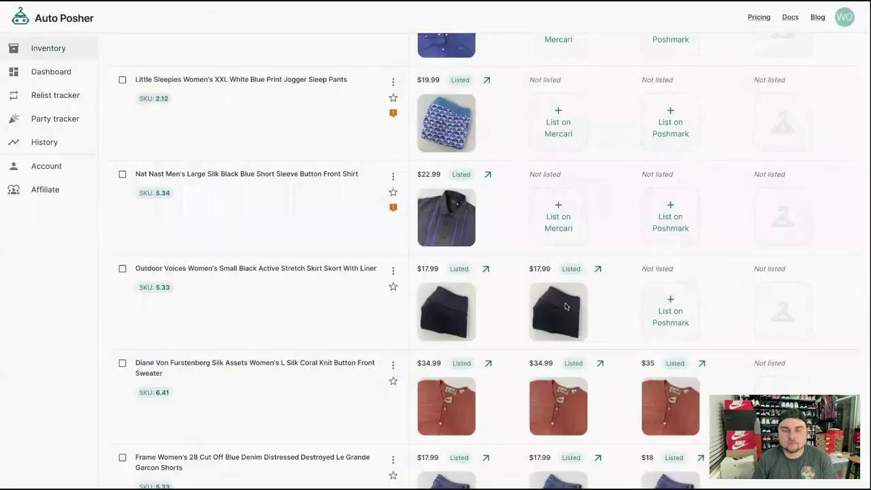
pyautogui.scroll(-5, 485, 297)
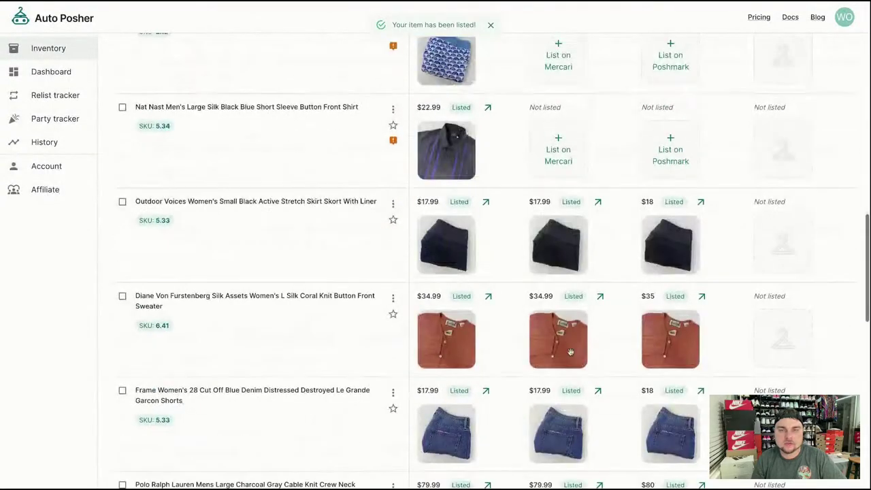
# List the Nat Nast black and blue silk button-front shirt on Mercari and on Poshmark with its prefilled details
pyautogui.click(558, 156)
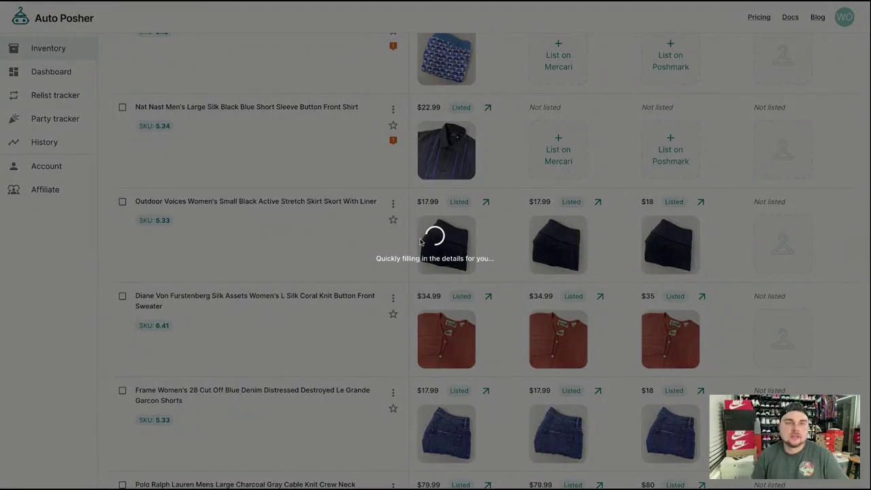
pyautogui.scroll(-5, 483, 321)
pyautogui.scroll(-3, 480, 323)
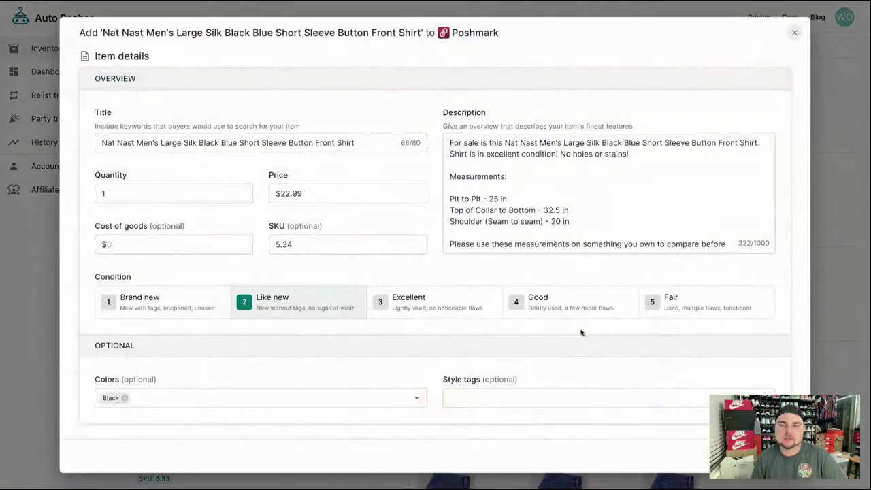
pyautogui.scroll(-5, 581, 330)
pyautogui.click(706, 456)
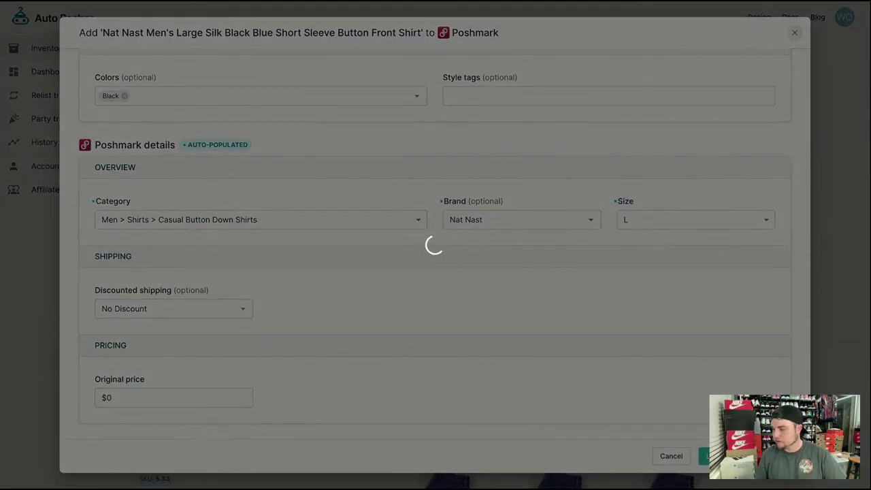
# List the Little Sleepies white and blue print jogger sleep pants on Mercari and on Poshmark with their prefilled details
pyautogui.scroll(3, 572, 286)
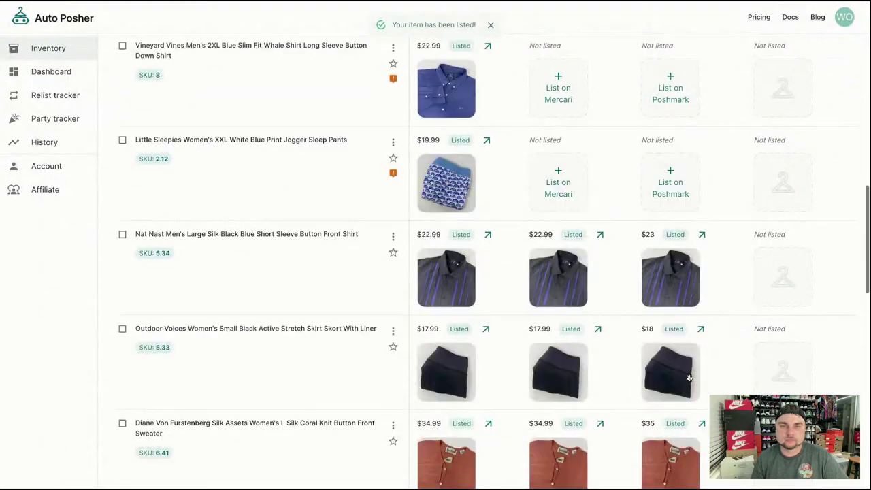
pyautogui.click(572, 286)
pyautogui.scroll(-5, 537, 358)
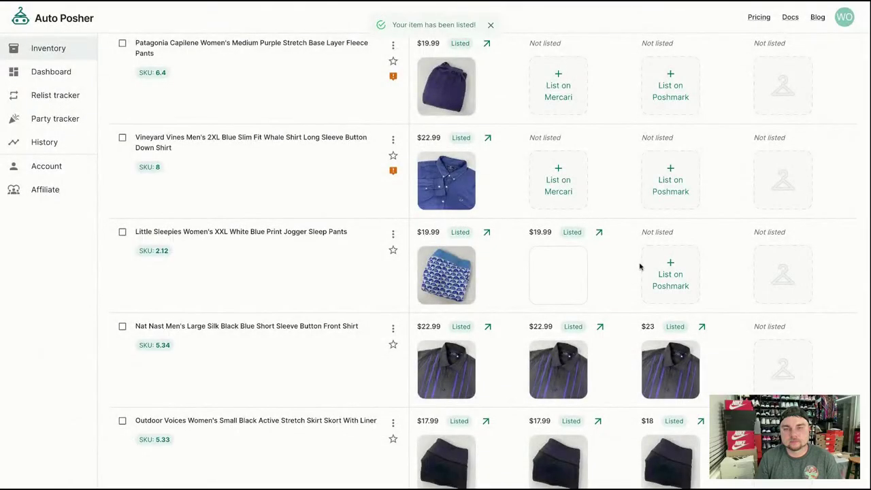
pyautogui.click(640, 267)
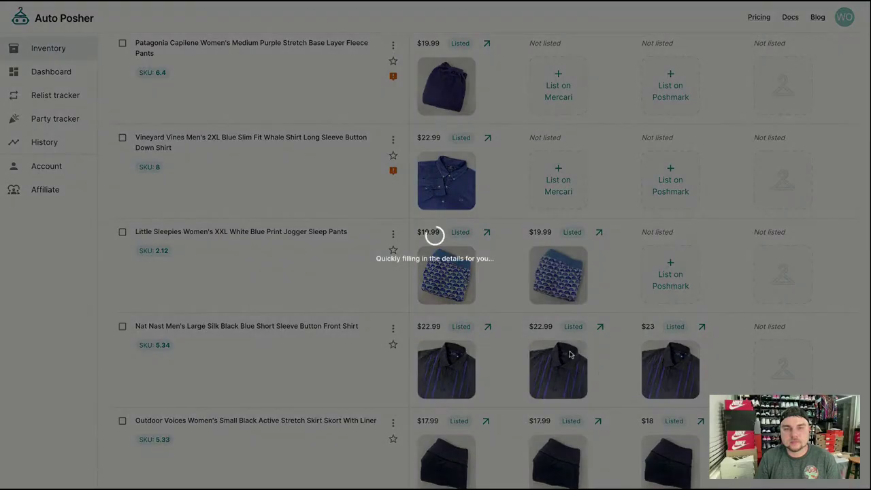
pyautogui.scroll(-5, 576, 333)
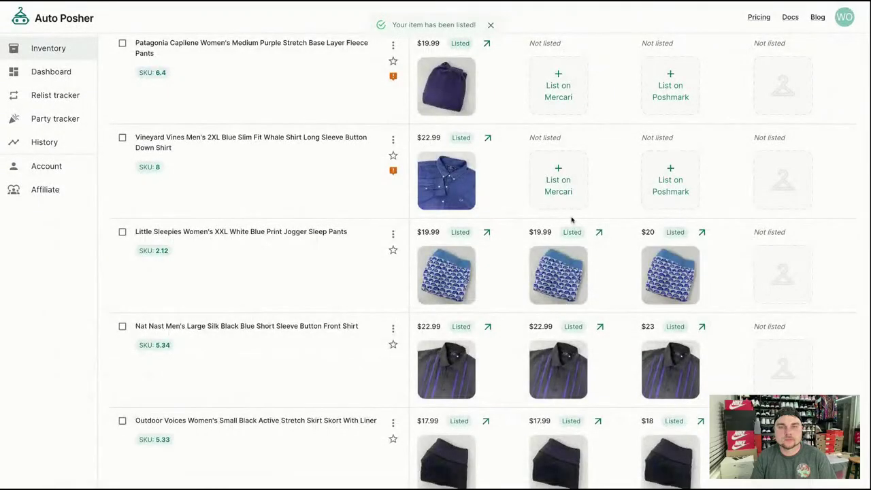
# List the Vineyard Vines blue slim-fit whale shirt on Mercari and on Poshmark with its prefilled details
pyautogui.scroll(1, 562, 247)
pyautogui.click(561, 246)
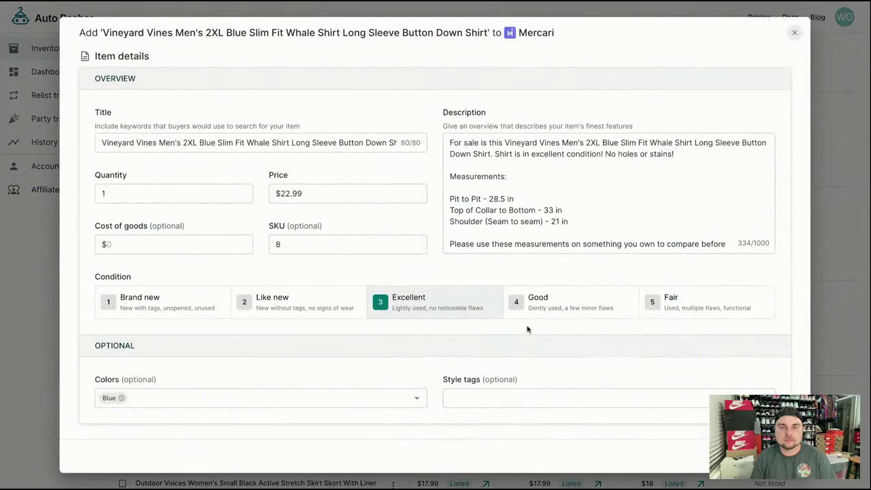
pyautogui.scroll(-5, 527, 329)
pyautogui.scroll(-2, 557, 197)
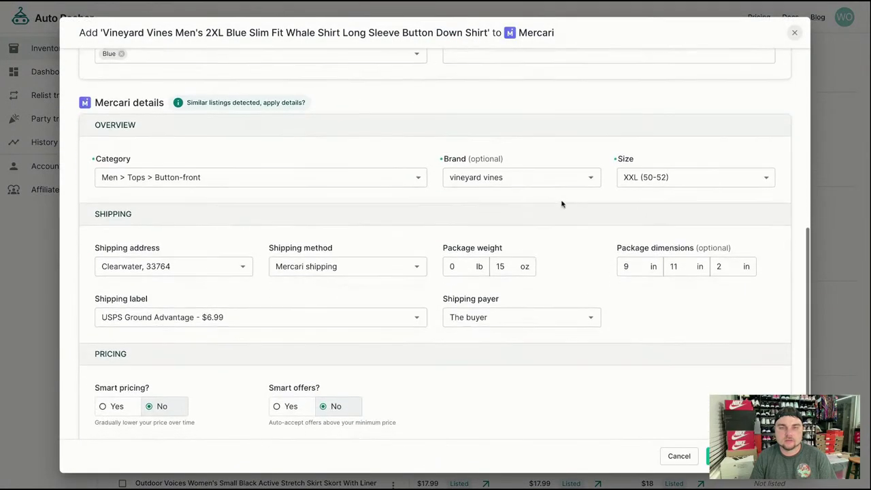
pyautogui.scroll(-1, 531, 276)
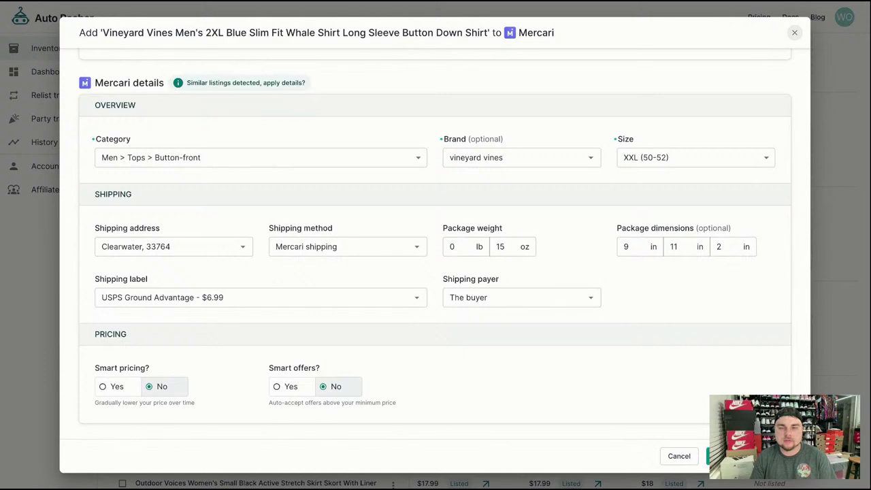
pyautogui.click(708, 456)
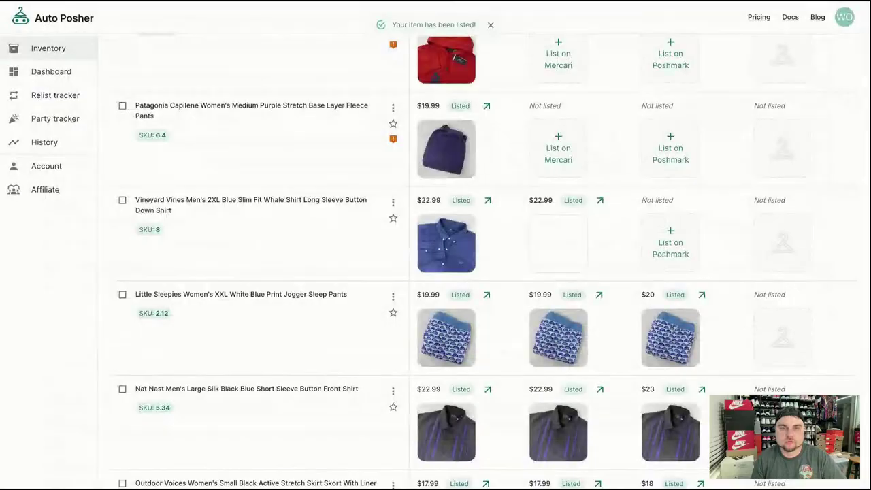
pyautogui.click(669, 244)
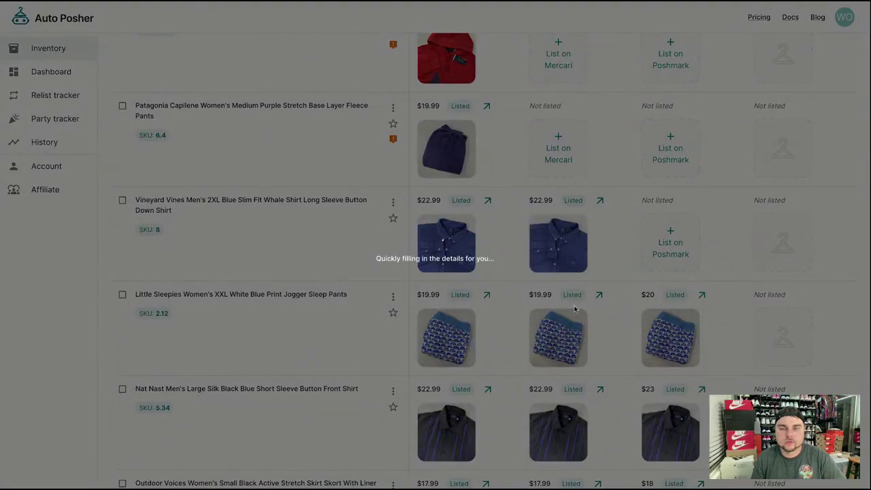
pyautogui.scroll(-5, 585, 347)
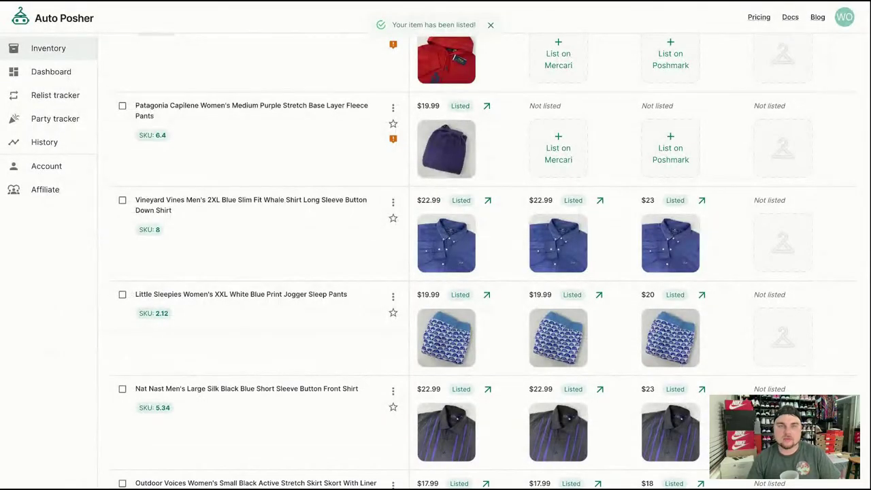
# List the Patagonia Capilene purple base layer fleece pants on Mercari with their prefilled details
pyautogui.scroll(3, 583, 410)
pyautogui.click(583, 410)
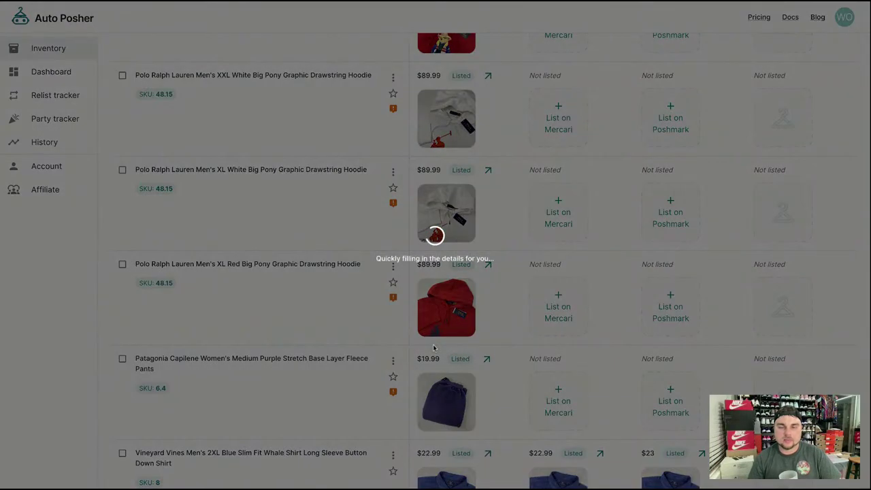
pyautogui.scroll(-5, 436, 350)
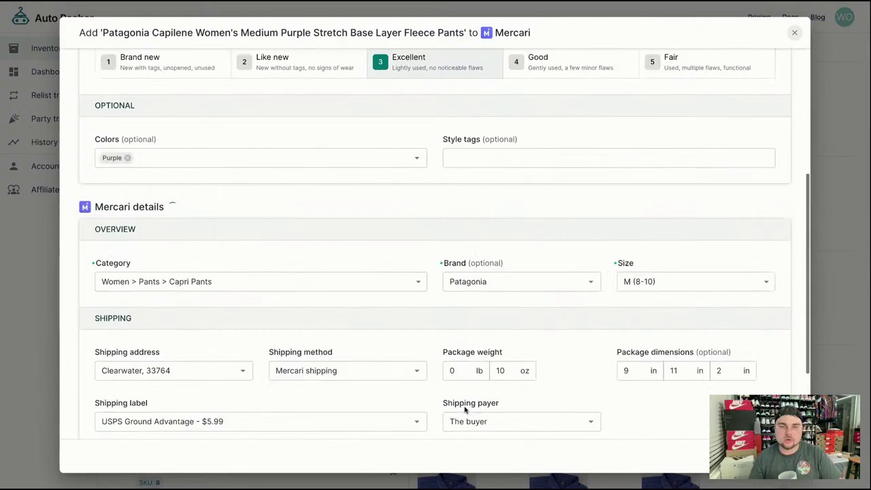
pyautogui.click(712, 456)
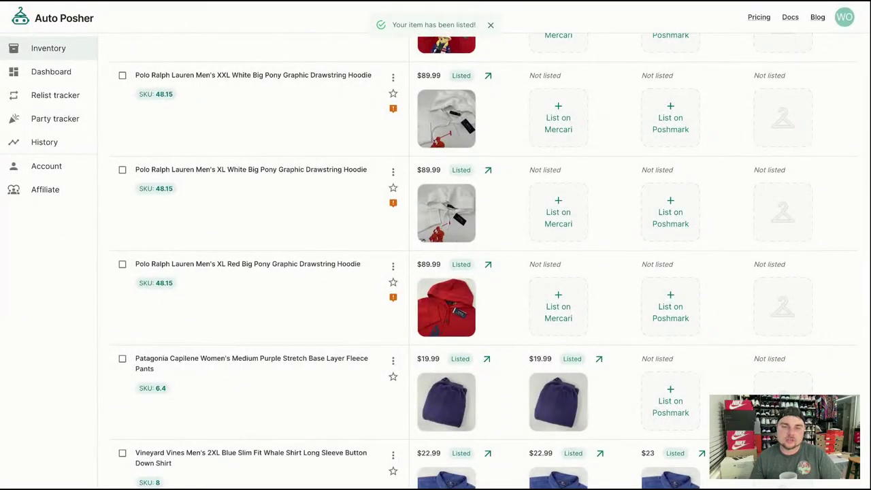
# List the Patagonia Capilene purple base layer fleece pants on Poshmark with their prefilled details
pyautogui.scroll(-9, 432, 306)
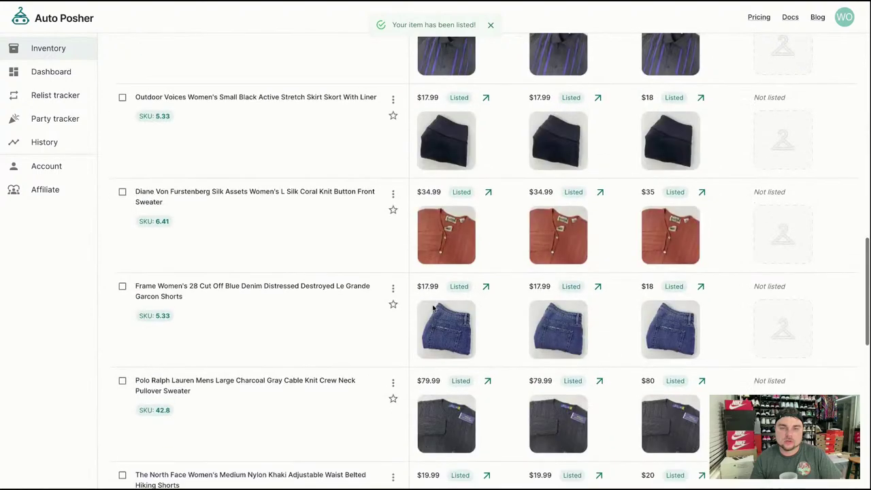
pyautogui.scroll(-2, 436, 308)
pyautogui.scroll(1, 504, 306)
pyautogui.scroll(7, 514, 306)
pyautogui.click(664, 279)
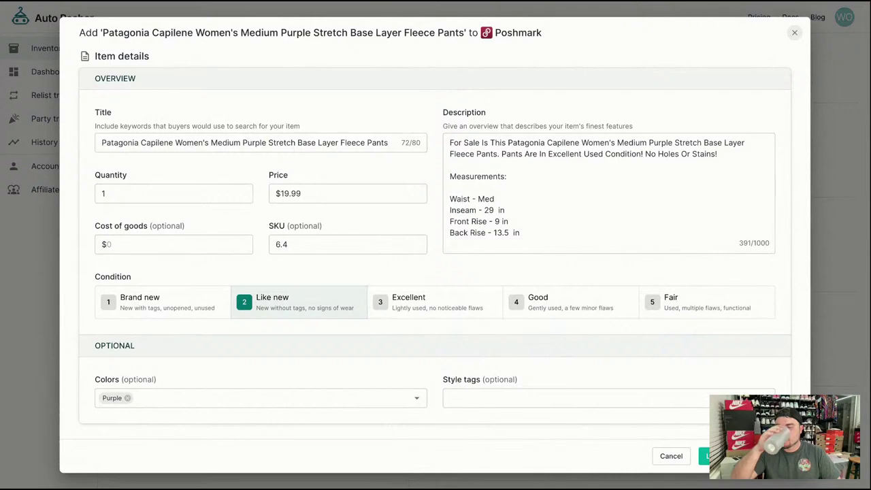
pyautogui.scroll(-5, 674, 358)
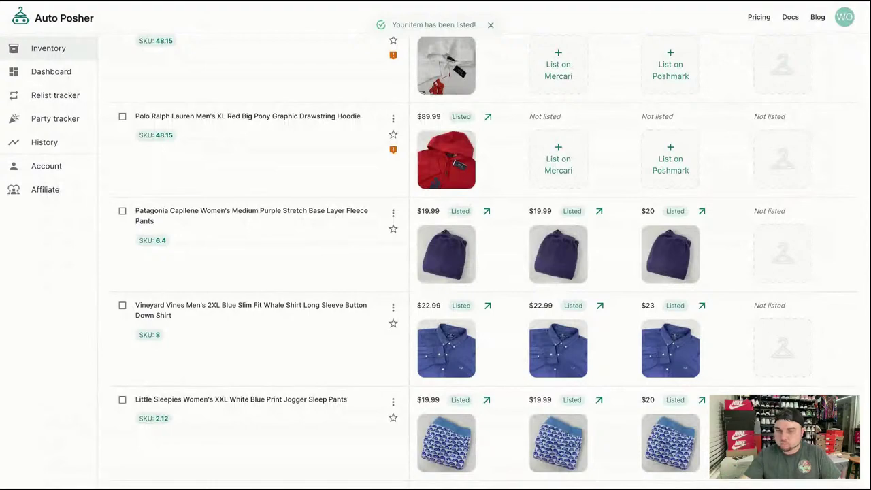
# List the Polo Ralph Lauren XL red Big Pony hoodie on Mercari with its prefilled details
pyautogui.scroll(2, 608, 295)
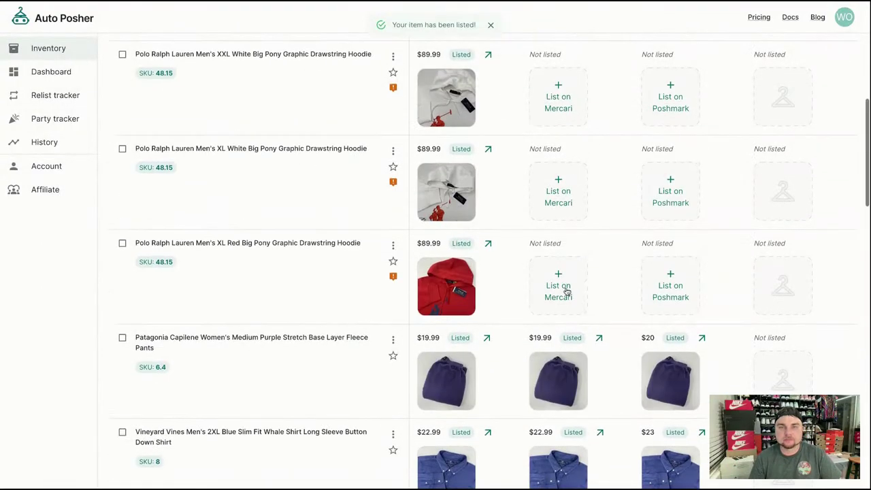
pyautogui.click(564, 287)
pyautogui.scroll(-6, 498, 309)
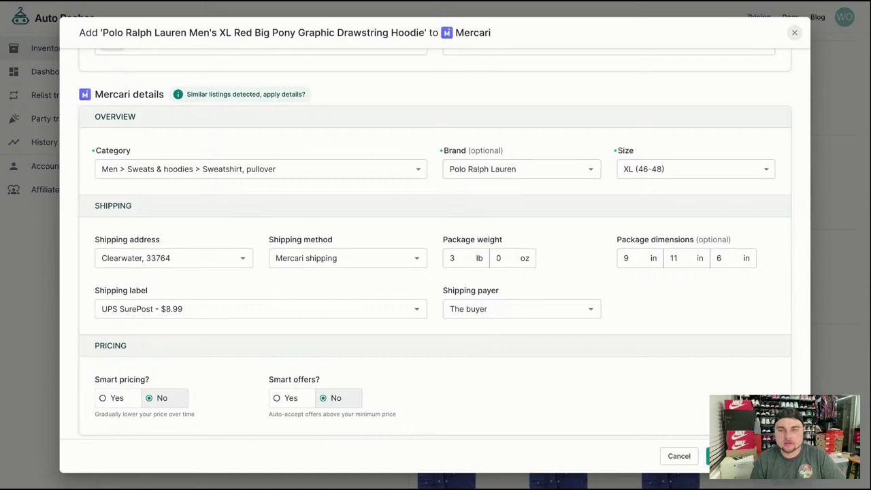
pyautogui.click(708, 454)
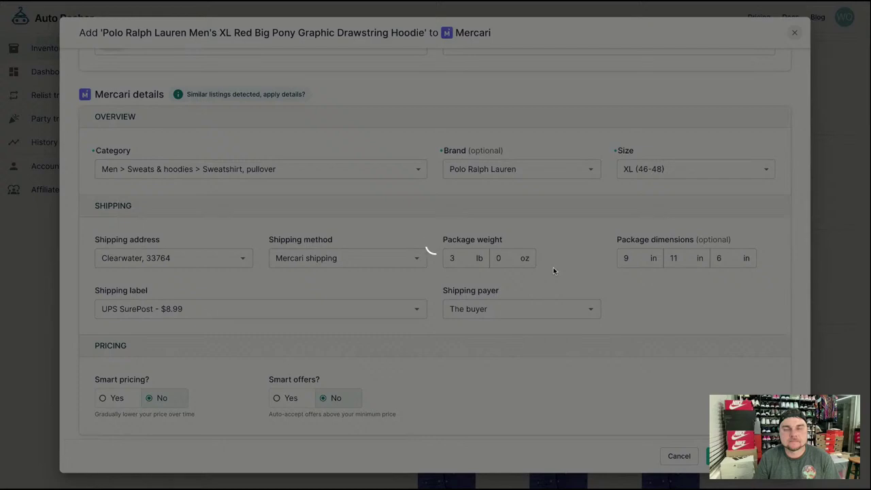
# List the Polo Ralph Lauren XL red Big Pony hoodie on Poshmark with its prefilled details
pyautogui.scroll(5, 569, 269)
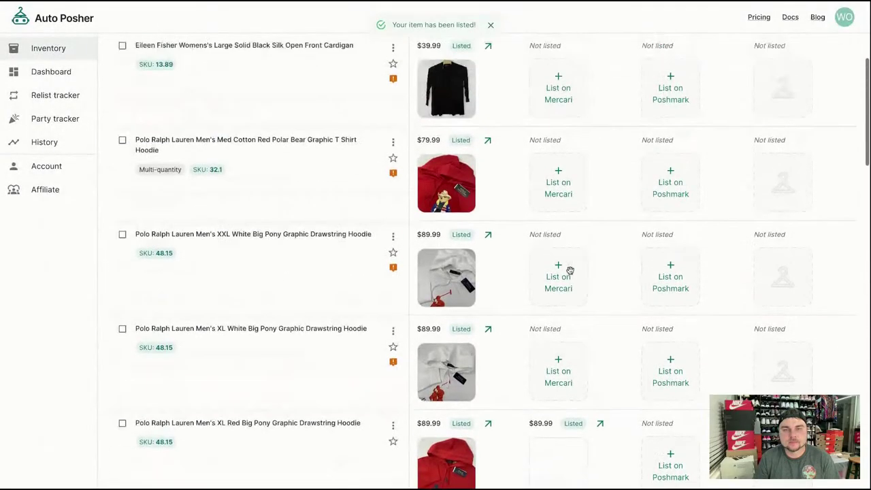
pyautogui.scroll(-5, 571, 274)
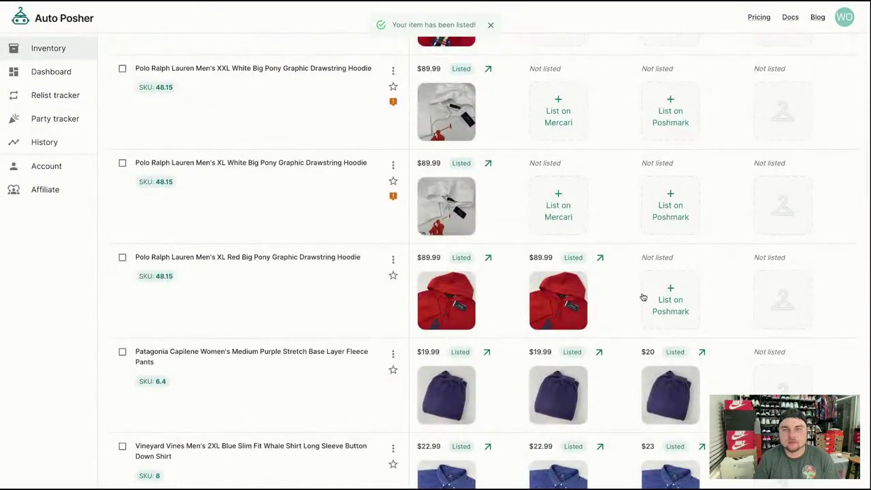
pyautogui.click(657, 300)
pyautogui.scroll(-5, 598, 368)
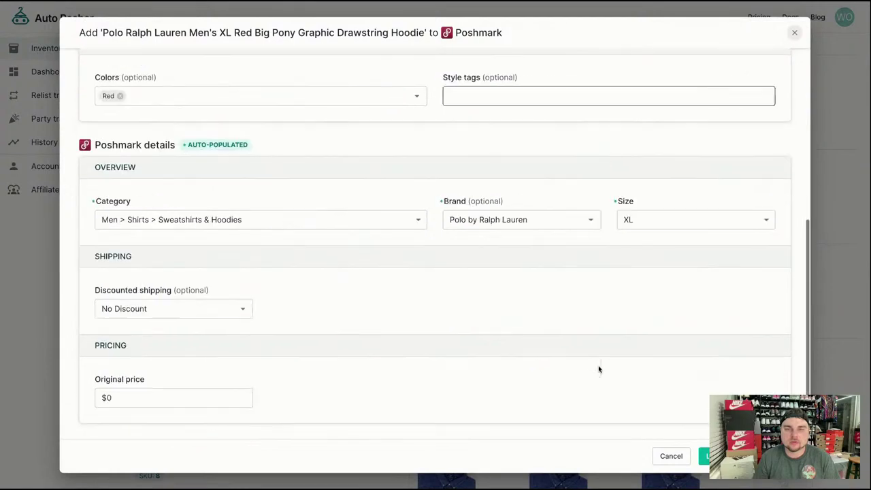
pyautogui.click(708, 456)
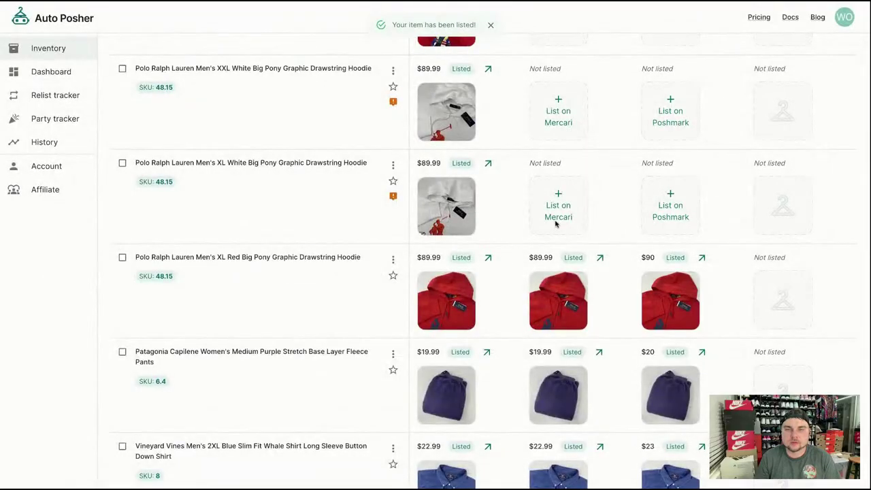
# List the Polo Ralph Lauren XL white Big Pony hoodie on Mercari and on Poshmark with its prefilled details
pyautogui.click(554, 225)
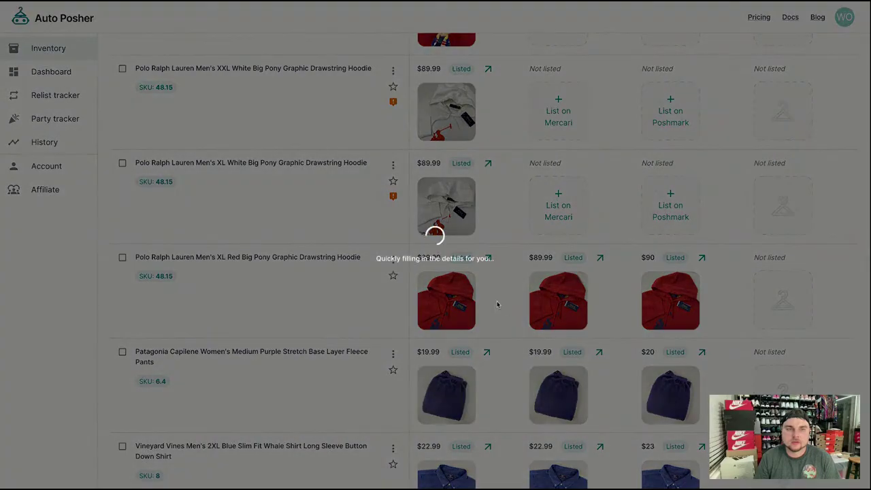
pyautogui.scroll(-3, 607, 364)
pyautogui.scroll(-3, 633, 401)
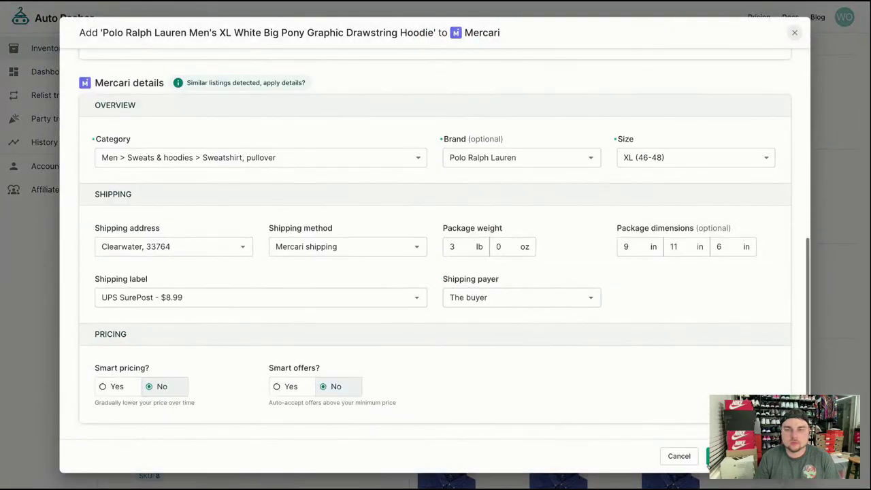
pyautogui.click(711, 456)
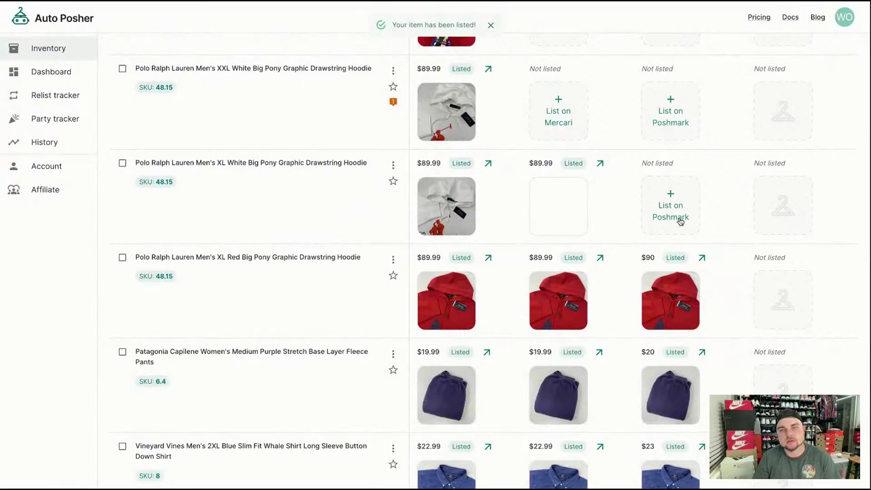
pyautogui.click(678, 221)
pyautogui.scroll(-5, 587, 381)
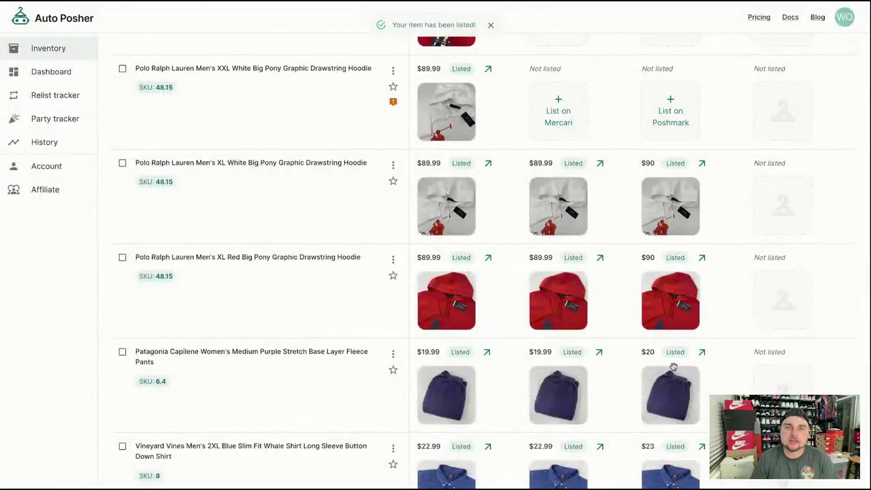
# List the Polo Ralph Lauren XXL white Big Pony hoodie on Mercari and on Poshmark with its prefilled details
pyautogui.scroll(2, 671, 366)
pyautogui.click(565, 270)
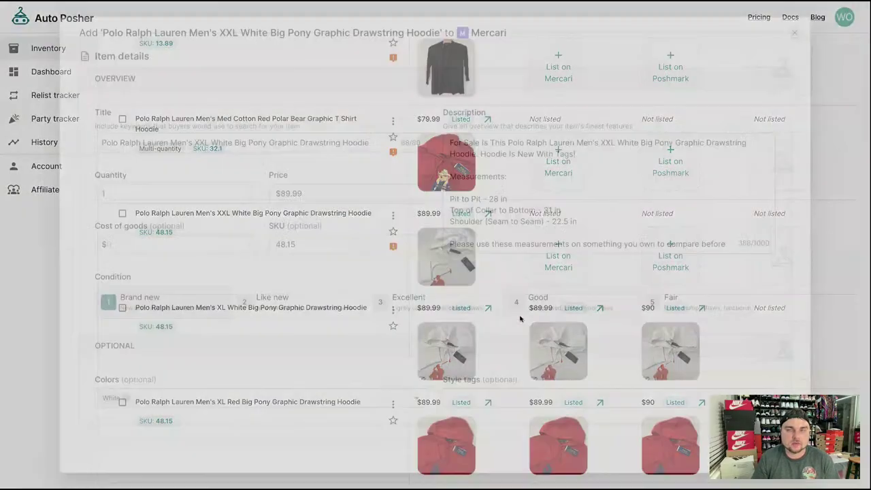
pyautogui.scroll(-5, 524, 320)
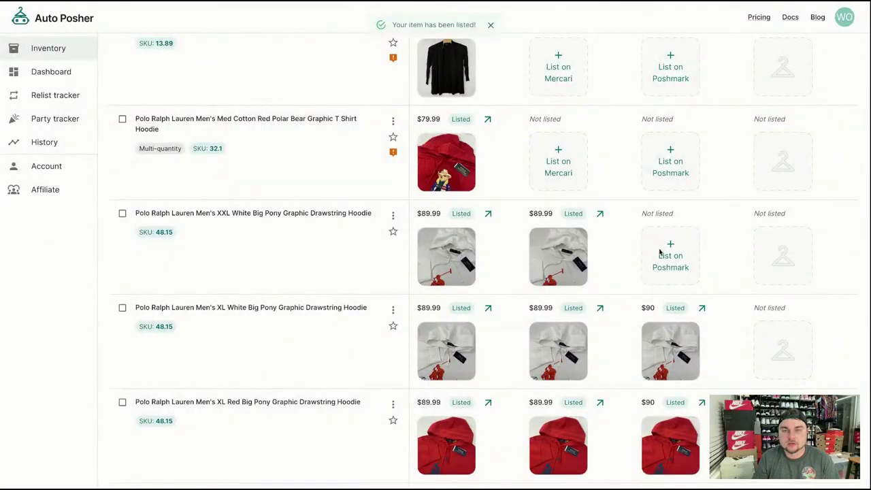
pyautogui.click(659, 253)
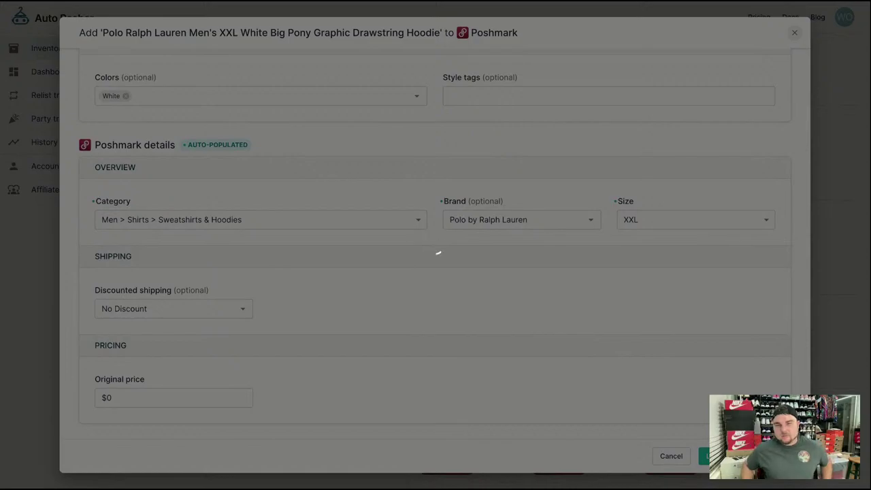
# List the Polo Ralph Lauren medium red Polar Bear hoodie on Mercari and on Poshmark with its prefilled details
pyautogui.scroll(3, 557, 372)
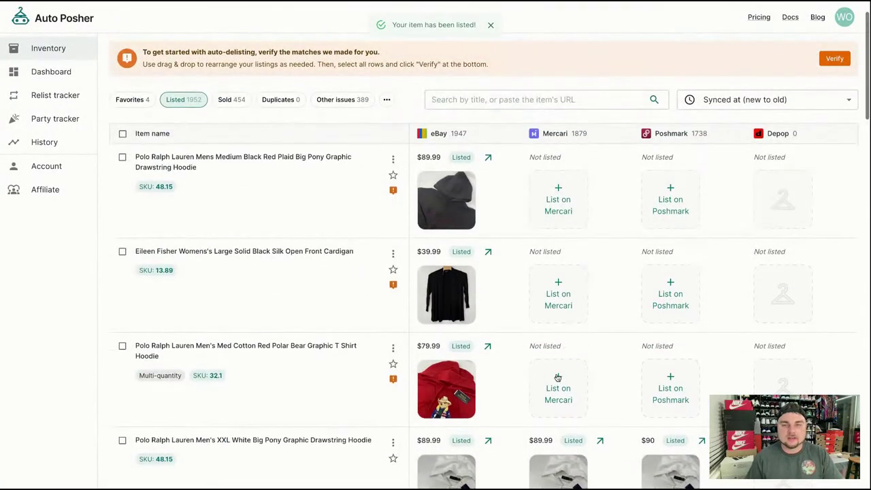
pyautogui.click(557, 372)
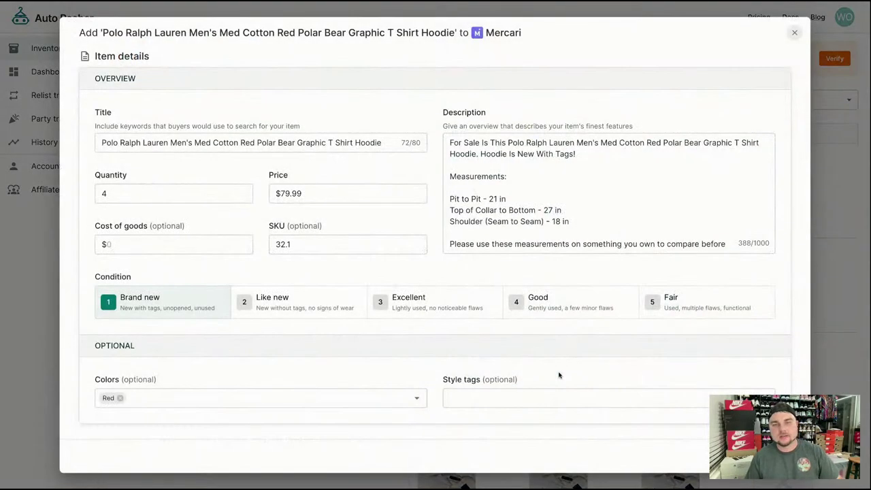
pyautogui.scroll(-10, 559, 375)
pyautogui.click(708, 456)
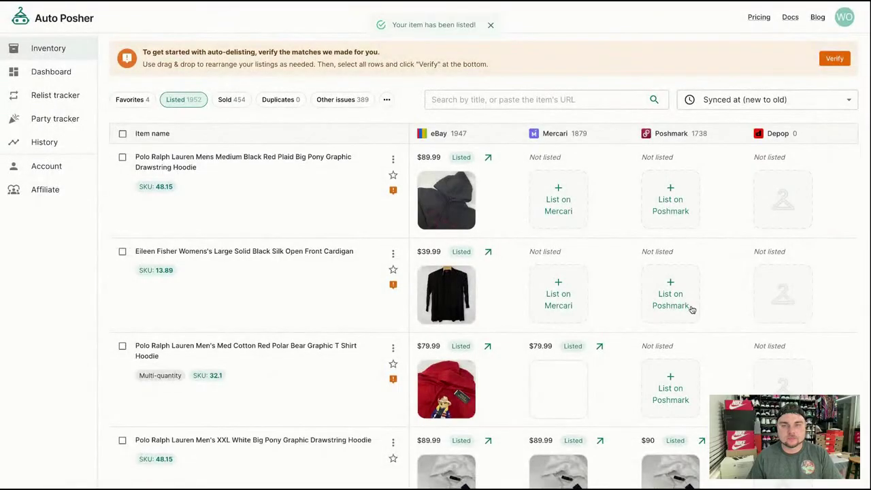
pyautogui.click(671, 372)
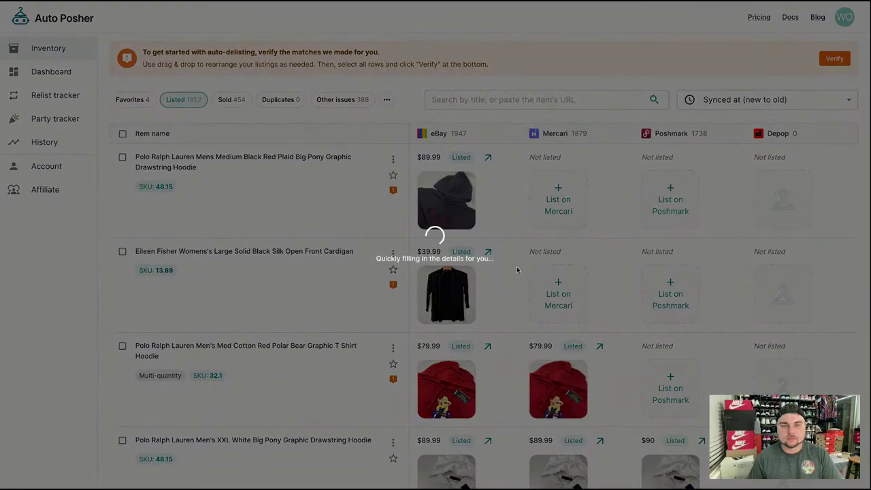
pyautogui.scroll(-4, 517, 354)
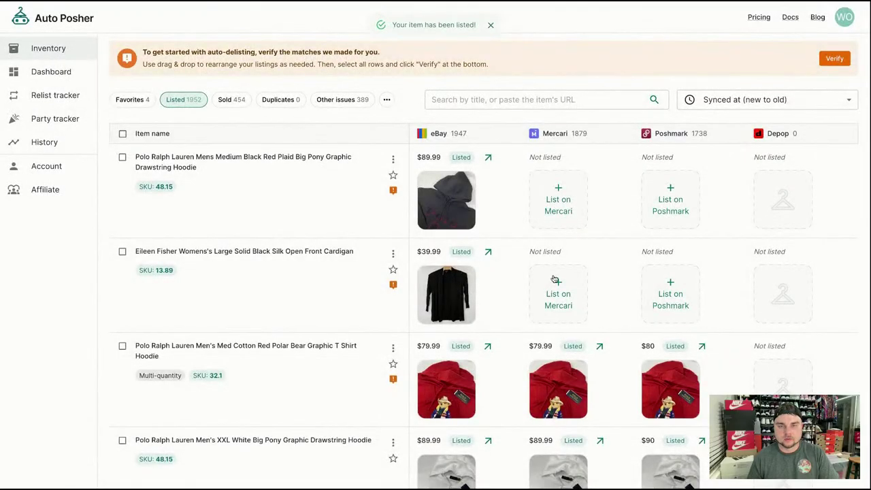
# Check the prefilled details of the Eileen Fisher large black silk cardigan and list it on Mercari and on Poshmark
pyautogui.click(546, 289)
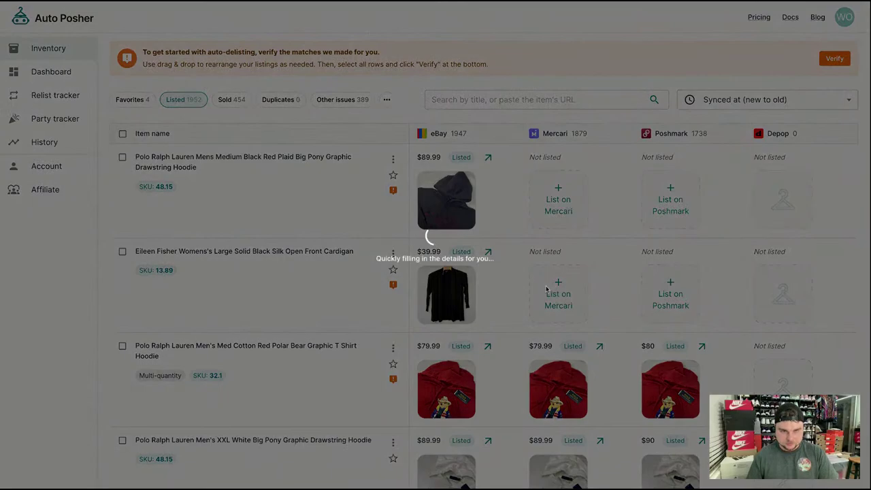
pyautogui.scroll(-5, 515, 300)
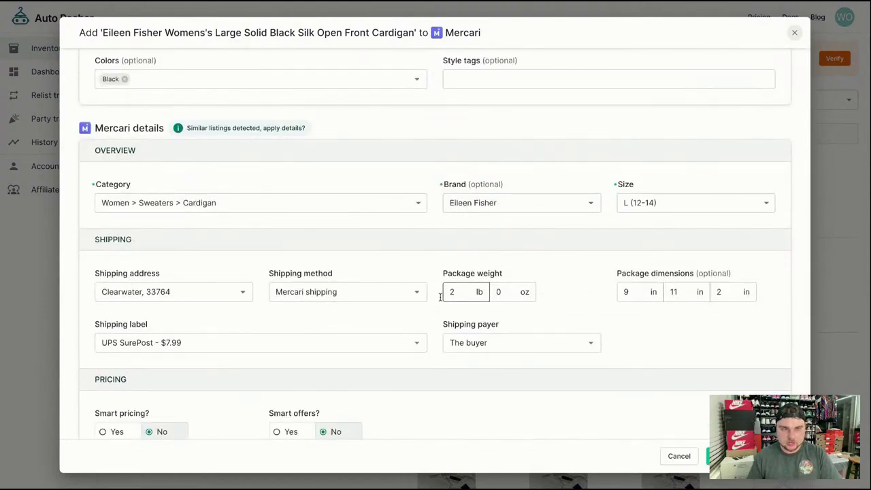
pyautogui.scroll(-1, 449, 304)
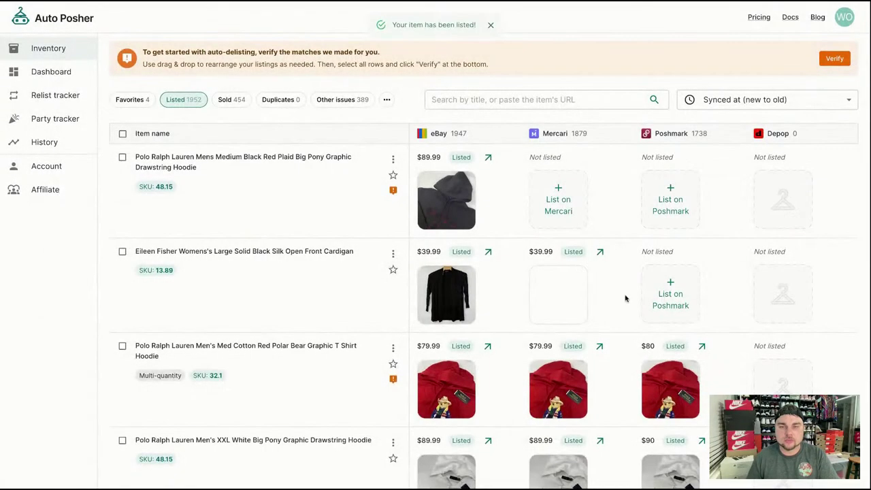
pyautogui.click(688, 304)
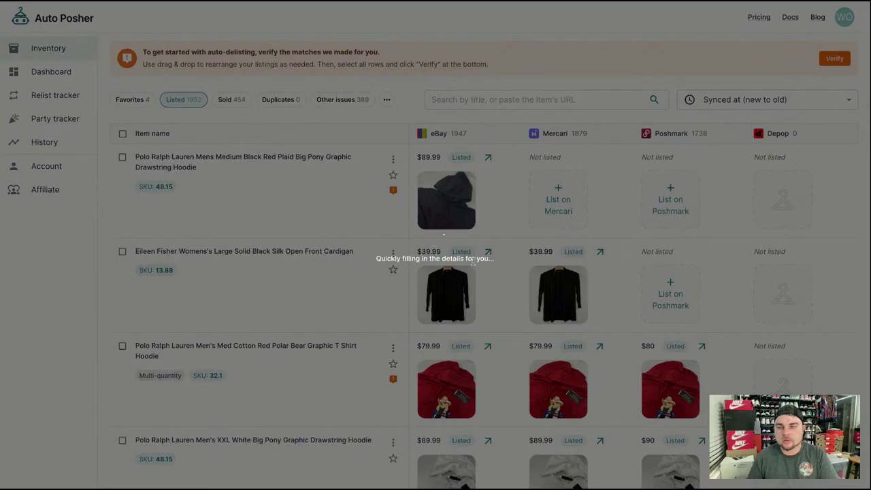
pyautogui.scroll(-5, 479, 293)
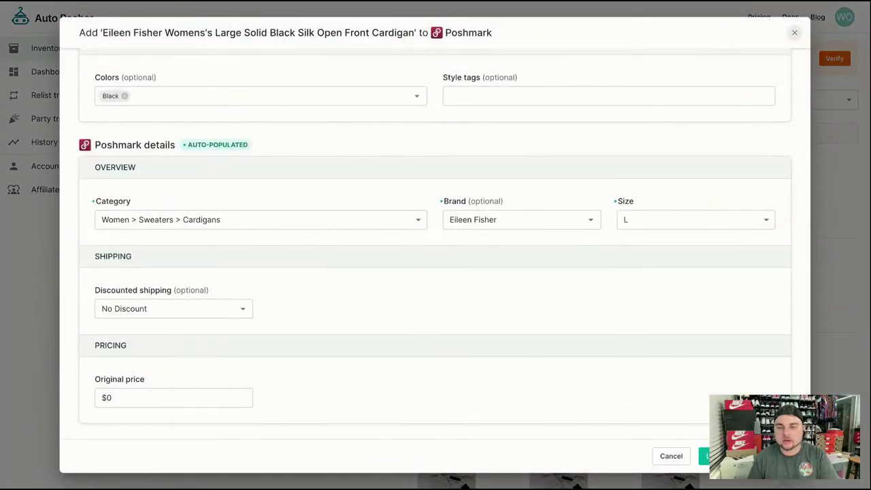
pyautogui.click(706, 456)
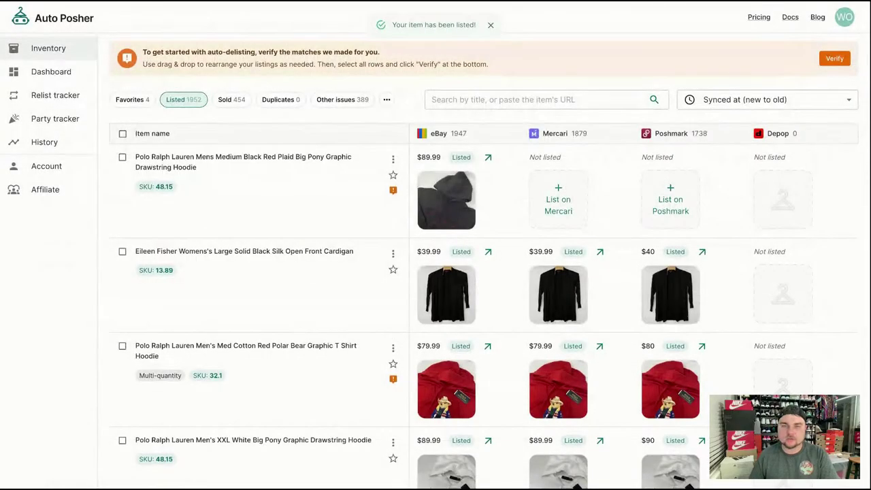
# List the Polo Ralph Lauren medium black and red plaid Big Pony hoodie on Mercari and on Poshmark with its prefilled details
pyautogui.click(558, 200)
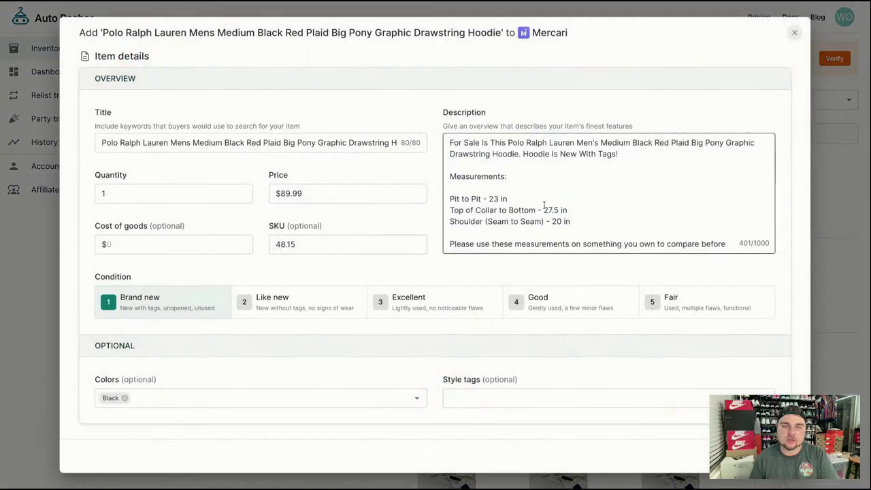
pyautogui.scroll(-10, 554, 195)
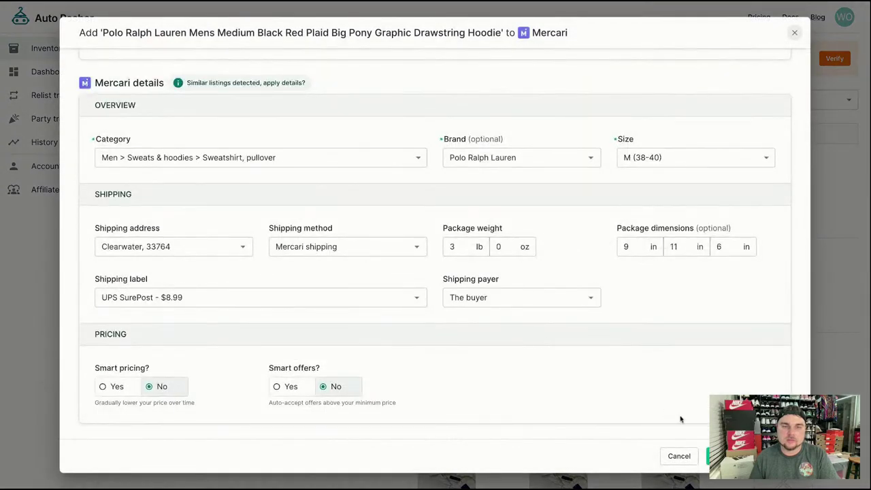
pyautogui.click(709, 456)
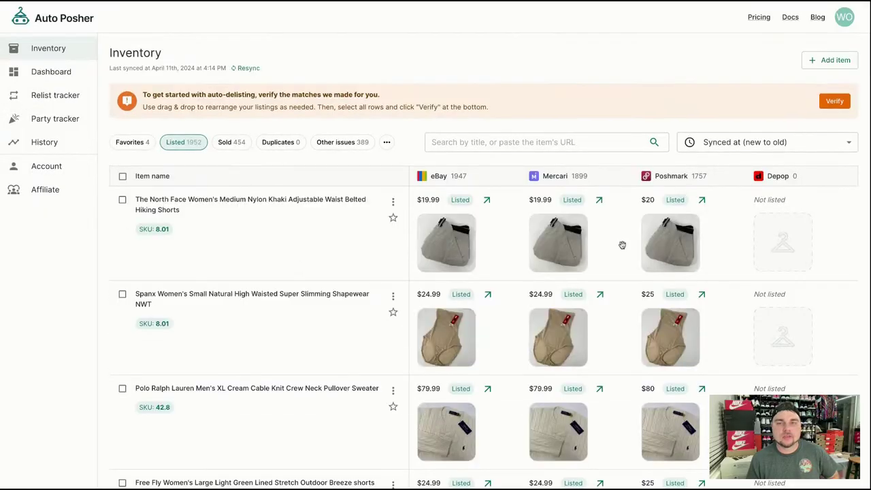
pyautogui.scroll(-20, 560, 288)
pyautogui.scroll(-10, 560, 287)
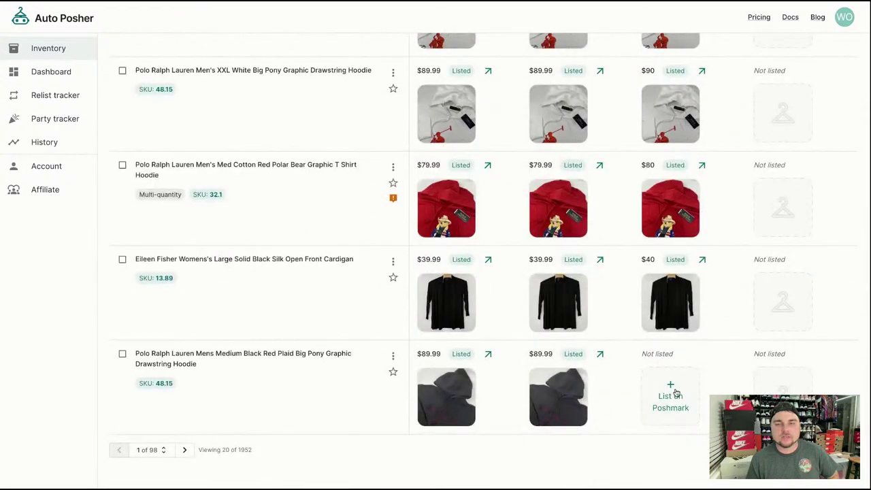
pyautogui.click(670, 400)
pyautogui.scroll(-5, 492, 298)
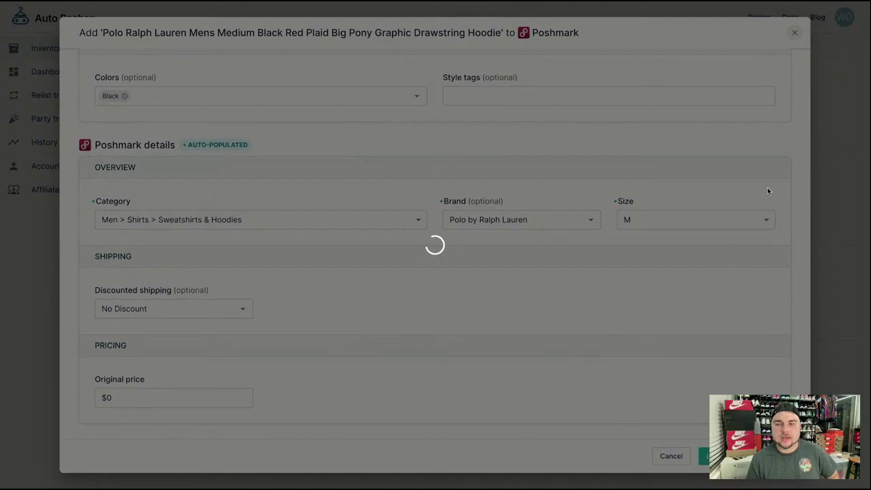